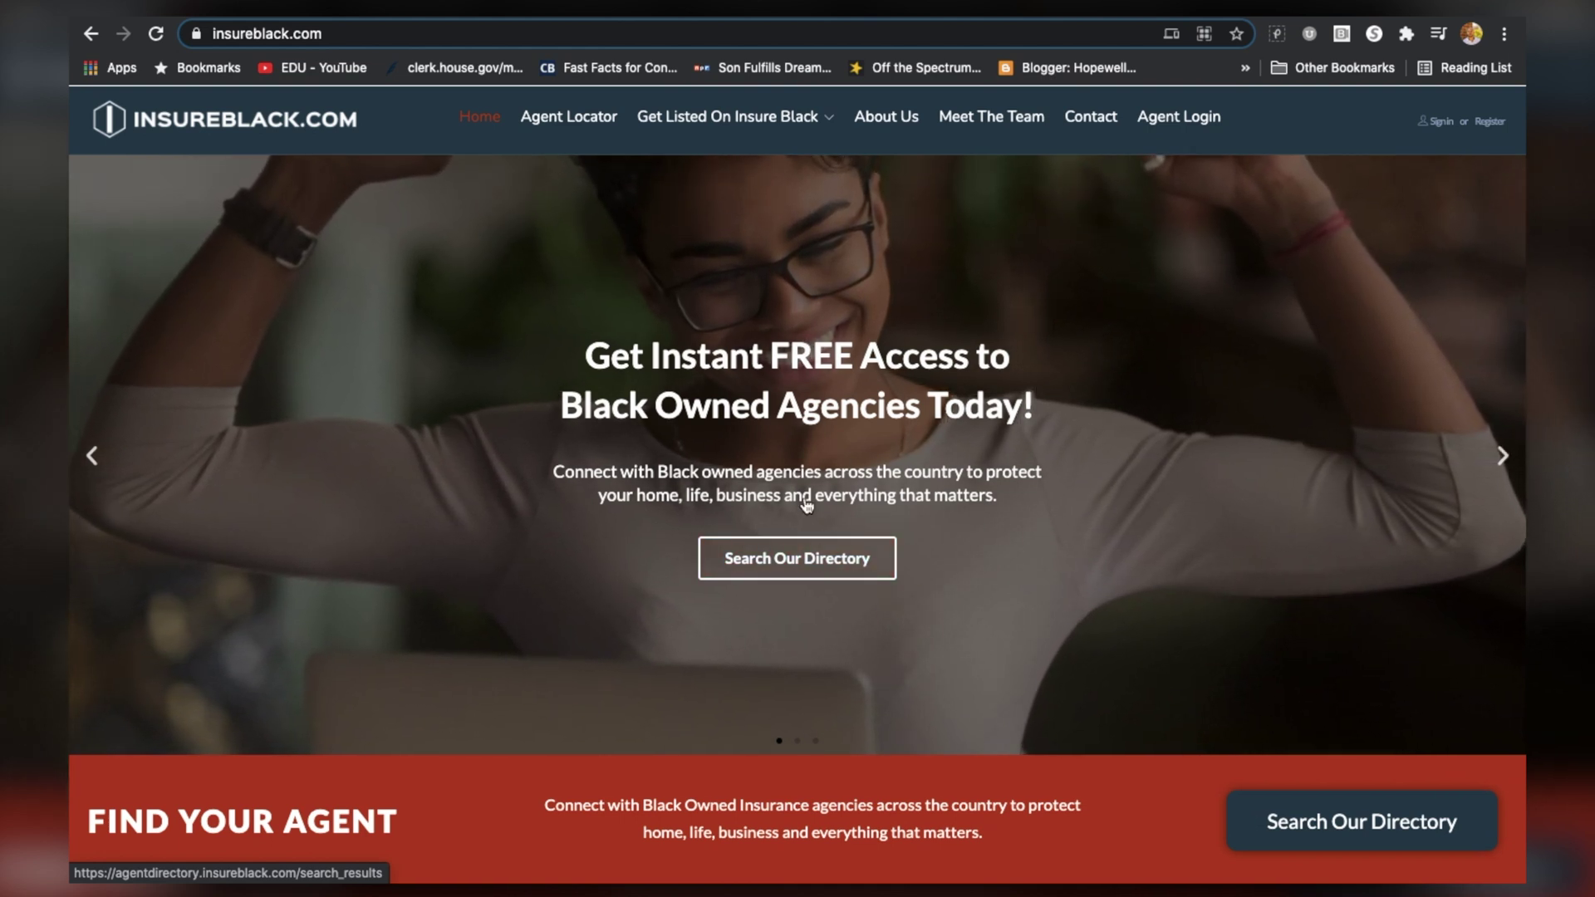
Browse the home page's featured agencies and news, then open Search Our Directory
scroll(897, 516, down, 1)
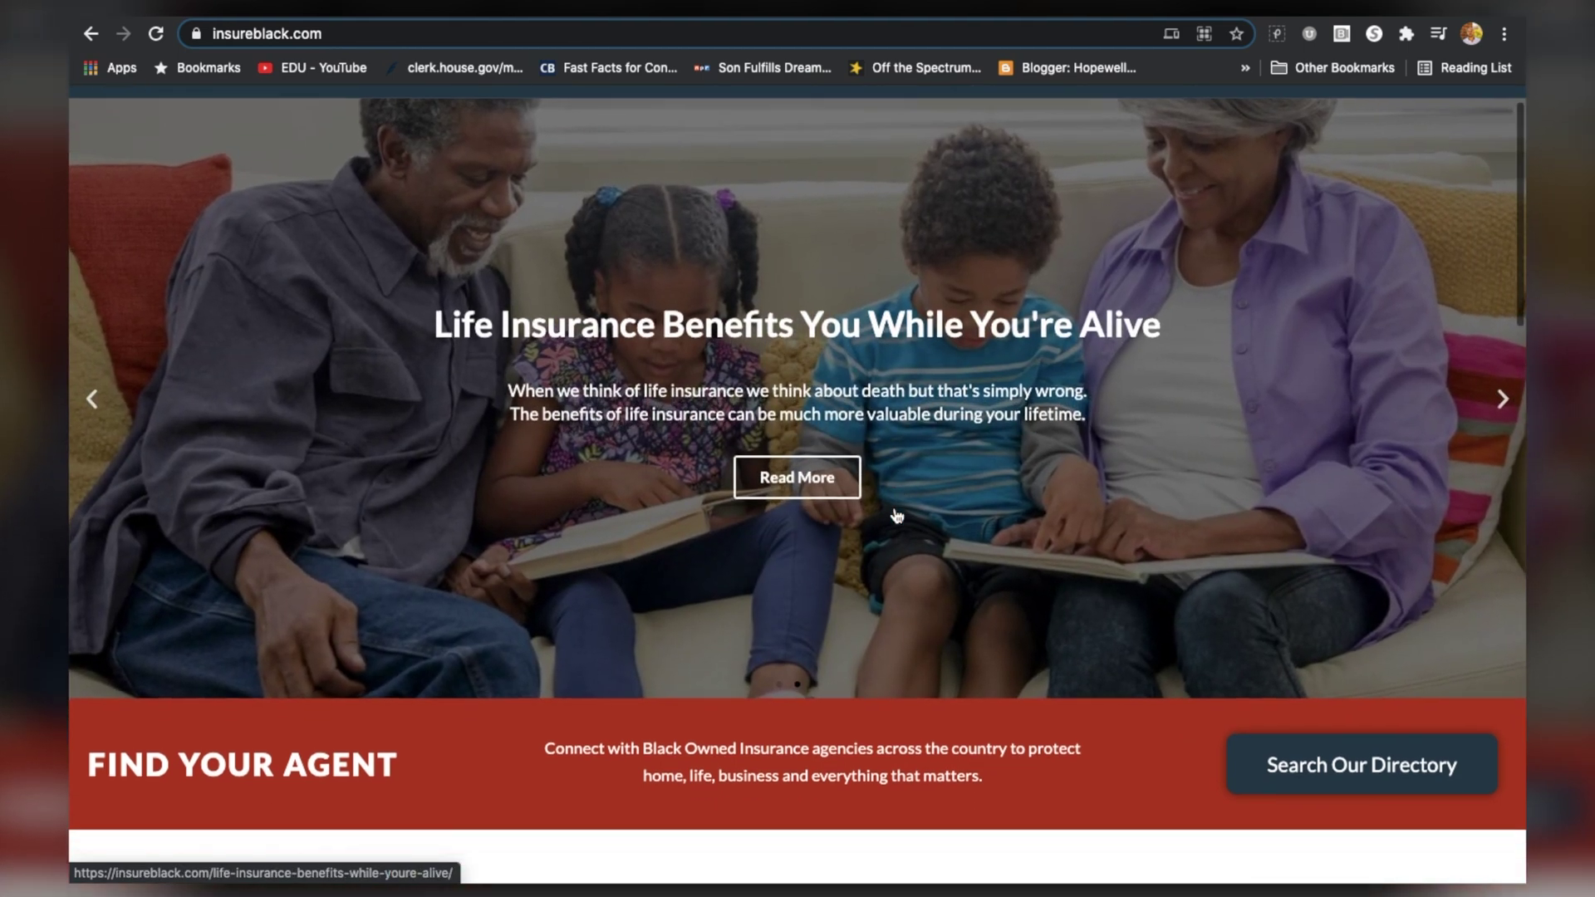
scroll(897, 516, down, 1)
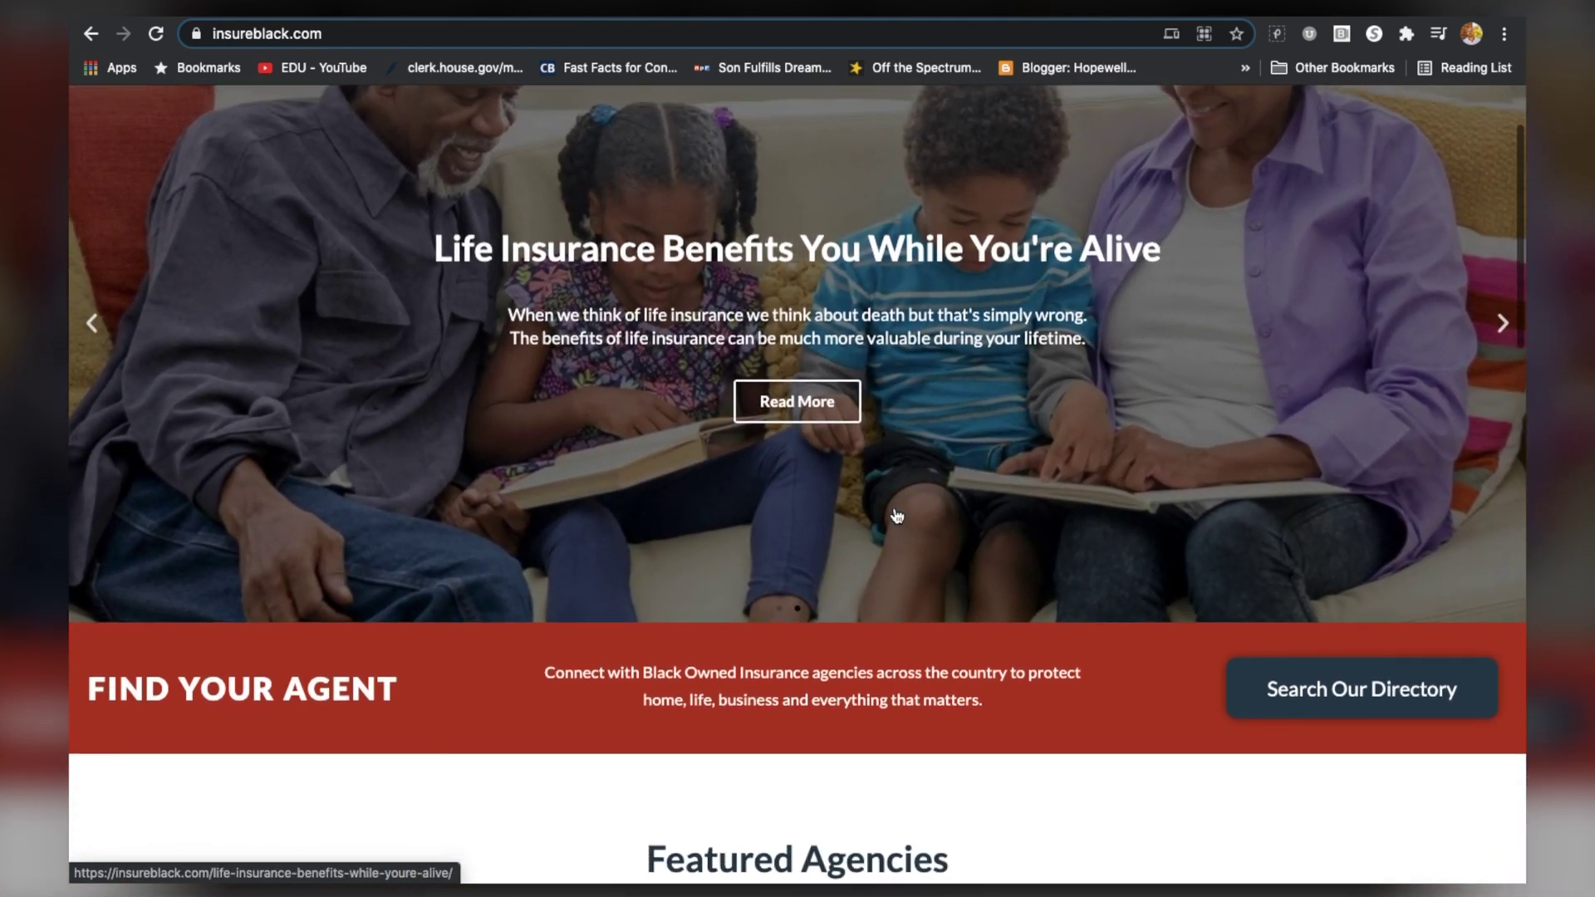
scroll(897, 516, up, 1)
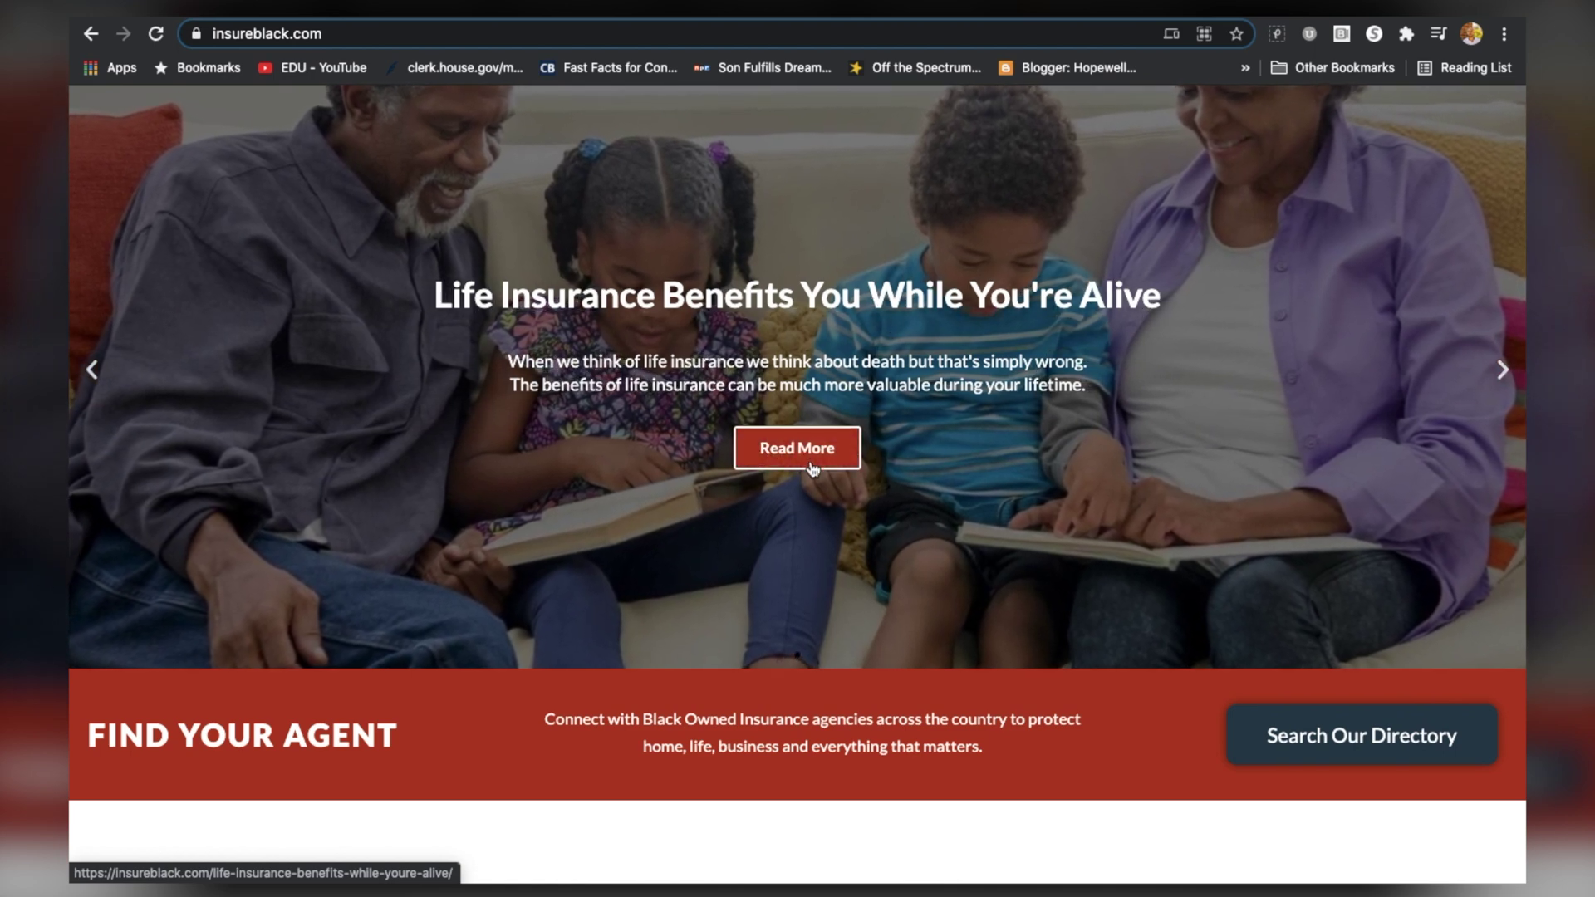
scroll(813, 470, down, 7)
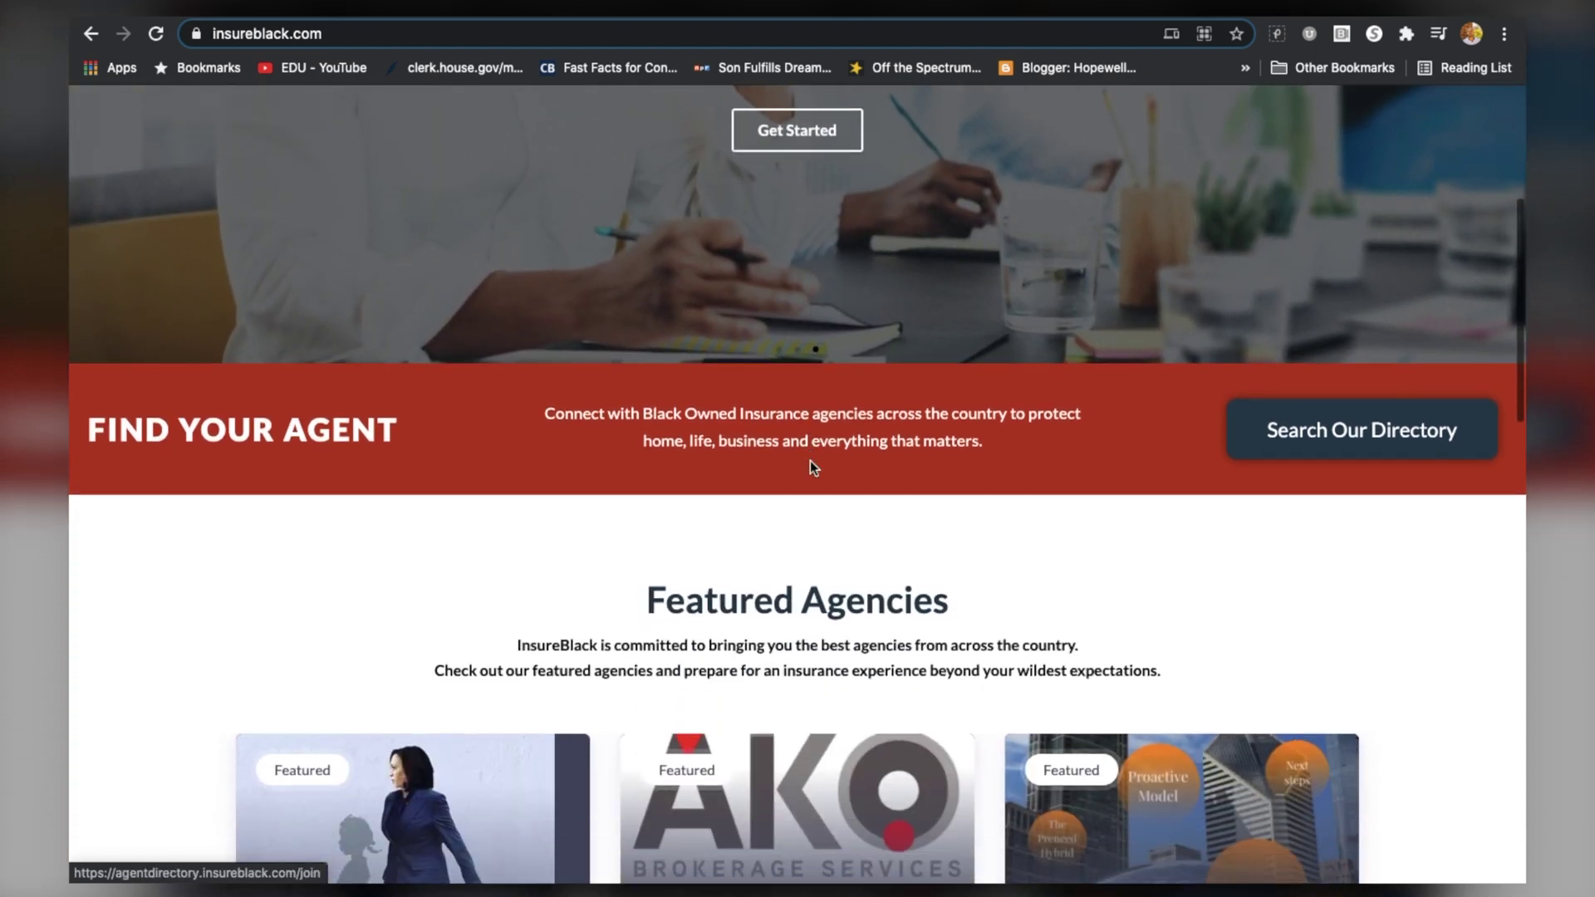
scroll(812, 466, up, 1)
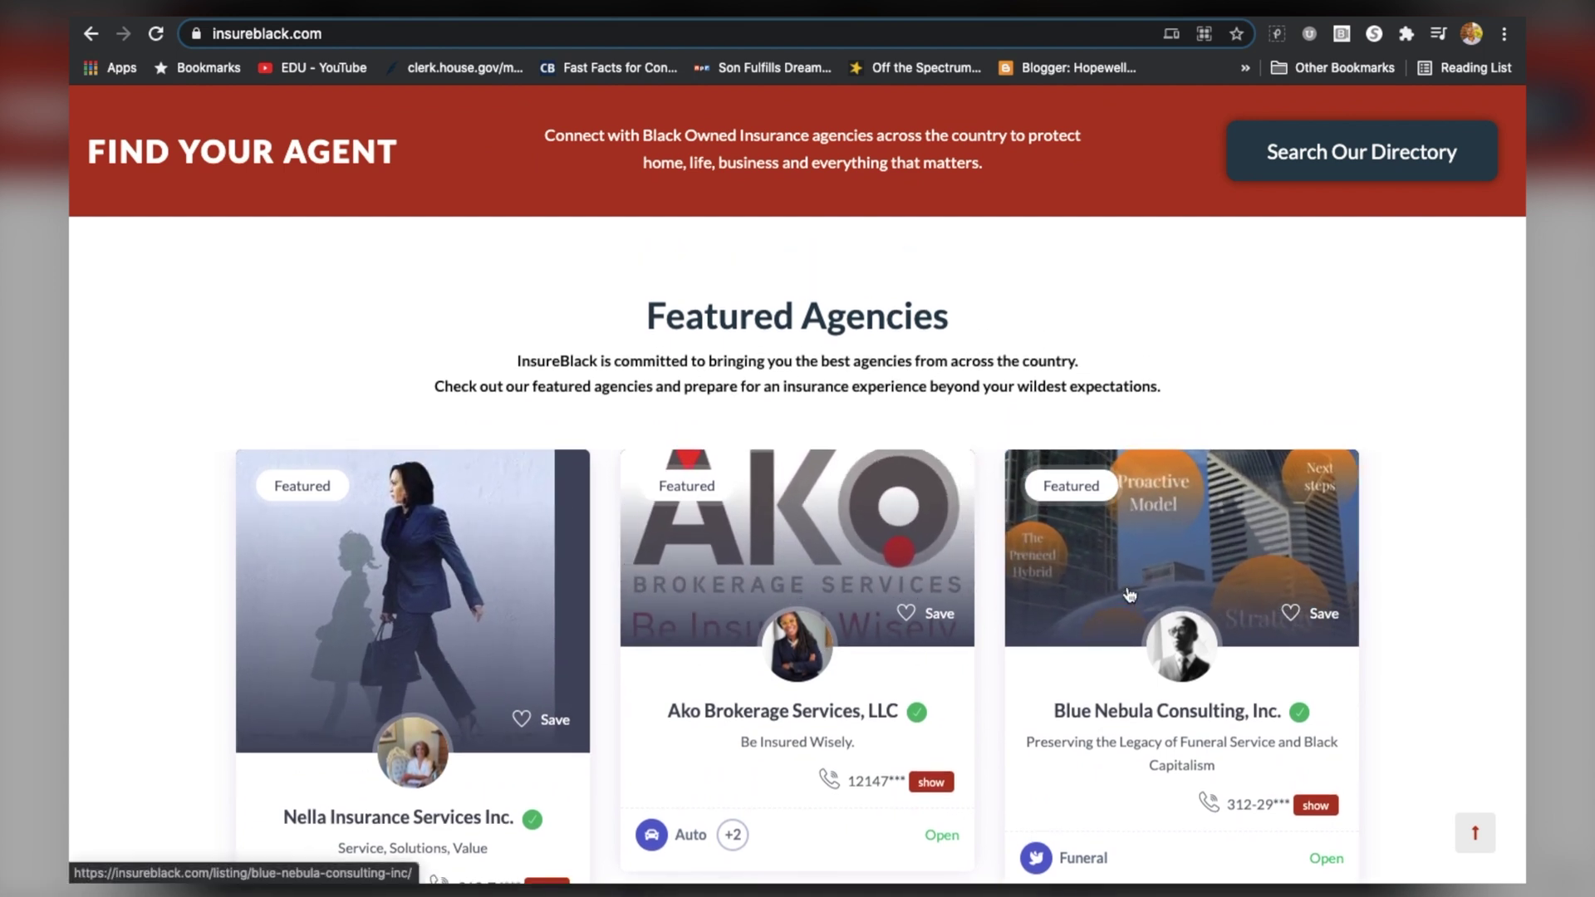
scroll(1127, 590, down, 8)
scroll(1126, 586, down, 2)
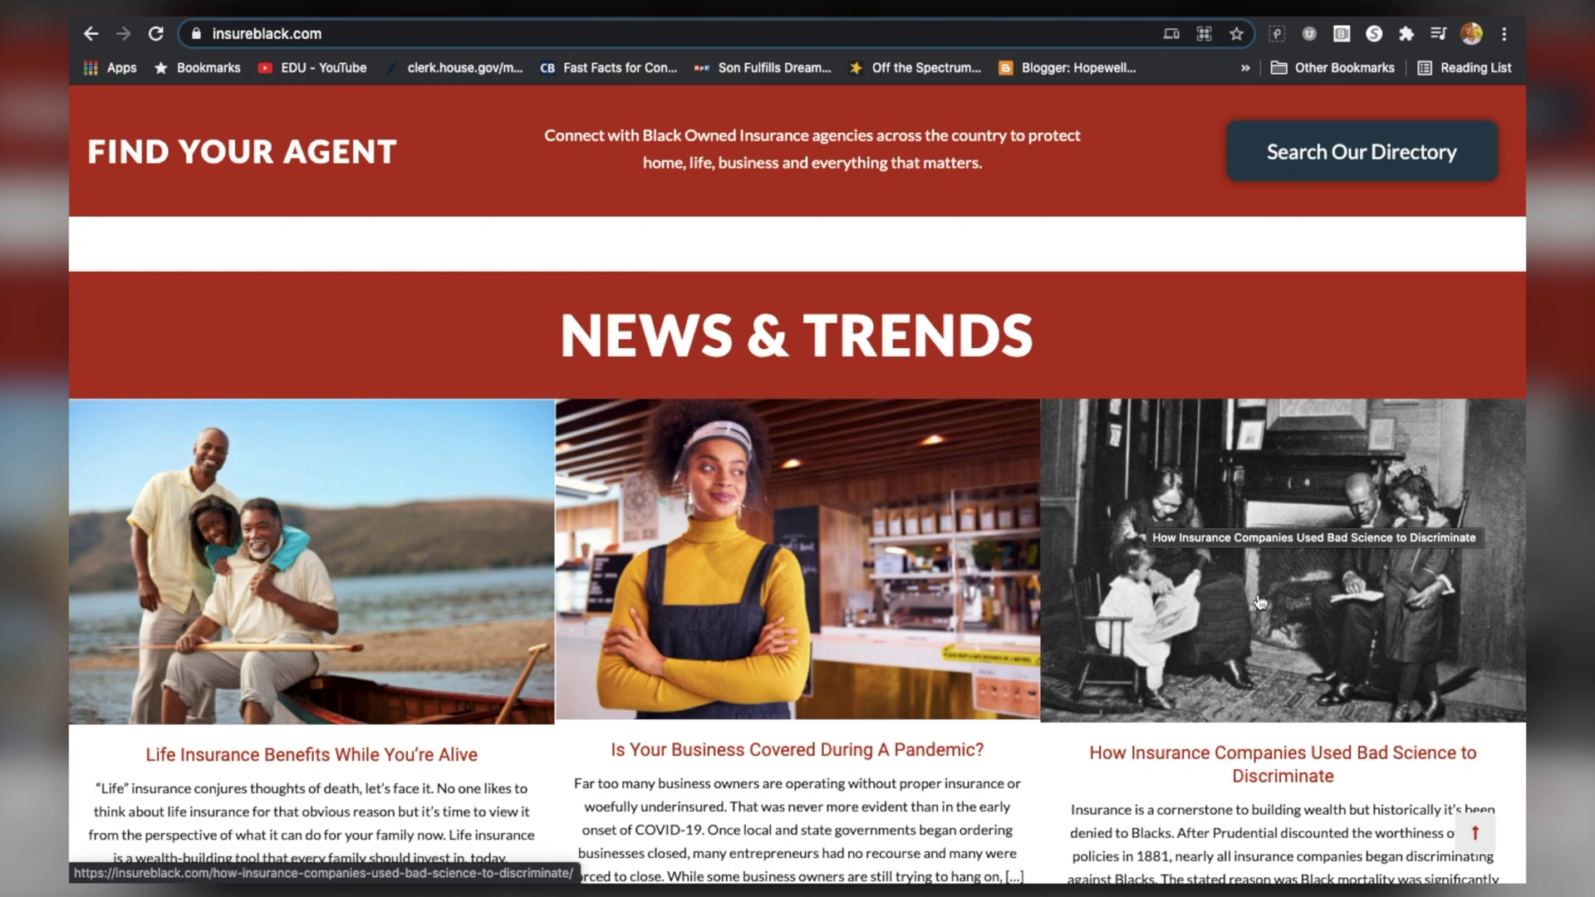
scroll(1260, 602, down, 2)
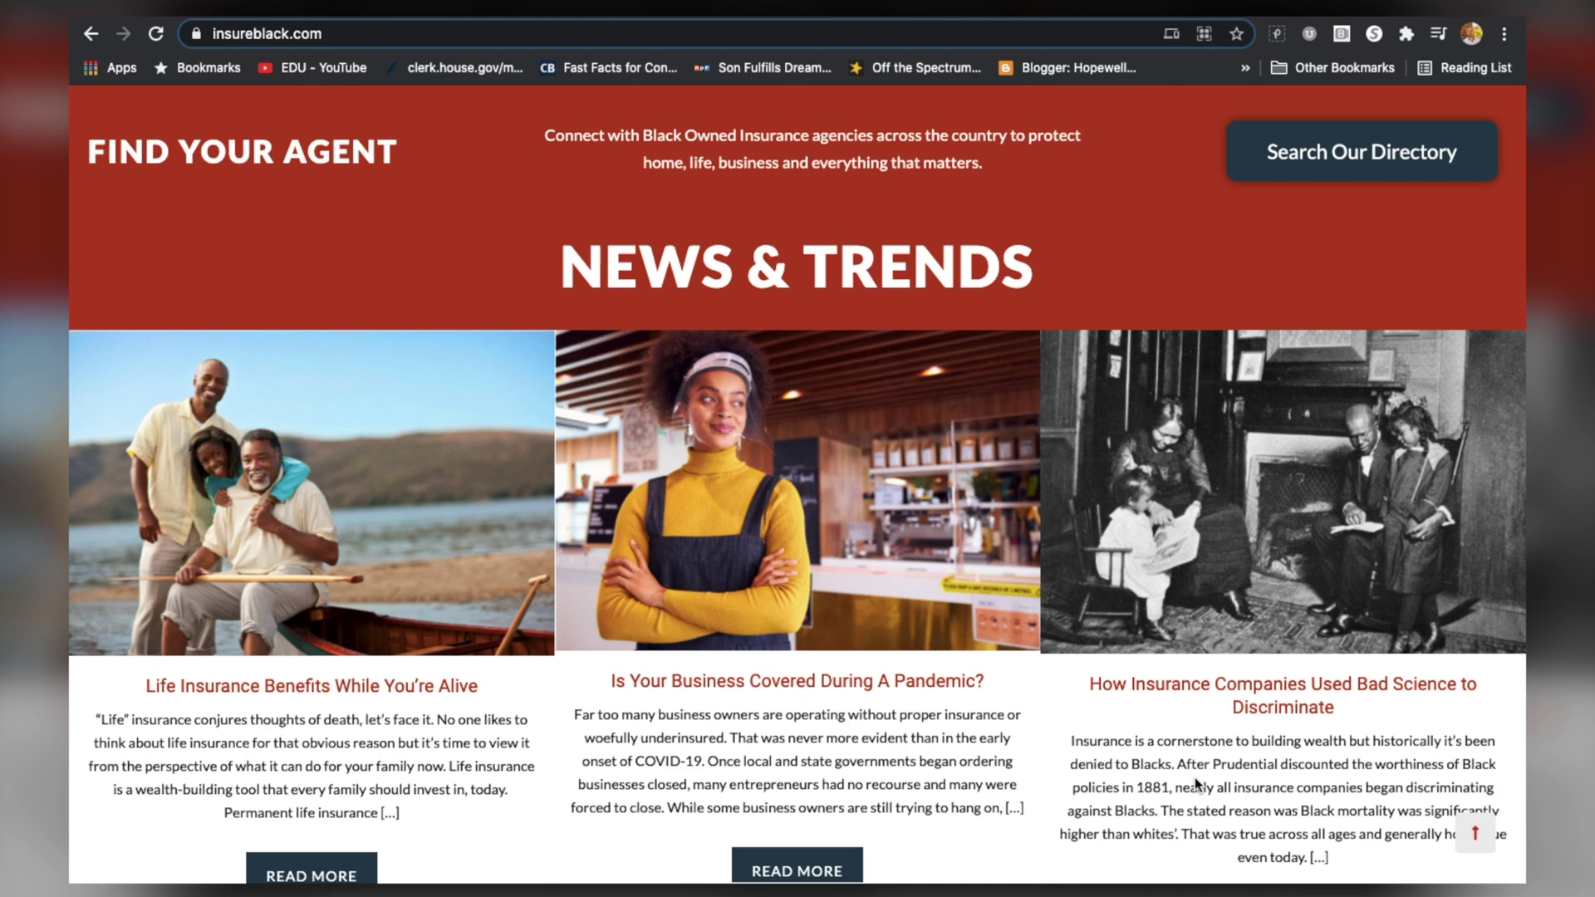
scroll(1185, 793, up, 3)
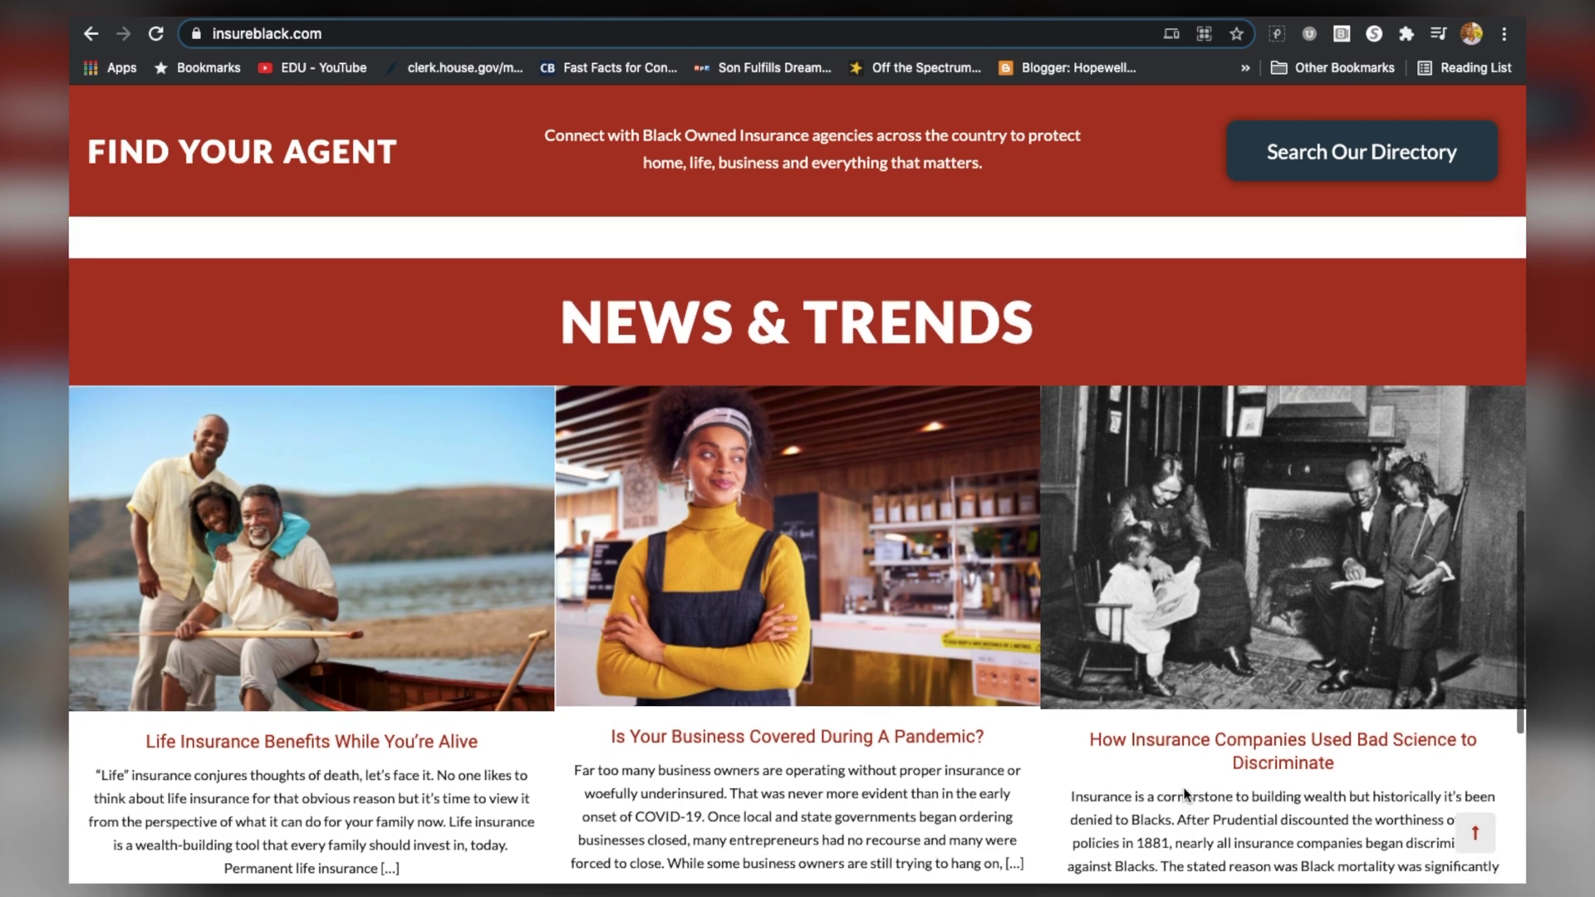
scroll(1185, 793, up, 5)
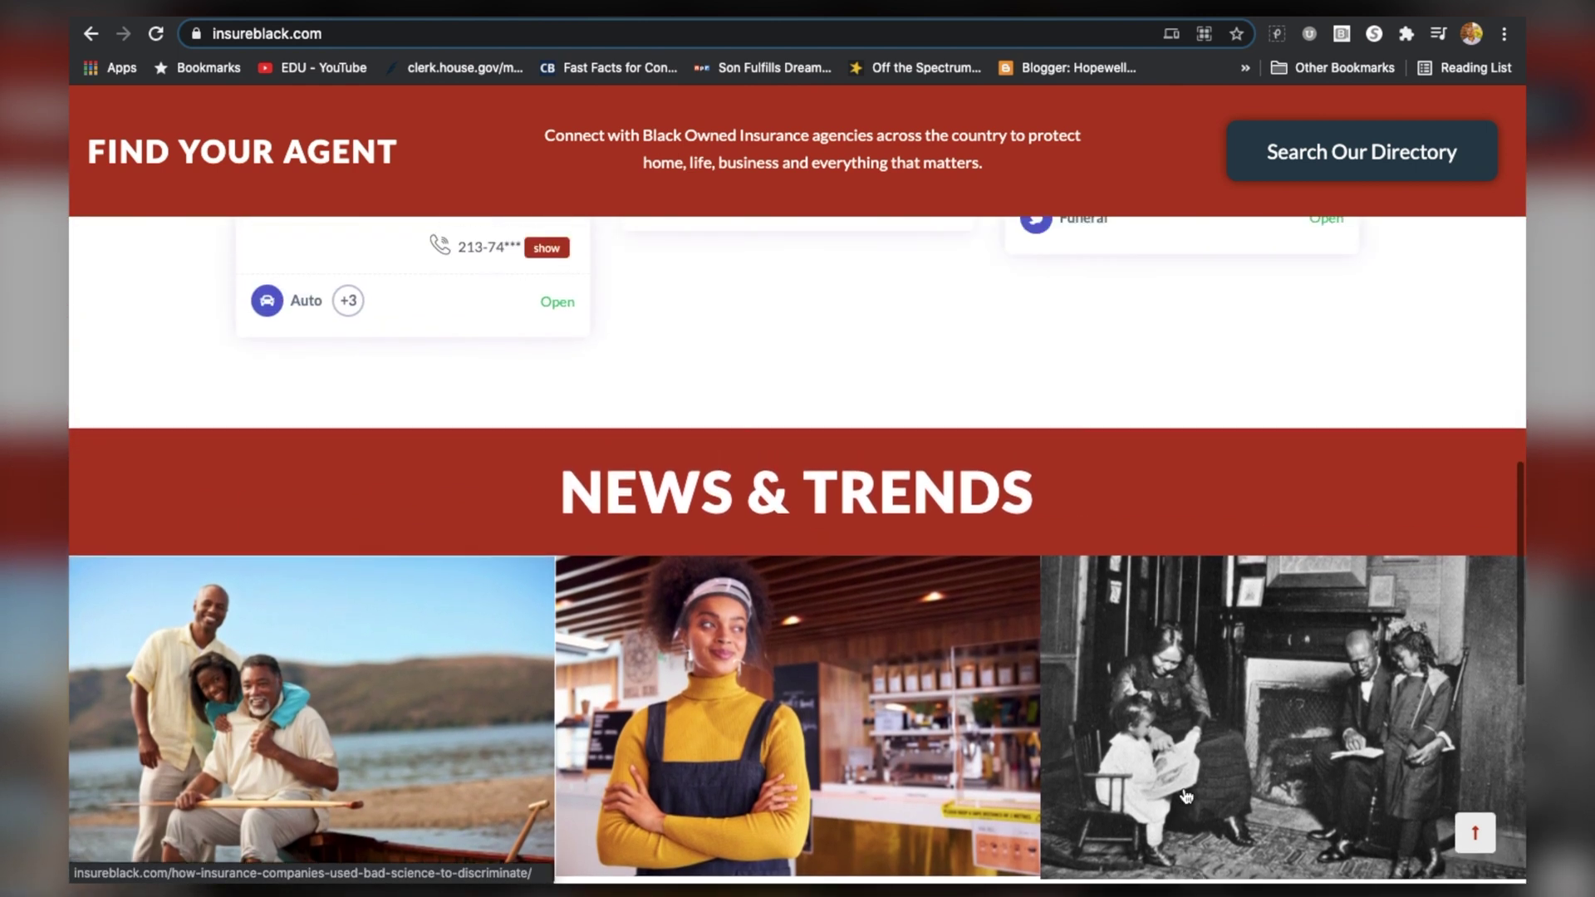
scroll(1185, 794, up, 10)
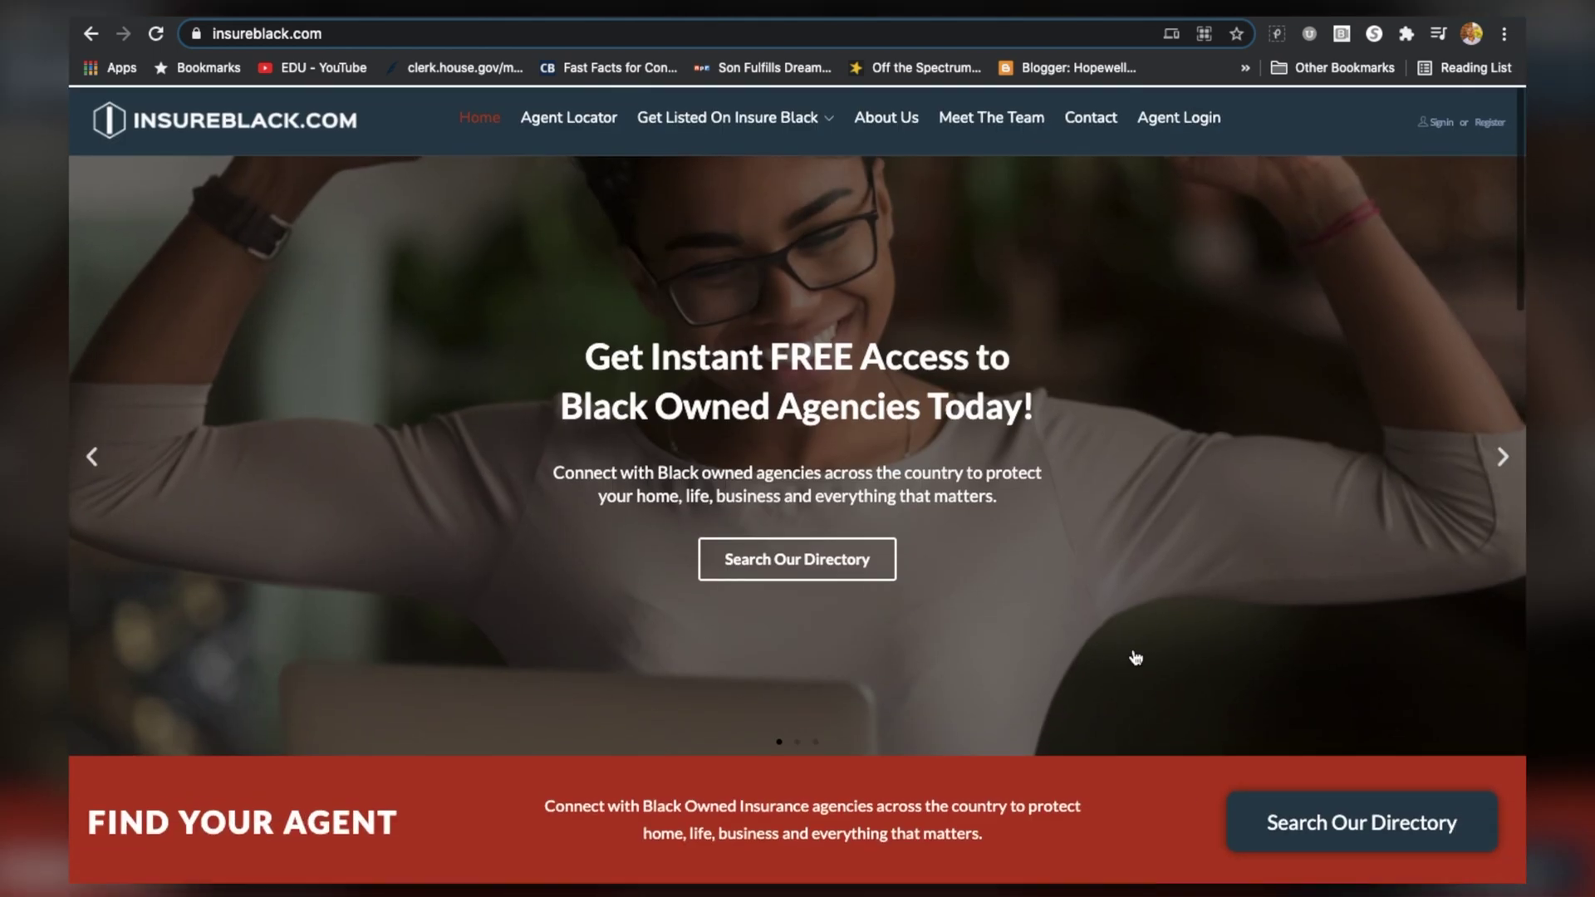
scroll(1135, 656, down, 1)
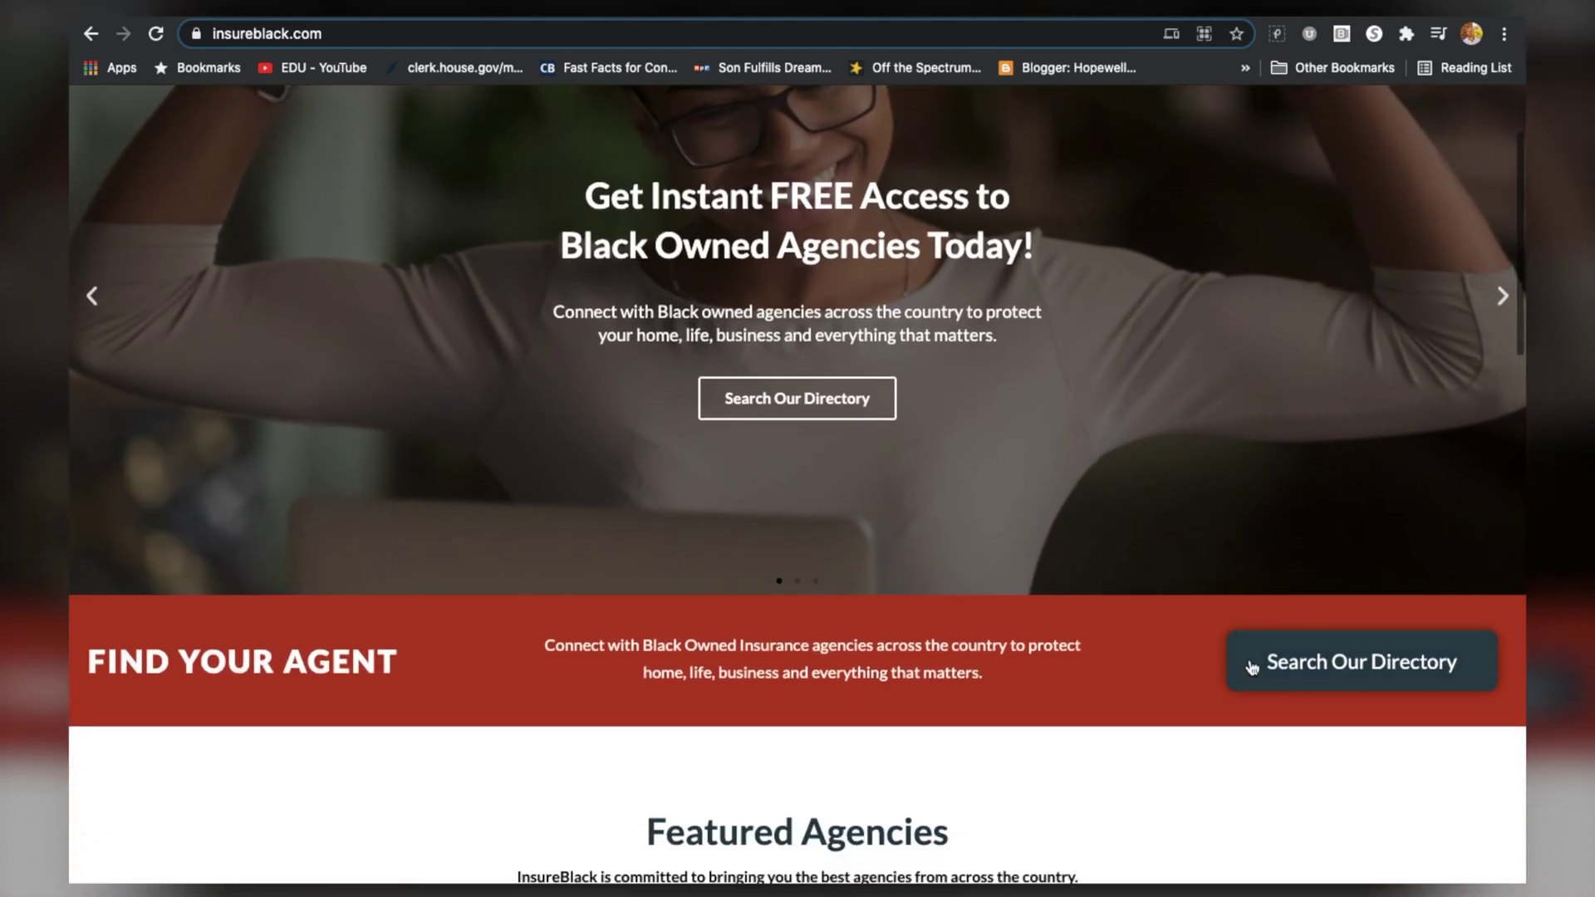
click(1298, 655)
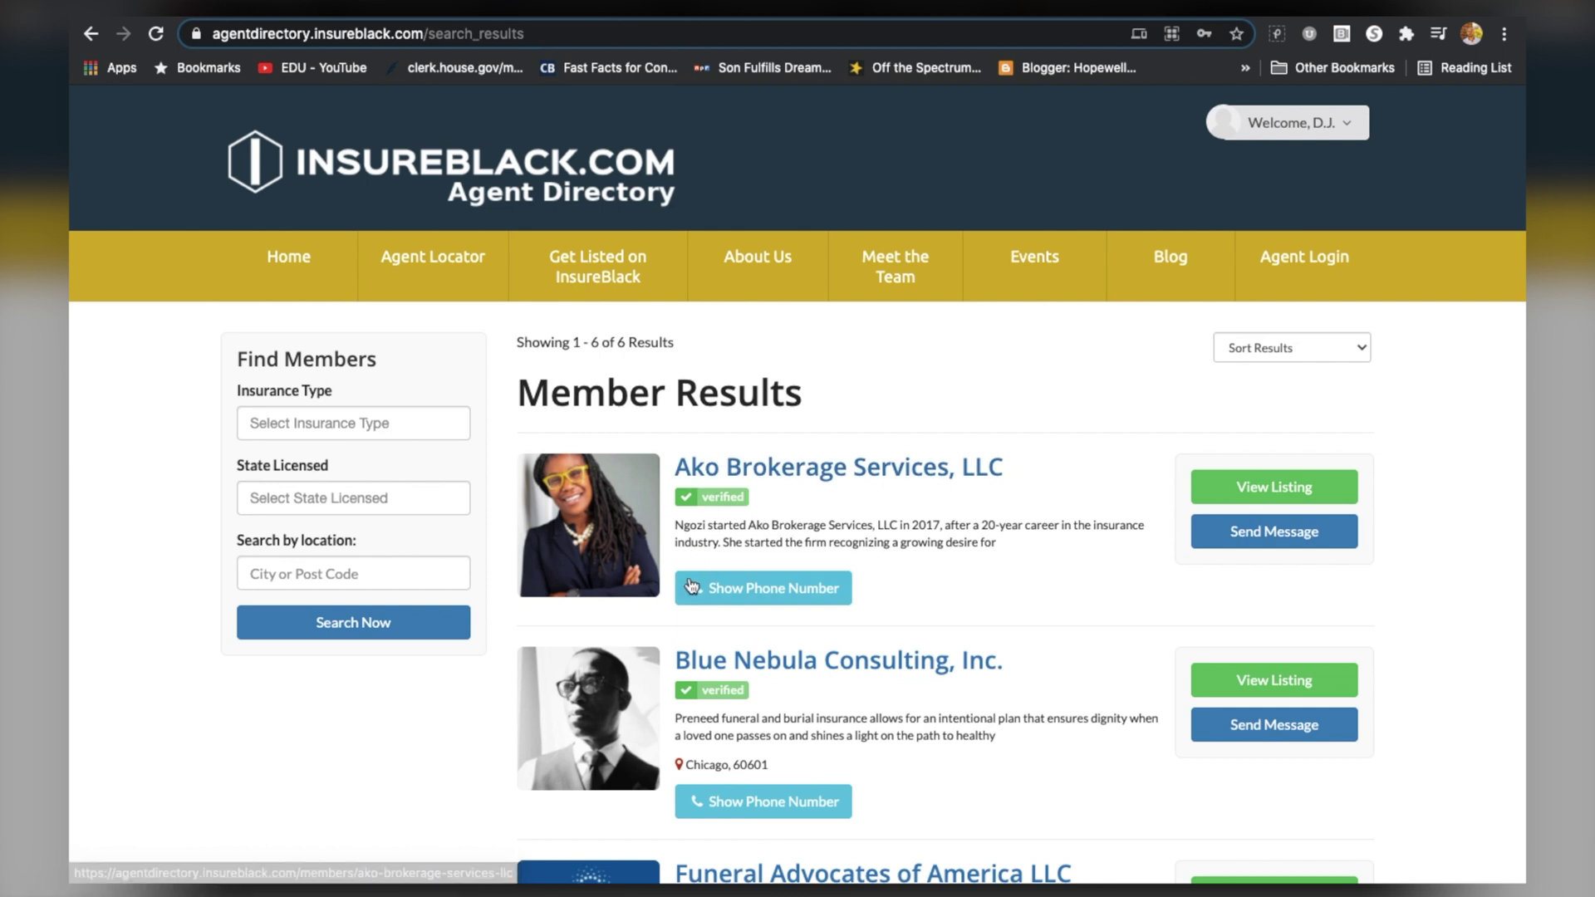
Scroll through the six Member Results, such as Funeral Advocates of America and Nella Insurance
scroll(750, 684, down, 1)
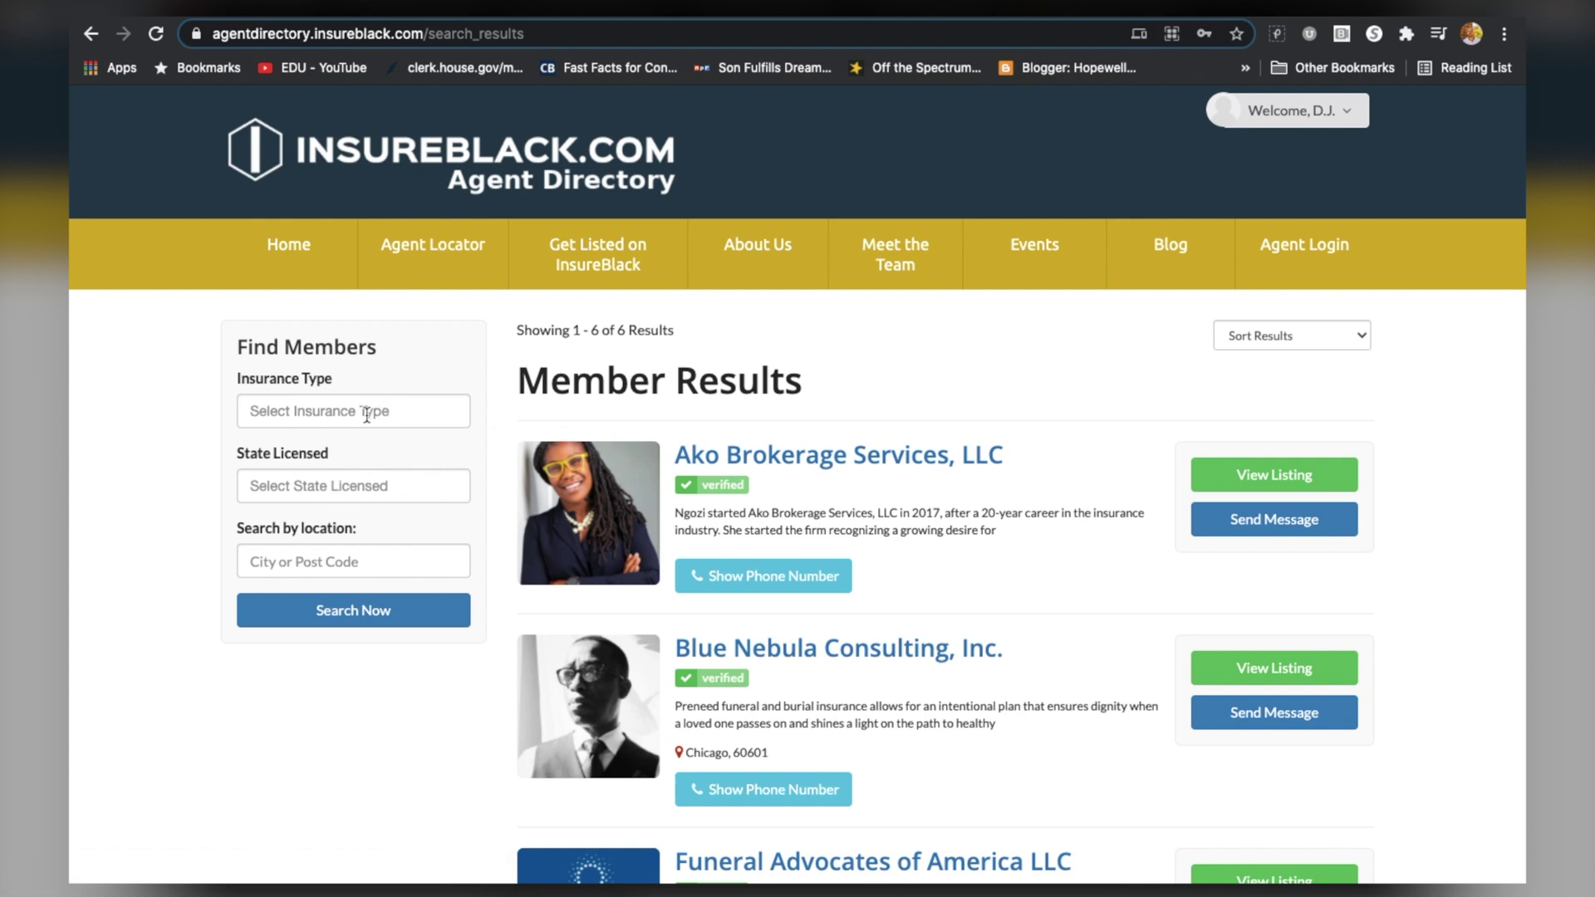
scroll(713, 676, down, 5)
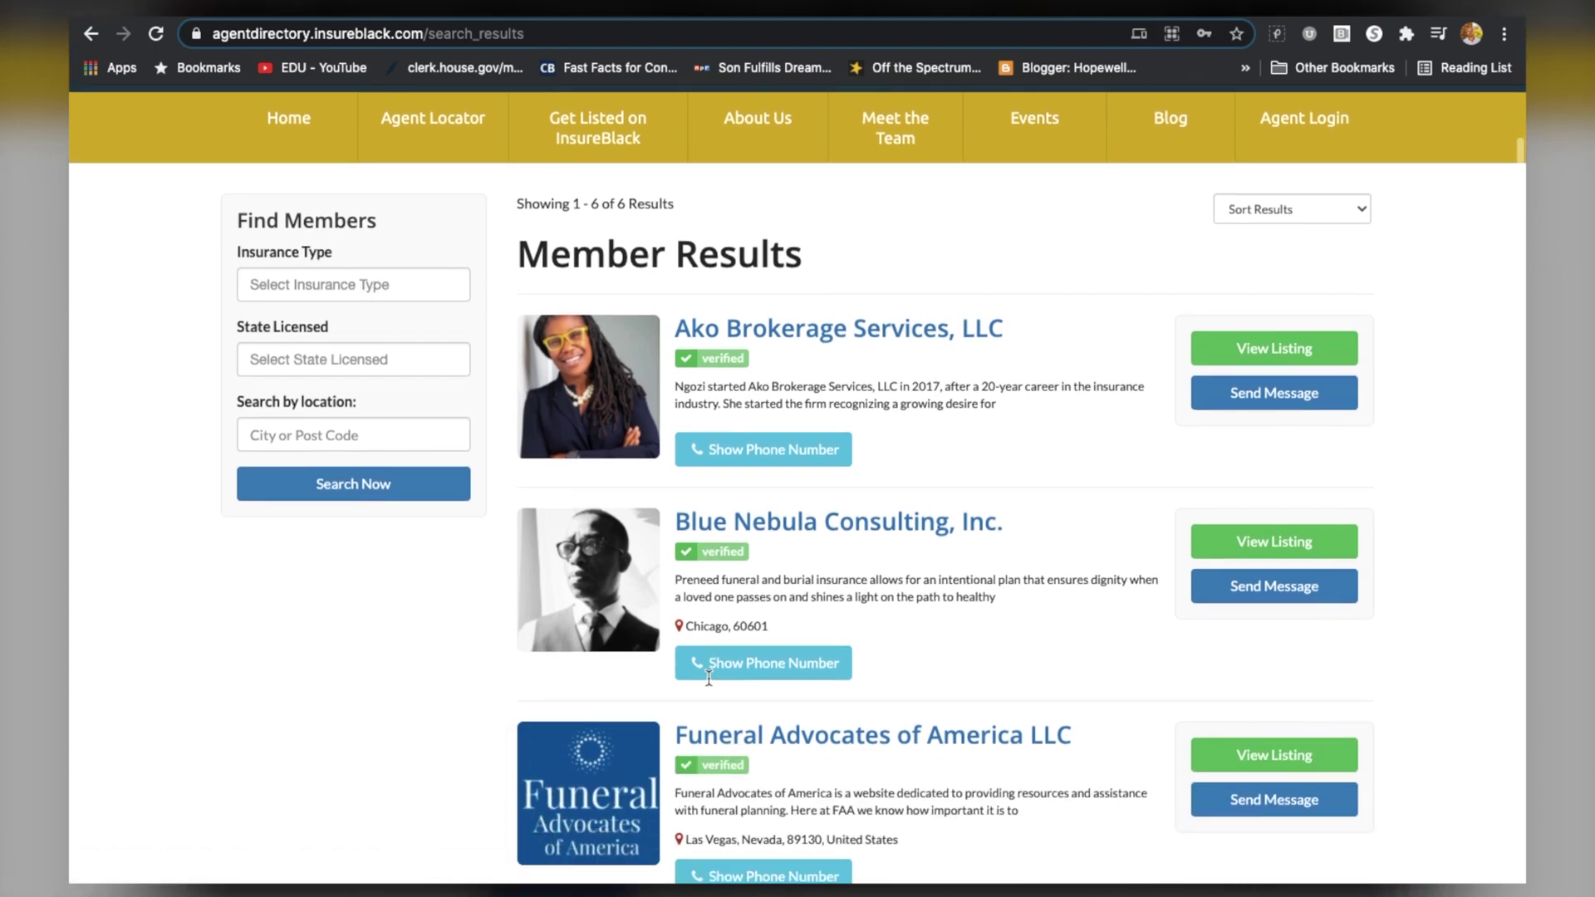
scroll(713, 676, down, 1)
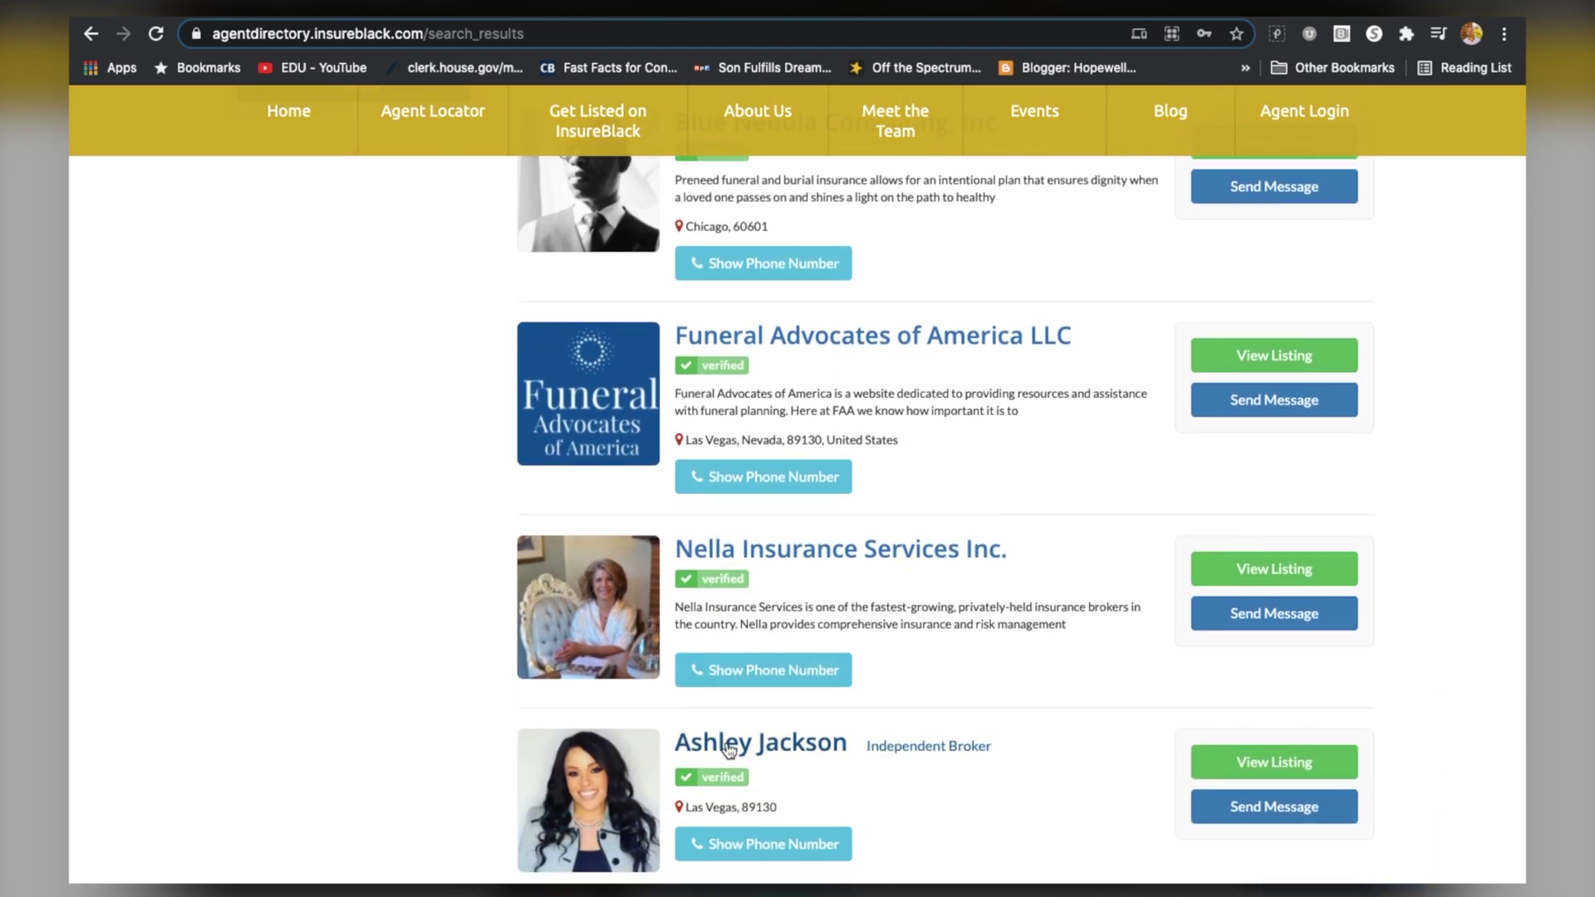
scroll(726, 739, down, 2)
scroll(745, 681, up, 8)
scroll(745, 684, up, 1)
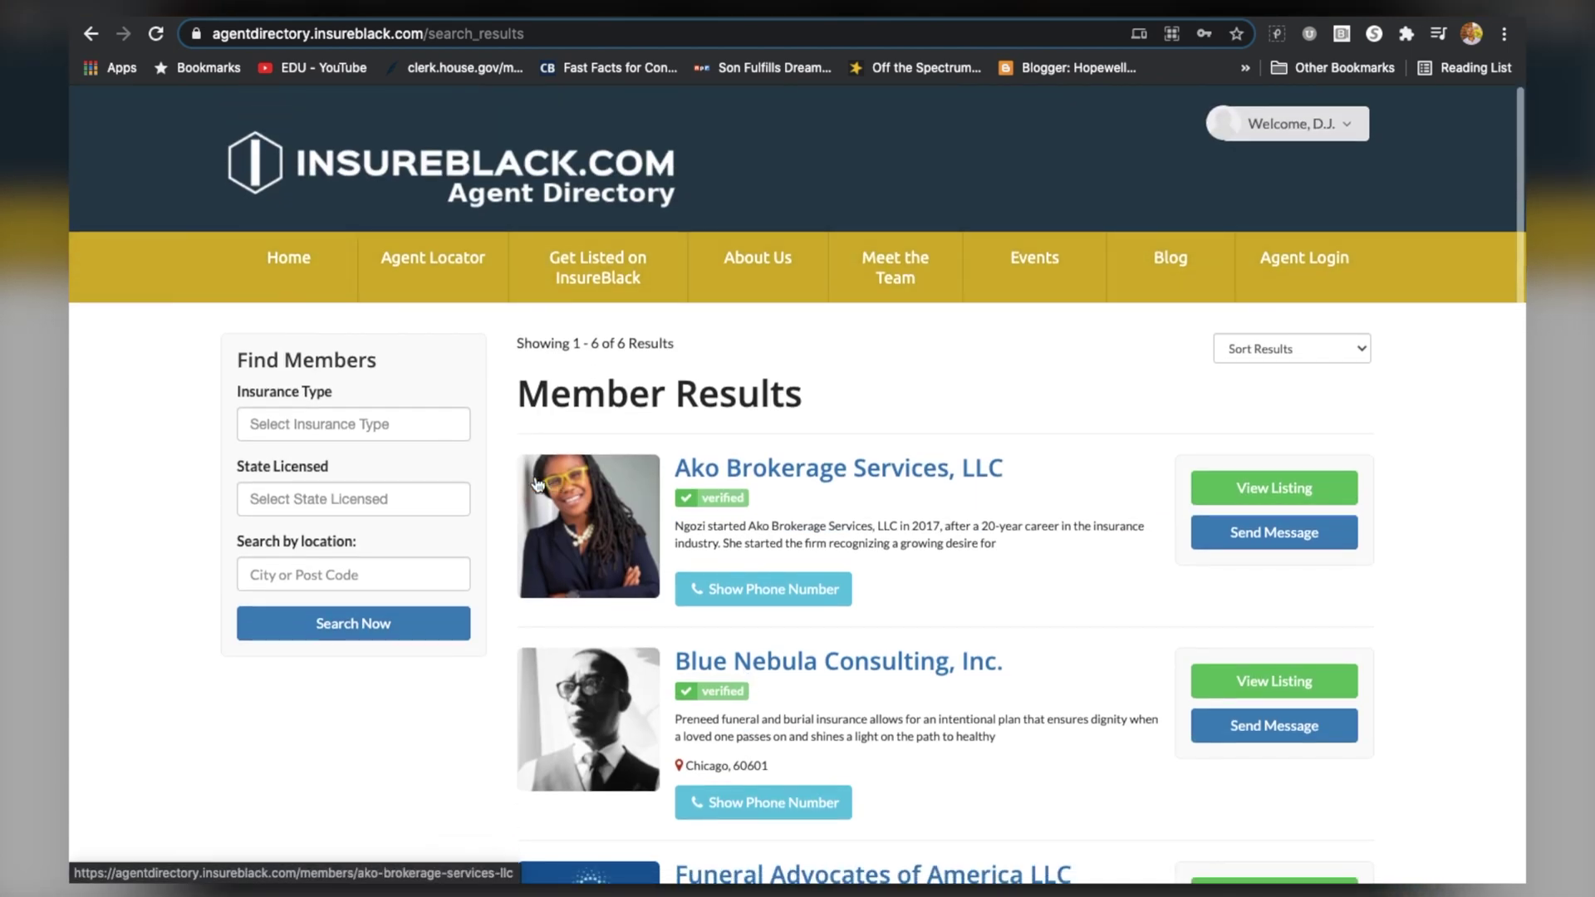
Filter the member directory to Funeral insurance and run the search
click(422, 426)
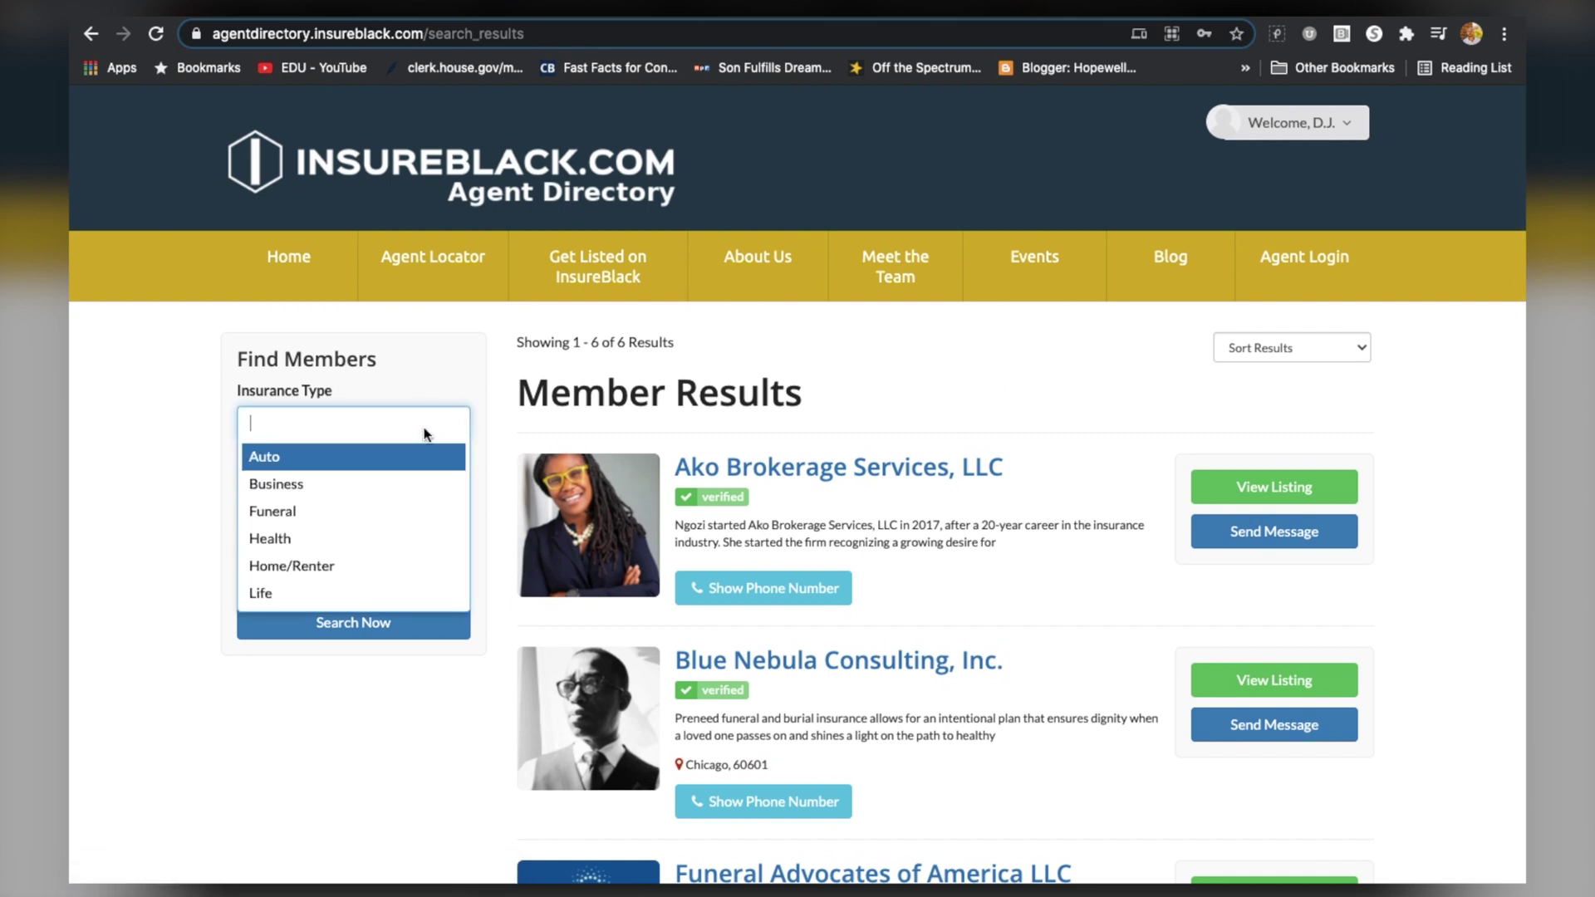
click(347, 510)
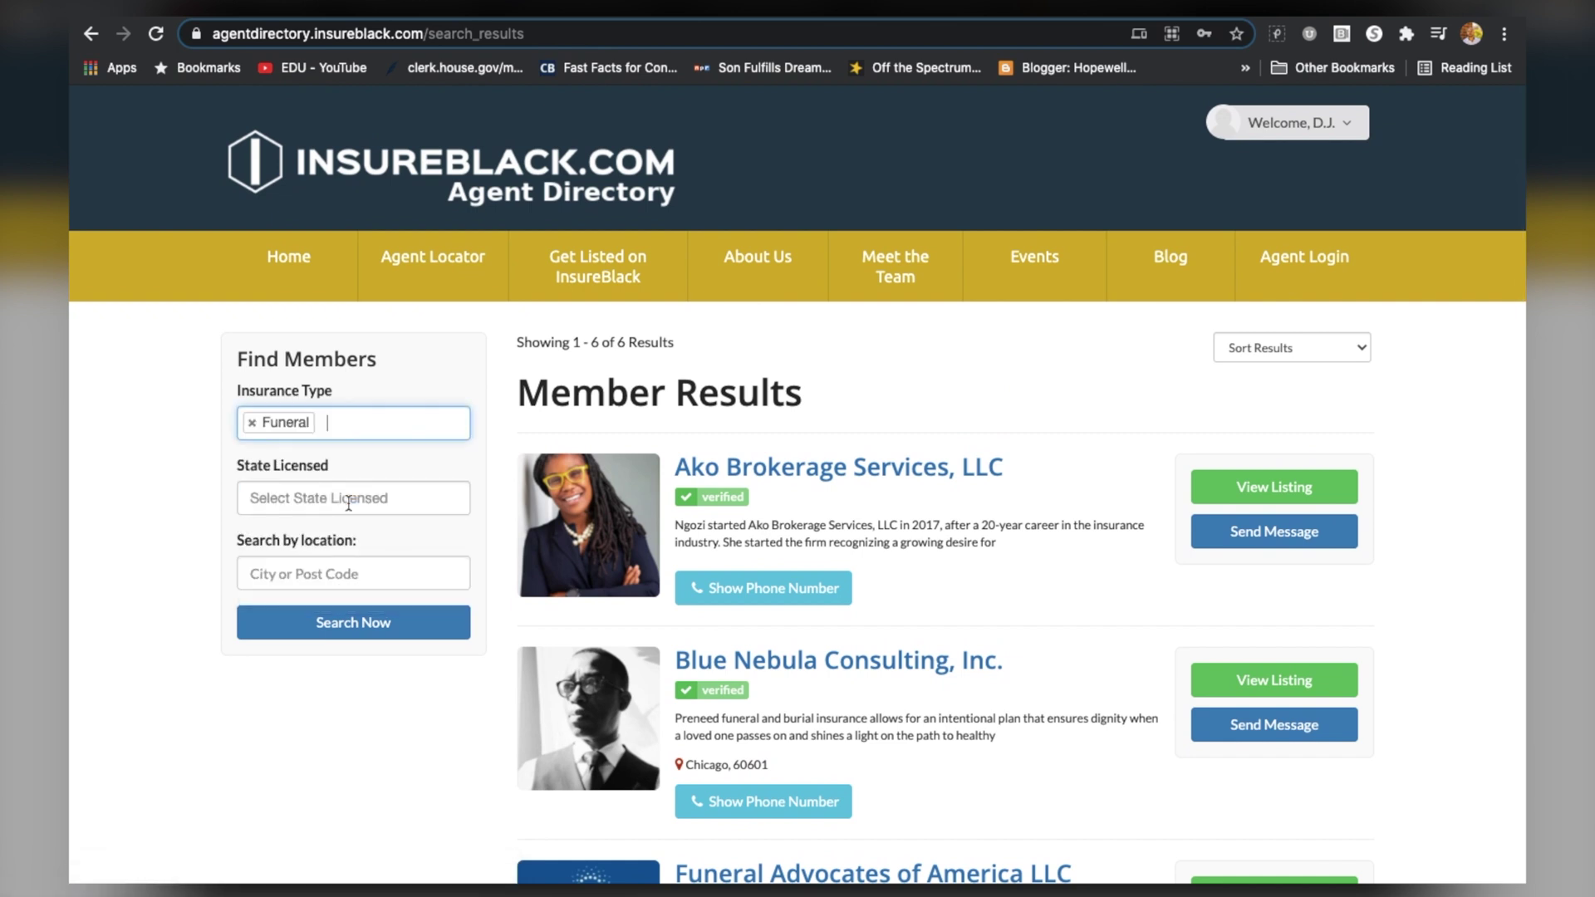
click(377, 625)
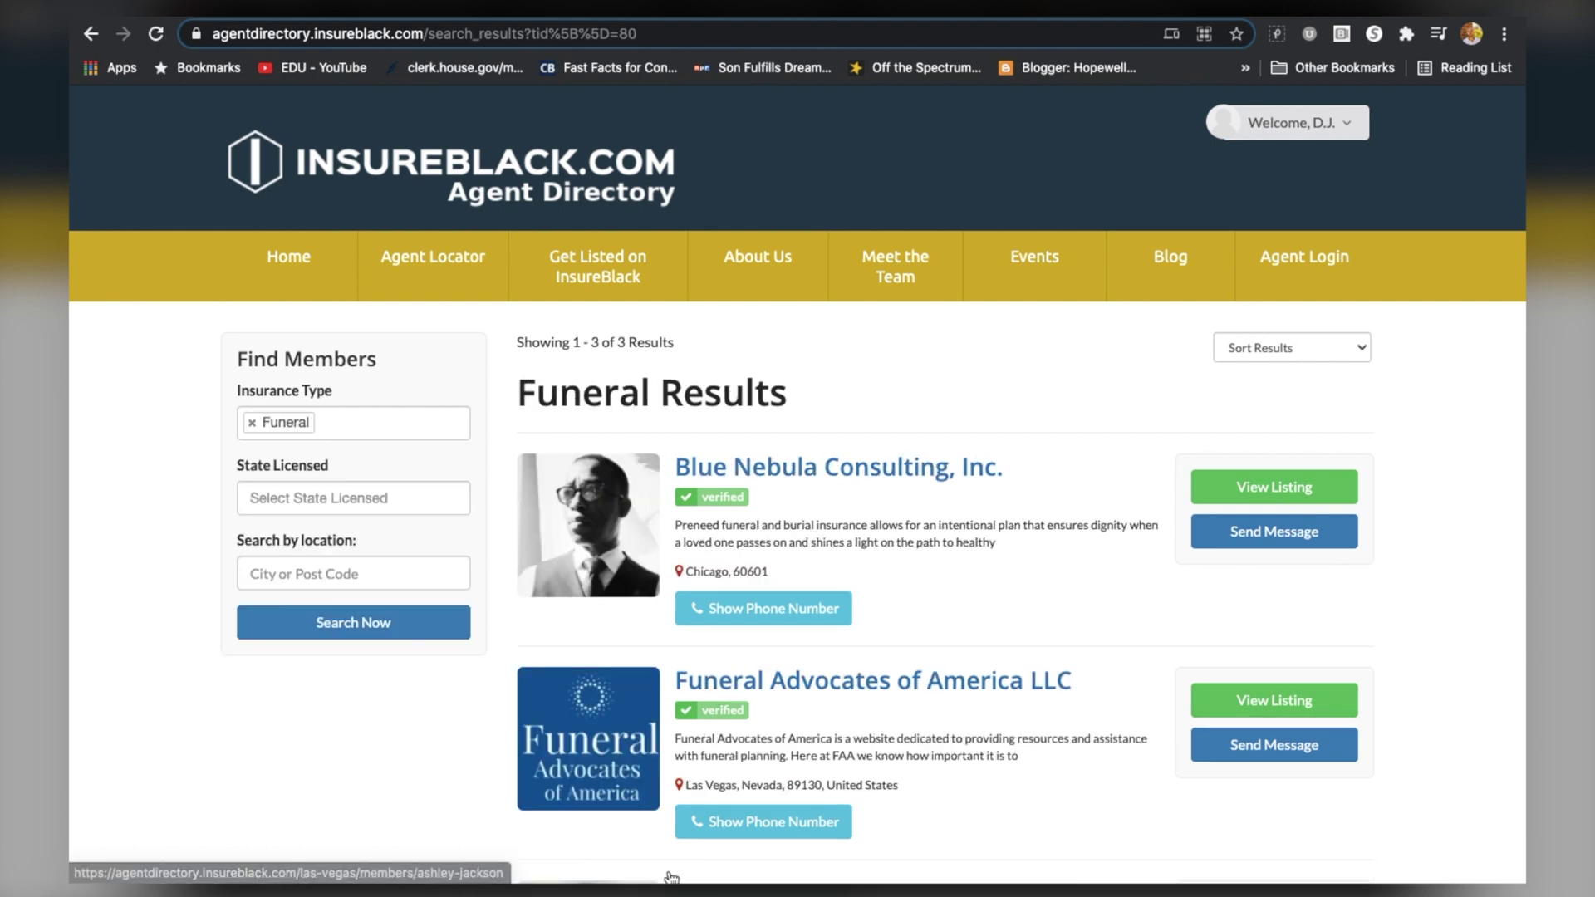
Search Business agencies licensed in Connecticut and open the Ako Brokerage Services, LLC listing
click(252, 422)
click(264, 428)
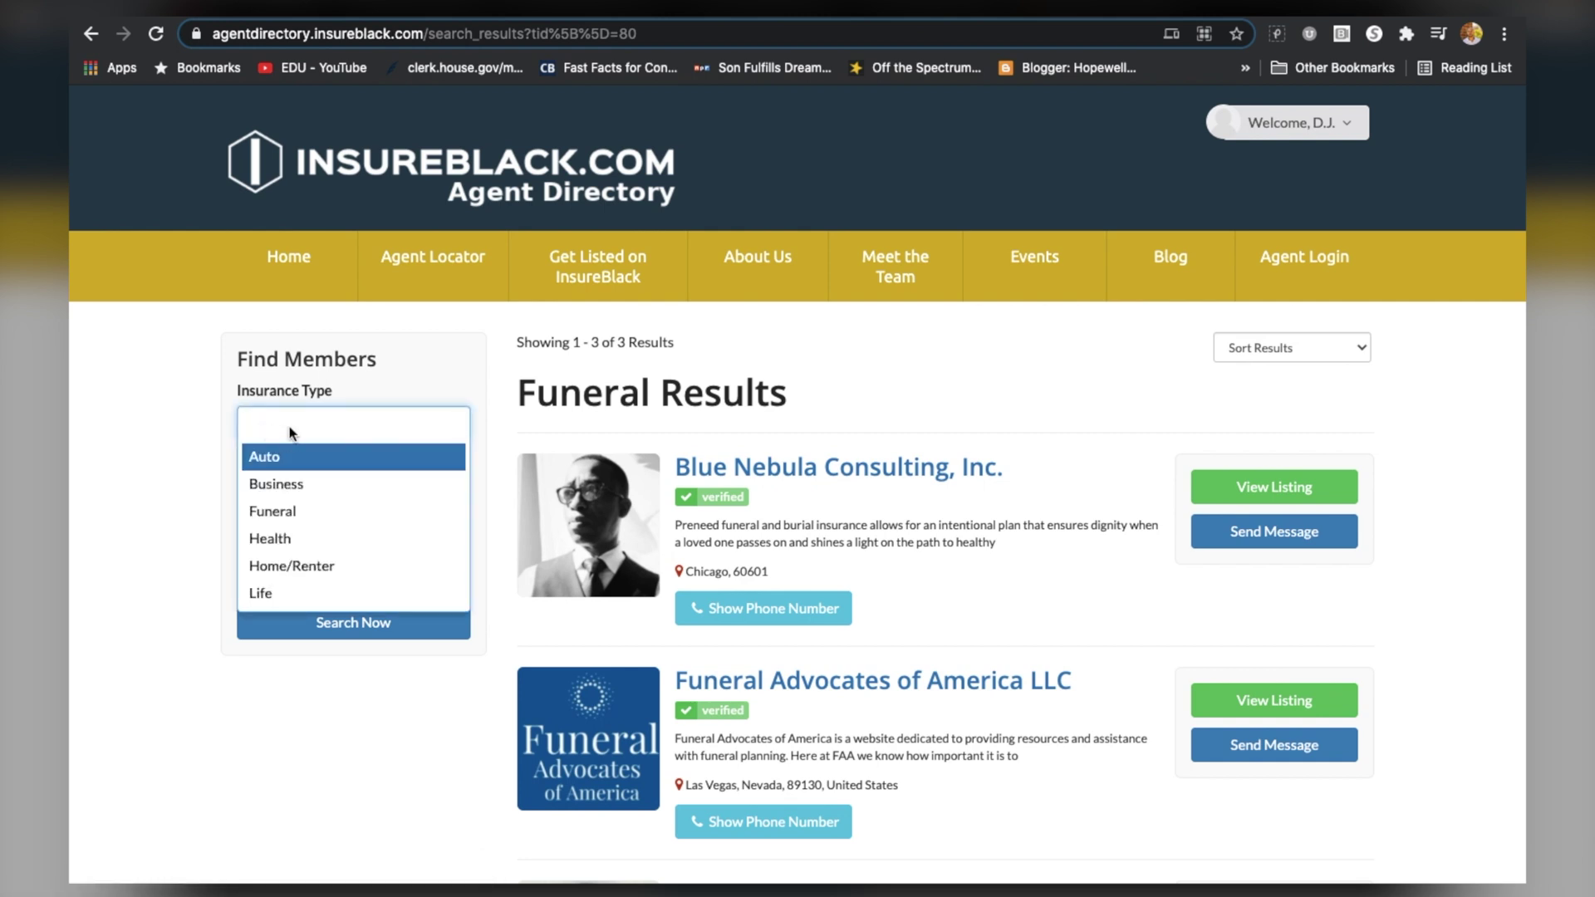
click(316, 484)
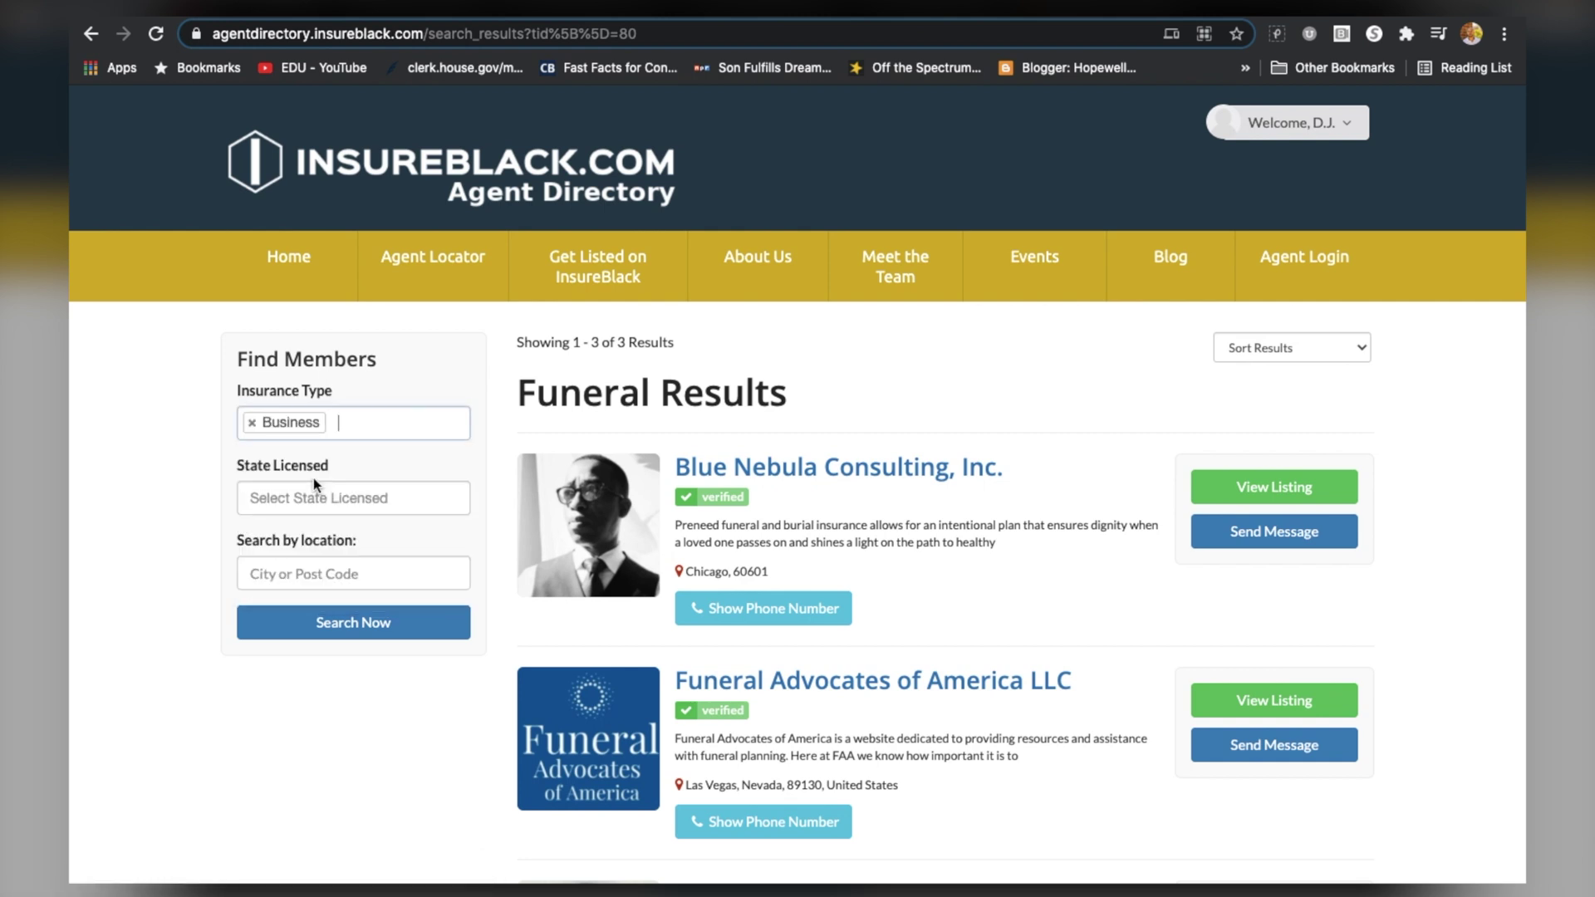
click(394, 493)
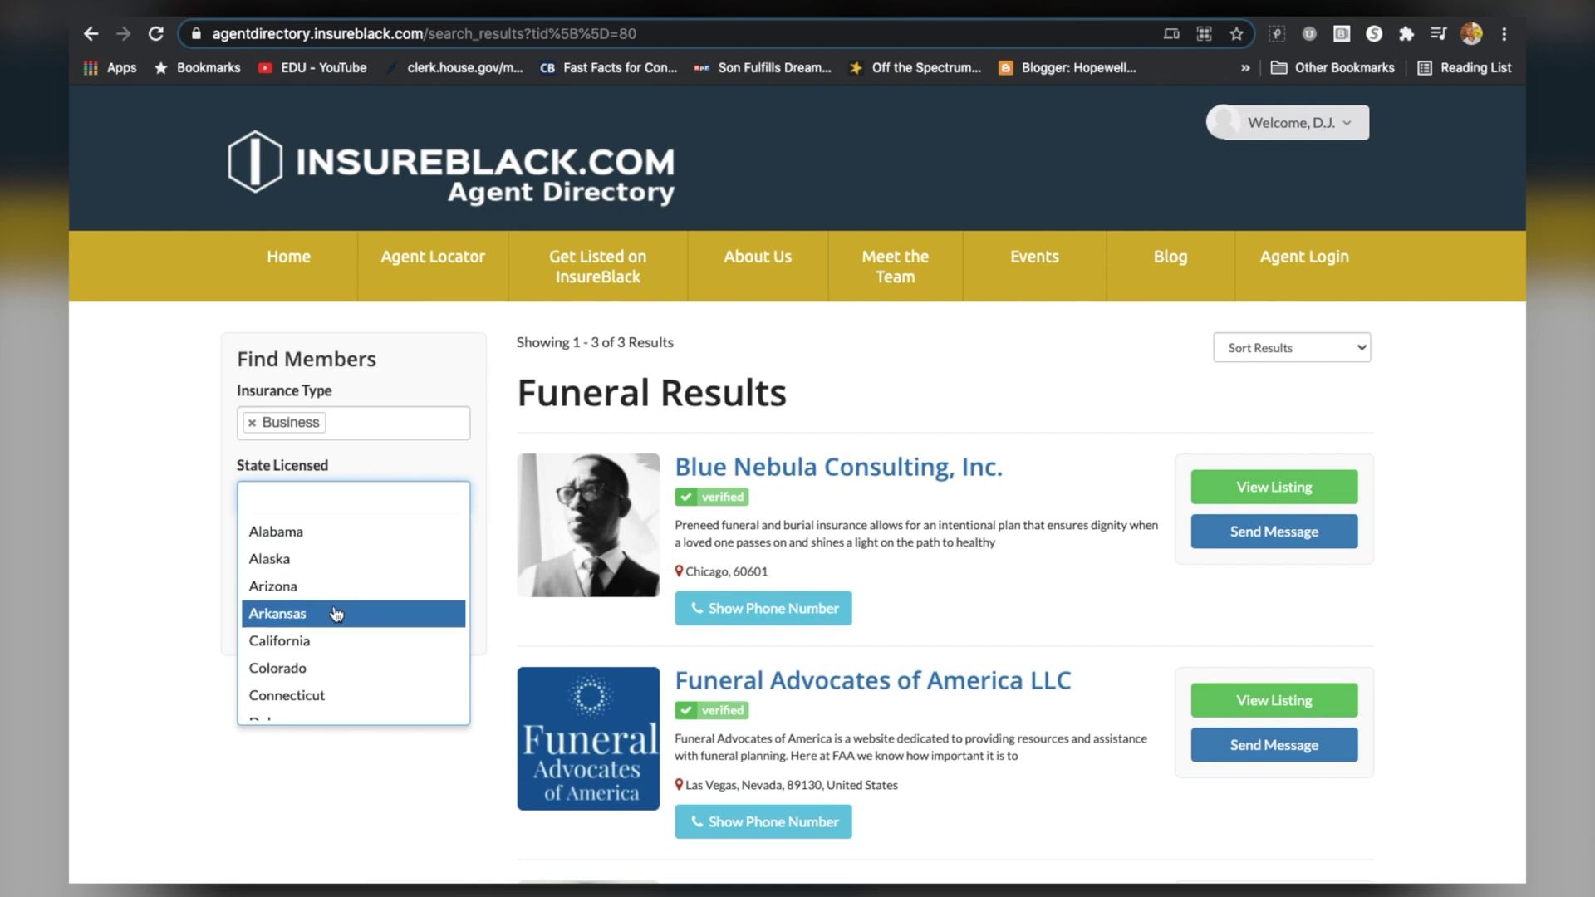
click(327, 692)
click(380, 625)
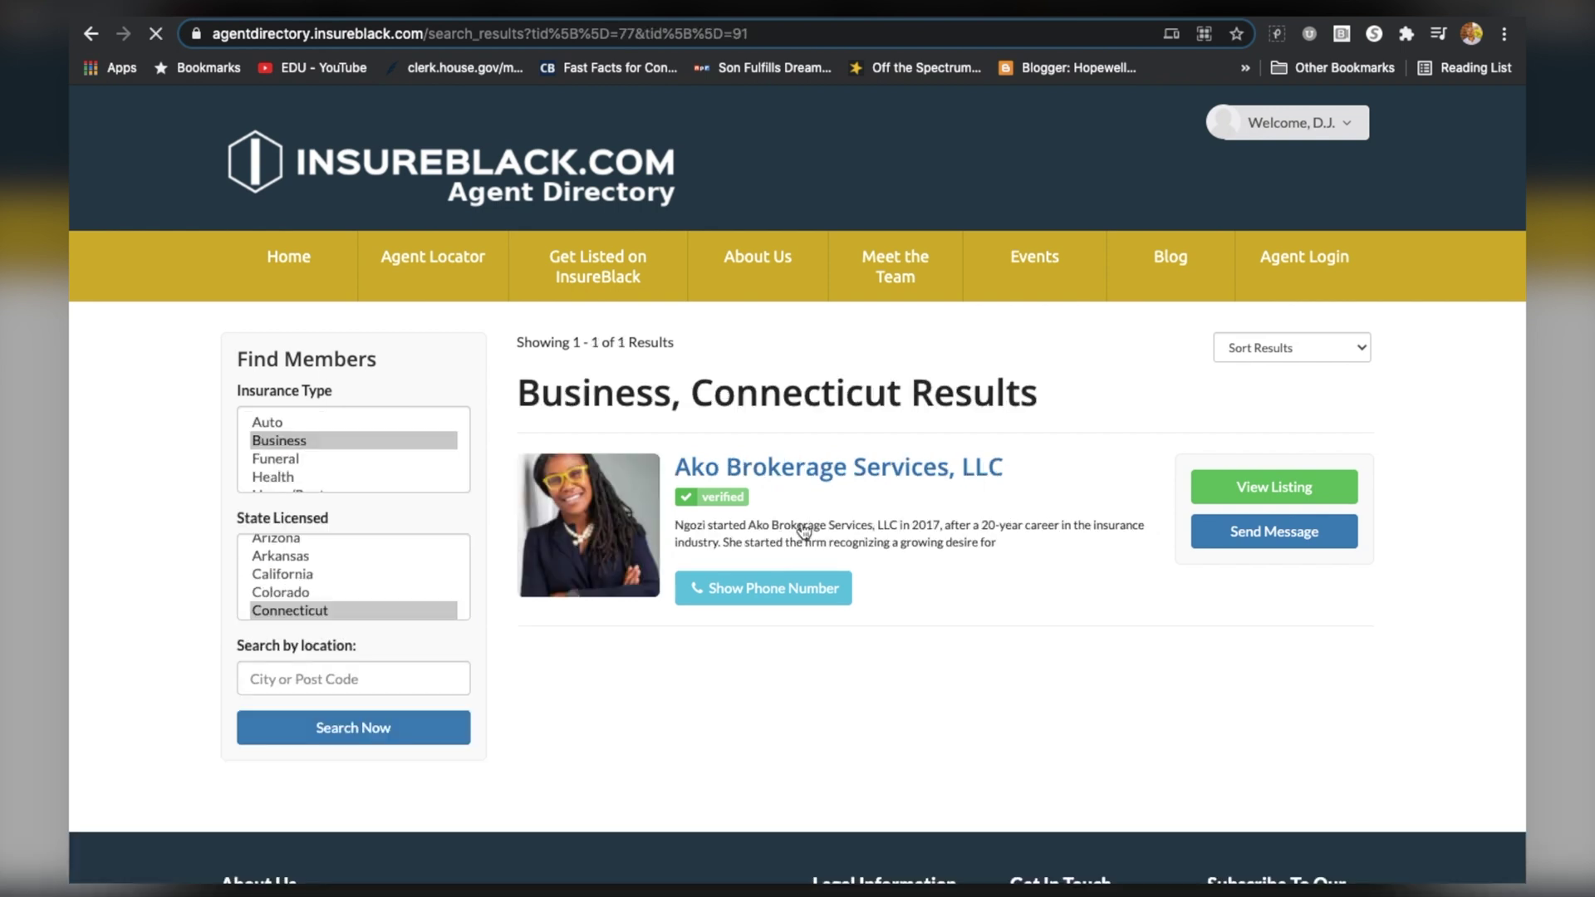
click(782, 476)
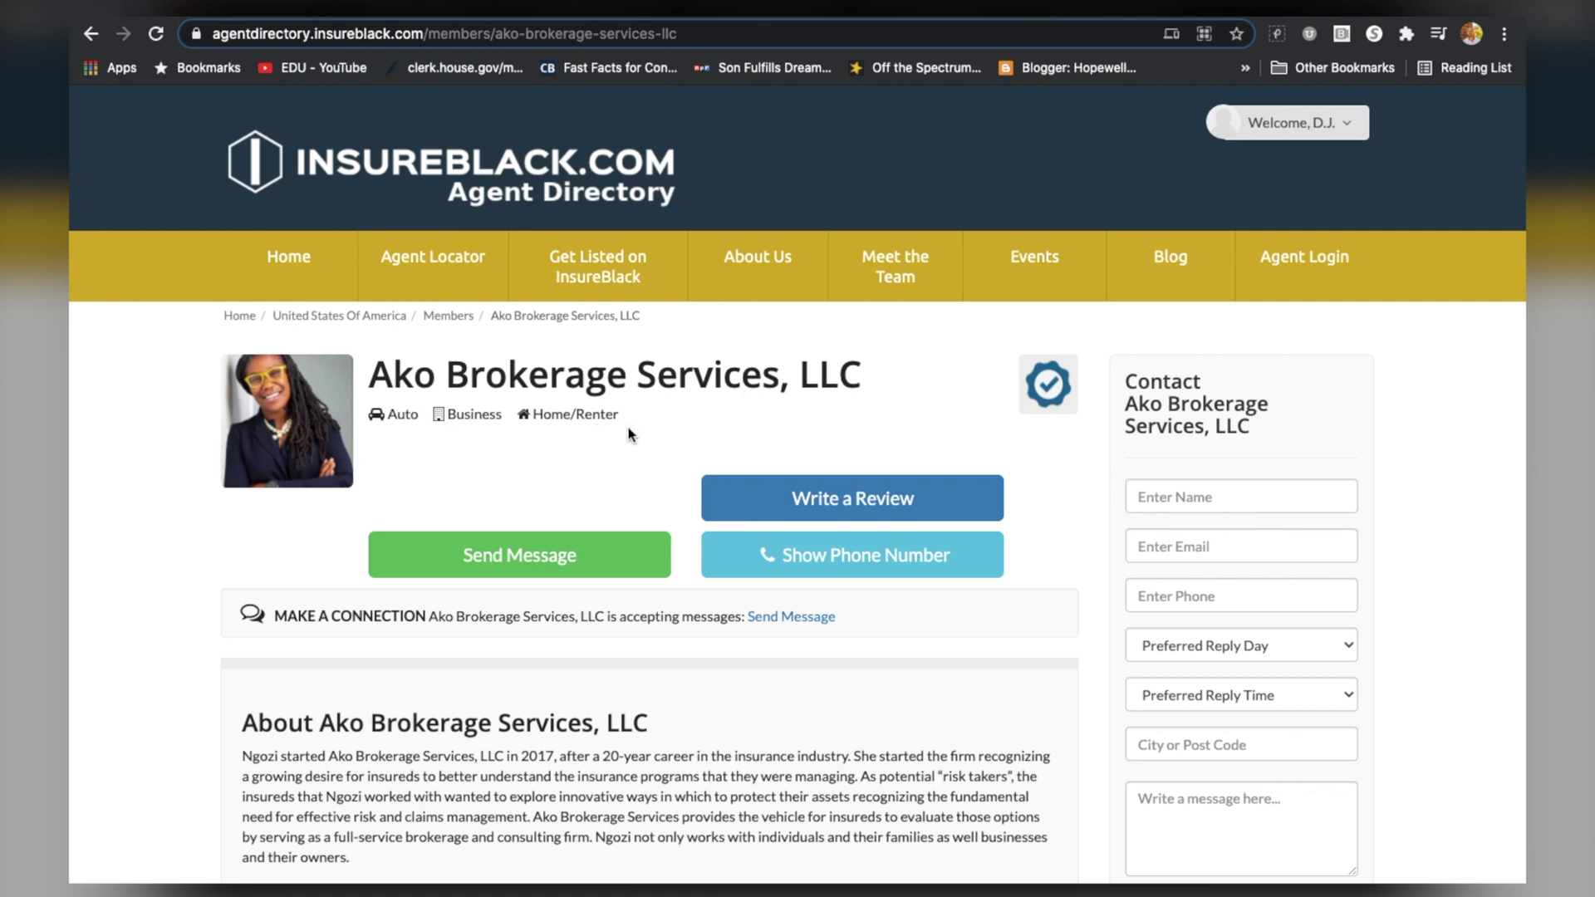
Scroll the Ako Brokerage Services listing, reveal its phone number, and return to the top
scroll(631, 434, down, 1)
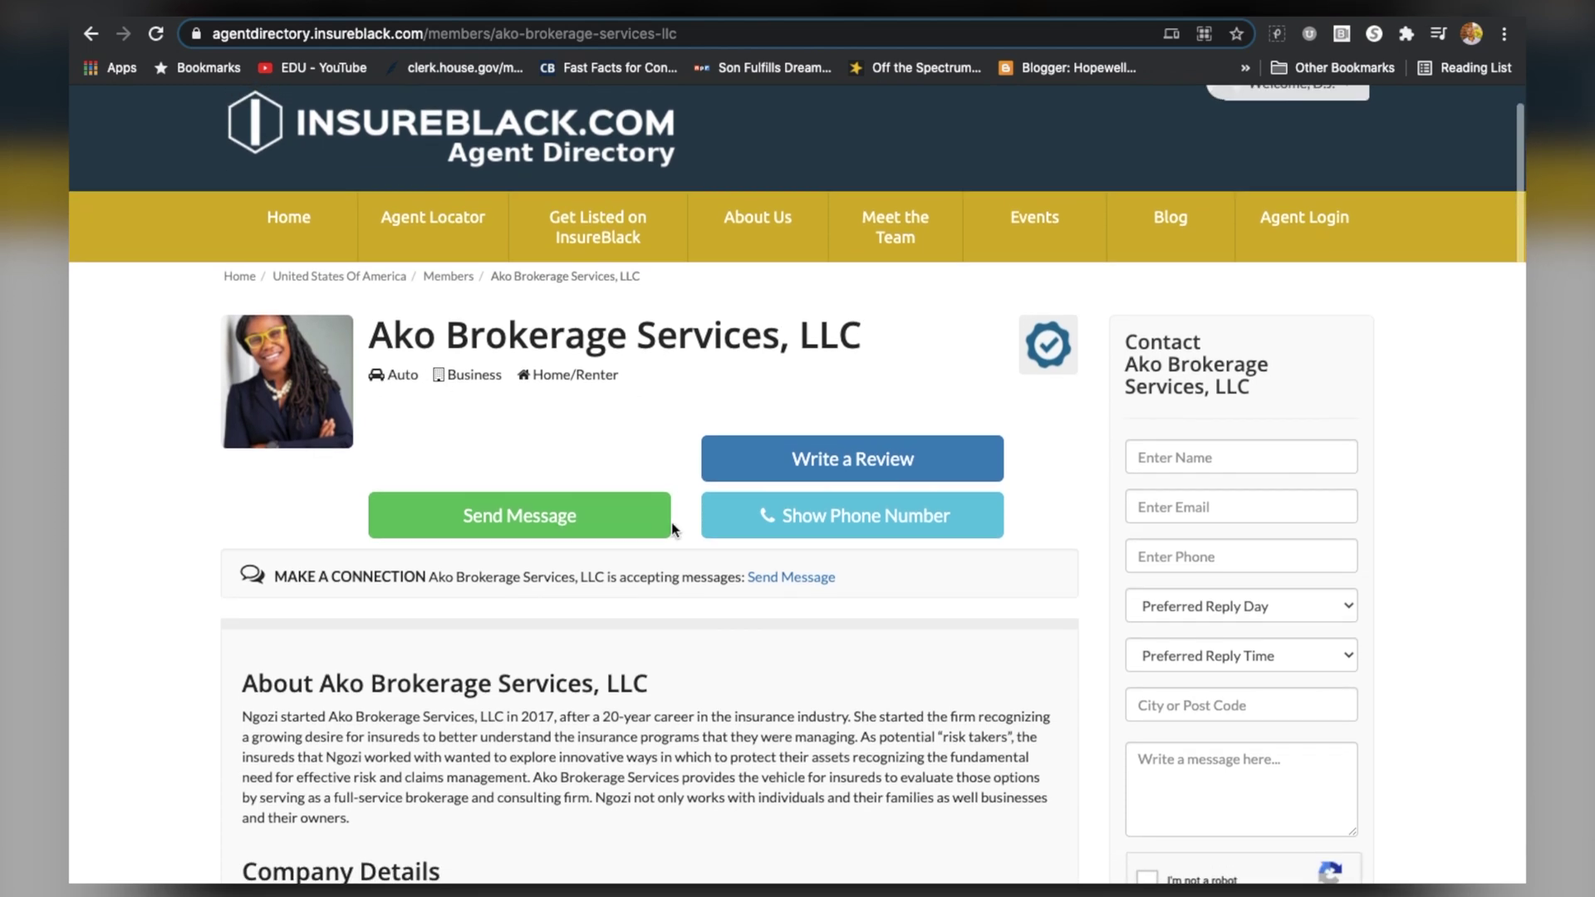
scroll(691, 673, down, 5)
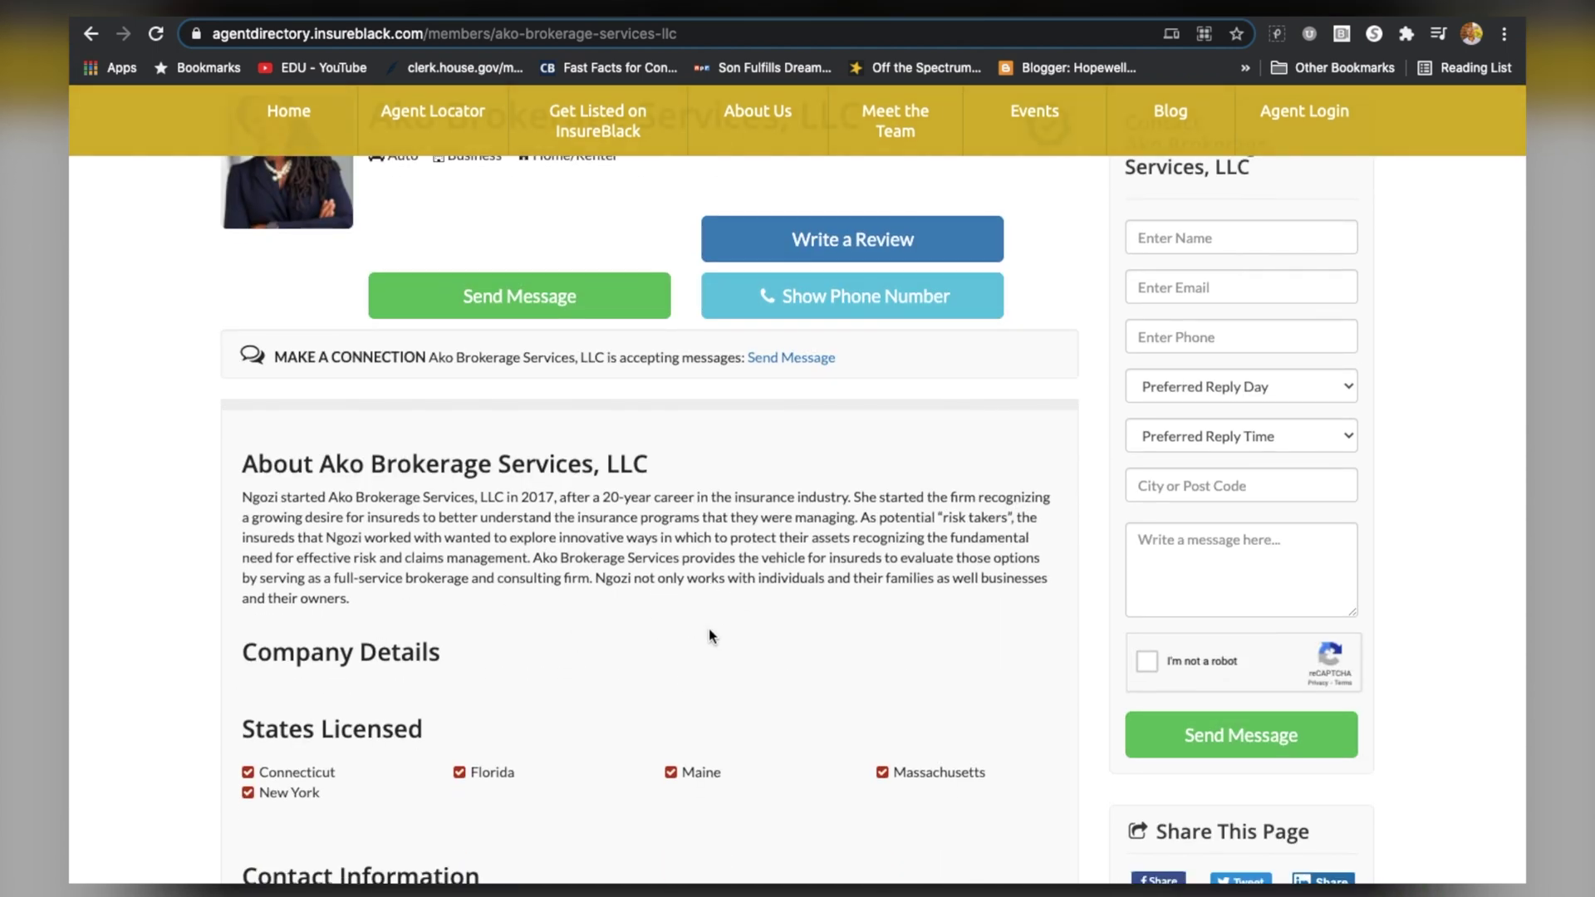
scroll(705, 636, down, 5)
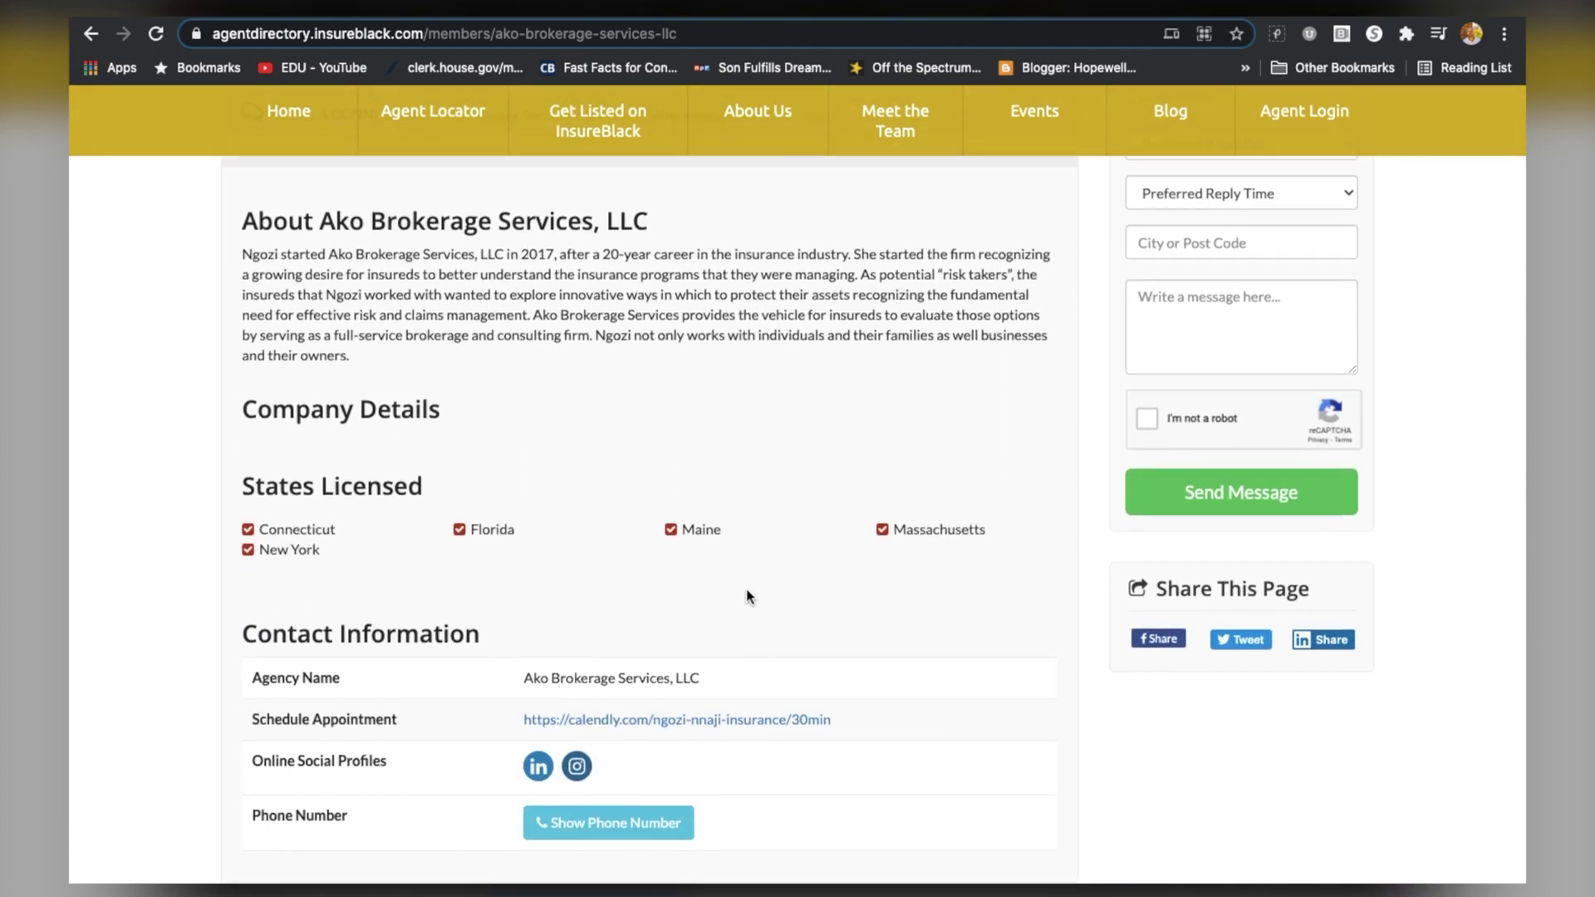
scroll(760, 605, down, 3)
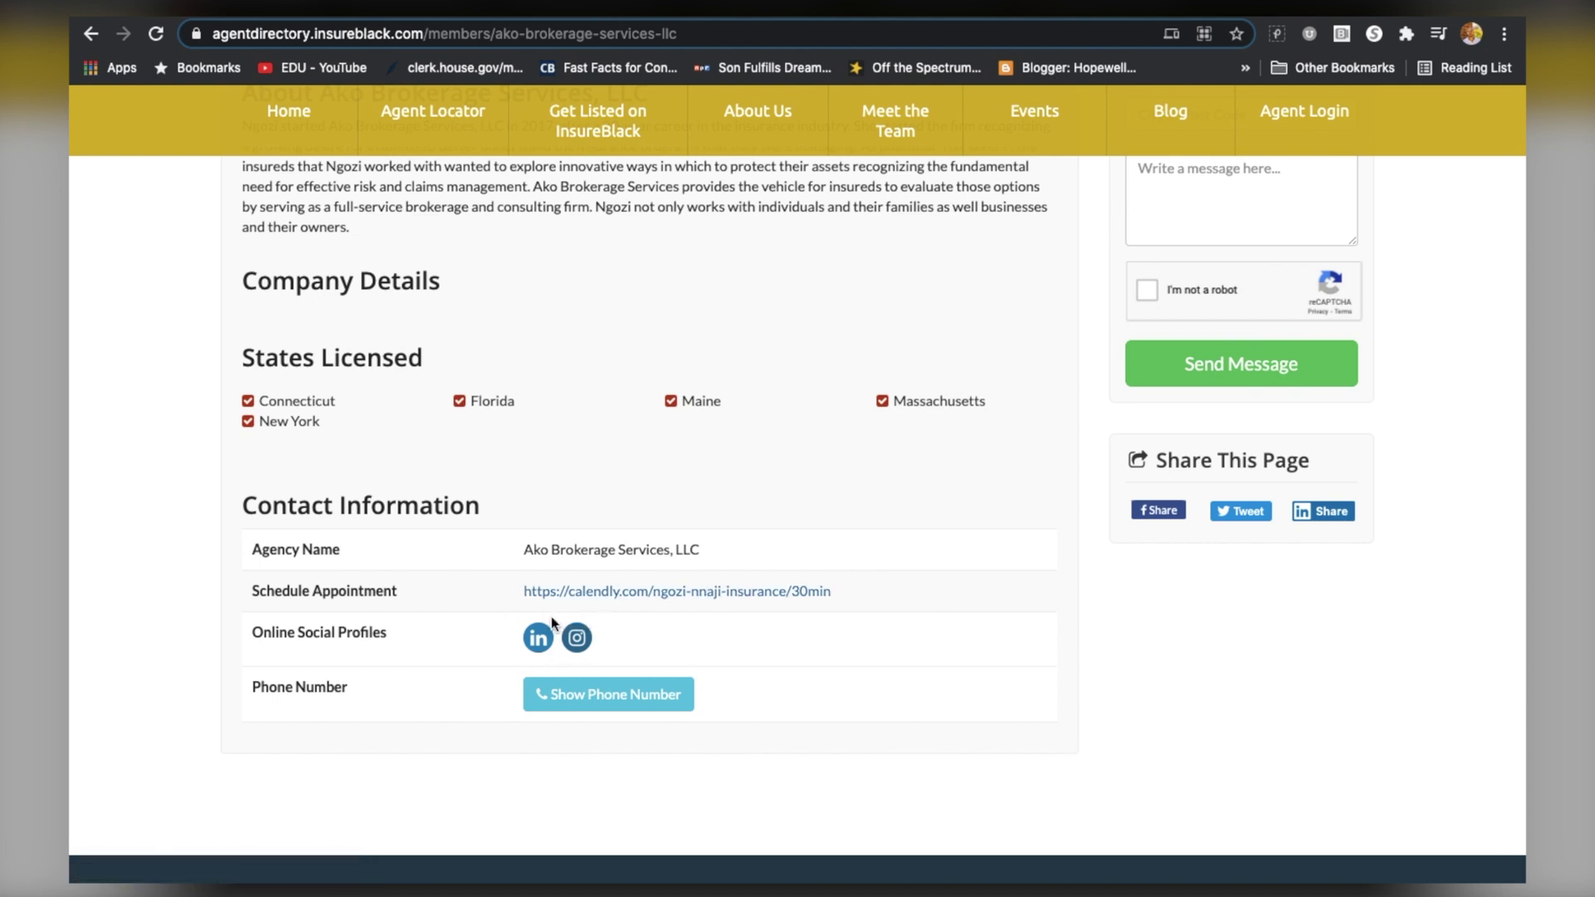
click(632, 696)
scroll(630, 691, up, 3)
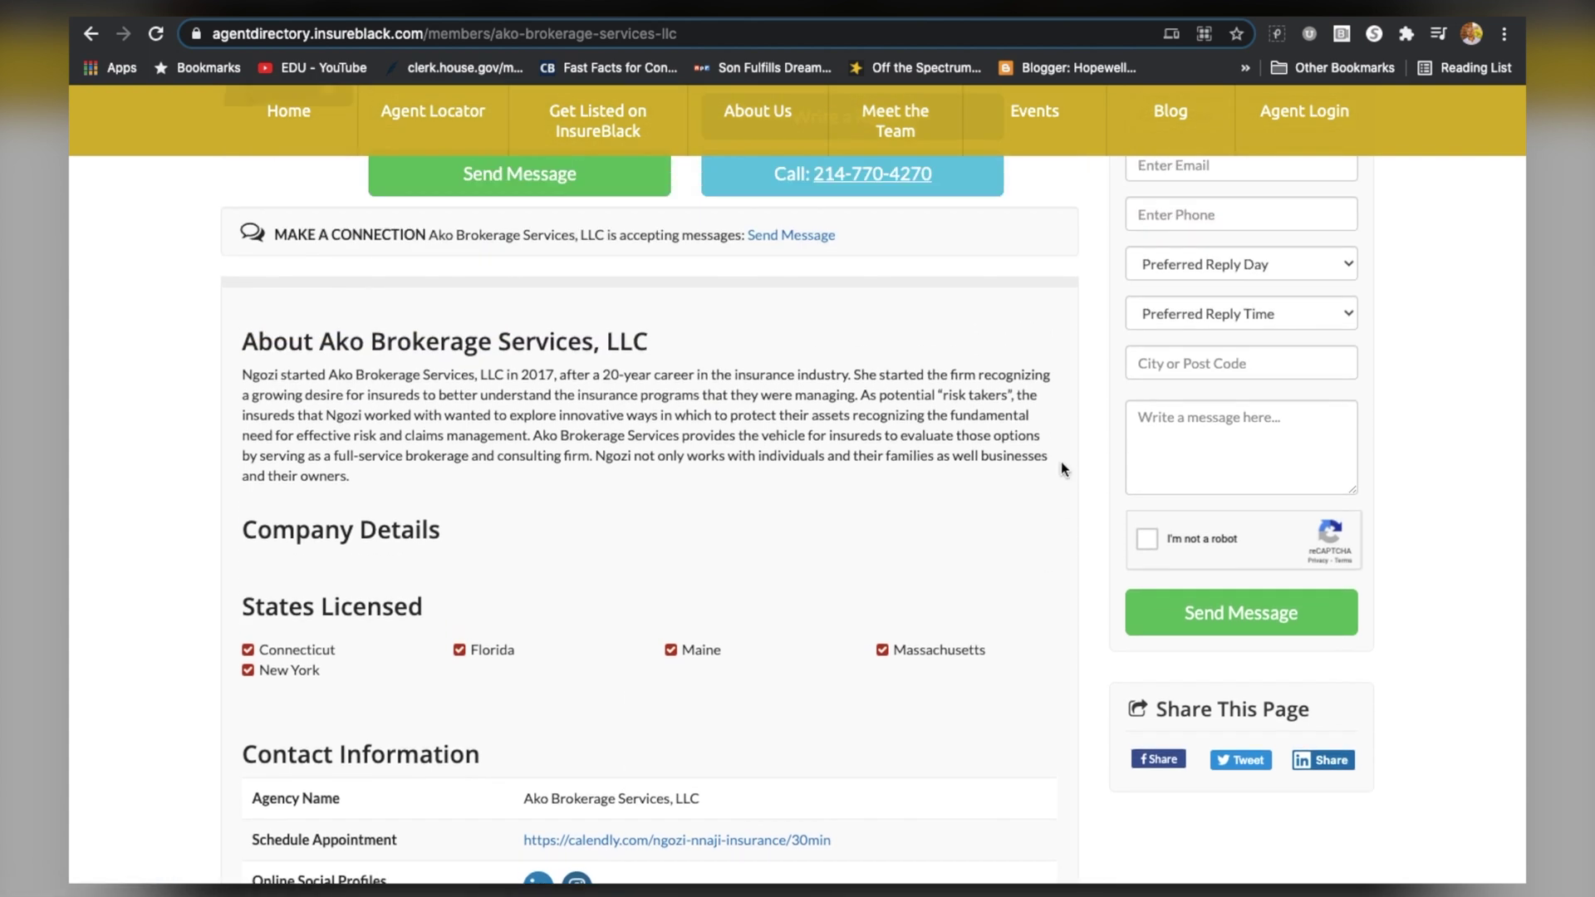
scroll(1062, 481, up, 2)
scroll(1232, 495, up, 2)
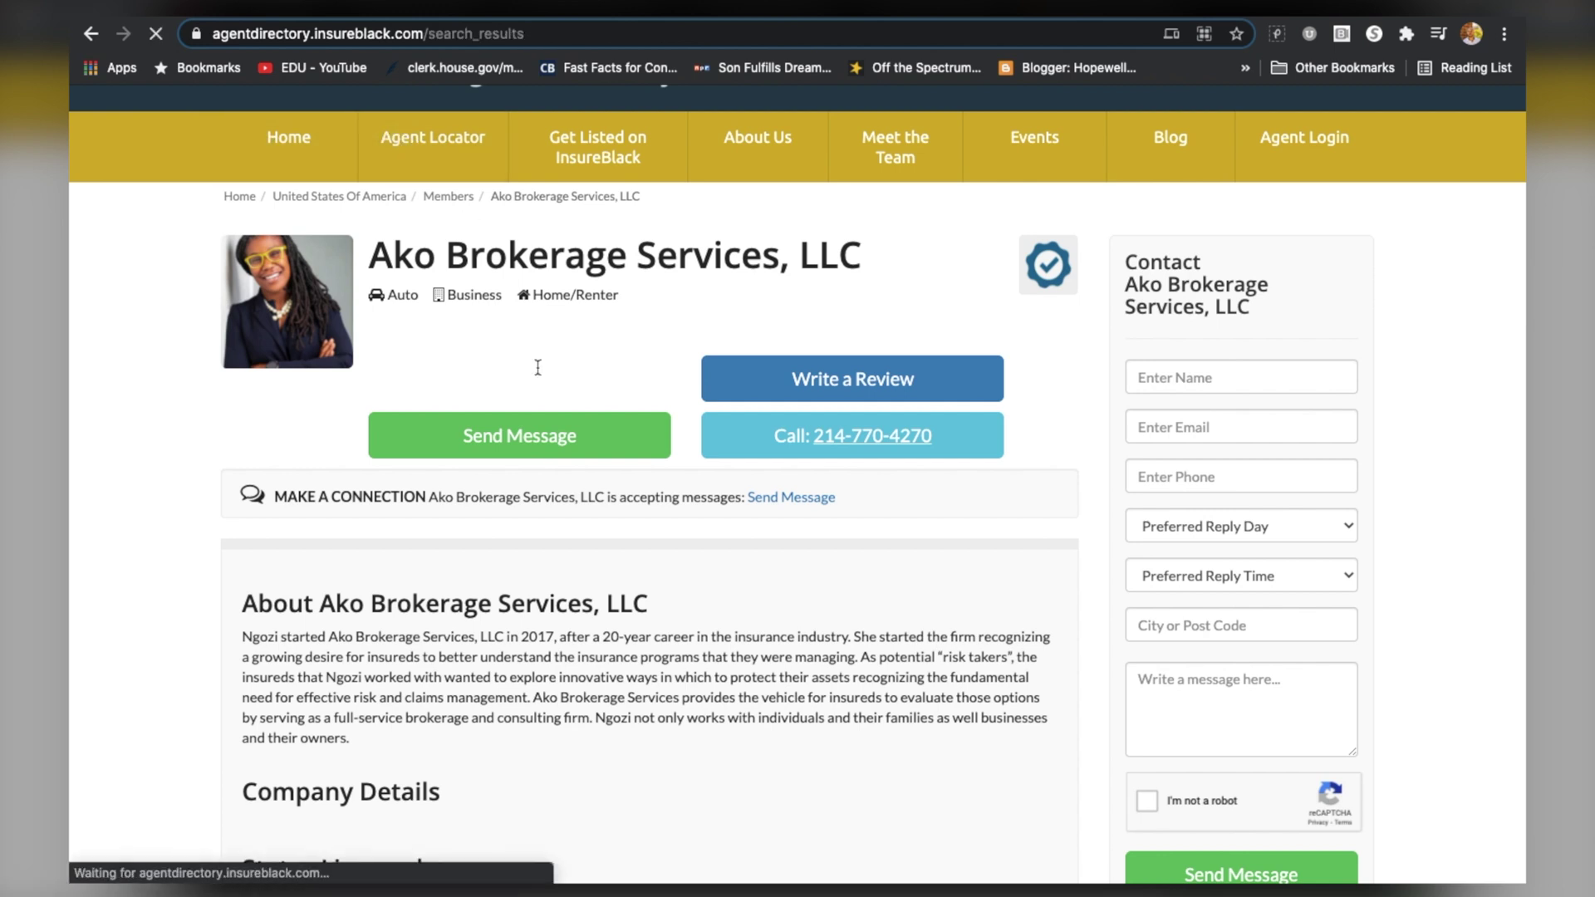
scroll(723, 559, down, 2)
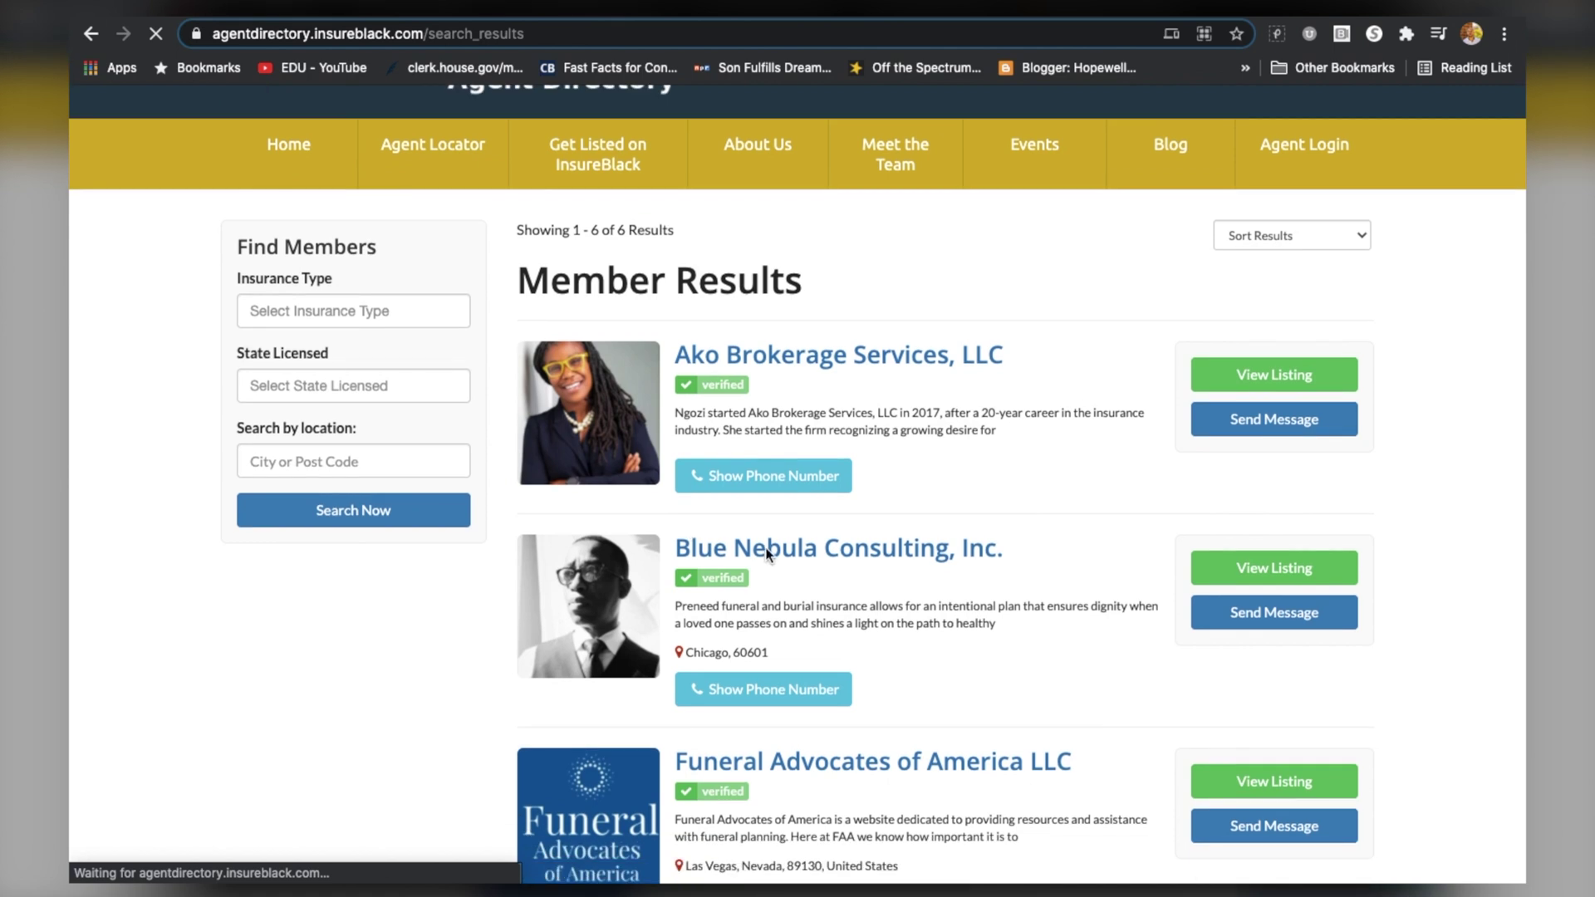
click(758, 554)
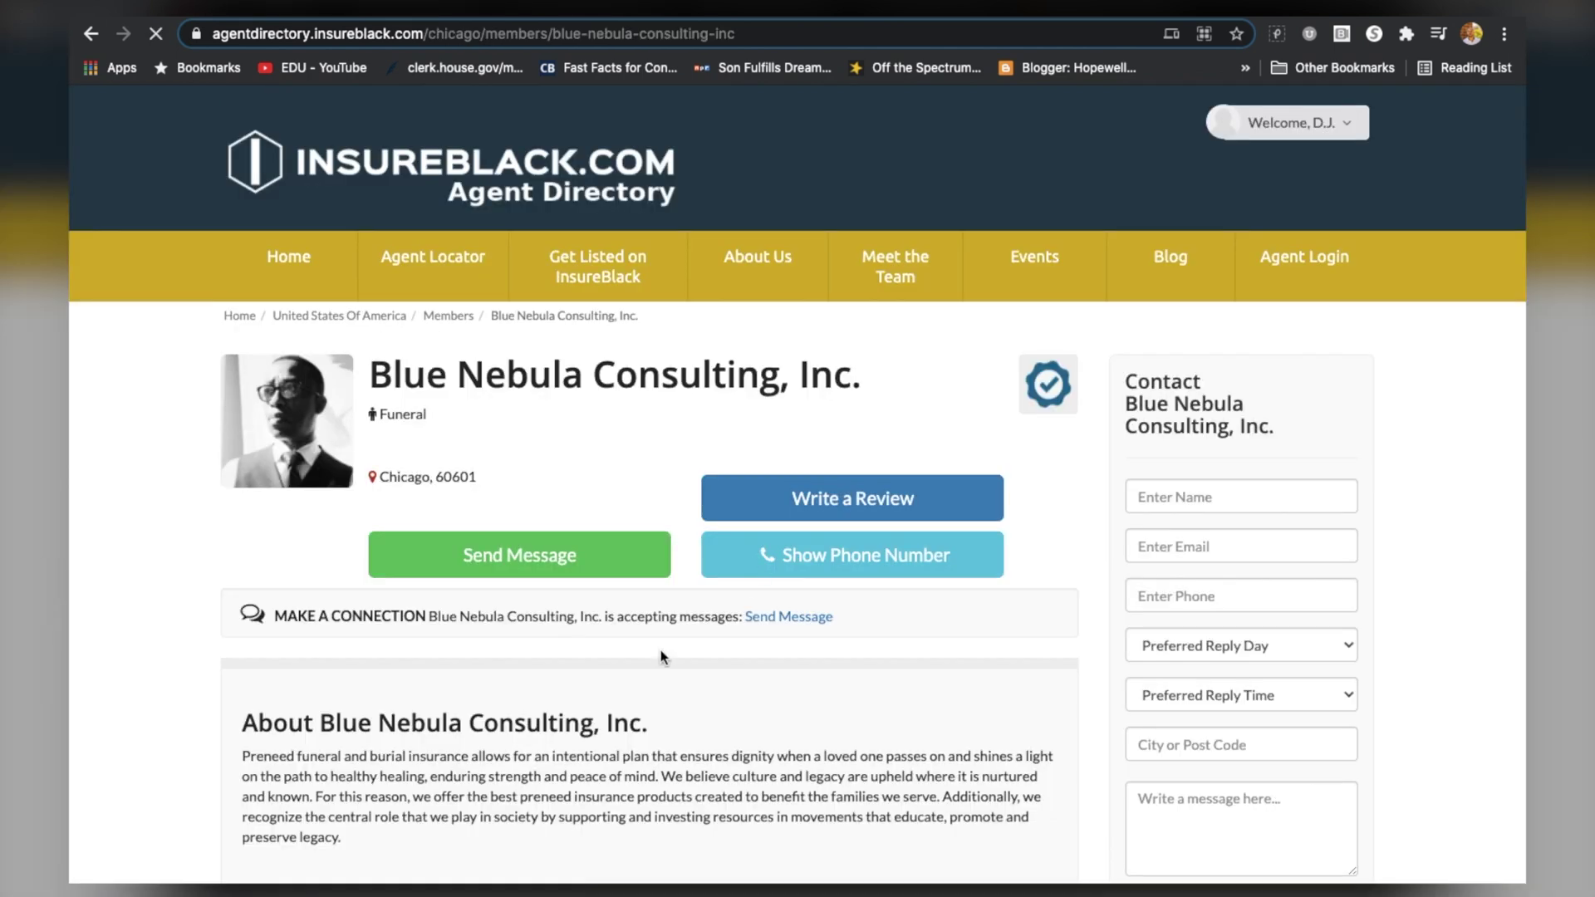
scroll(660, 650, down, 3)
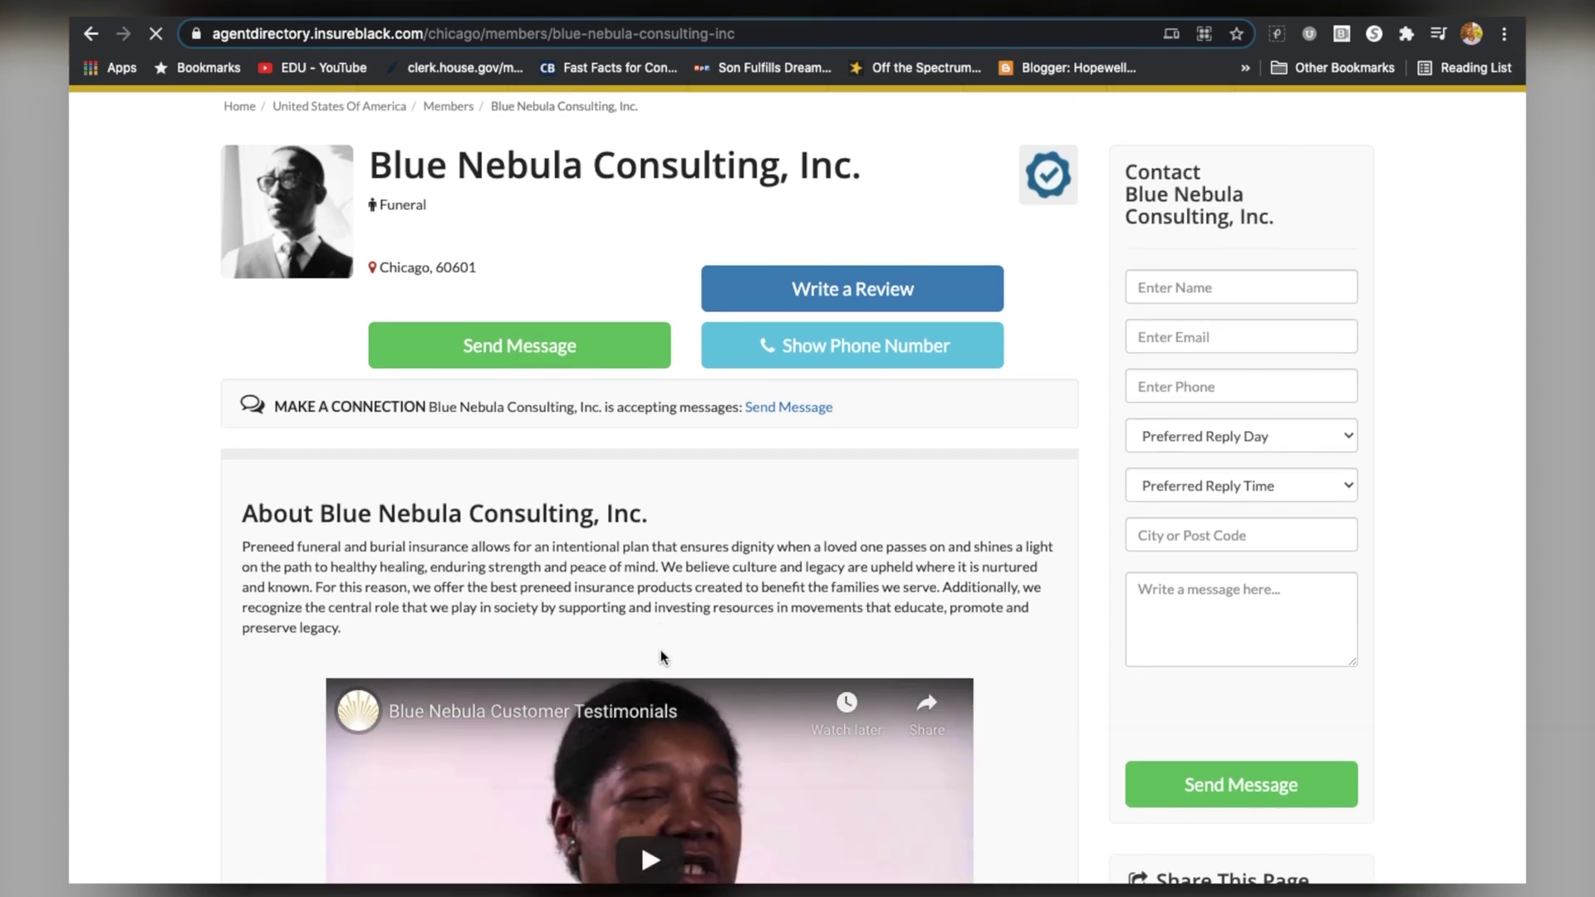
scroll(660, 650, down, 3)
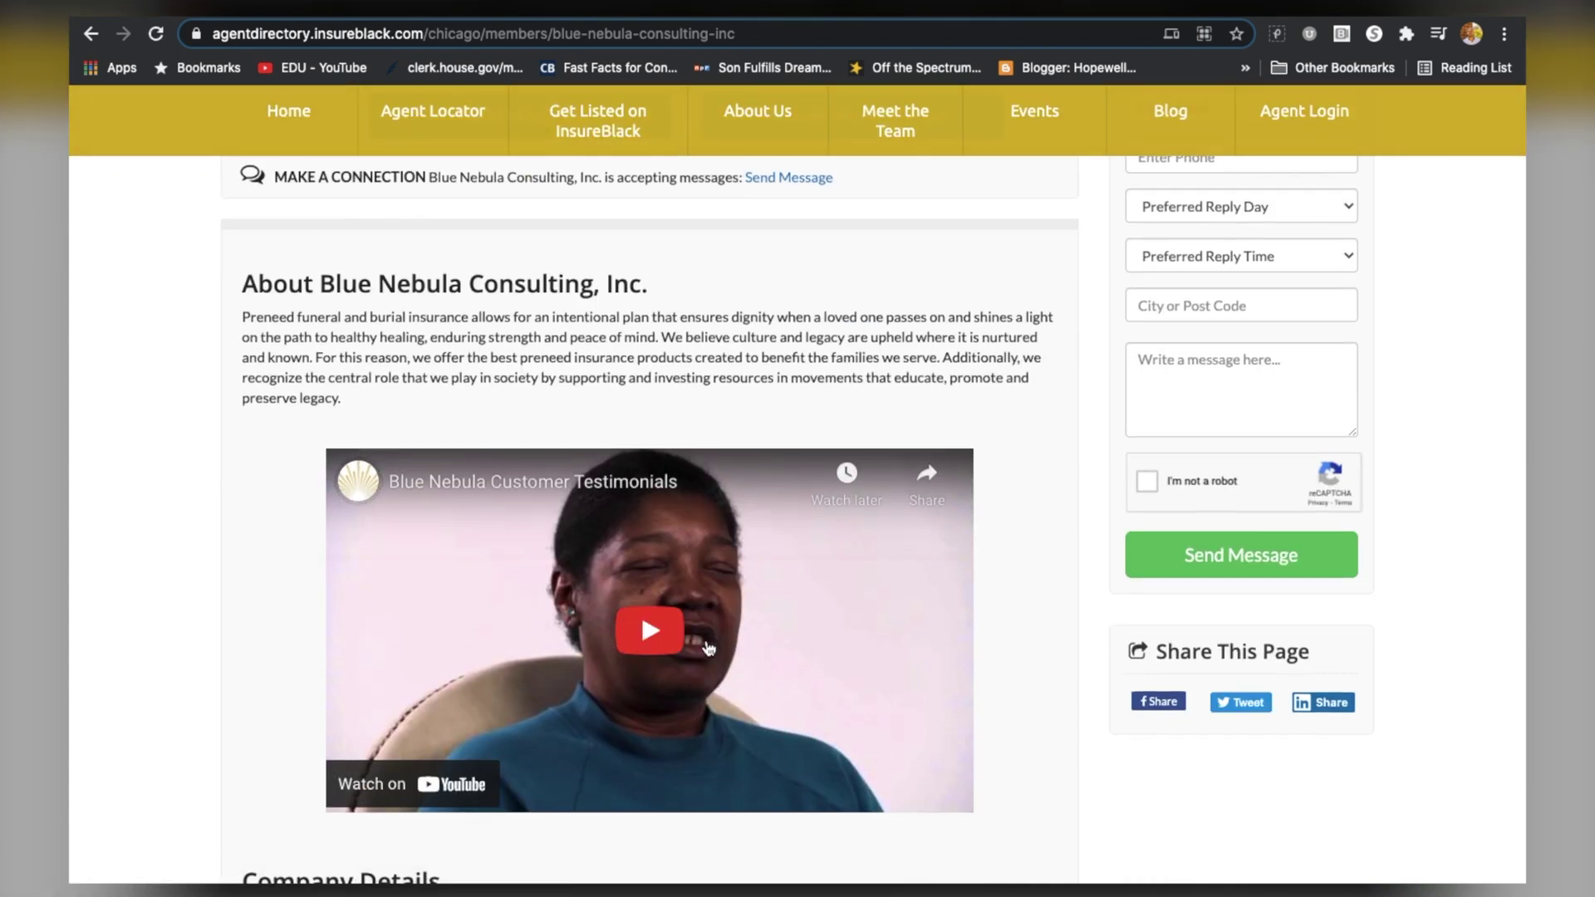
click(653, 641)
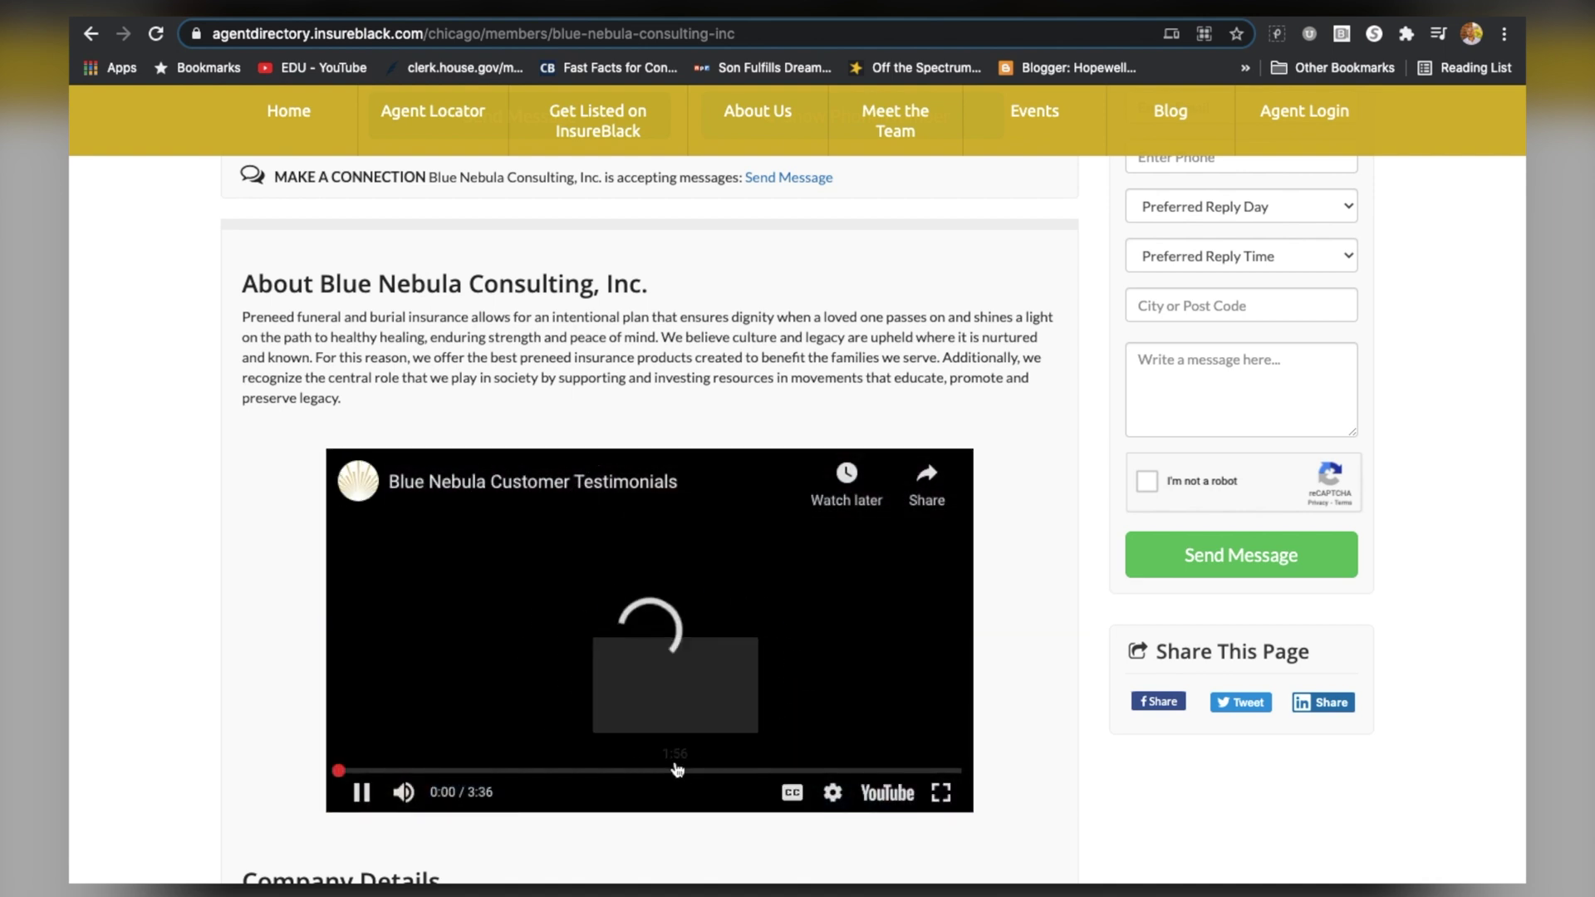
scroll(677, 771, down, 1)
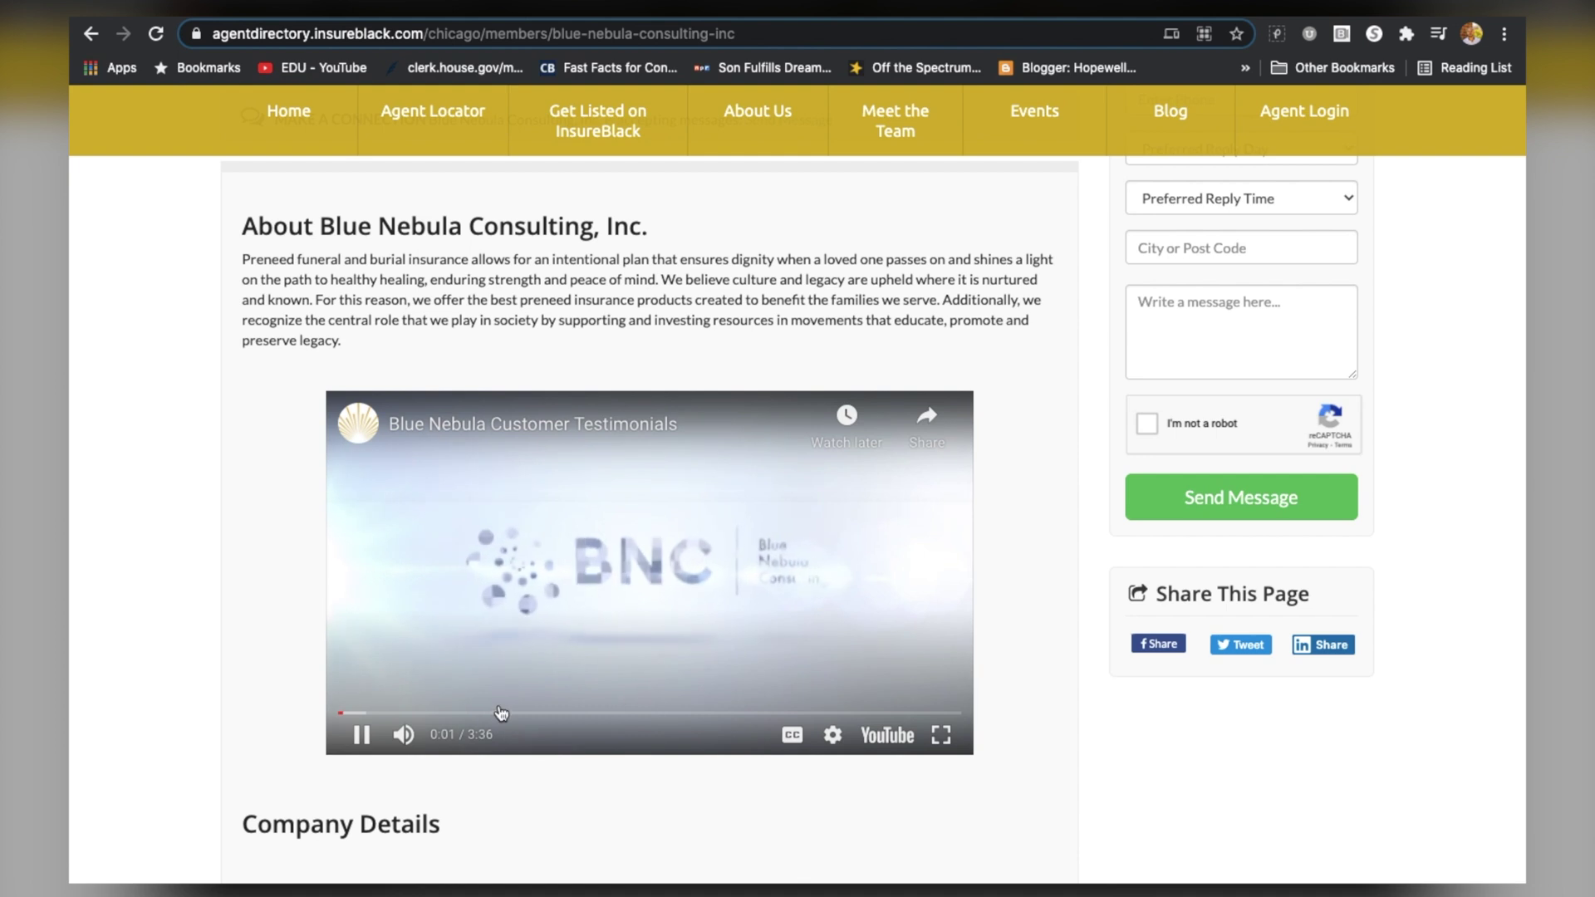
click(362, 735)
scroll(368, 742, down, 7)
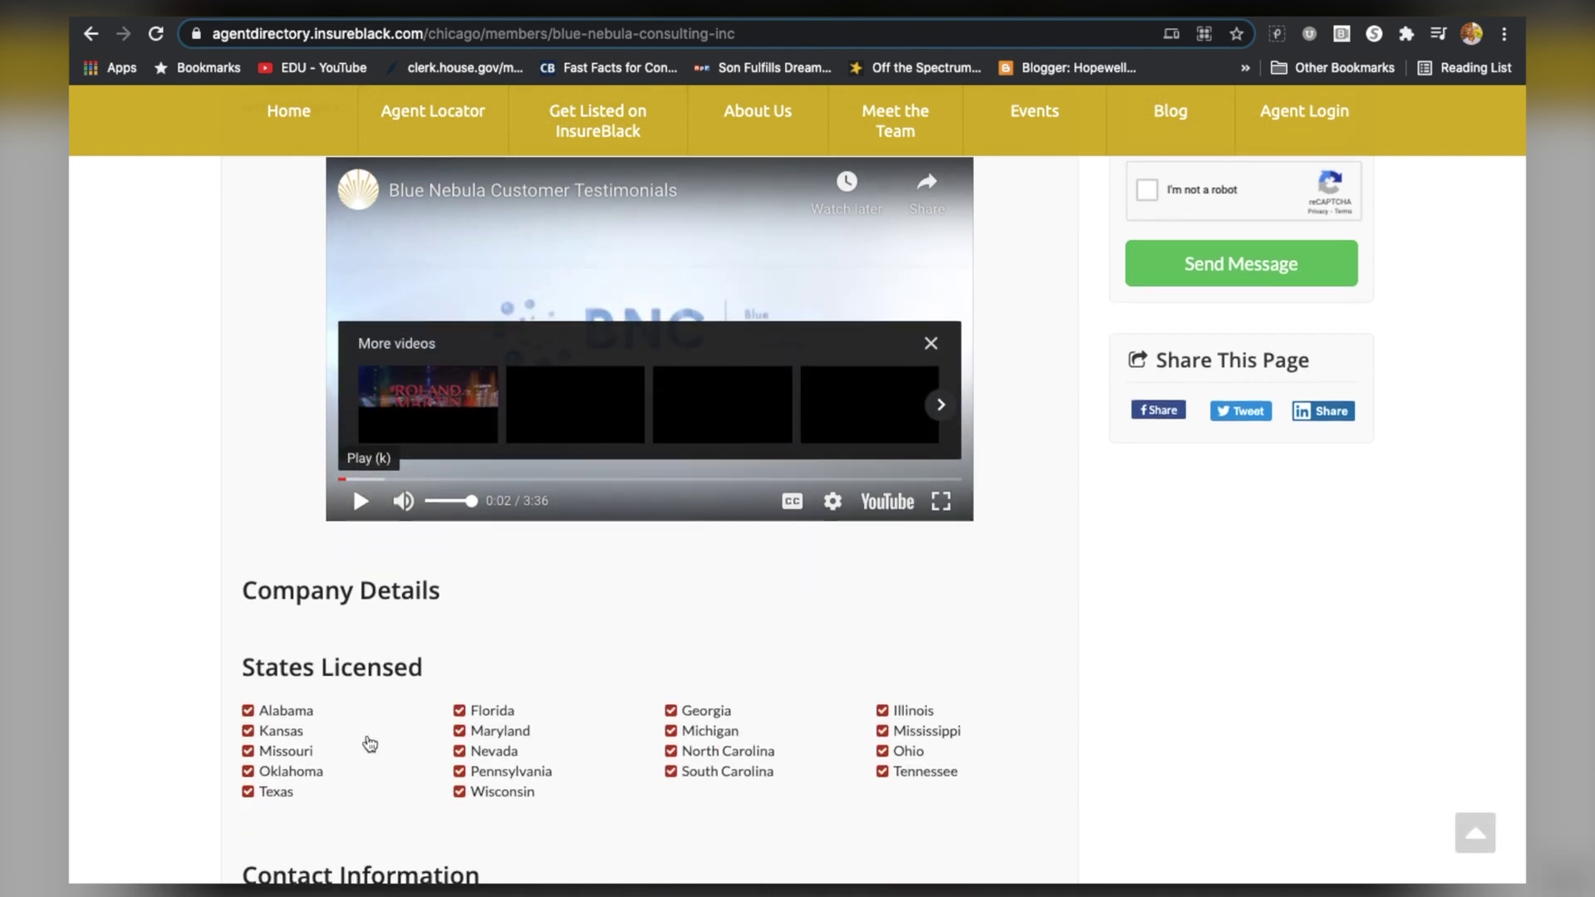
scroll(386, 724, down, 7)
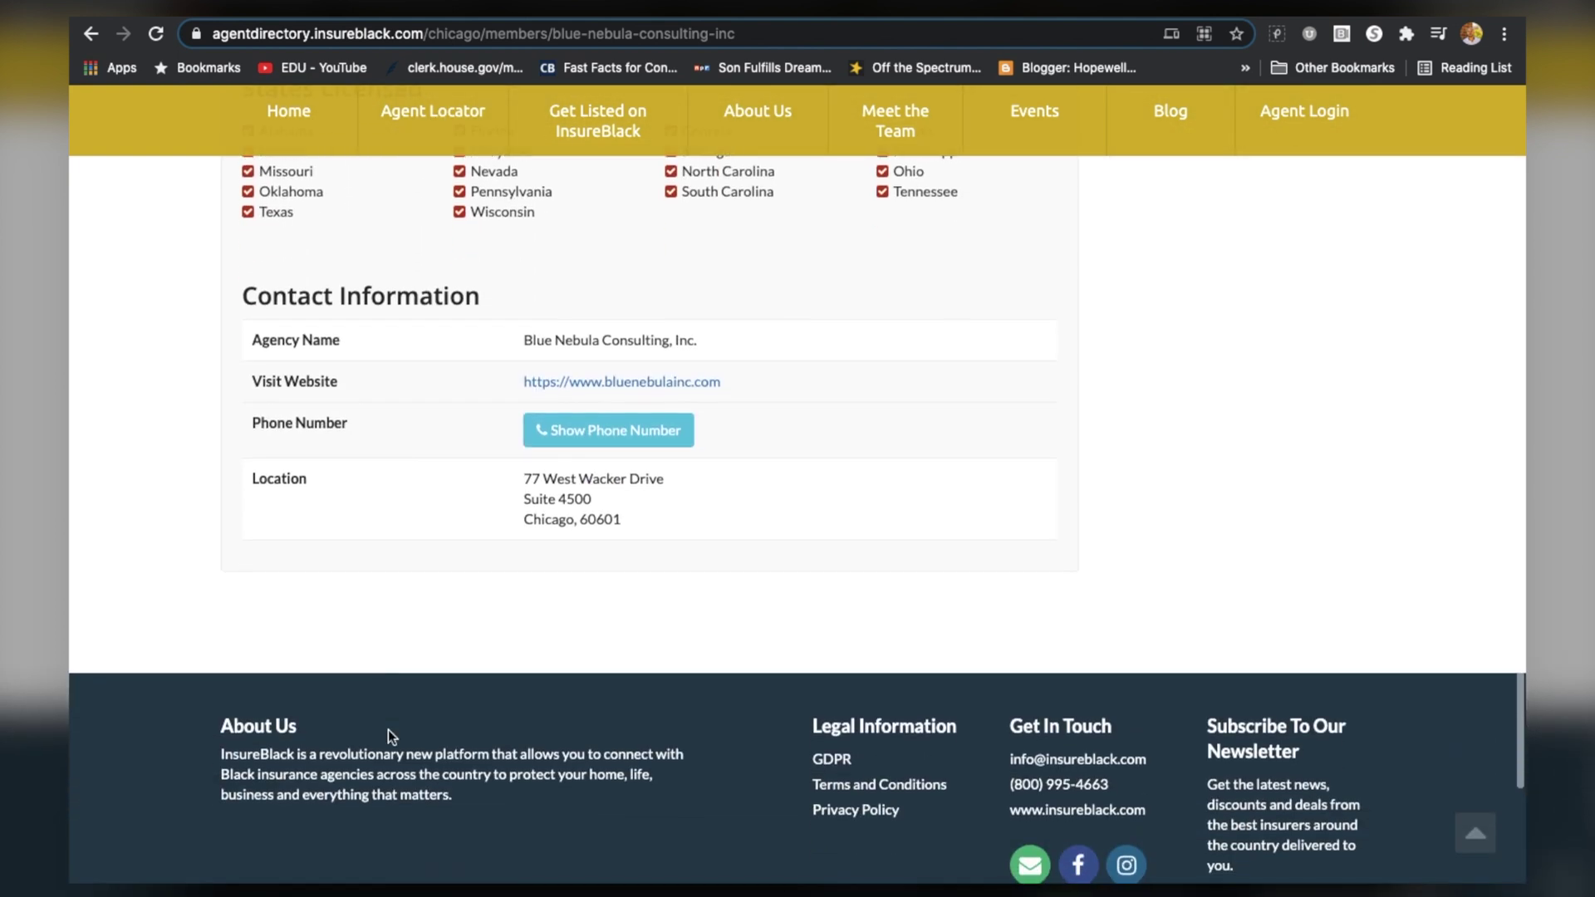
scroll(387, 729, up, 4)
scroll(401, 669, up, 15)
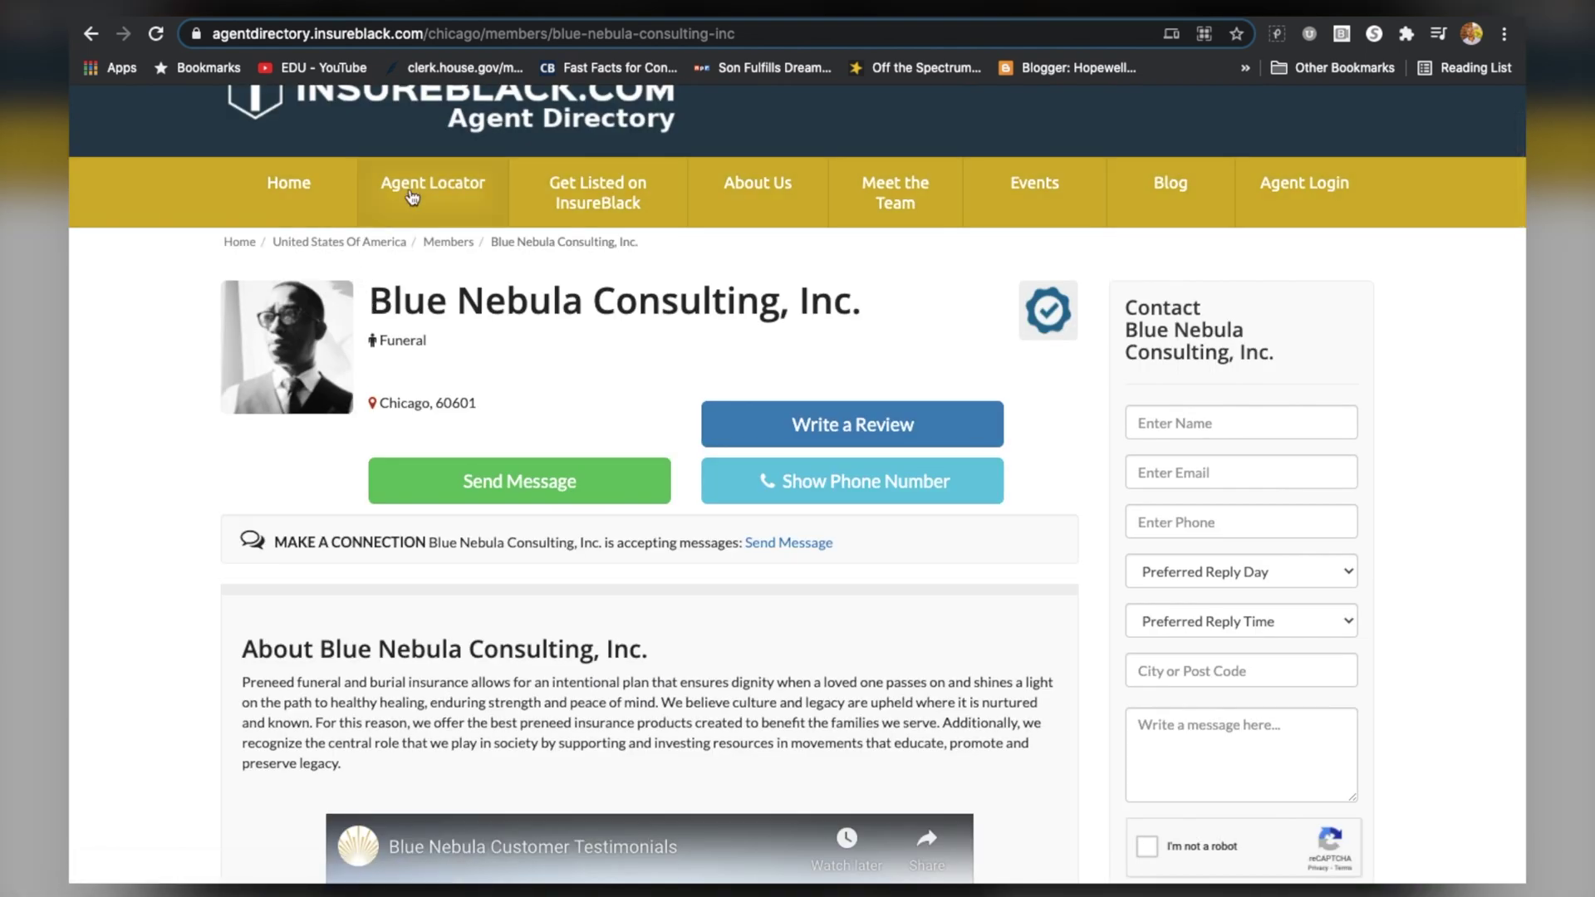
click(412, 197)
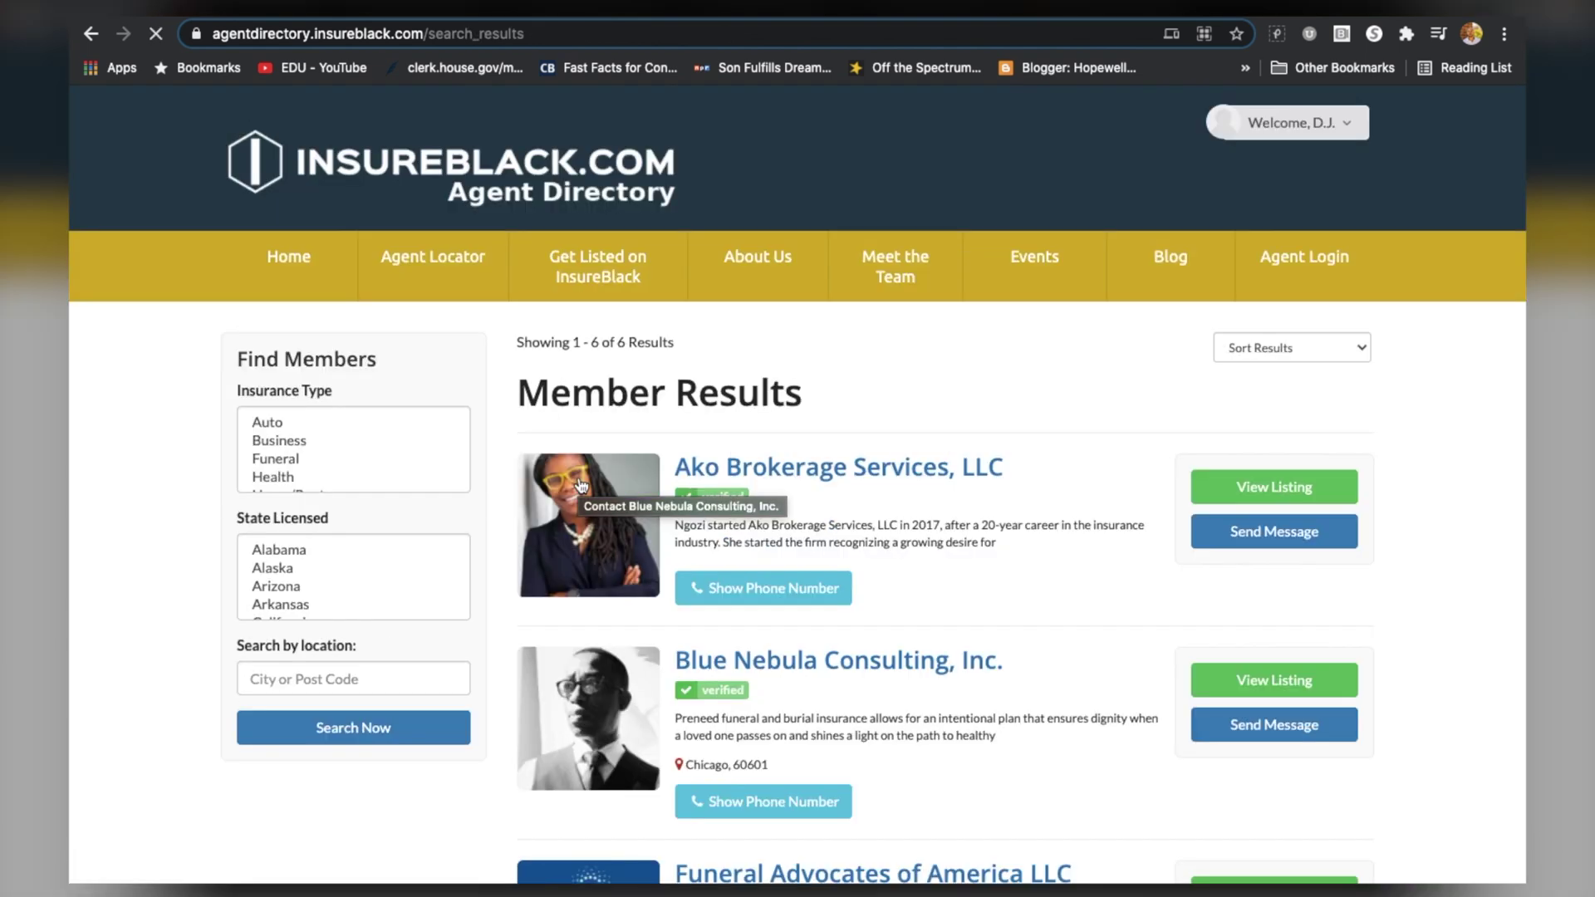
Open the Funeral Advocates of America LLC listing and scroll through its Las Vegas agency details
scroll(611, 446, down, 4)
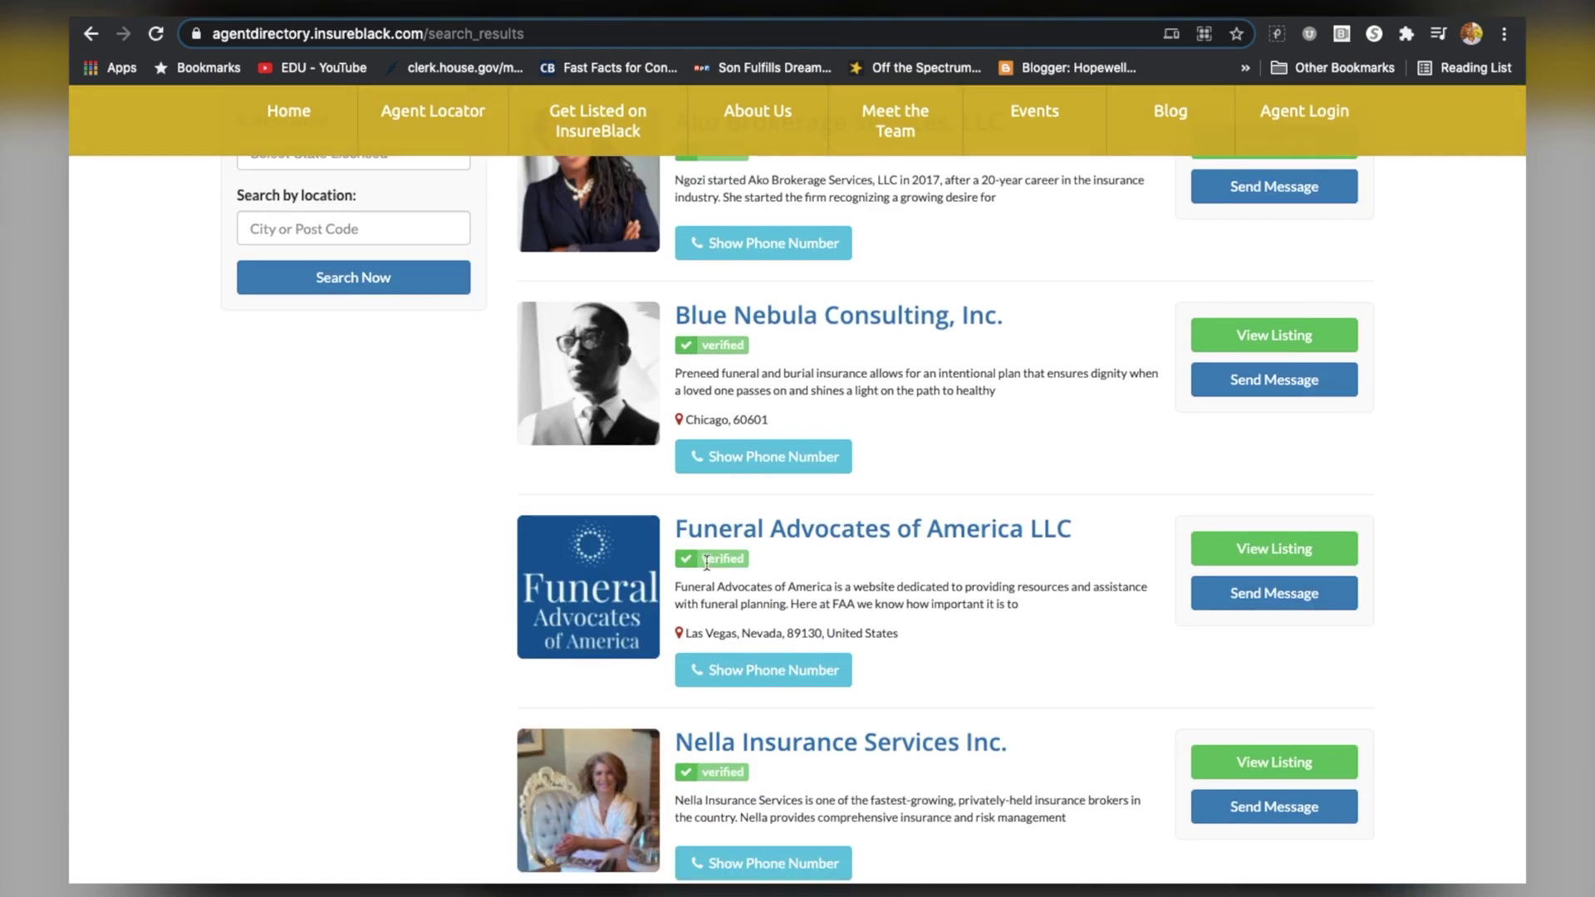
click(728, 534)
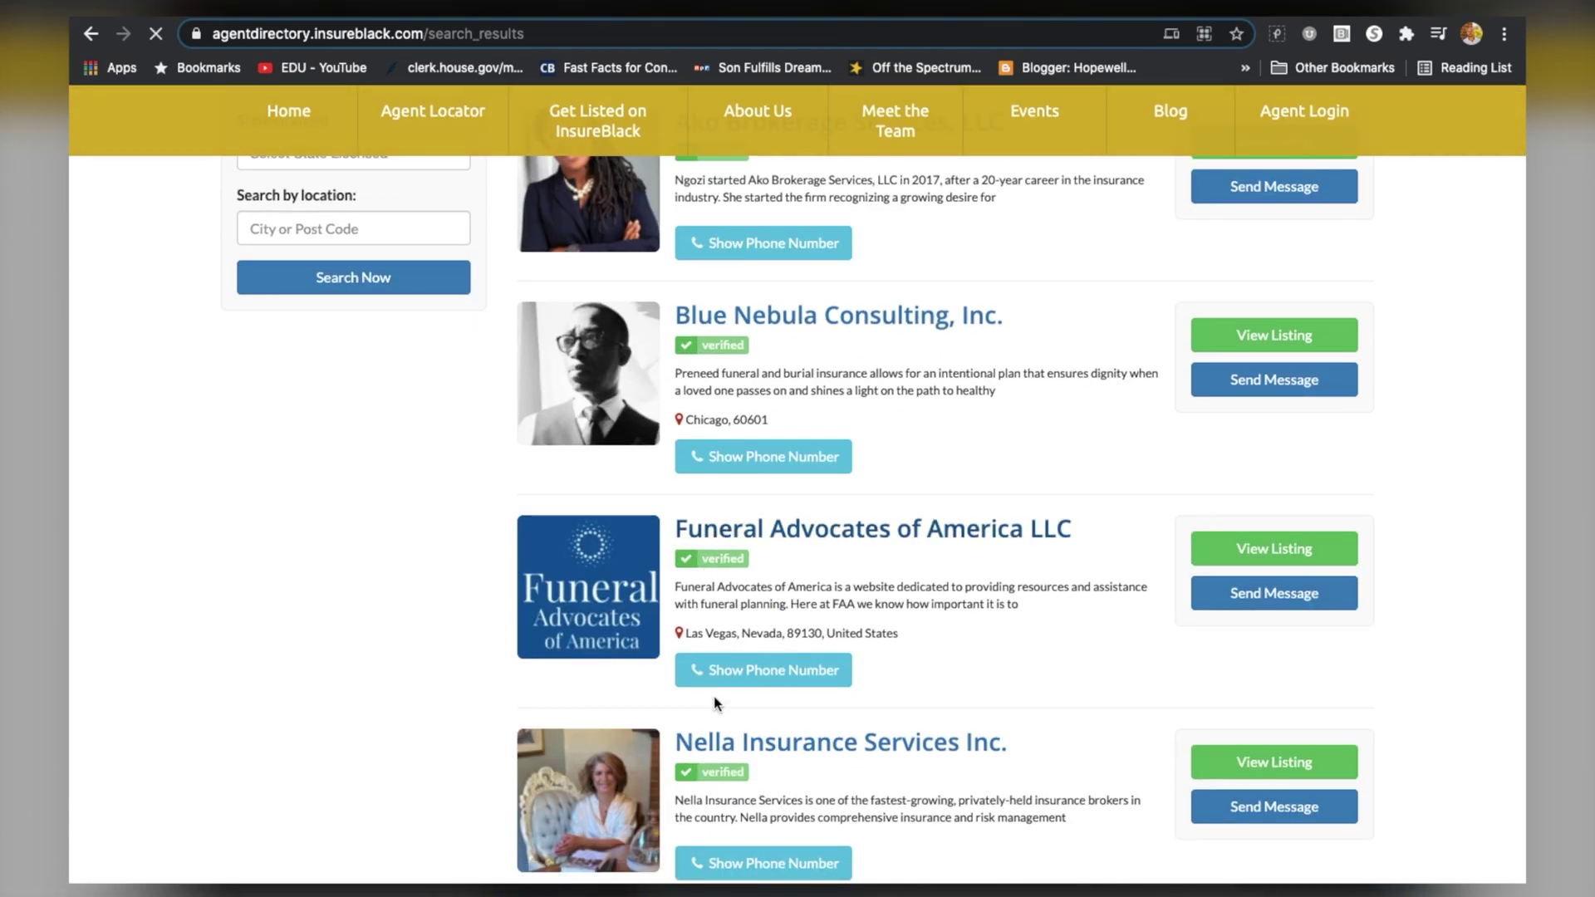
scroll(714, 705, down, 3)
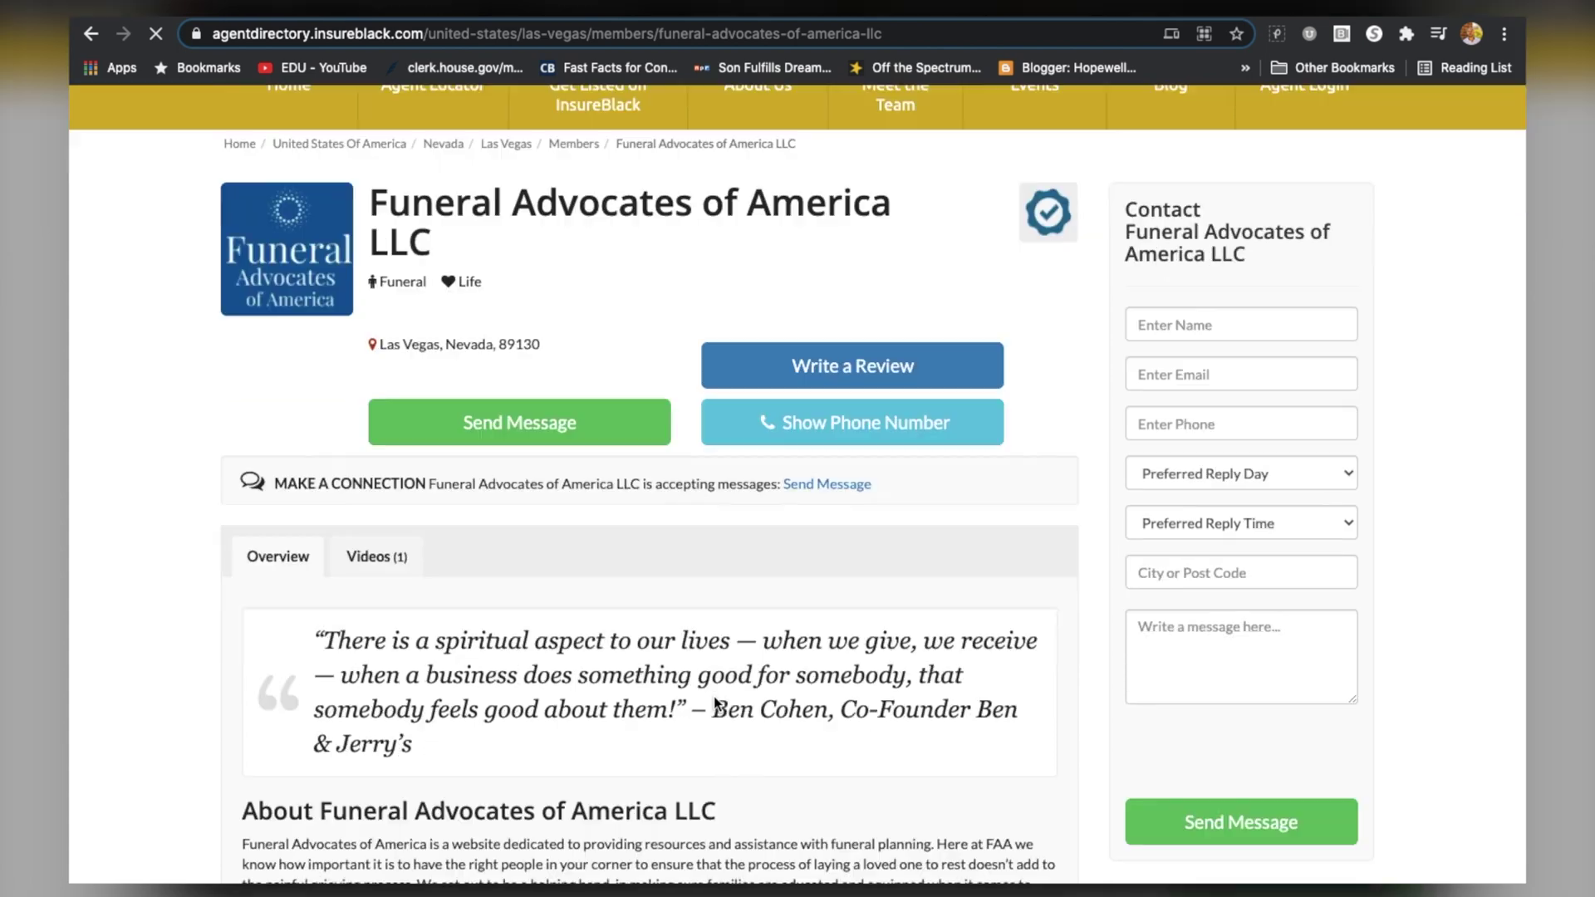
scroll(451, 562, down, 1)
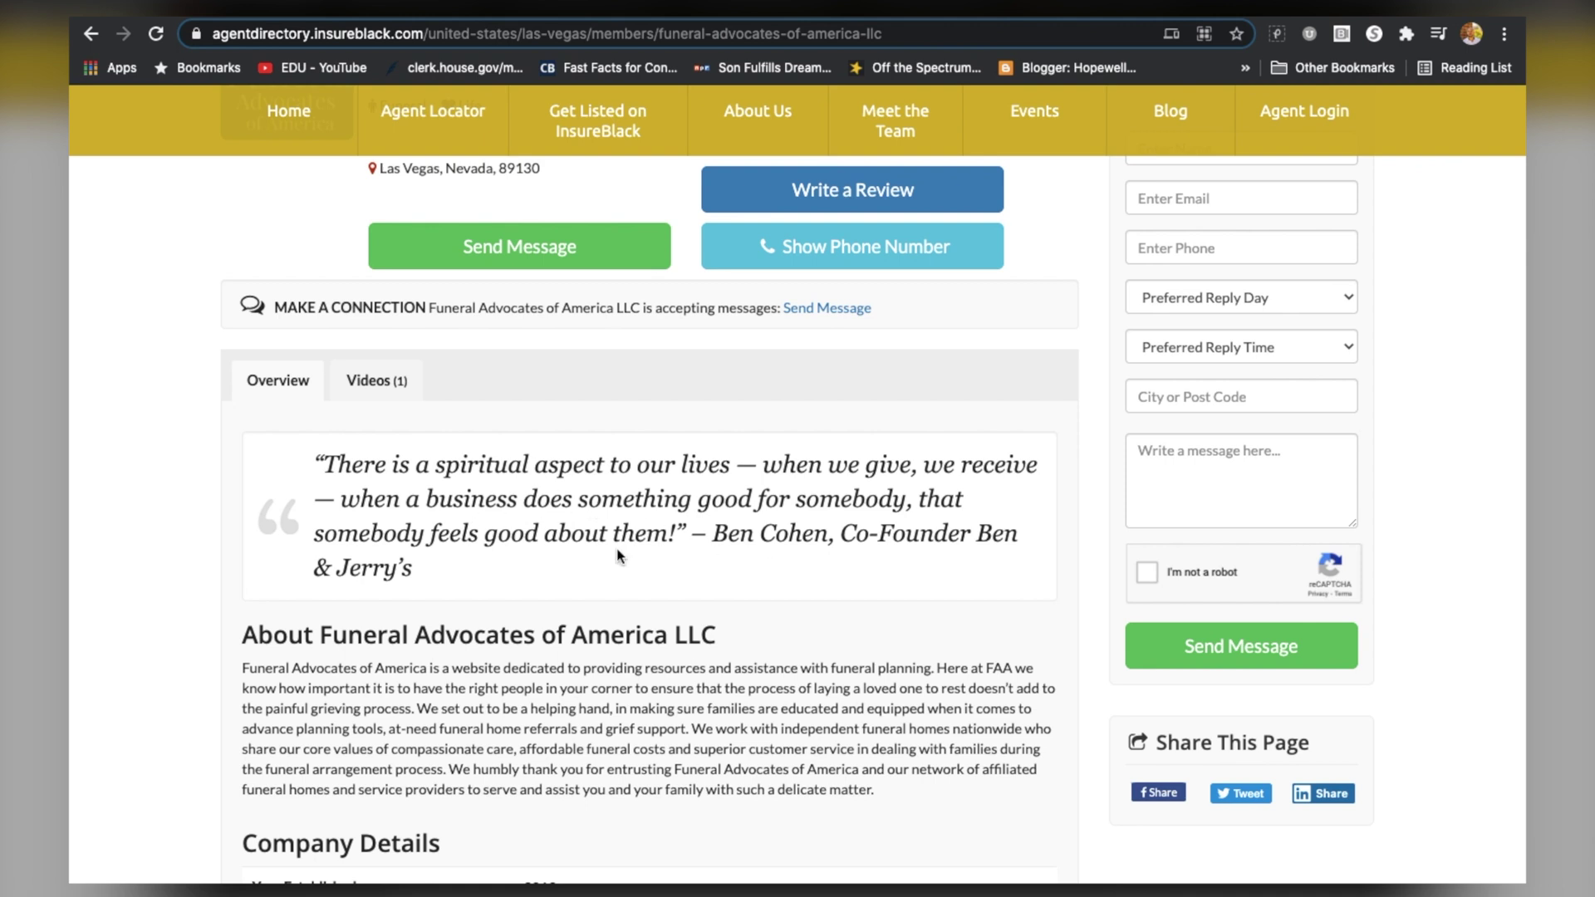
scroll(584, 519, down, 8)
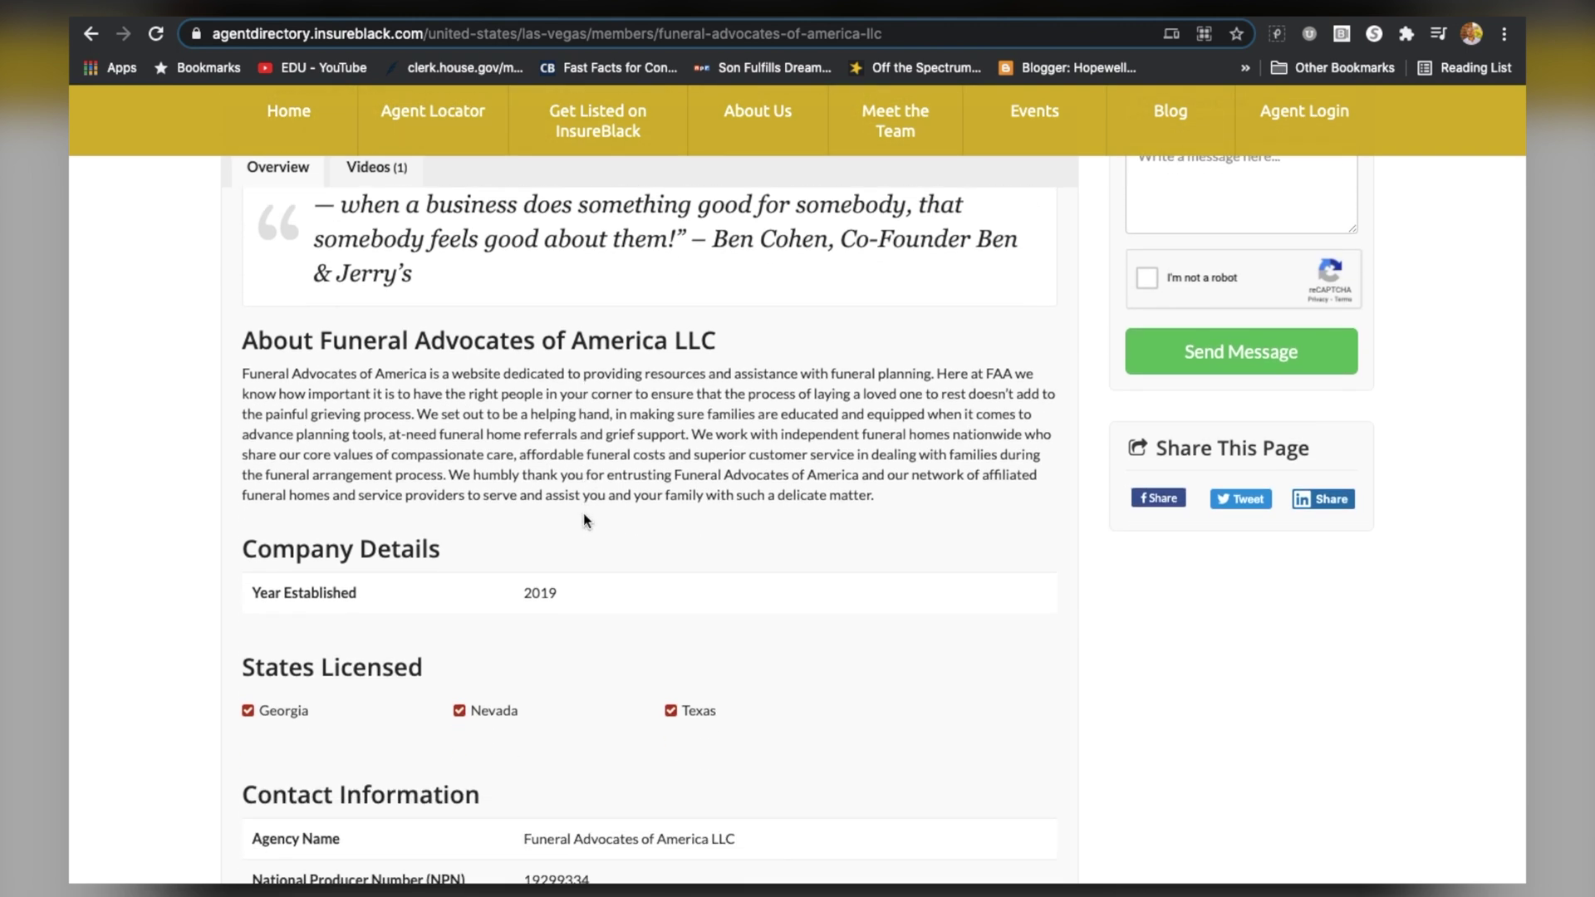
scroll(584, 519, down, 2)
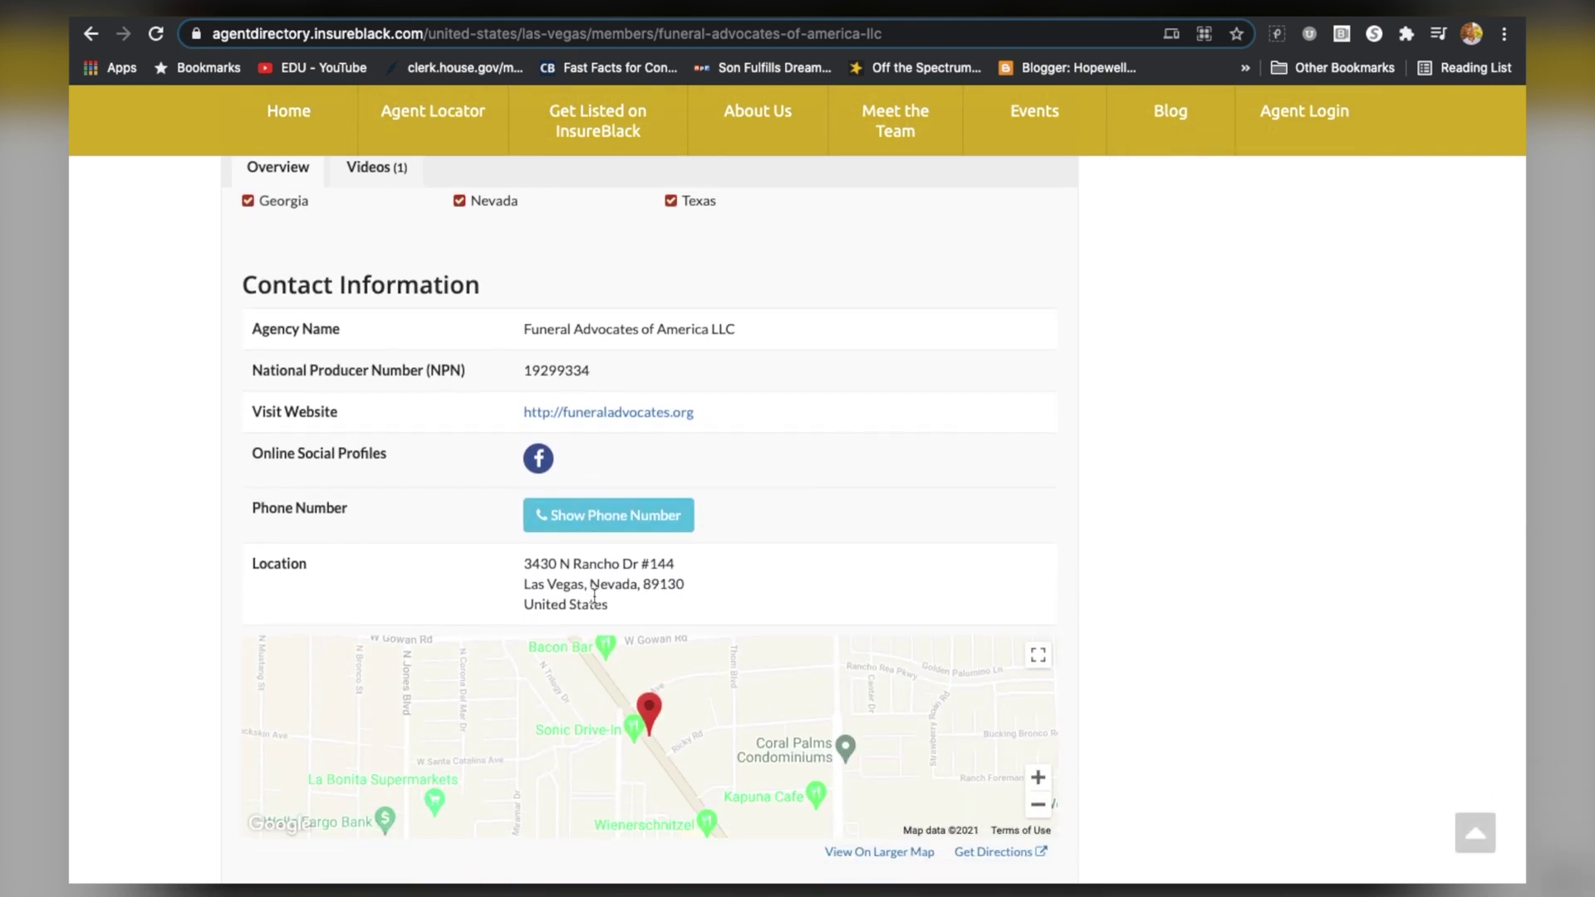
scroll(573, 677, down, 2)
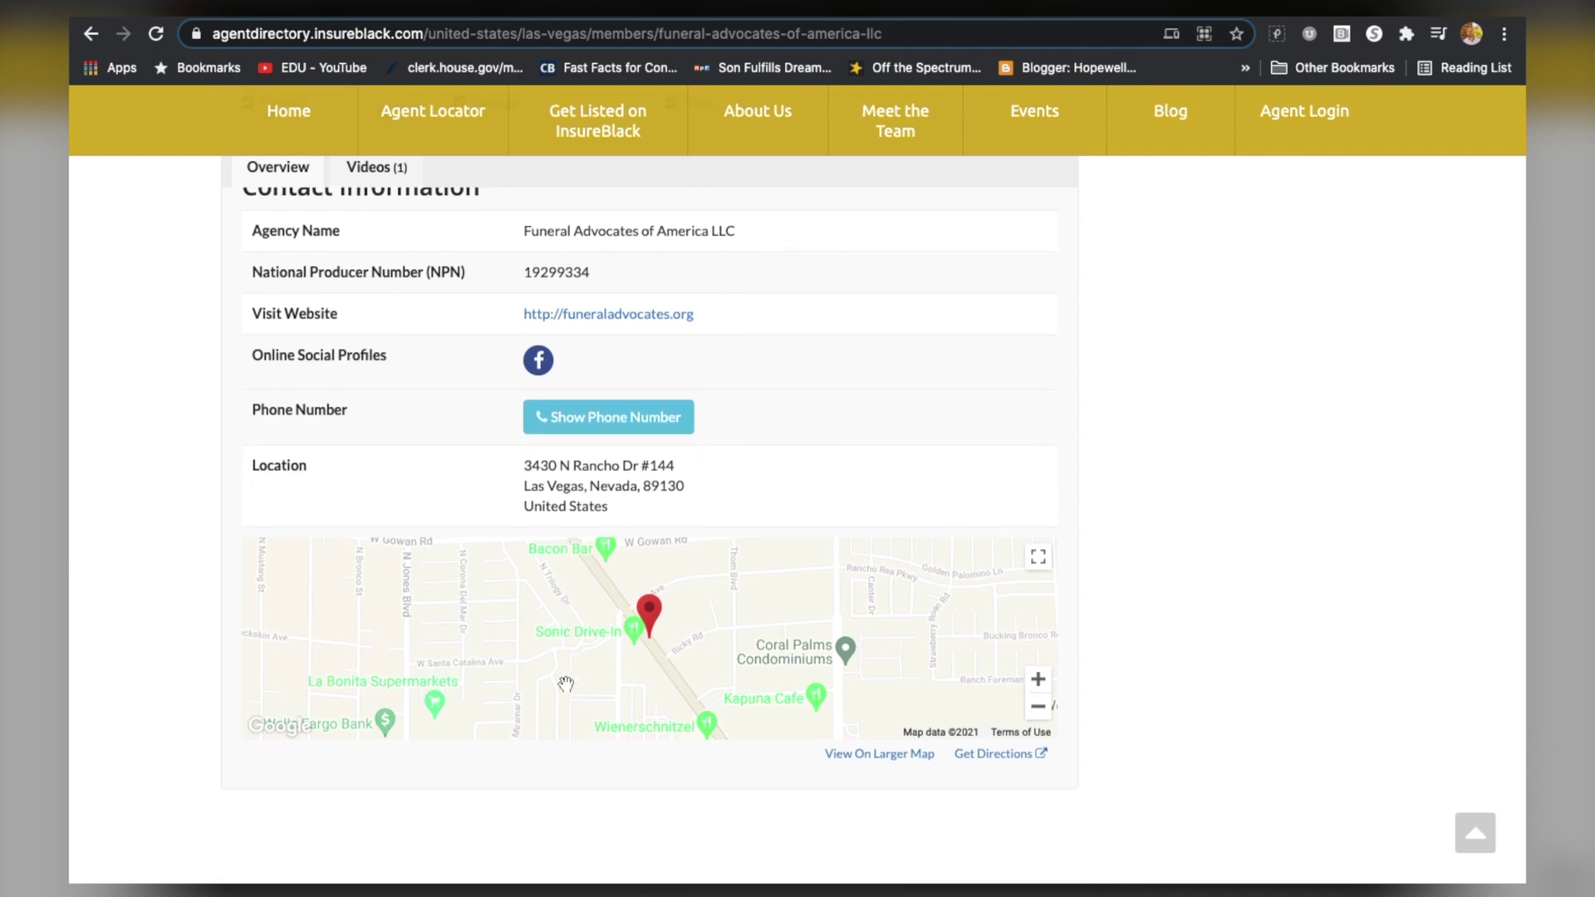
scroll(821, 637, up, 6)
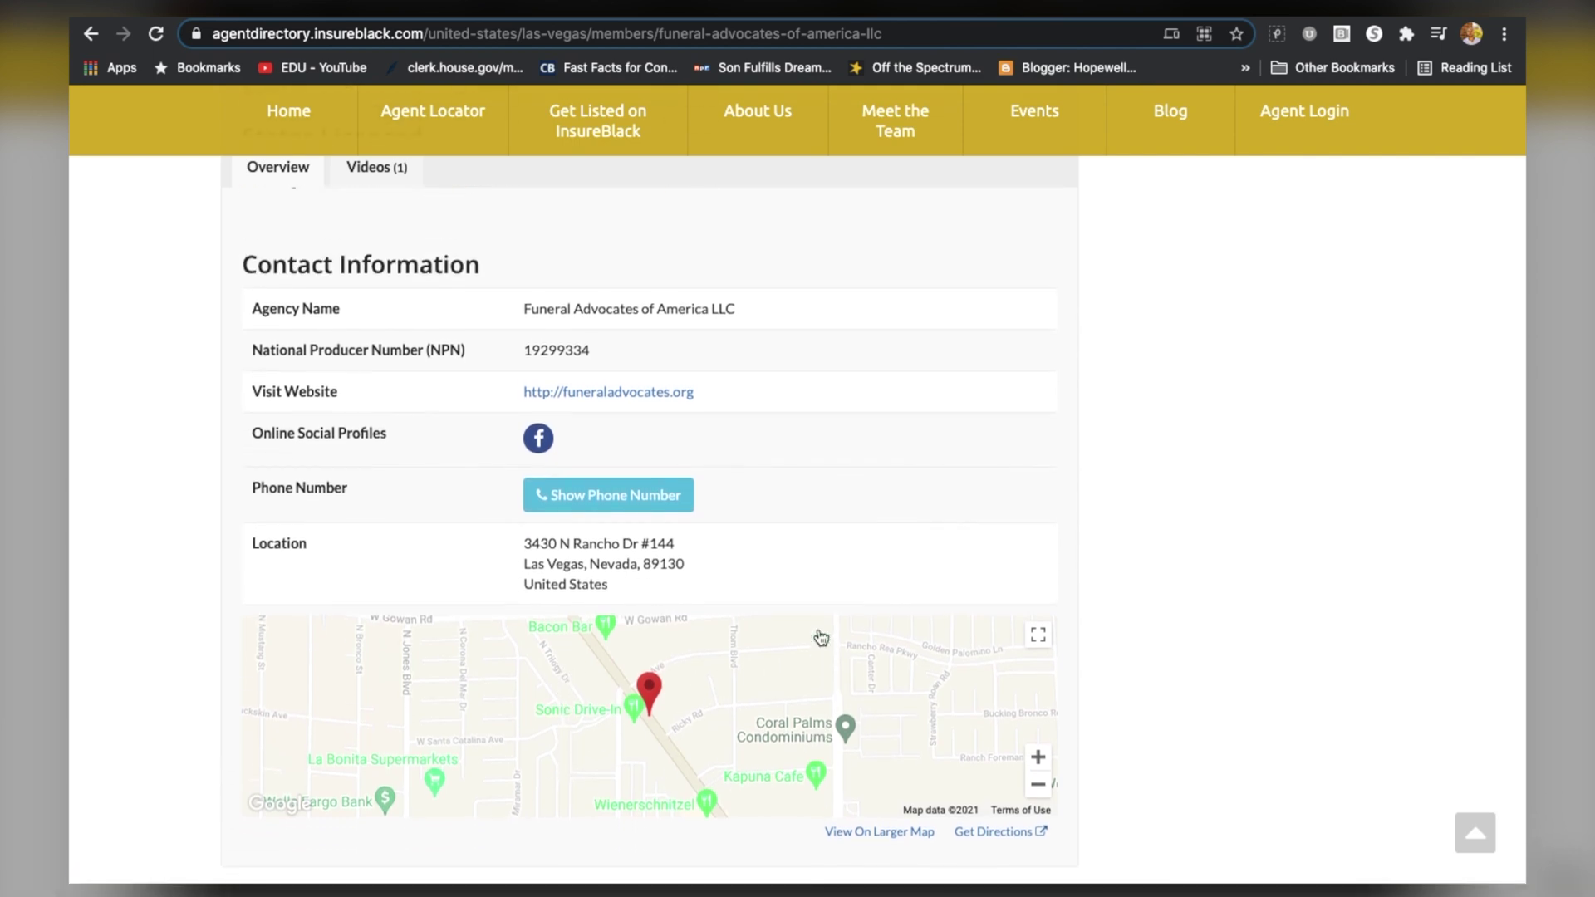
scroll(821, 637, up, 8)
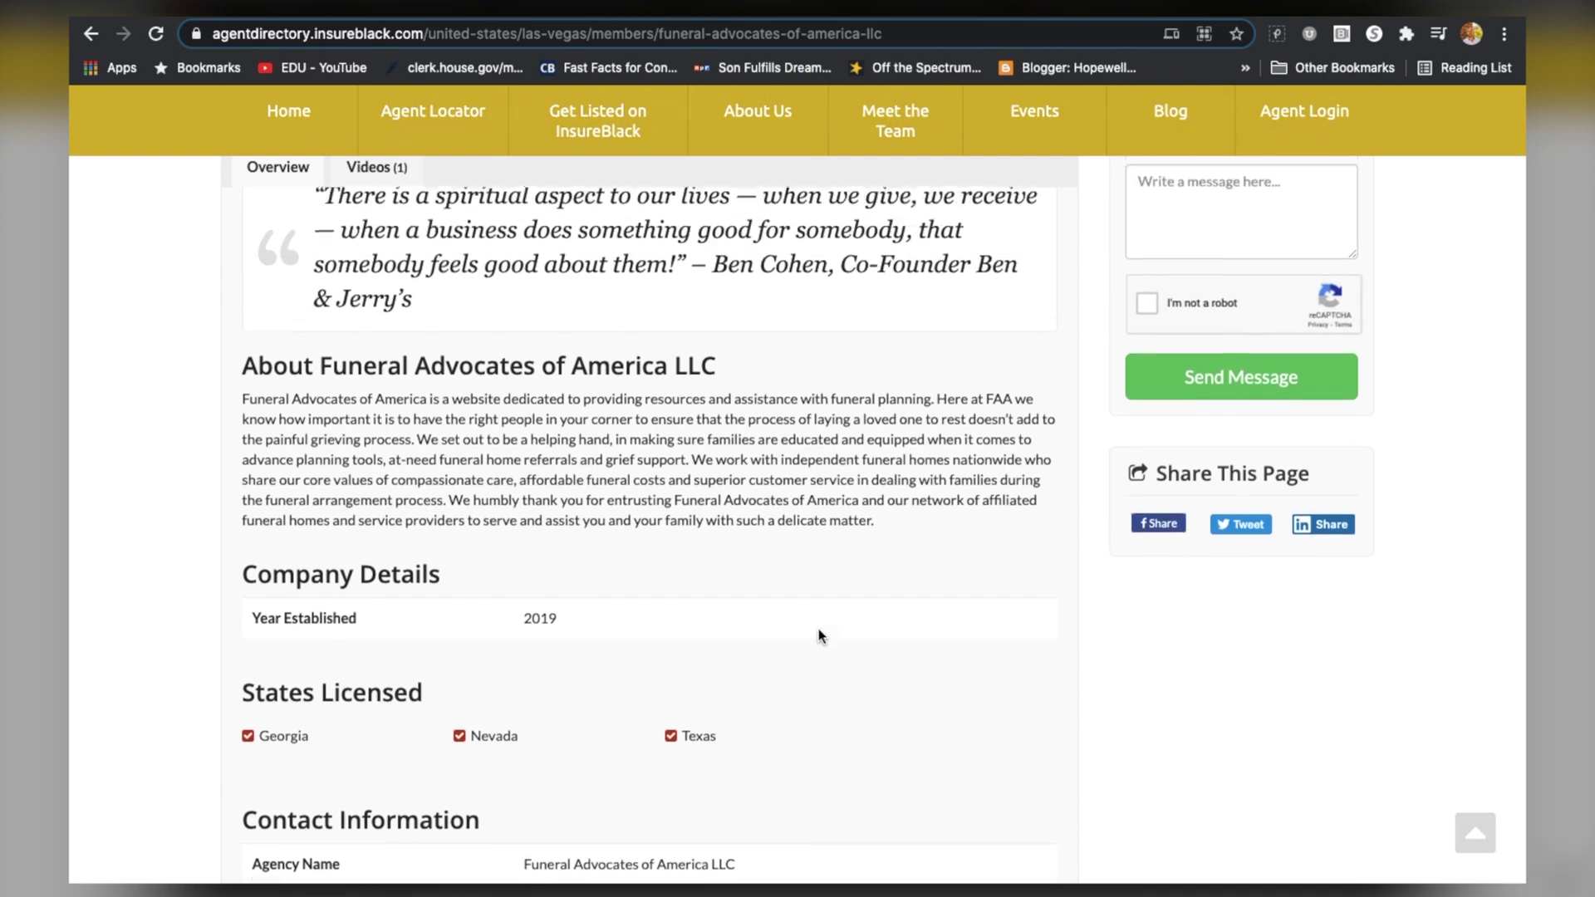
scroll(675, 432, down, 3)
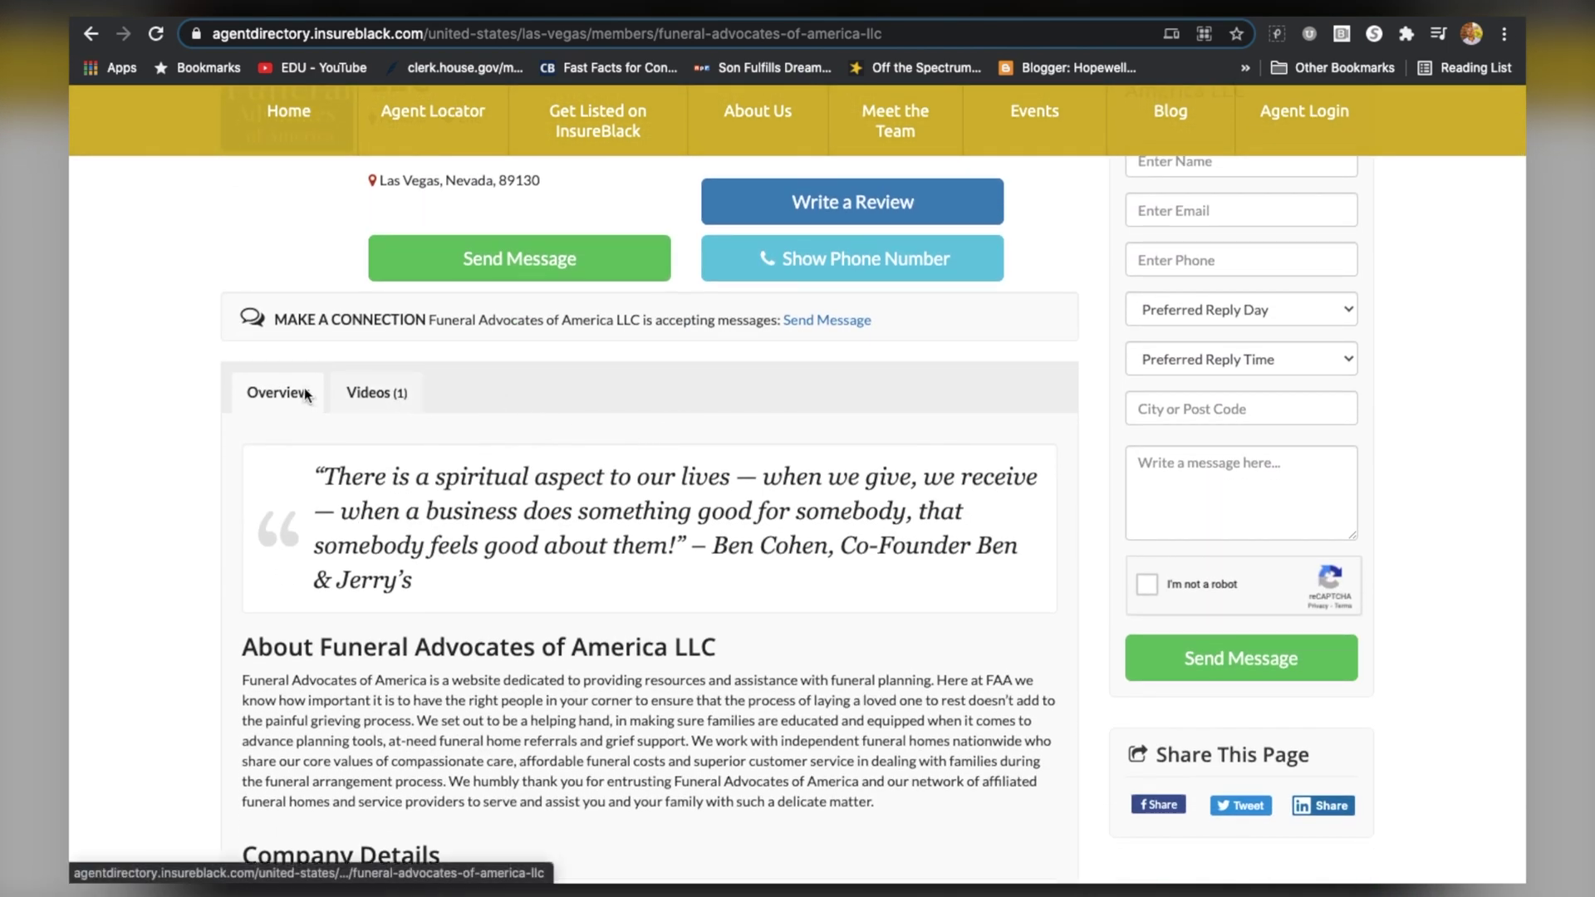
scroll(305, 395, up, 3)
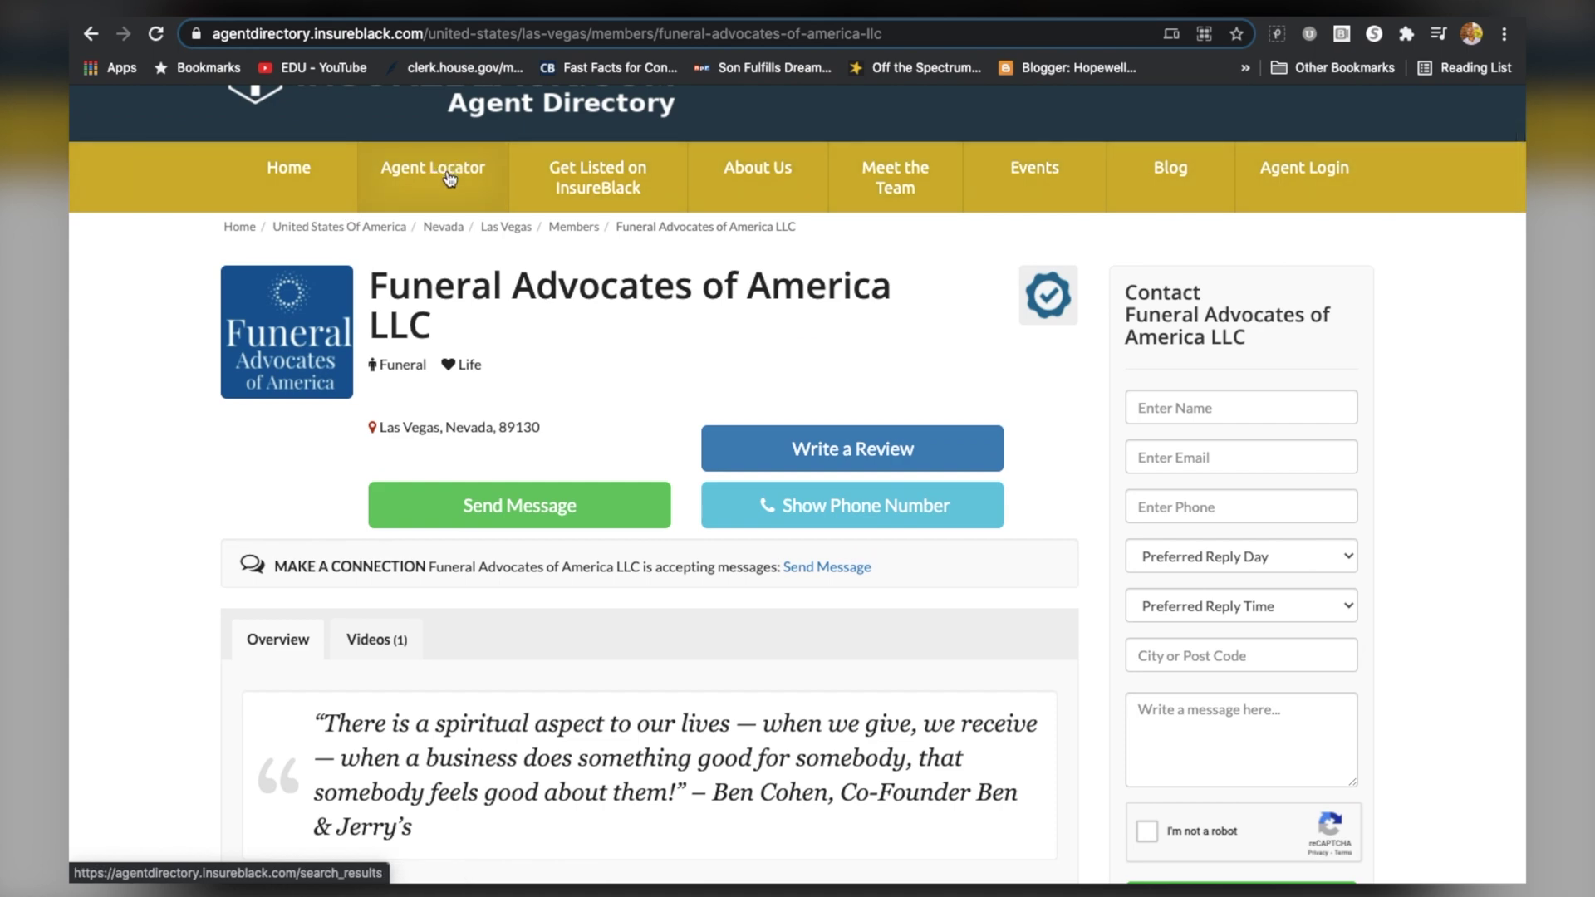
Return to the member results and open the C&E Insurance Solutions owner's listing
click(449, 177)
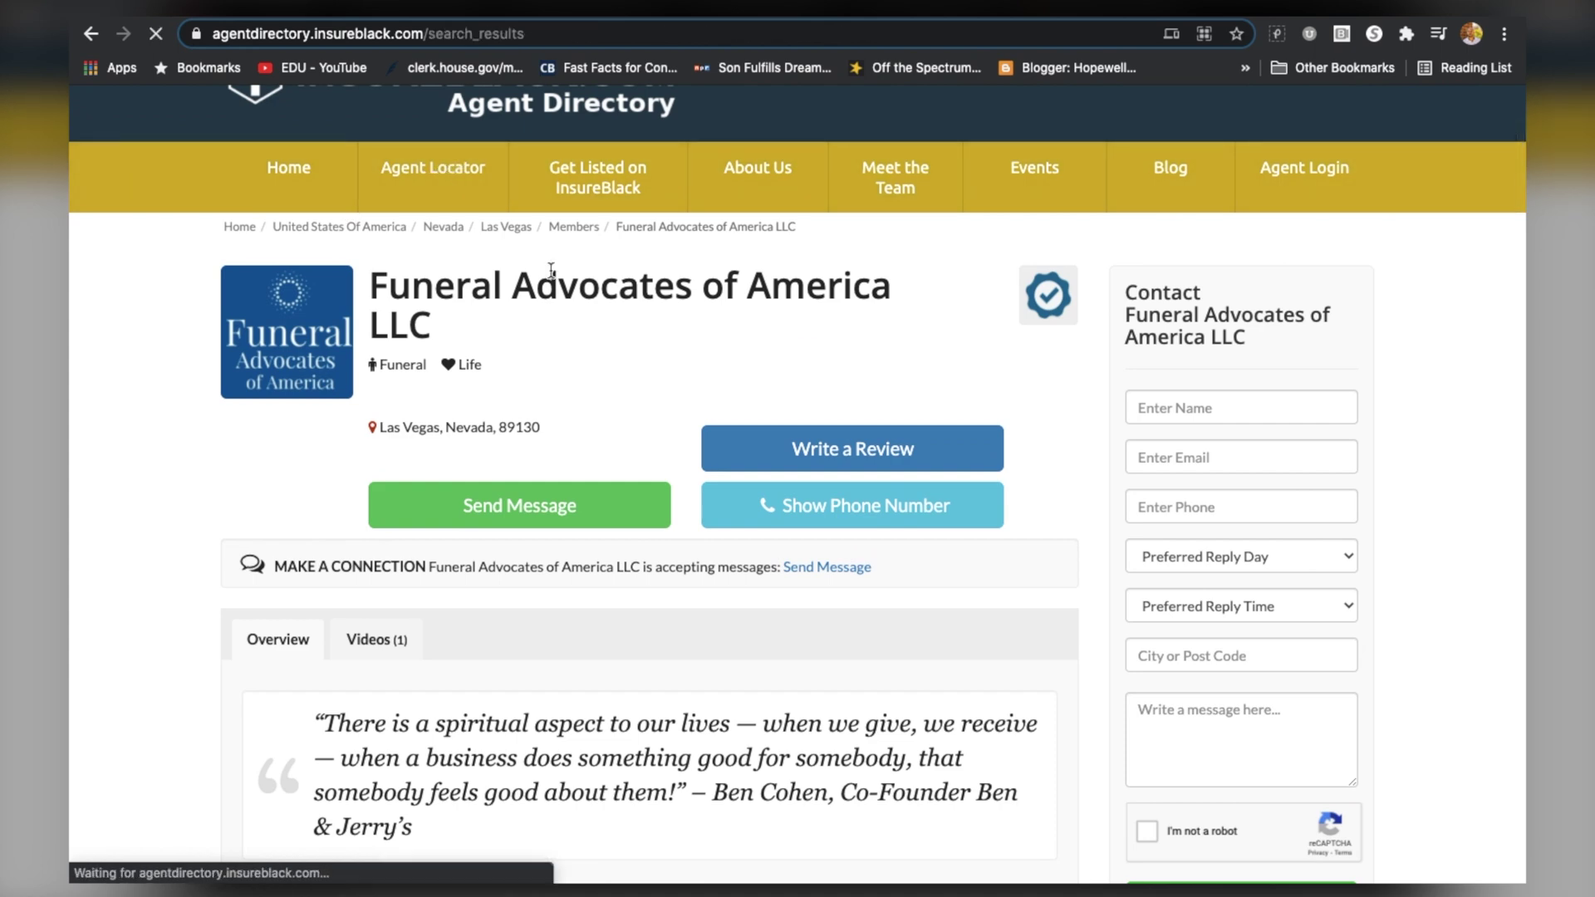
scroll(705, 532, down, 6)
scroll(705, 532, down, 6)
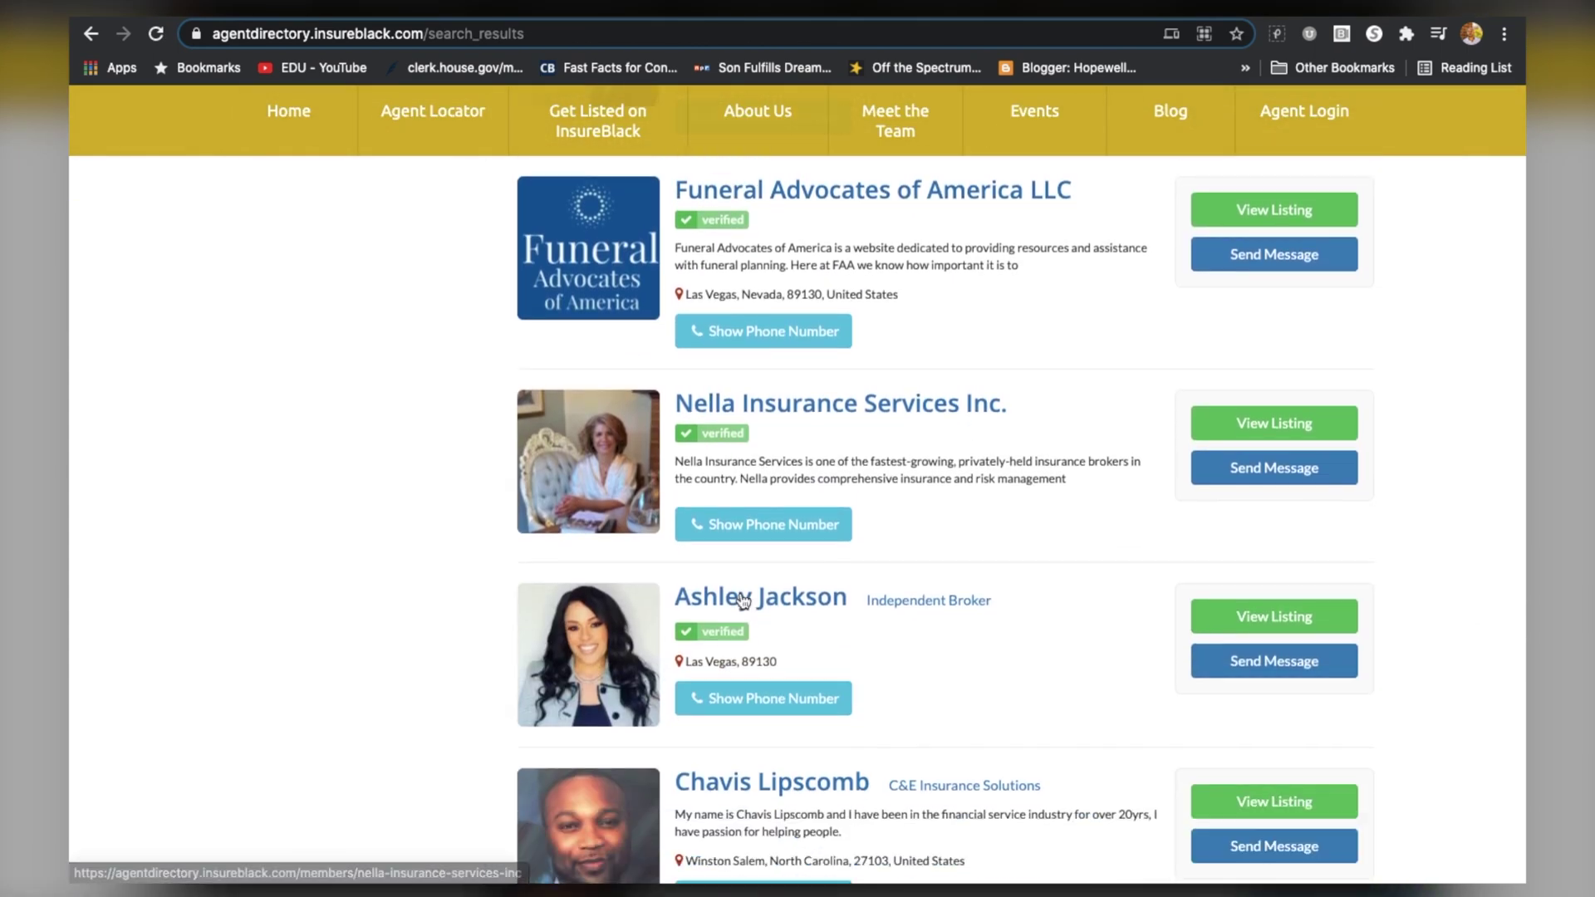
click(738, 573)
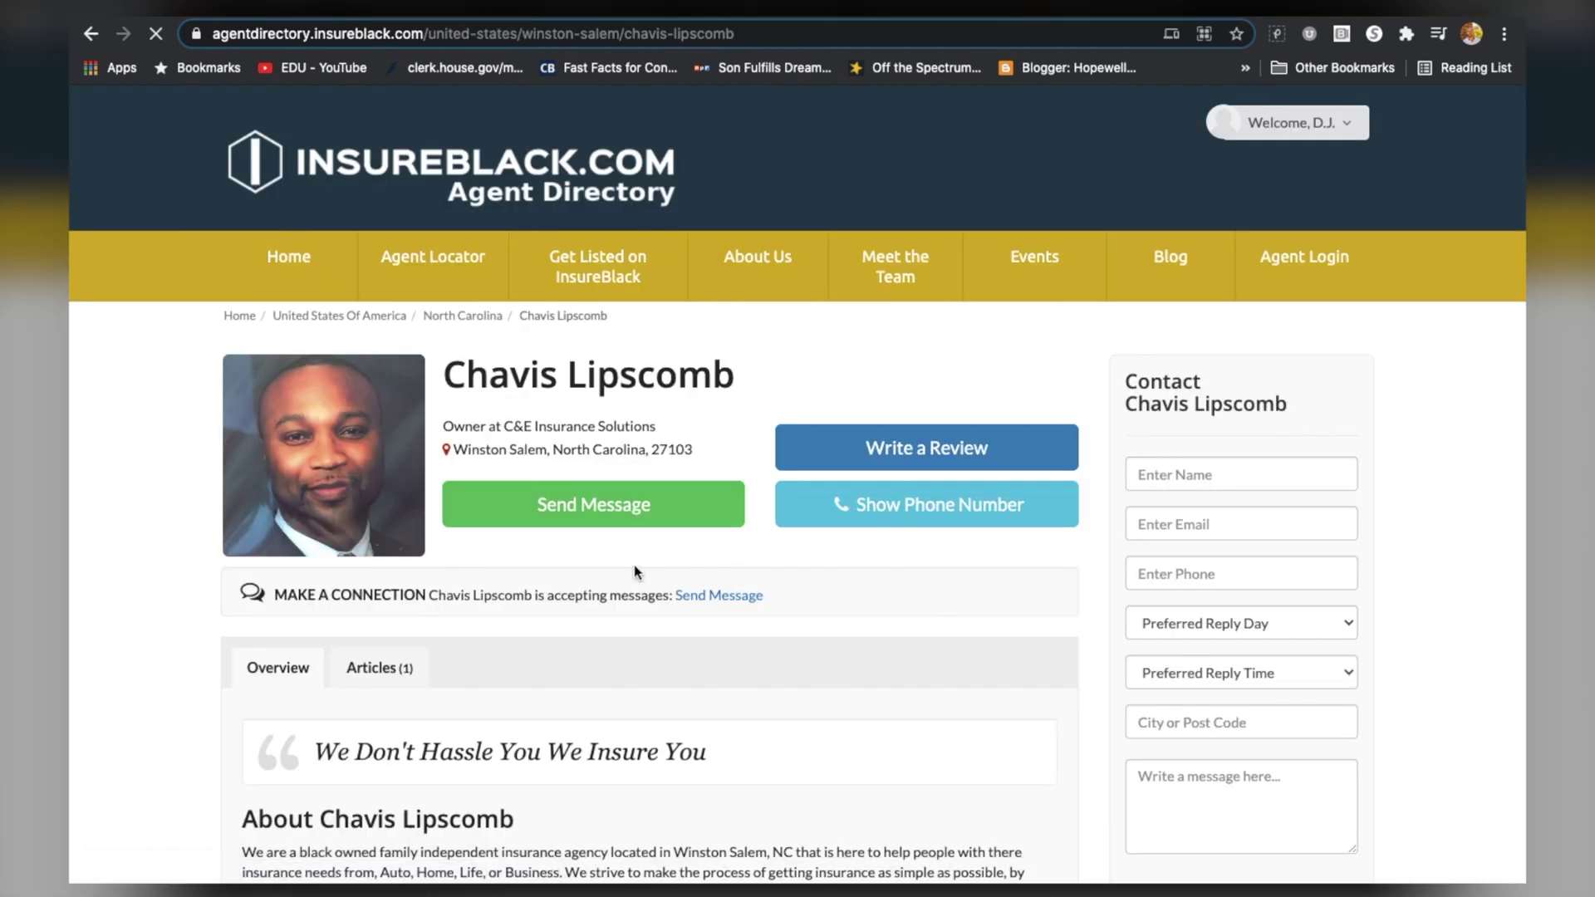
View the agent's community articles, then return to the profile overview and scroll through it
click(405, 672)
scroll(647, 699, down, 3)
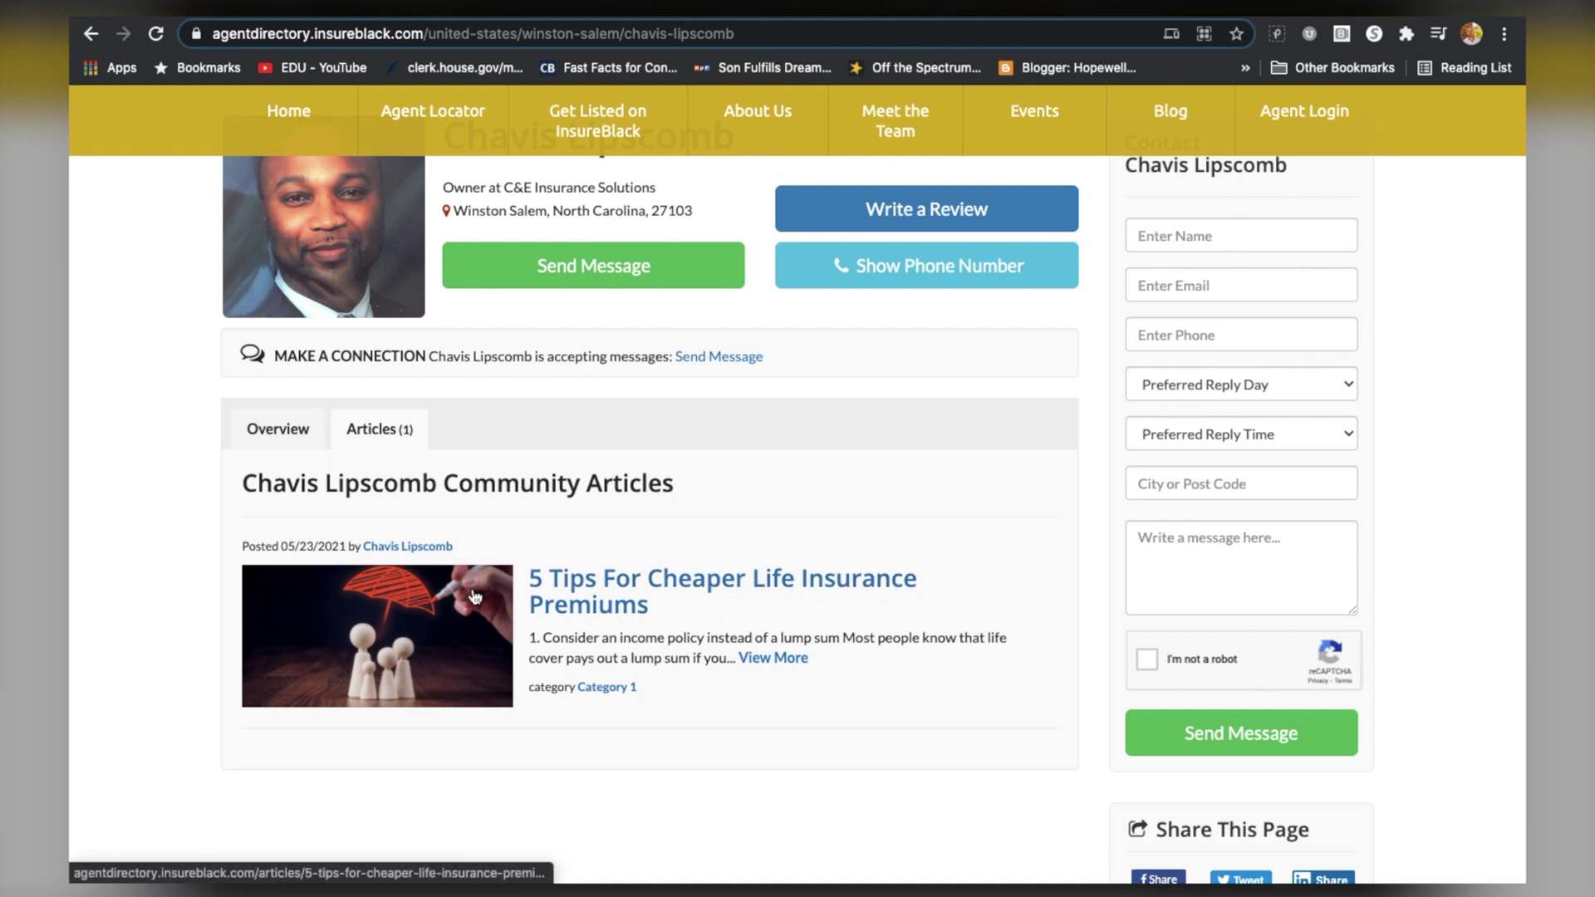
scroll(476, 596, up, 2)
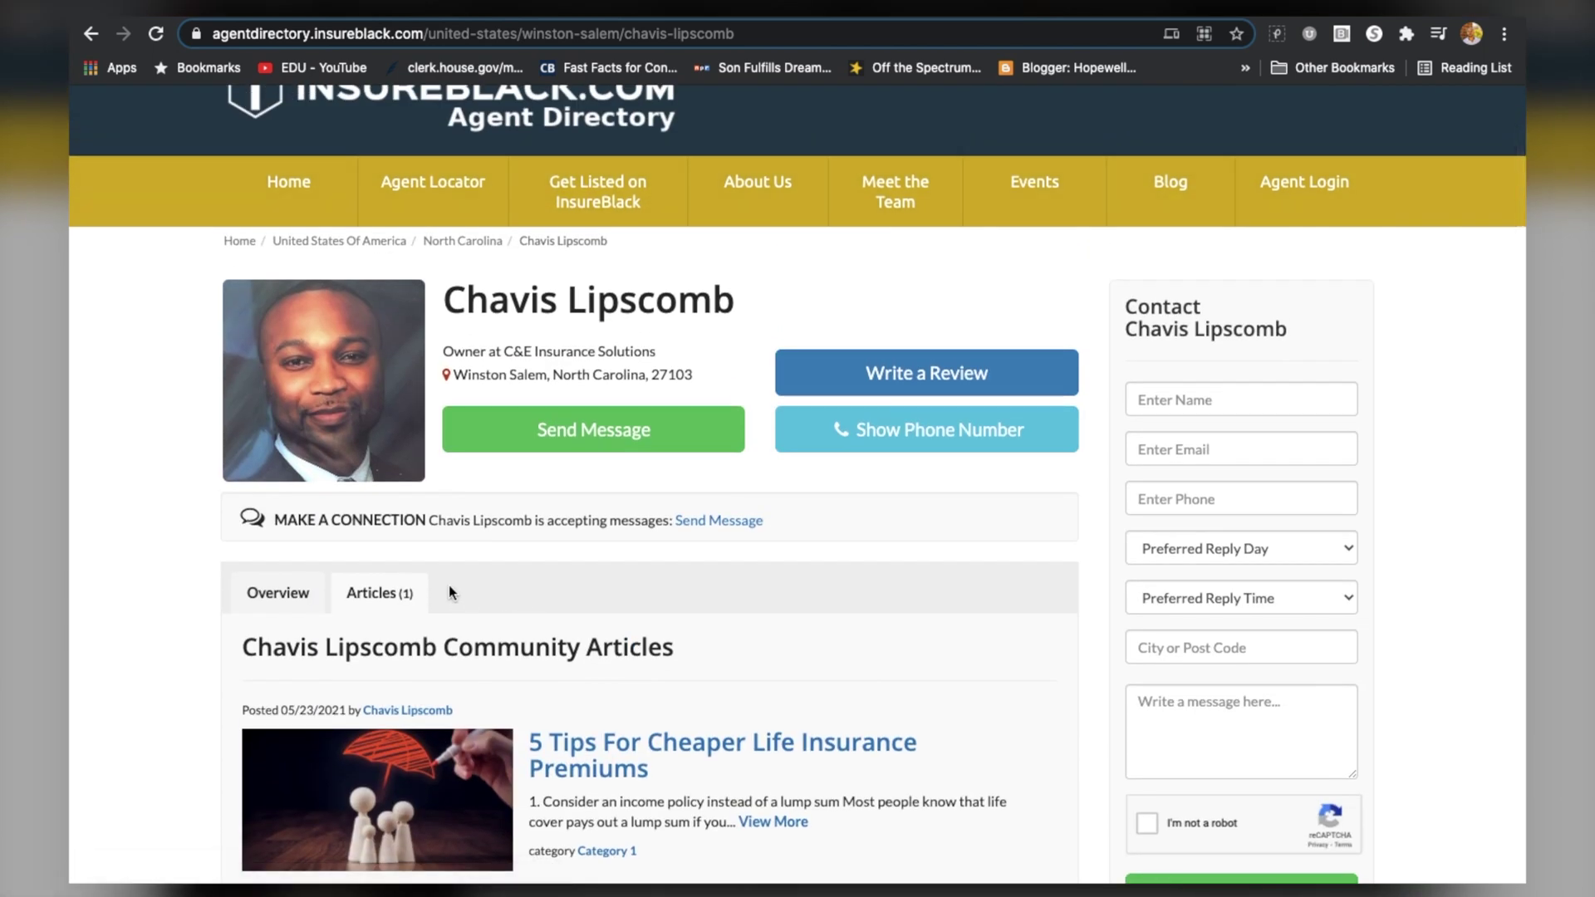
click(297, 594)
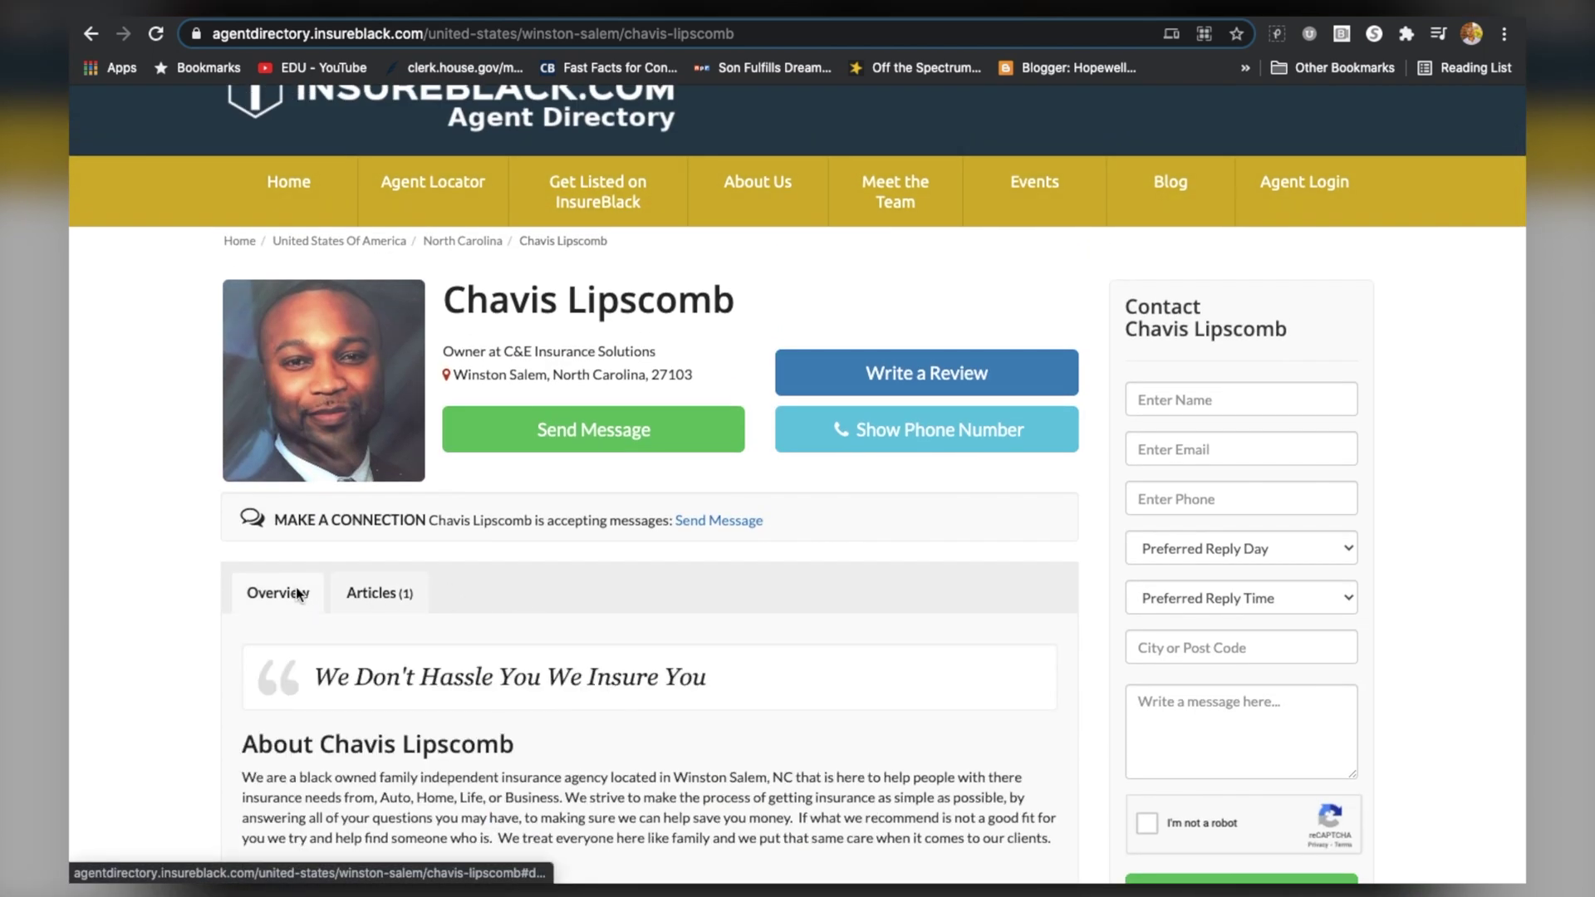
scroll(374, 650, down, 1)
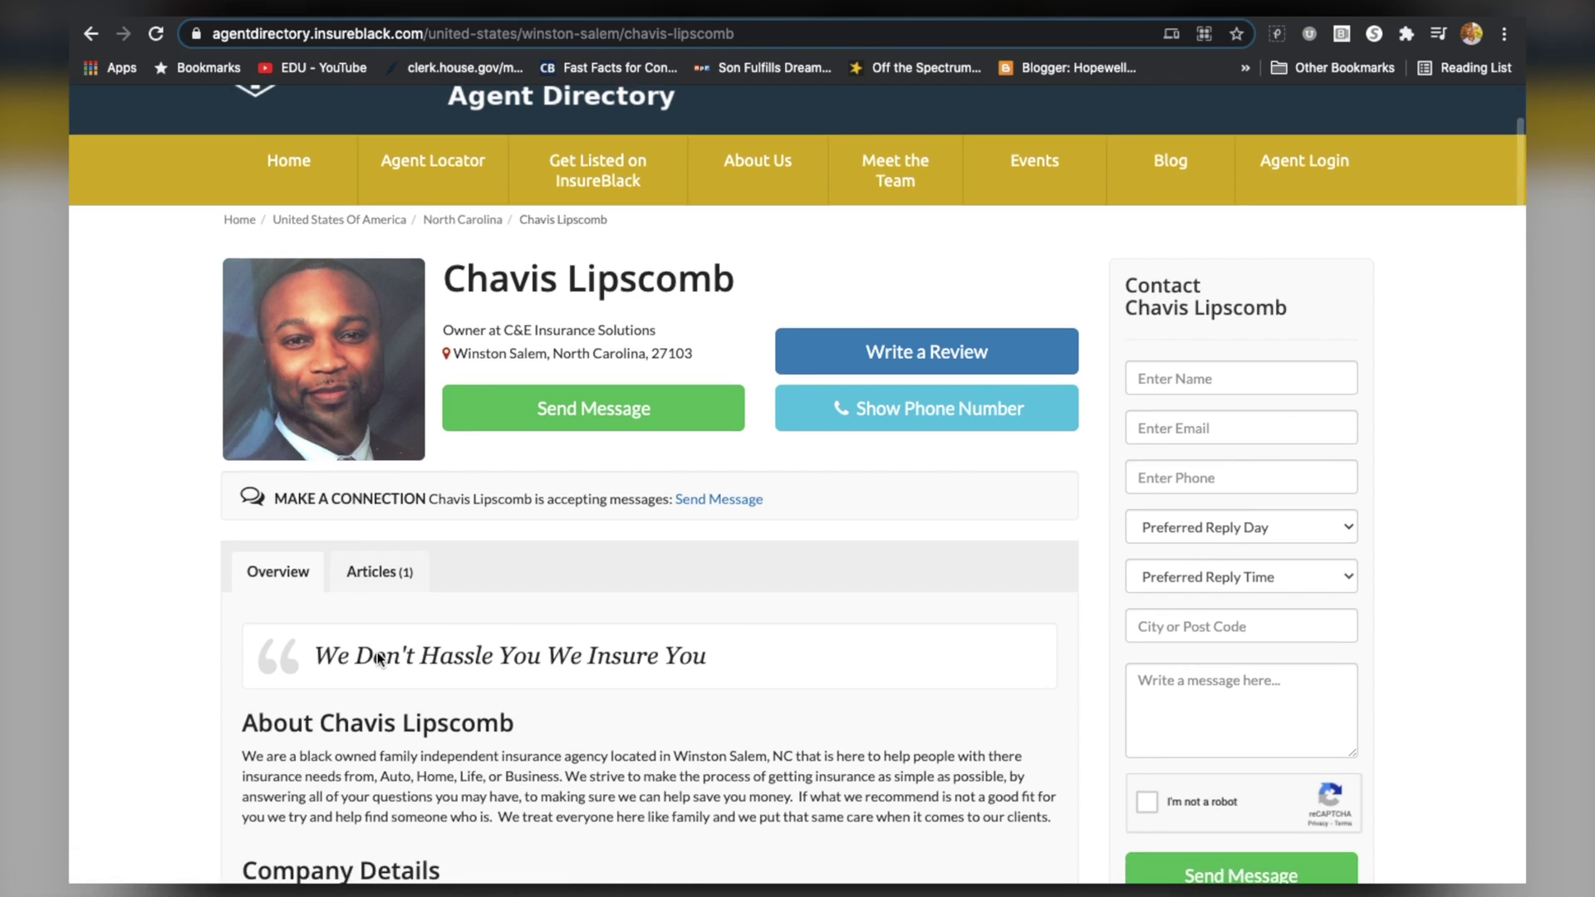
scroll(378, 652, down, 2)
scroll(378, 652, down, 1)
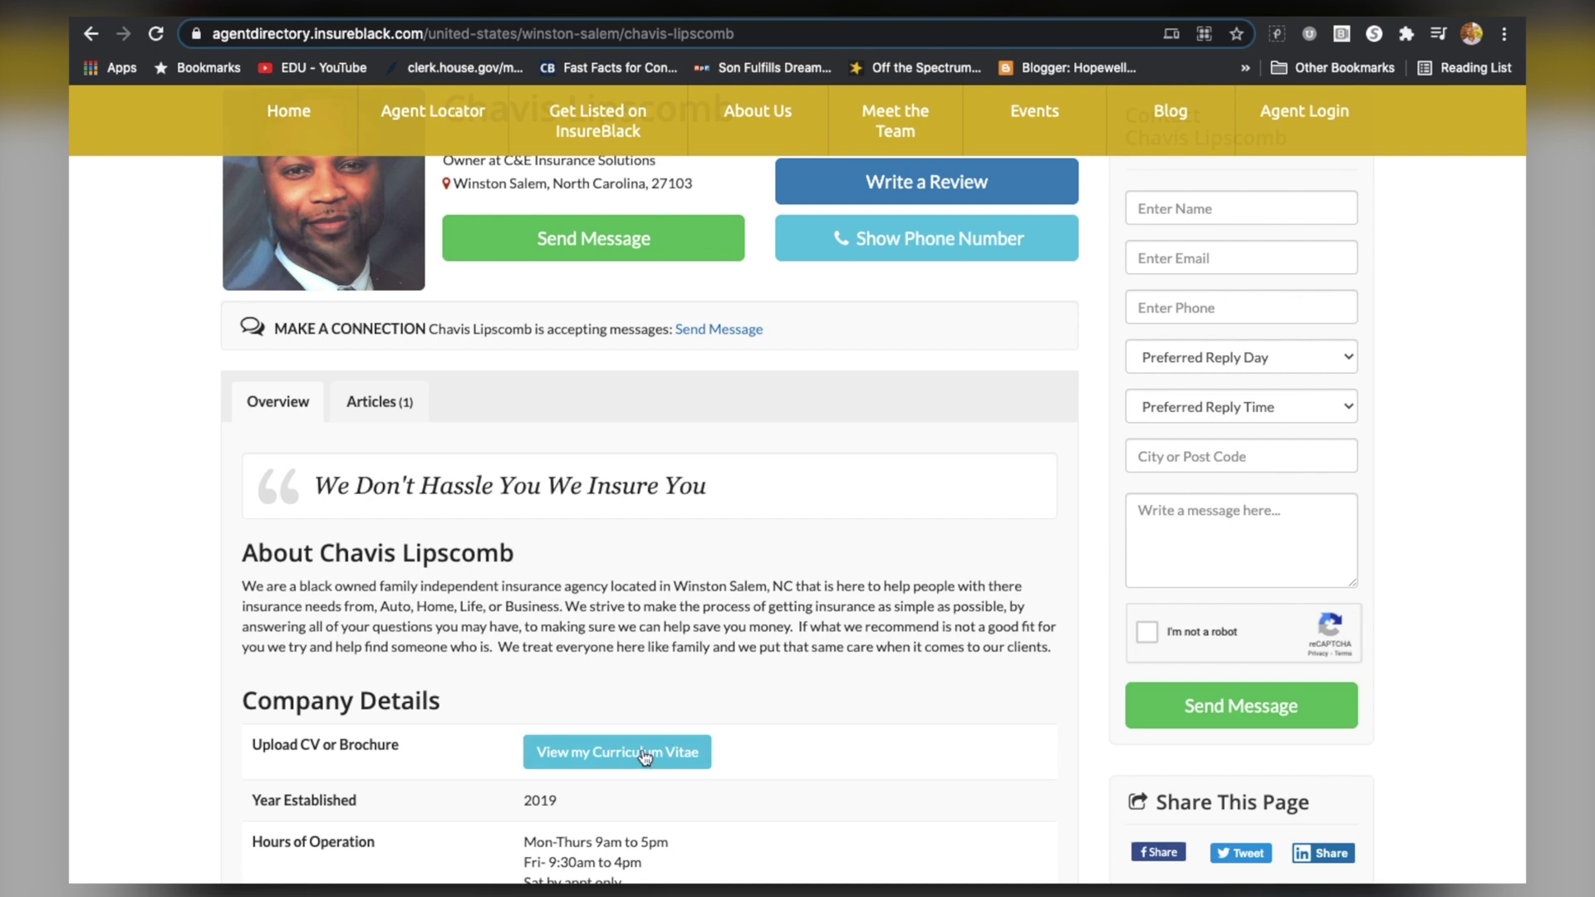
scroll(656, 761, up, 5)
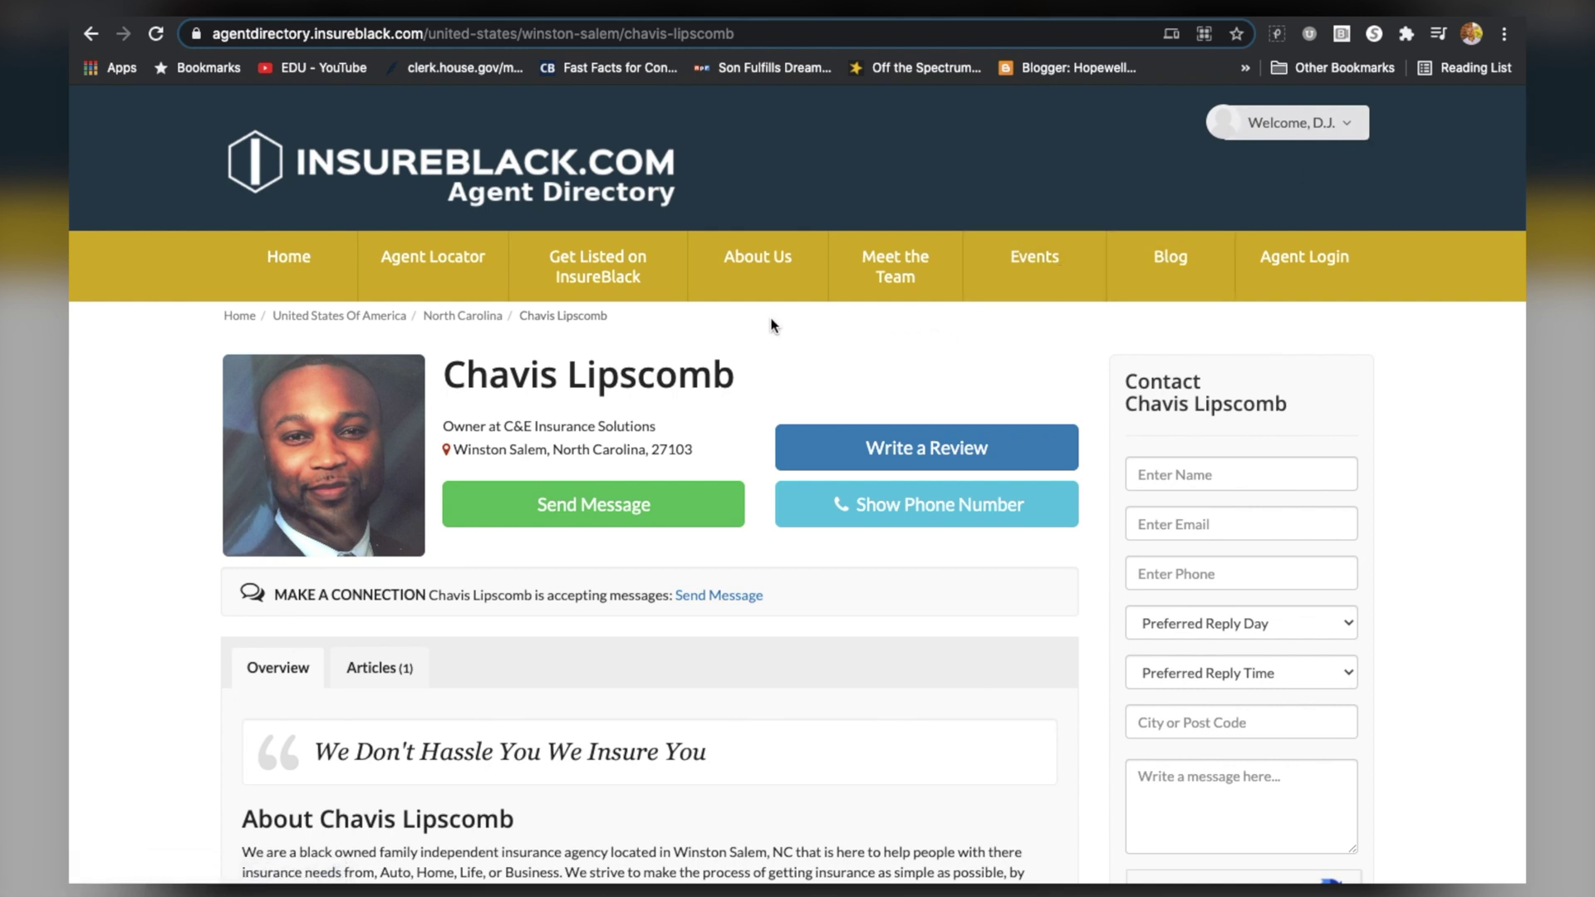
Open Get Listed on InsureBlack and scroll through the agent registration page toward the Agent Pro Plan
click(607, 281)
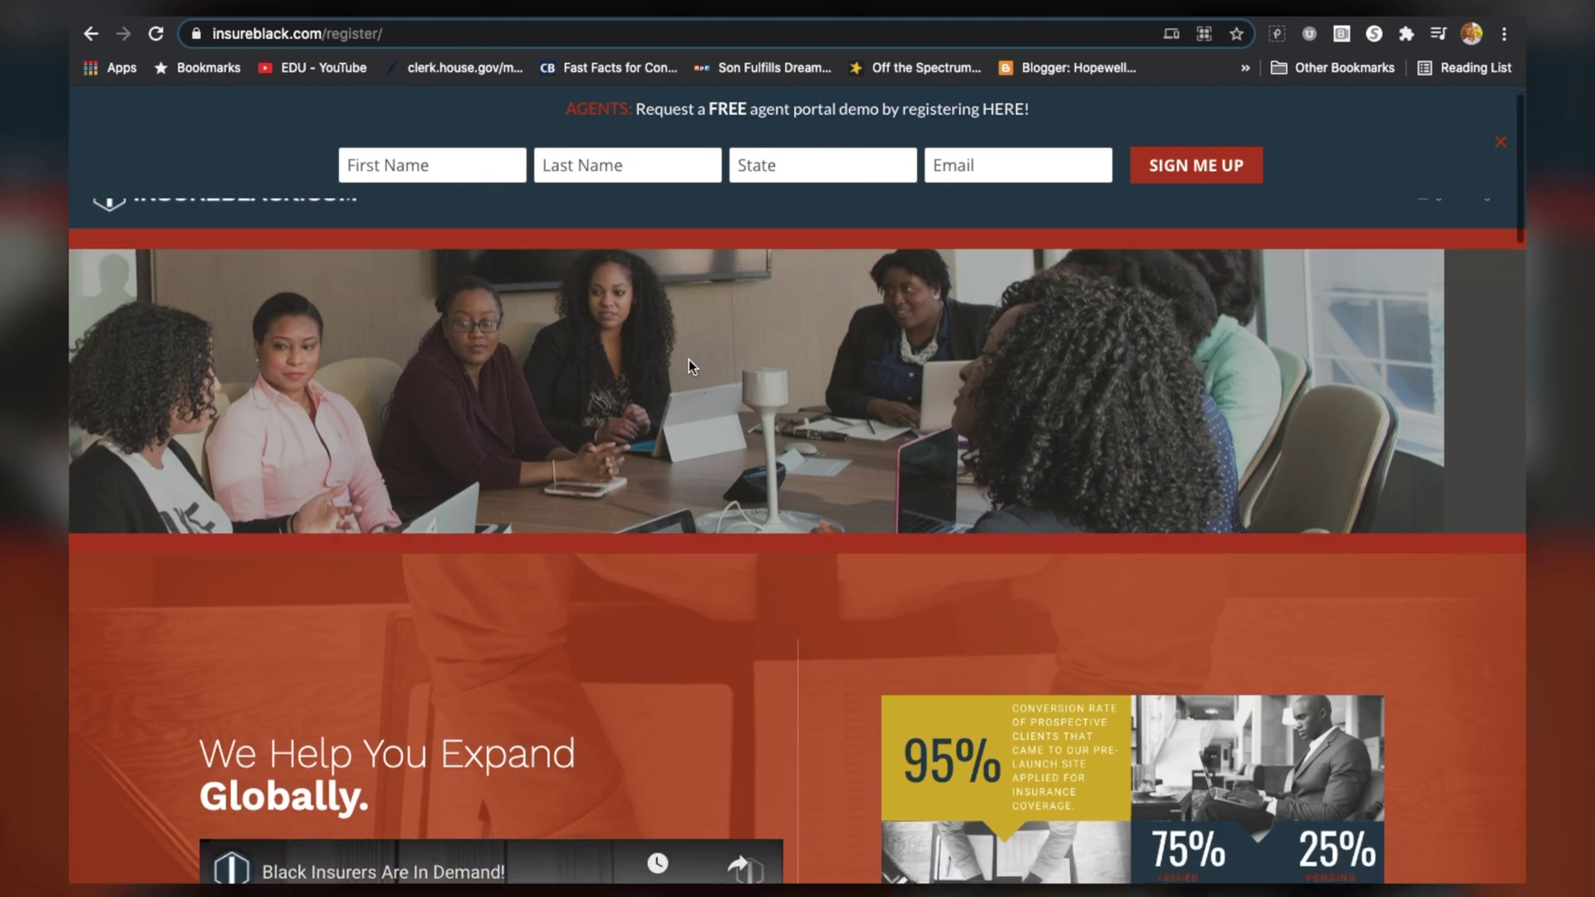
scroll(689, 366, down, 5)
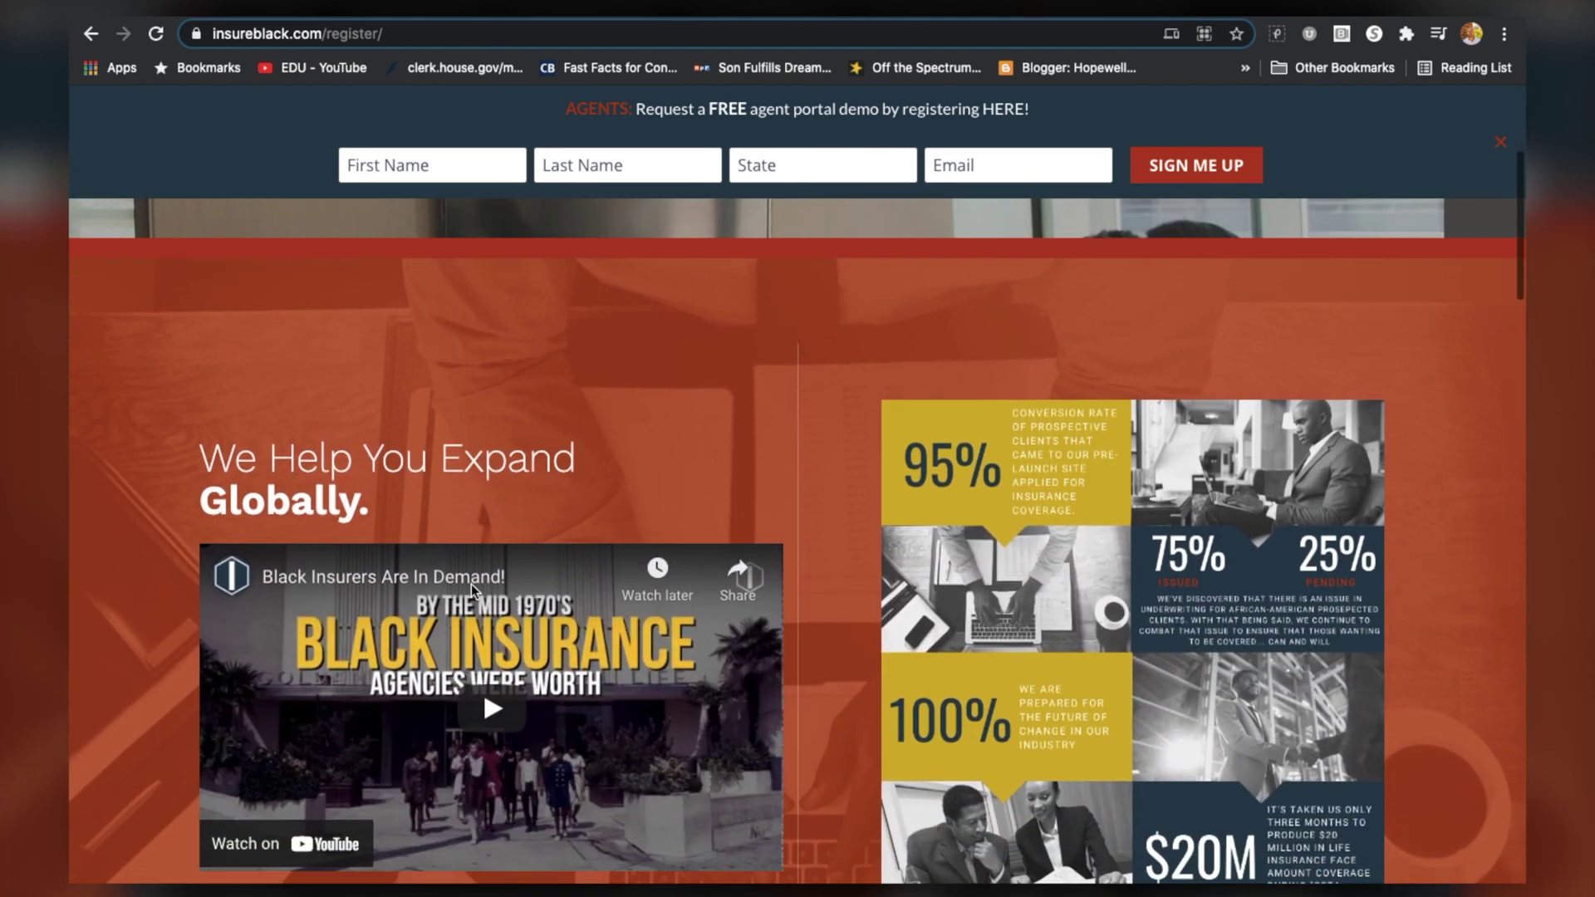
scroll(1115, 524, down, 1)
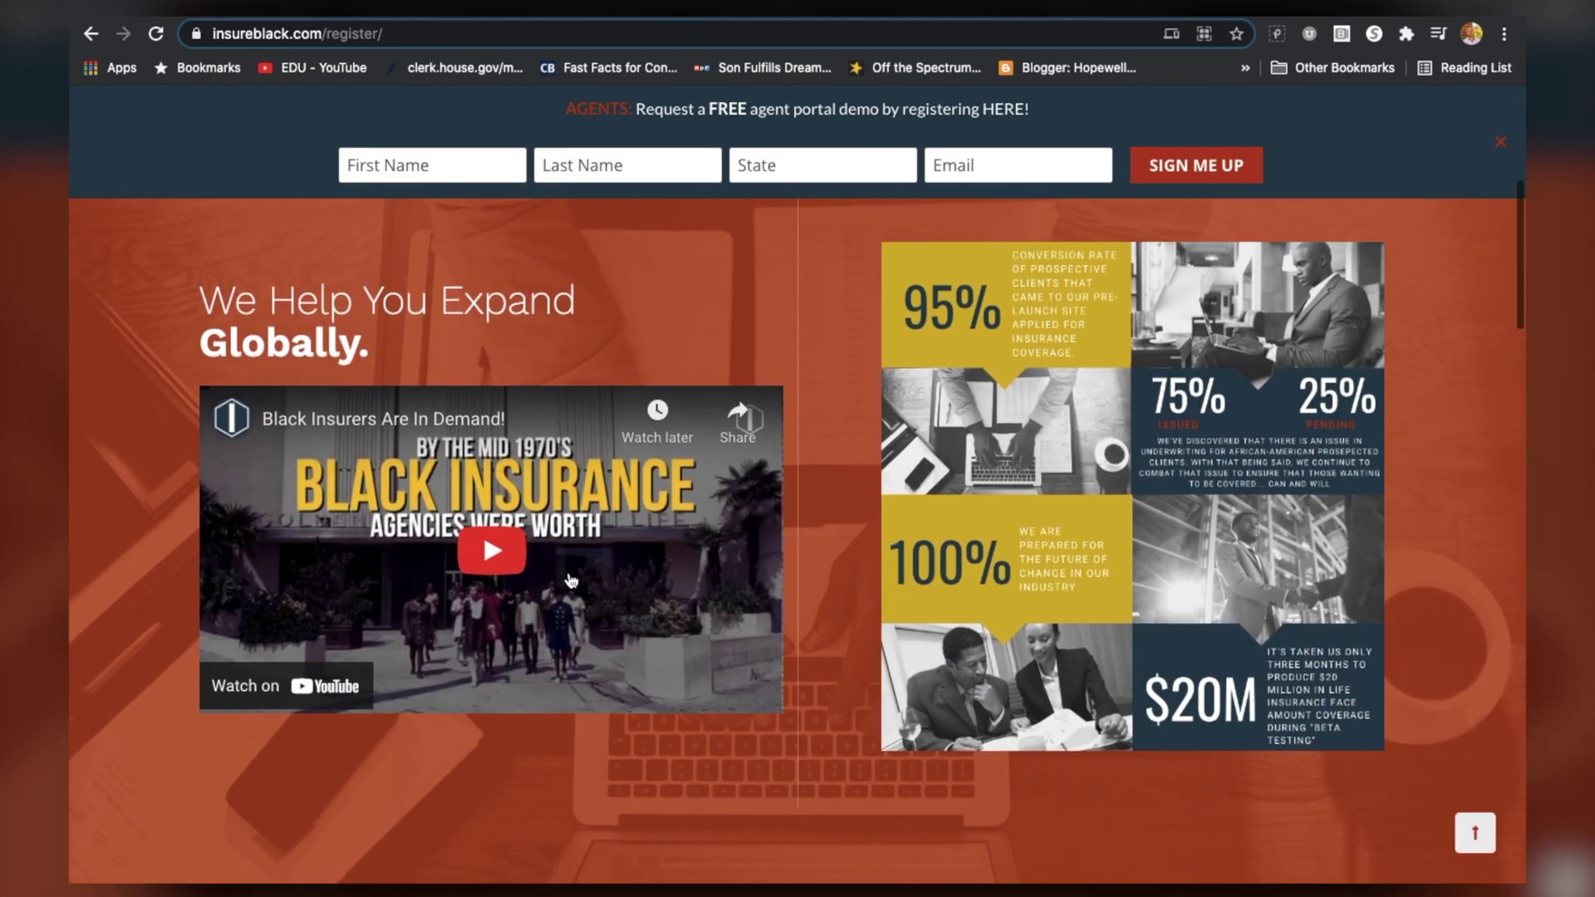
scroll(1115, 518, up, 1)
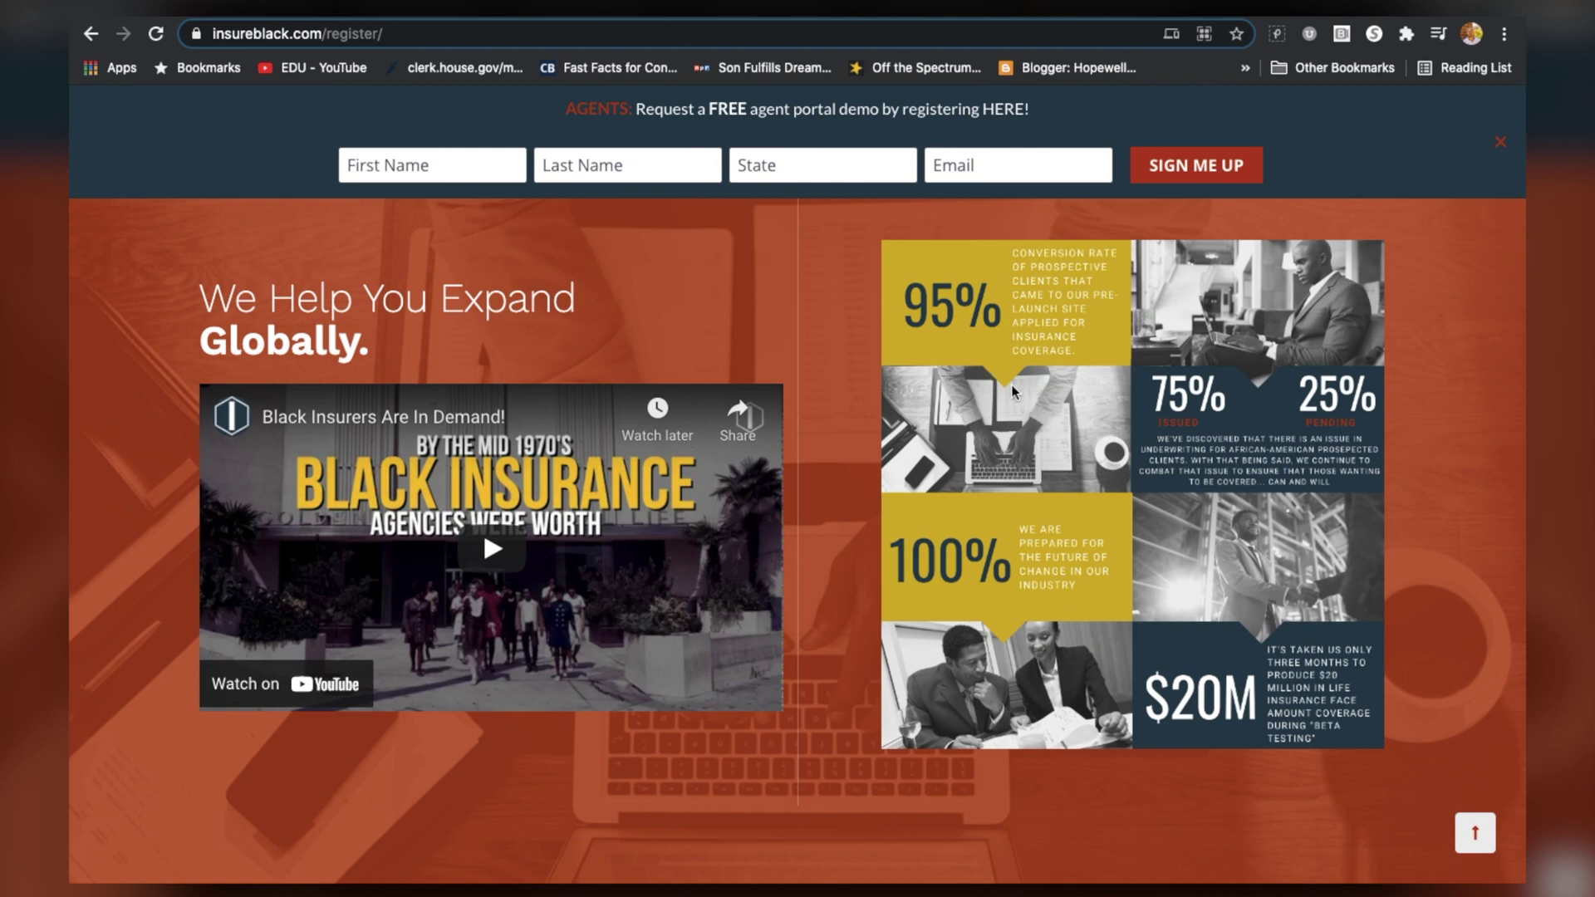
scroll(1037, 417, down, 1)
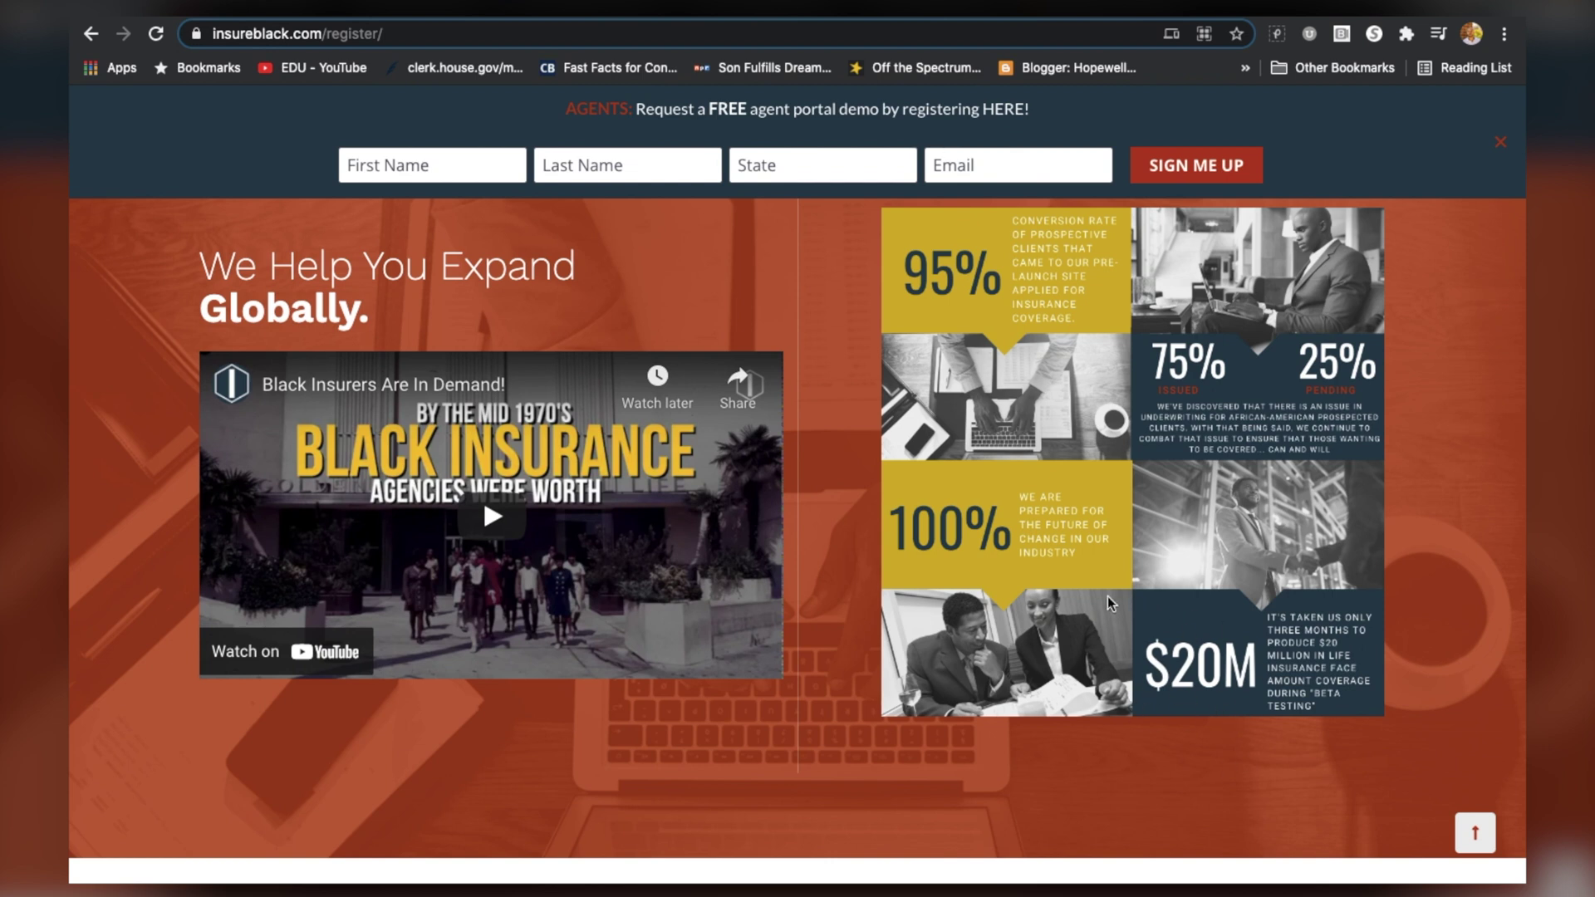
scroll(1108, 595, down, 3)
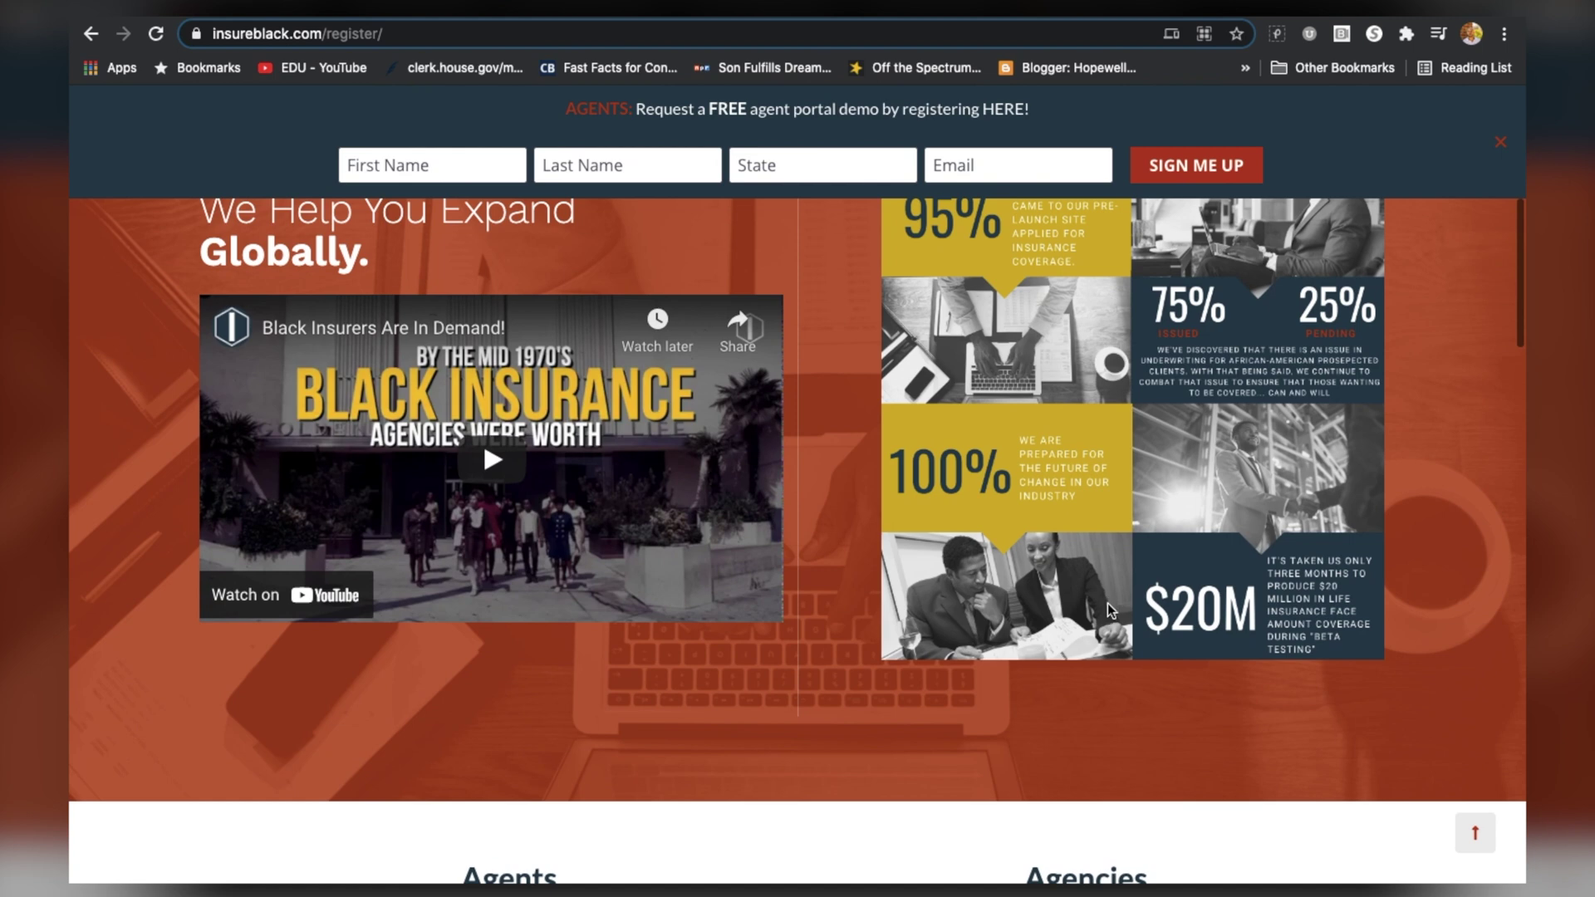
scroll(930, 611, down, 5)
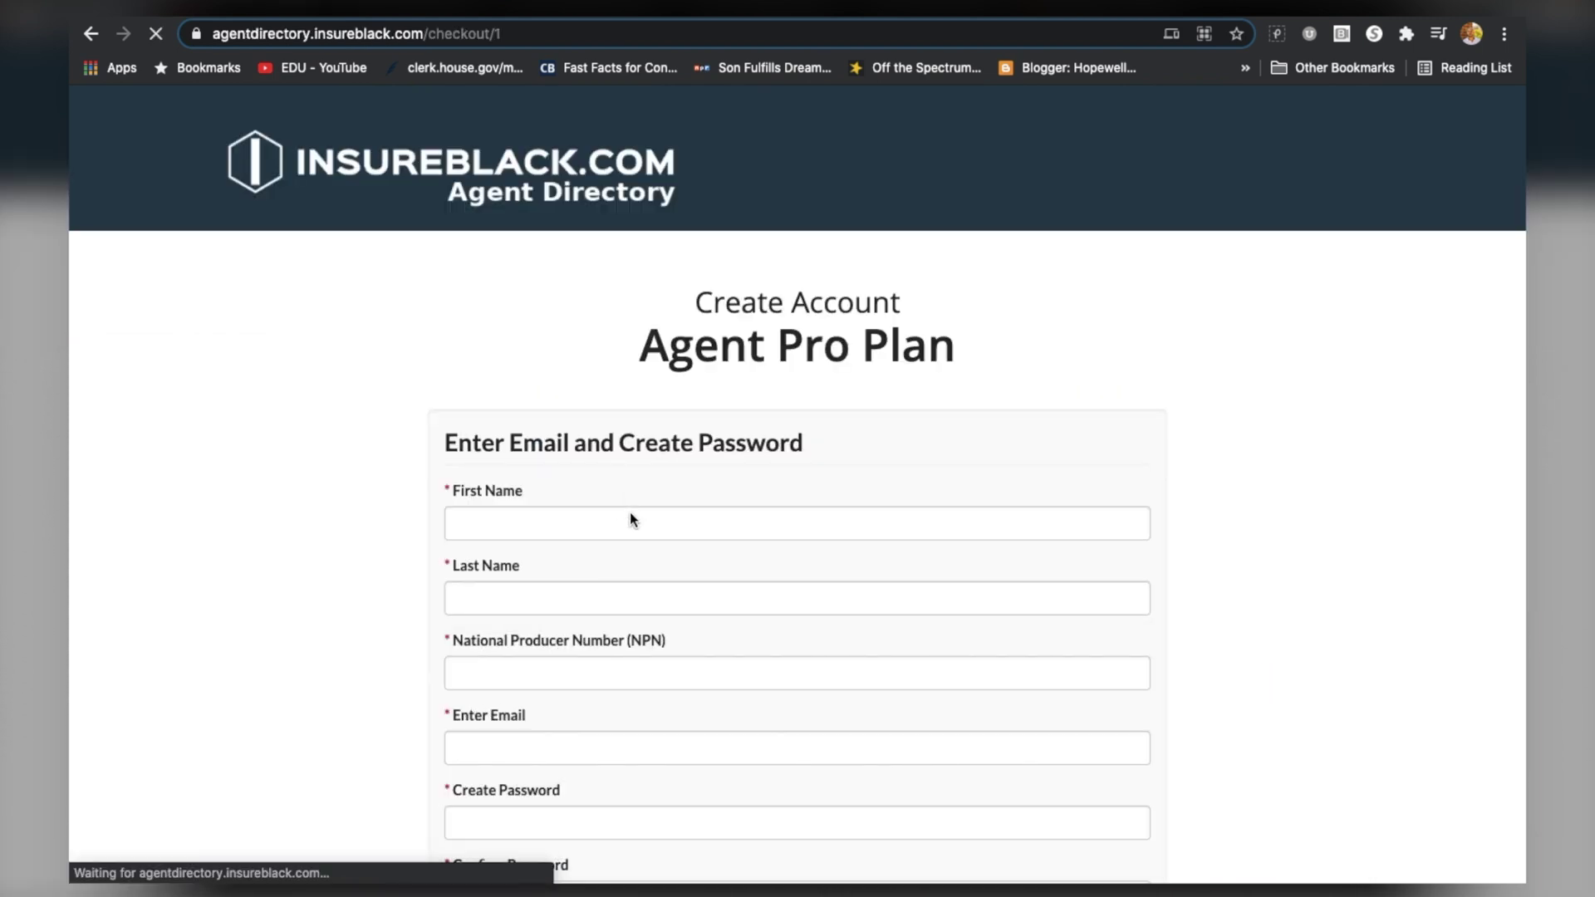
Enter the agent's first name, last name and National Producer Number
scroll(630, 513, down, 2)
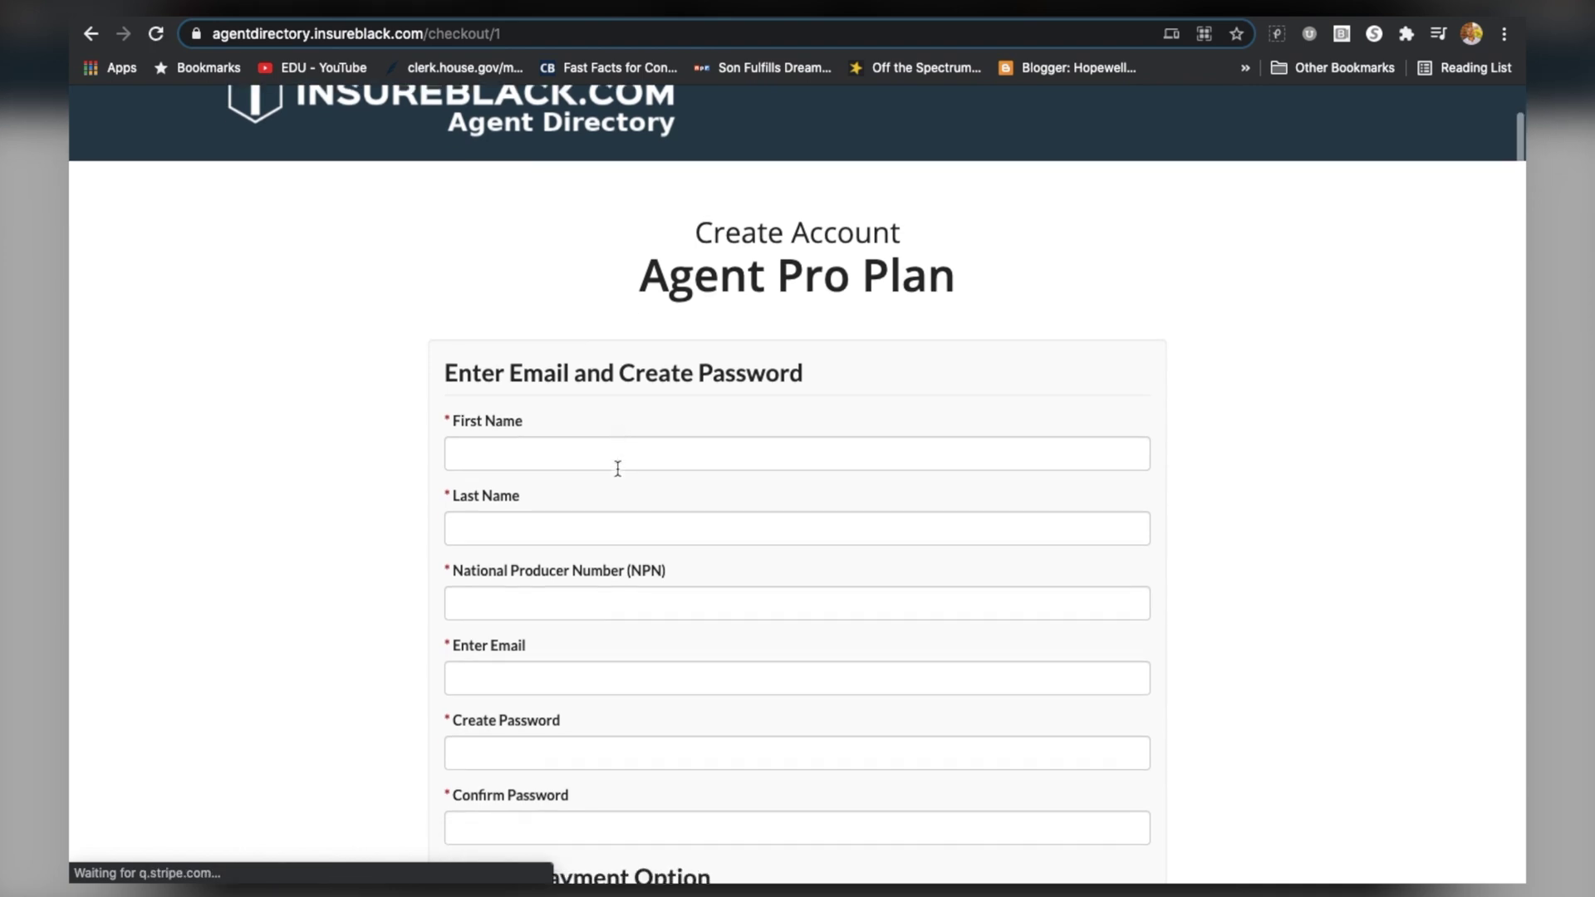
scroll(617, 469, down, 5)
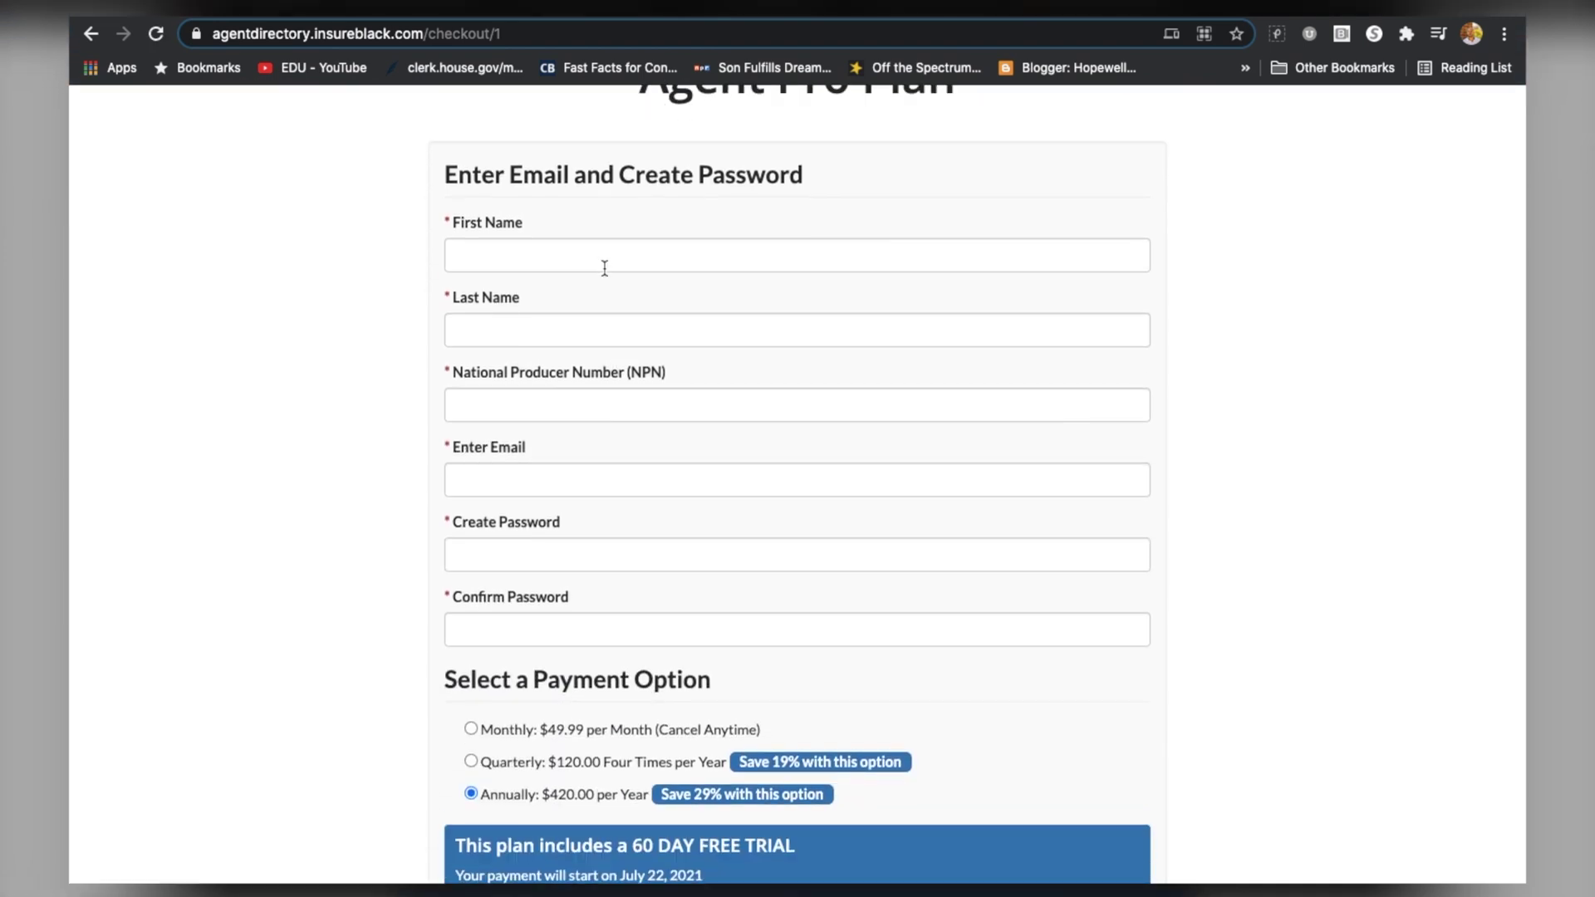
click(604, 222)
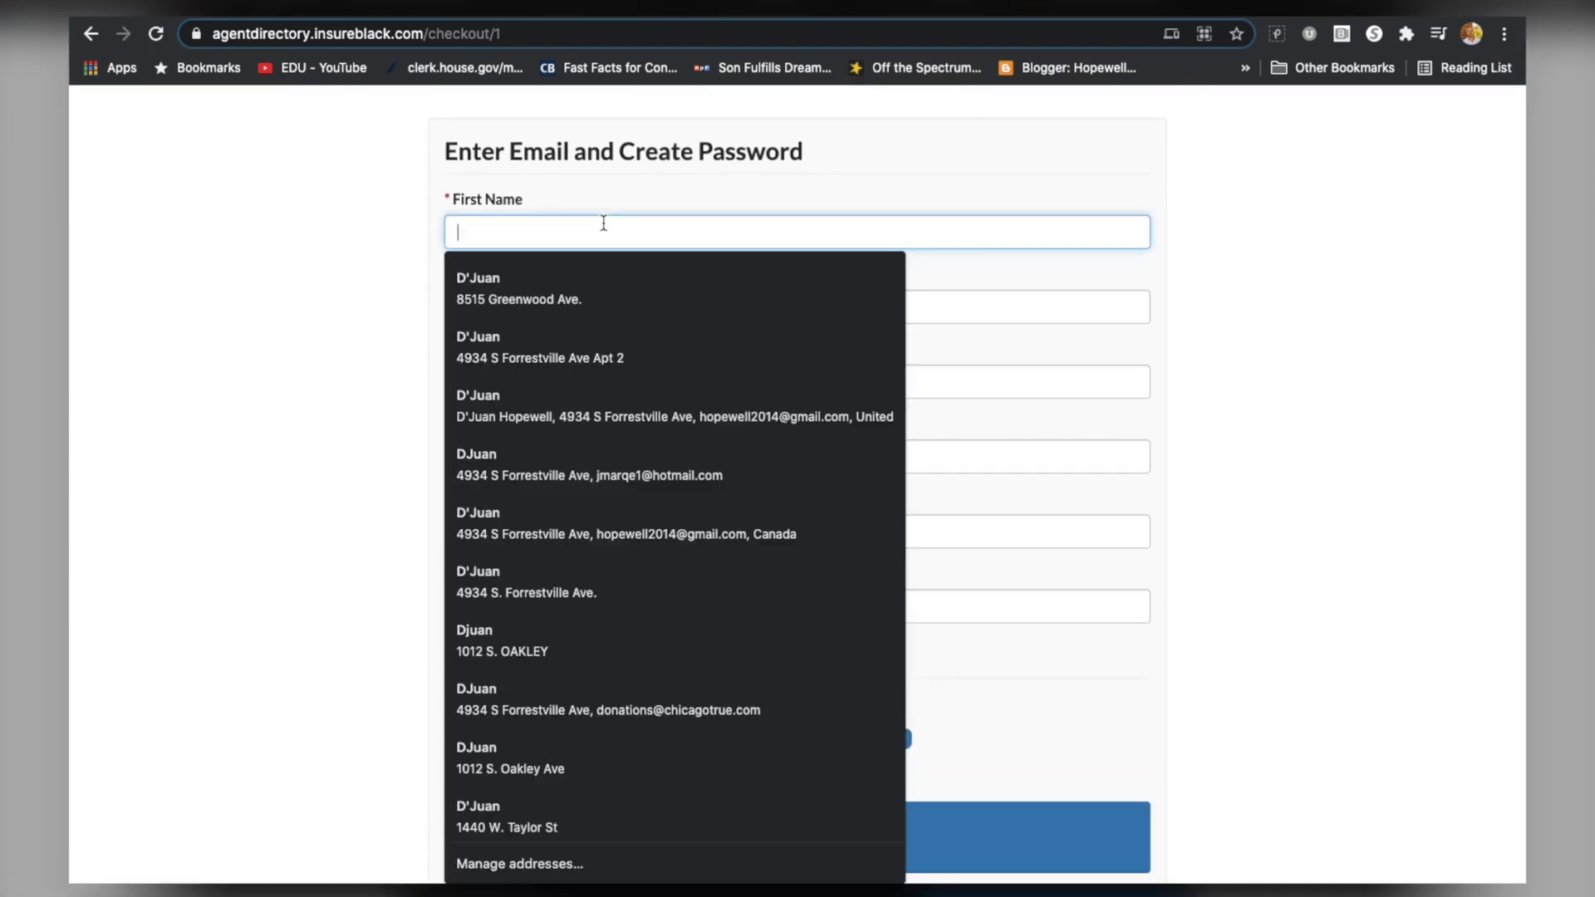
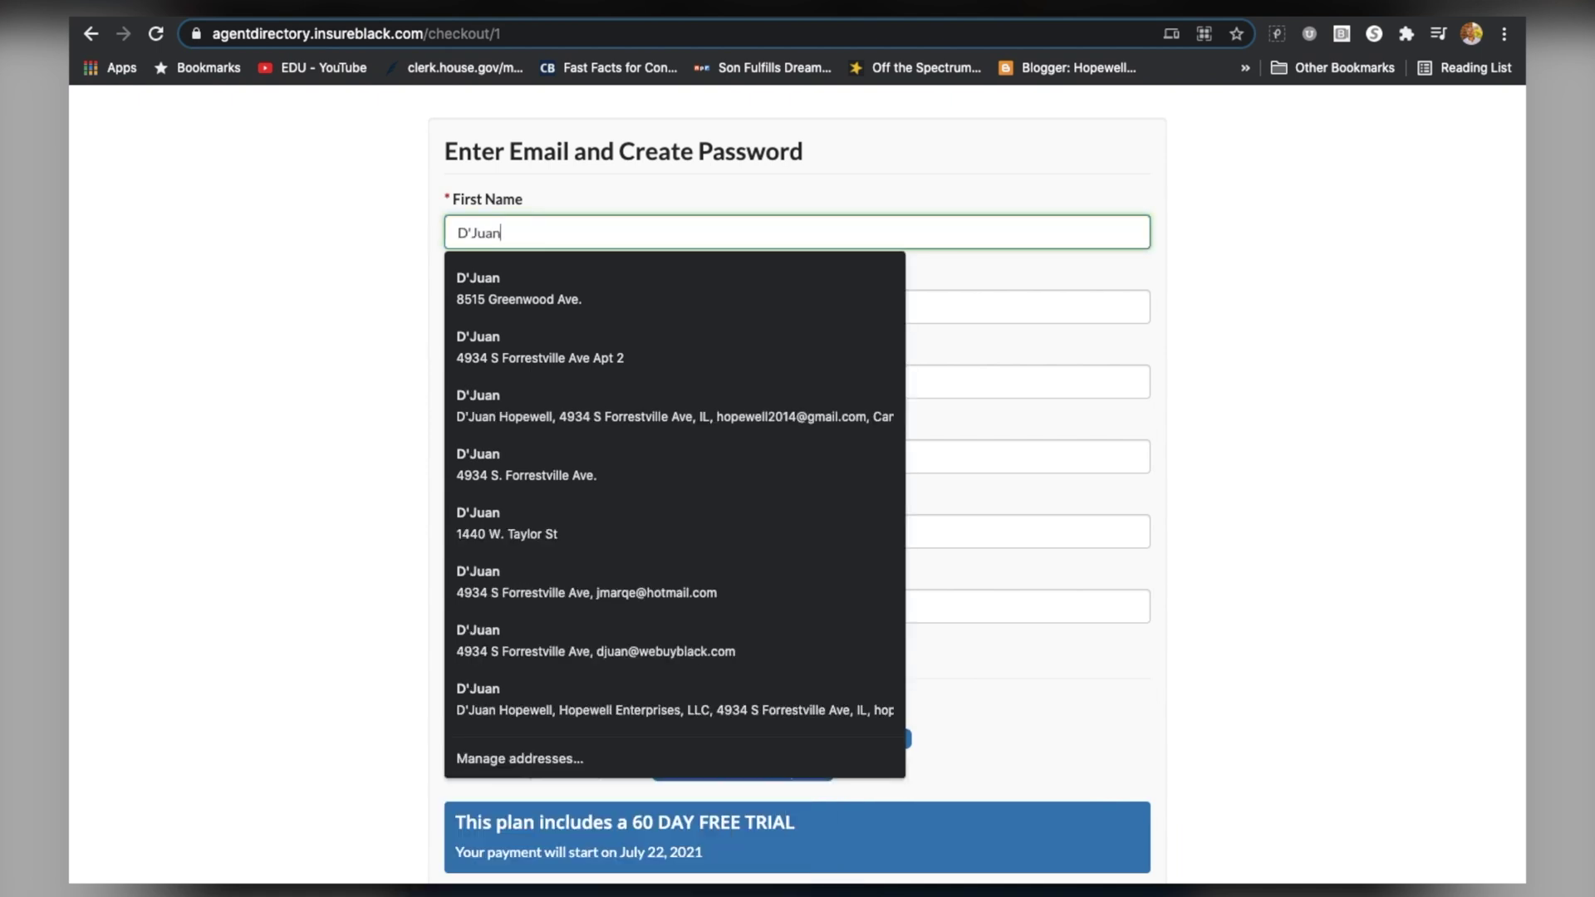
key(Tab)
key(Tab)
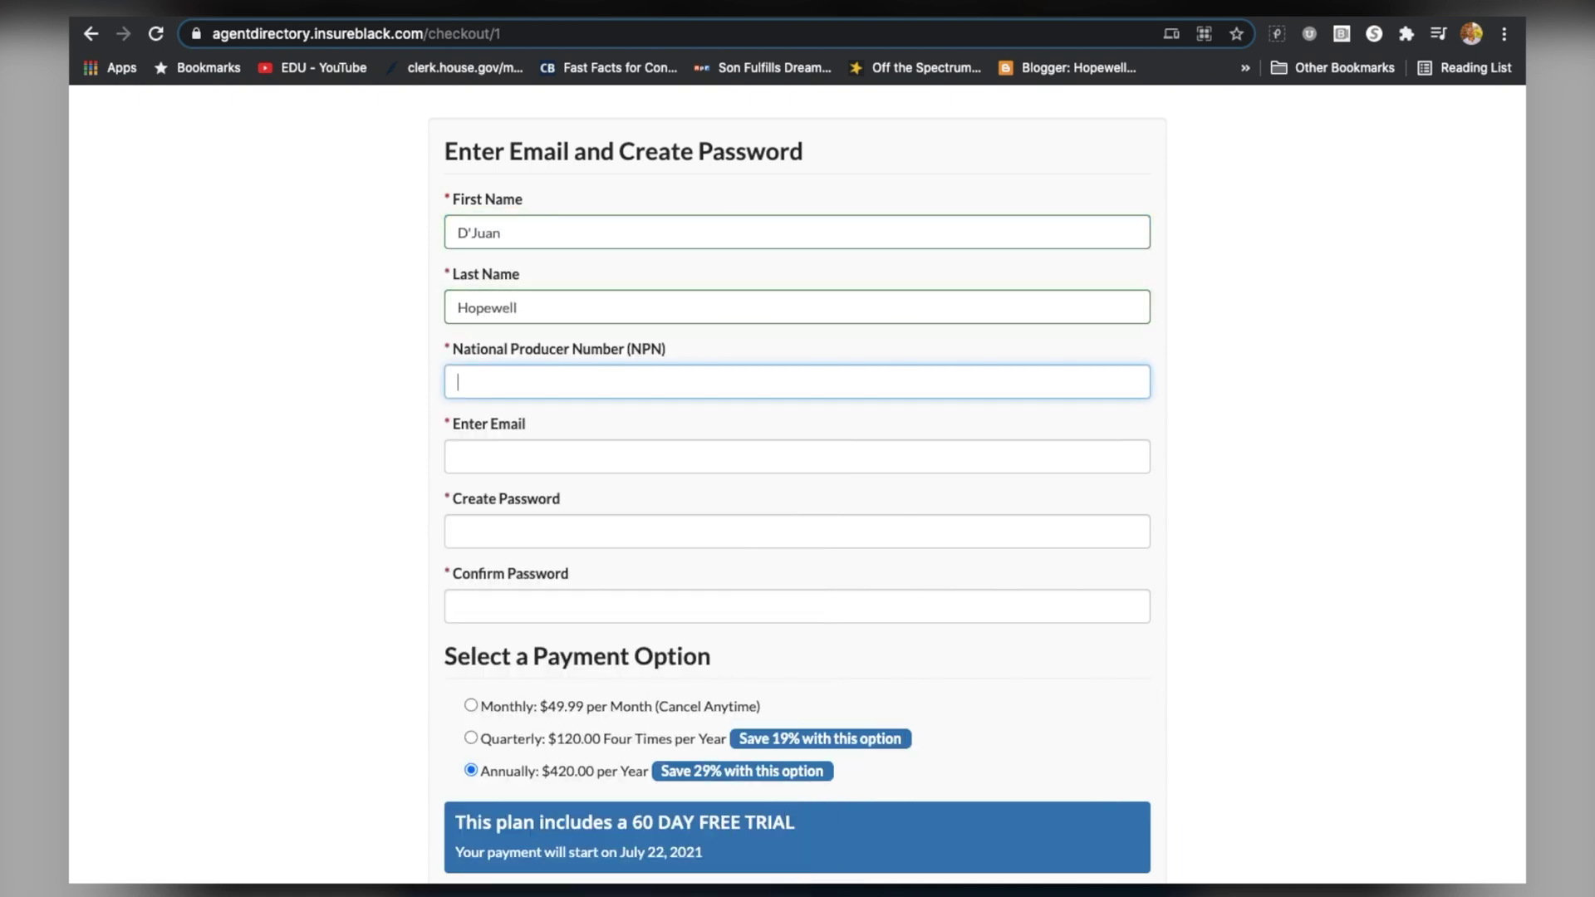
text(012345)
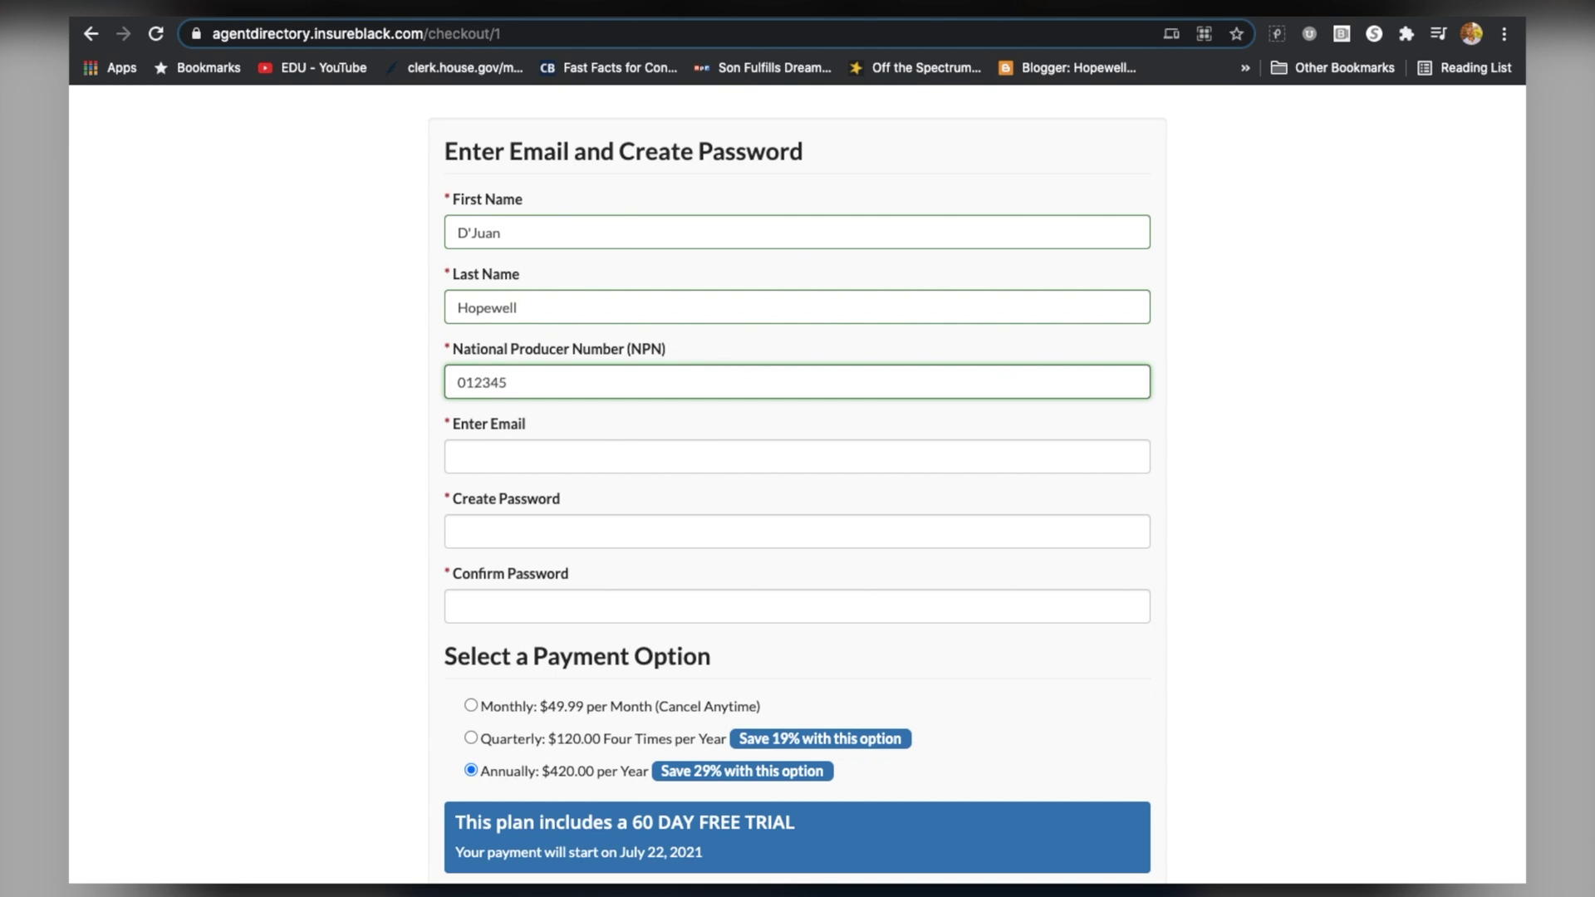
Fill in the agent's email address and enter and confirm the account password
key(Tab)
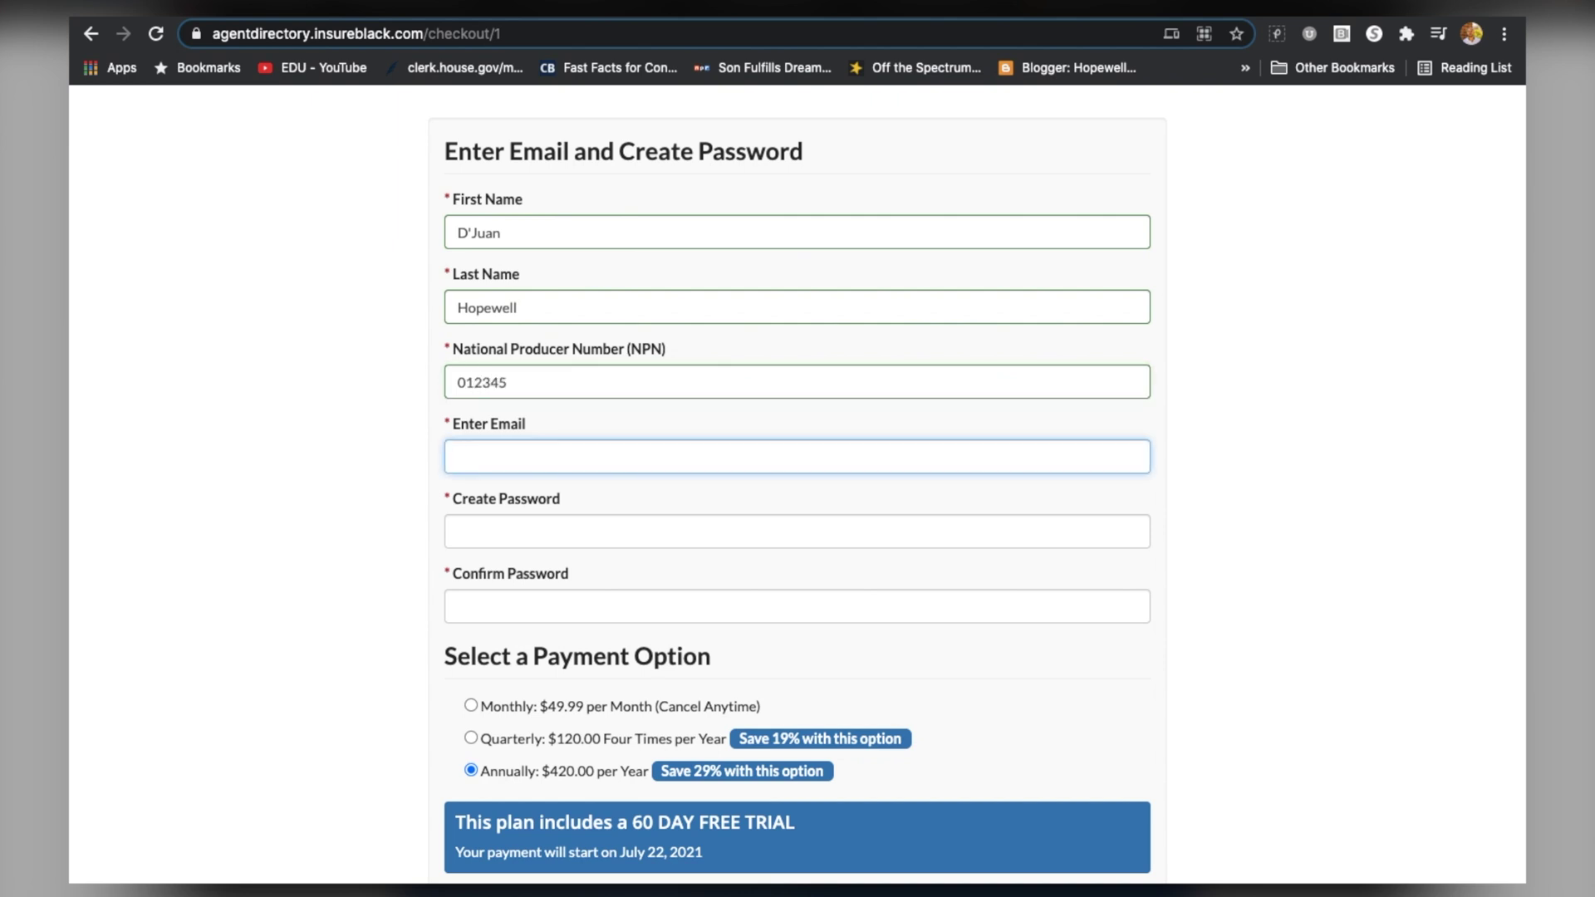
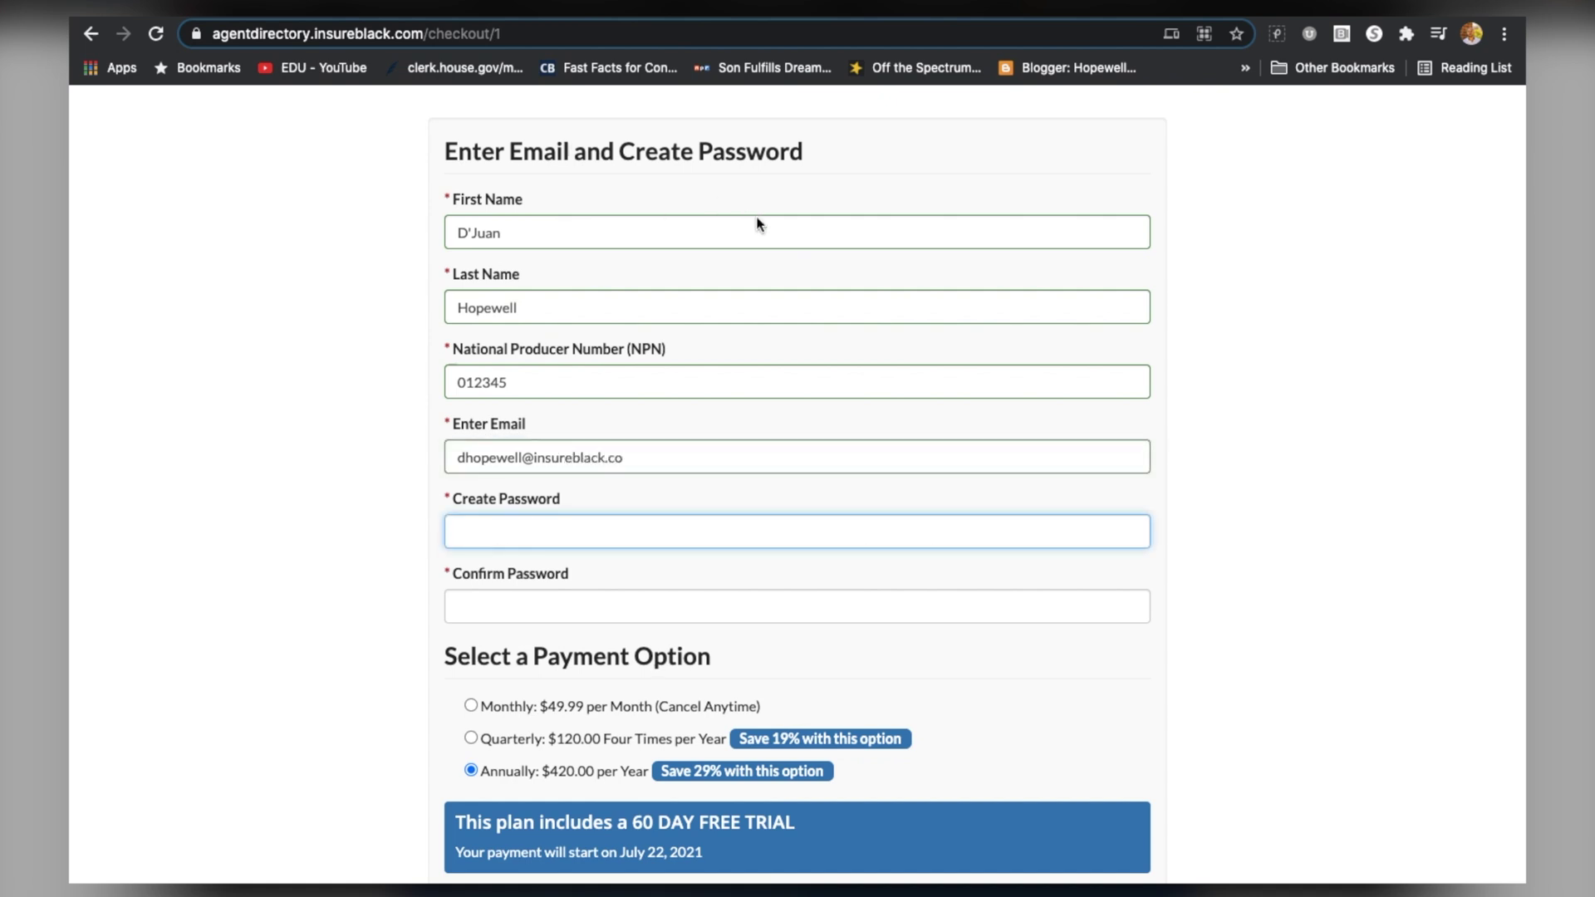
click(761, 450)
text(m)
key(Tab)
text(********)
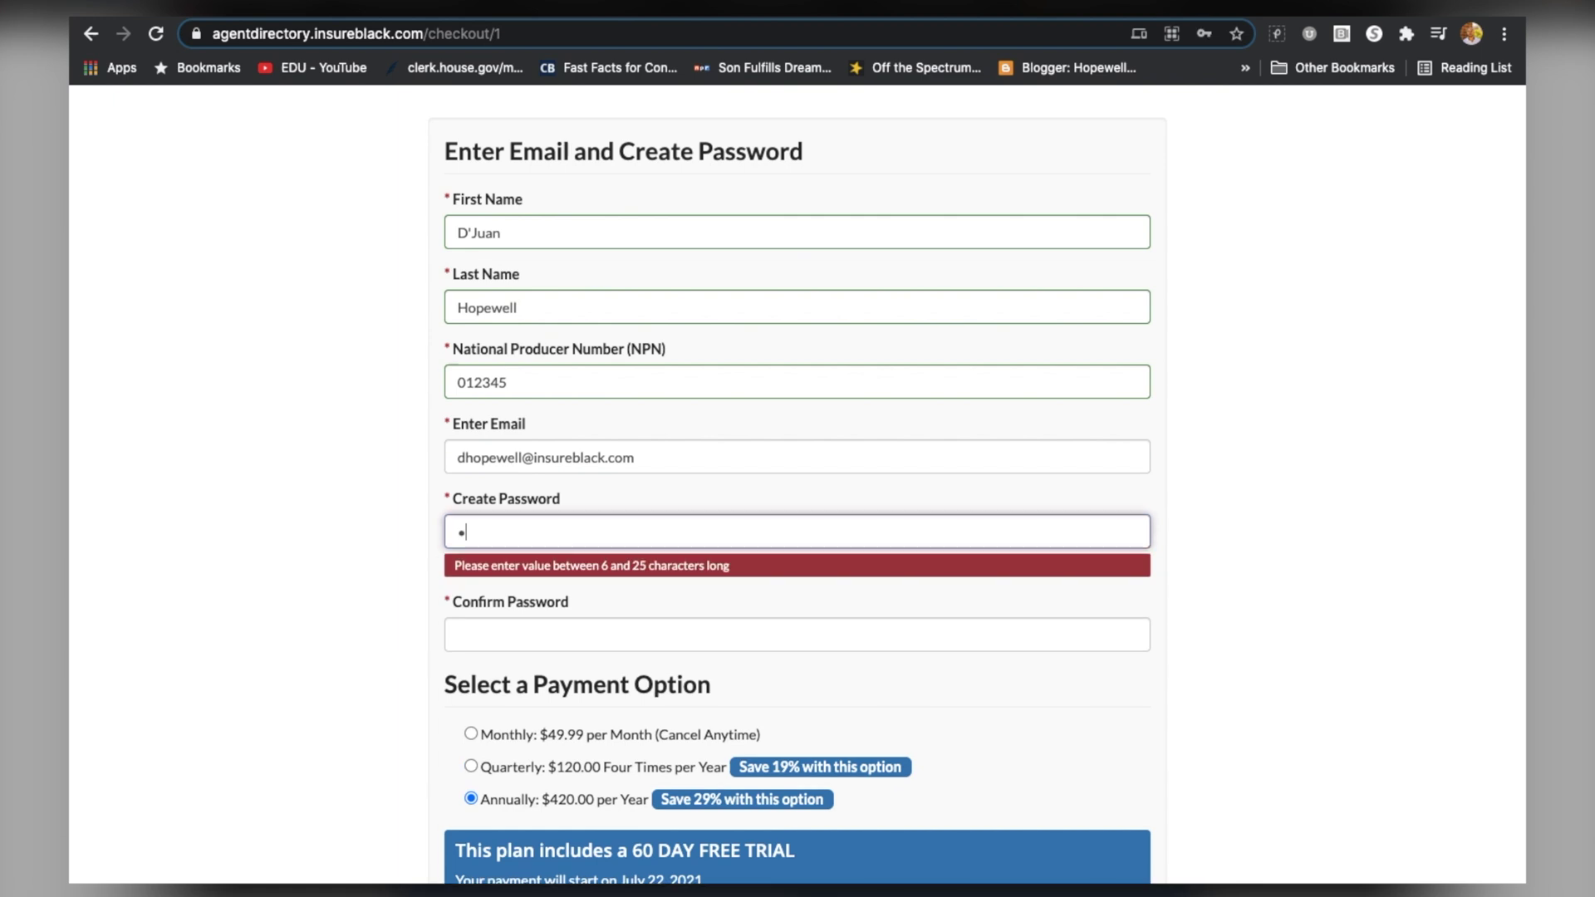
text(**)
key(Tab)
text(******)
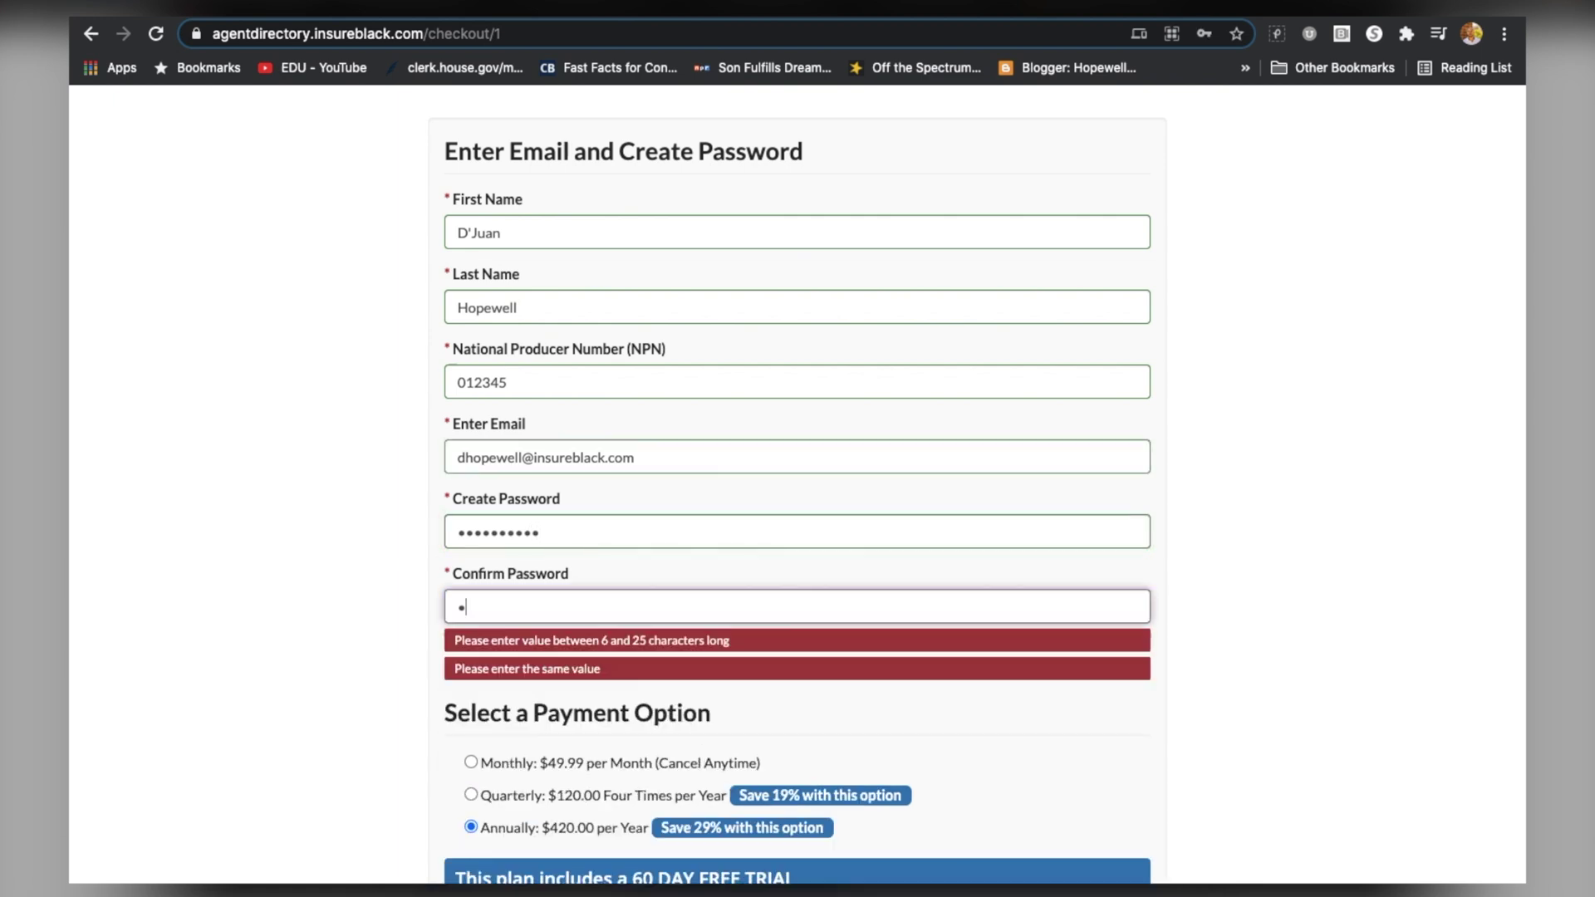
text(****)
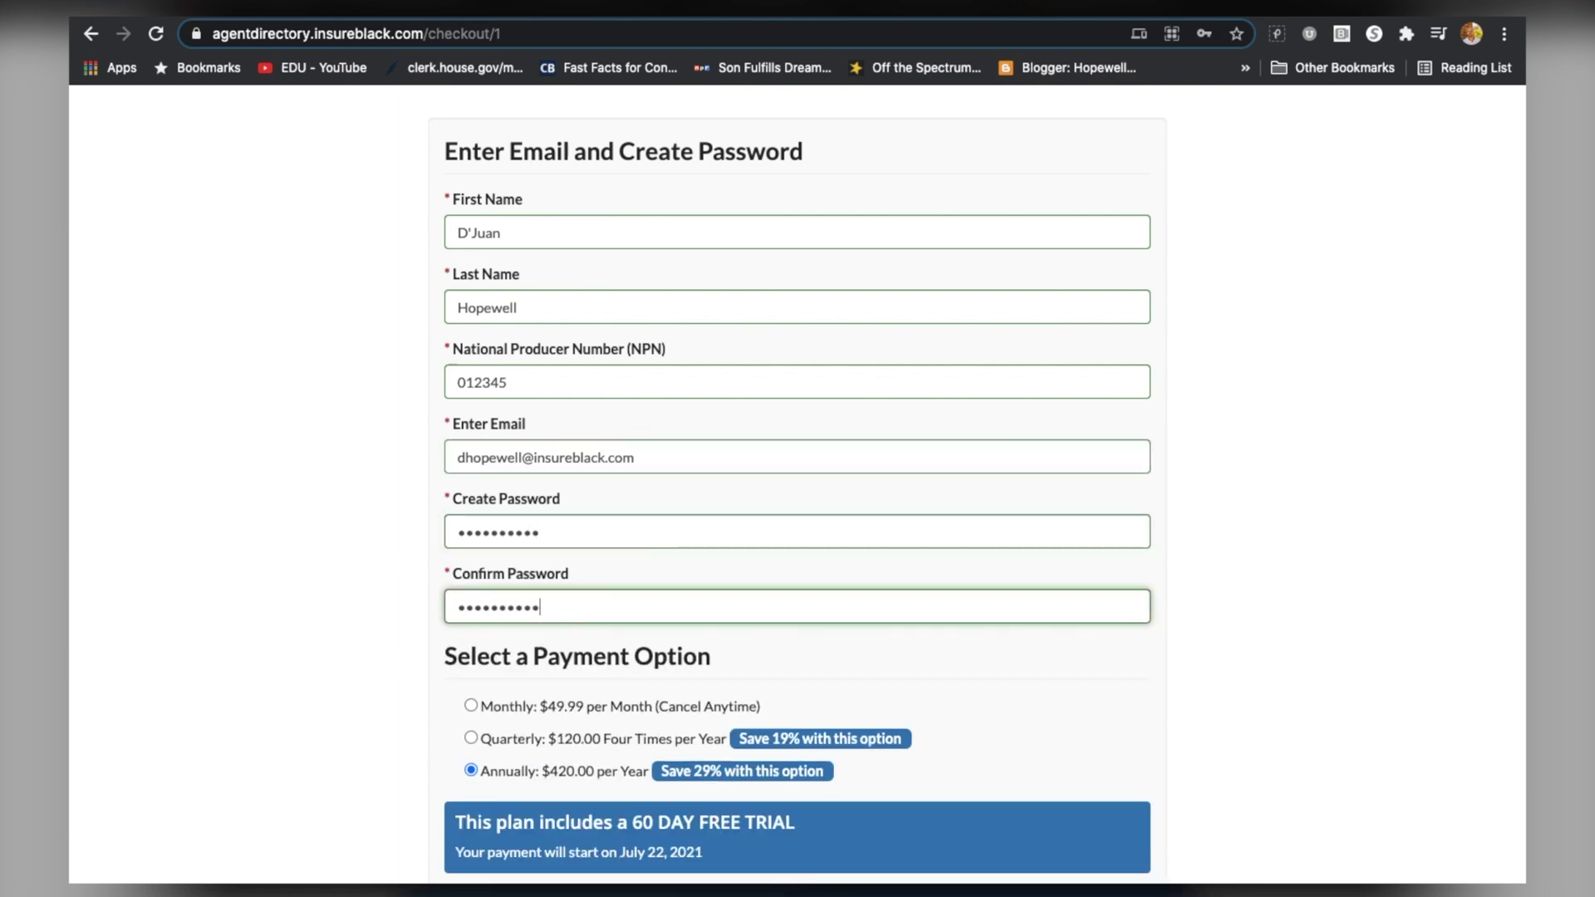
Choose the Monthly $49.99 payment option and submit with Create My Profile
scroll(562, 407, down, 5)
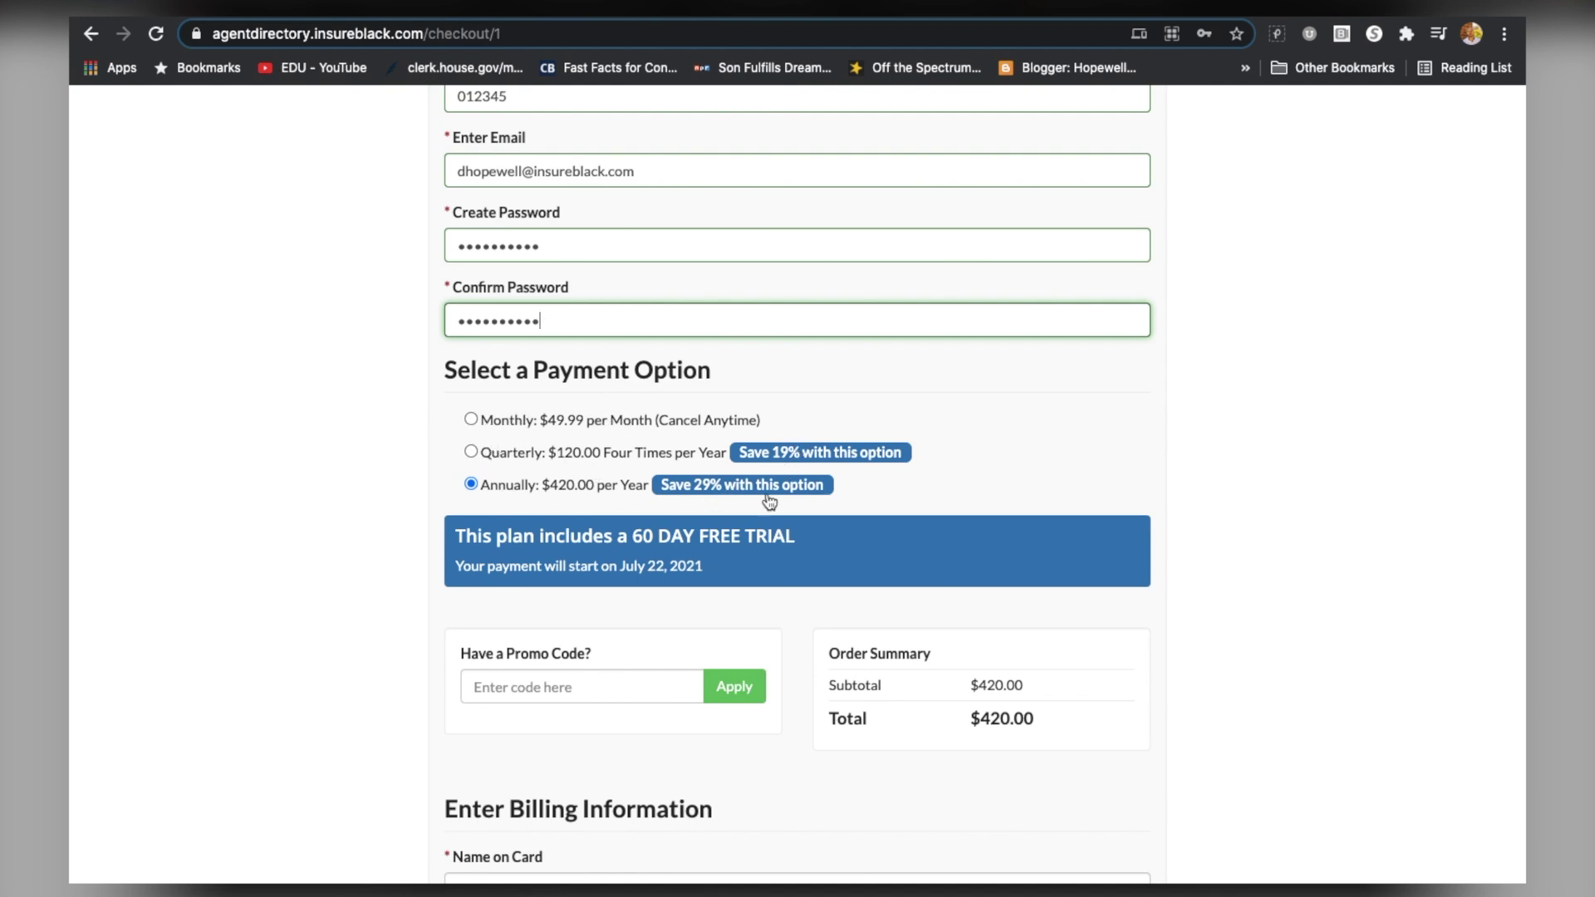
click(471, 419)
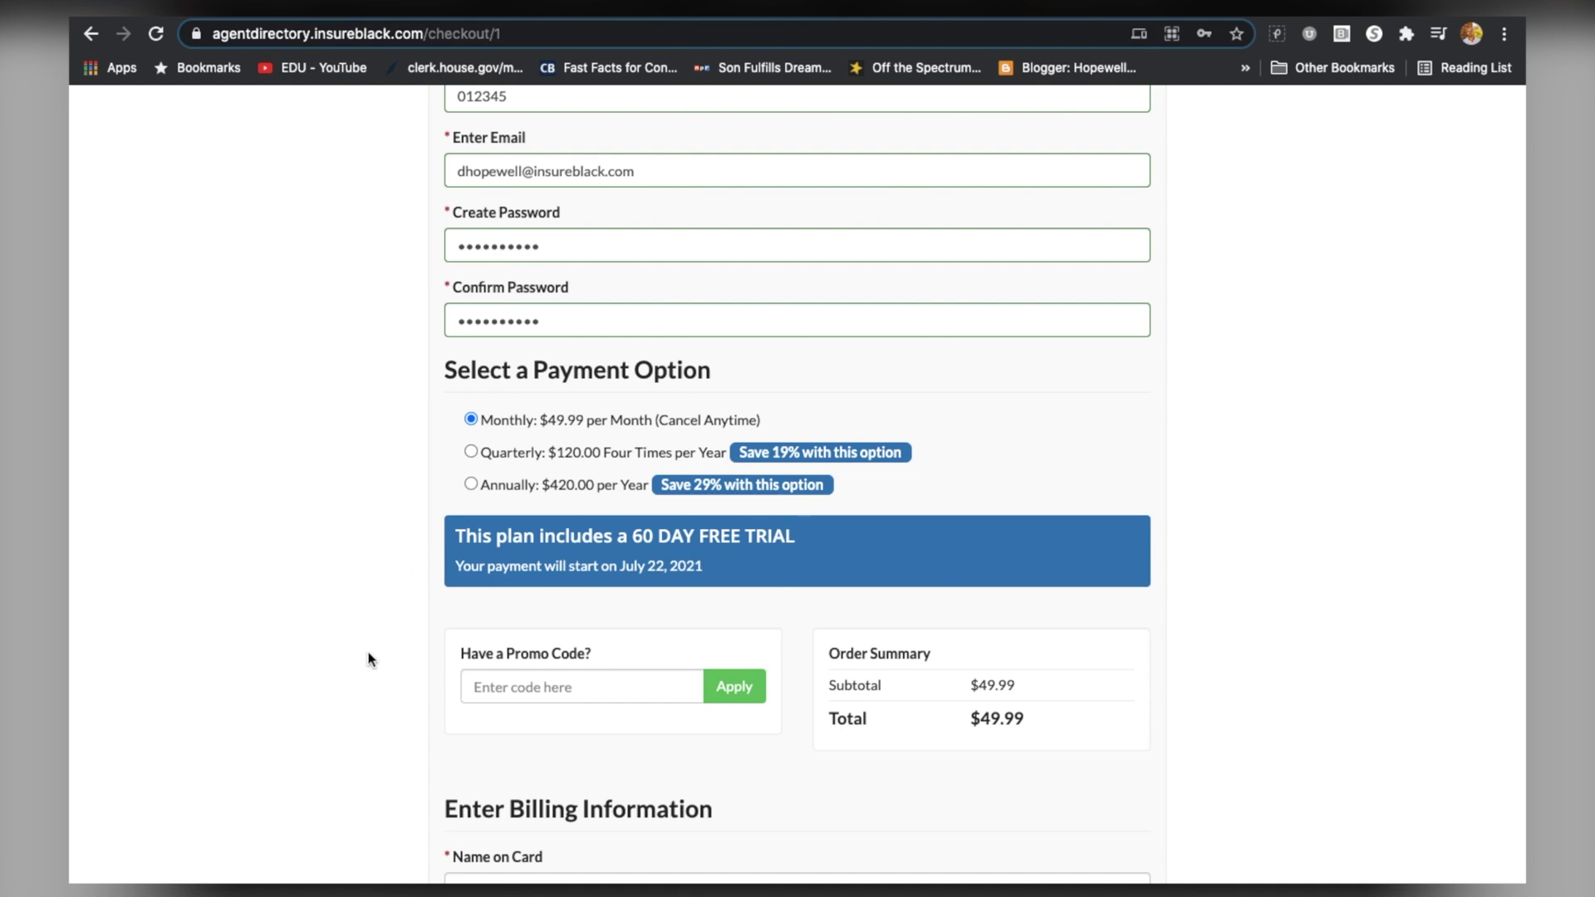
scroll(370, 658, down, 1)
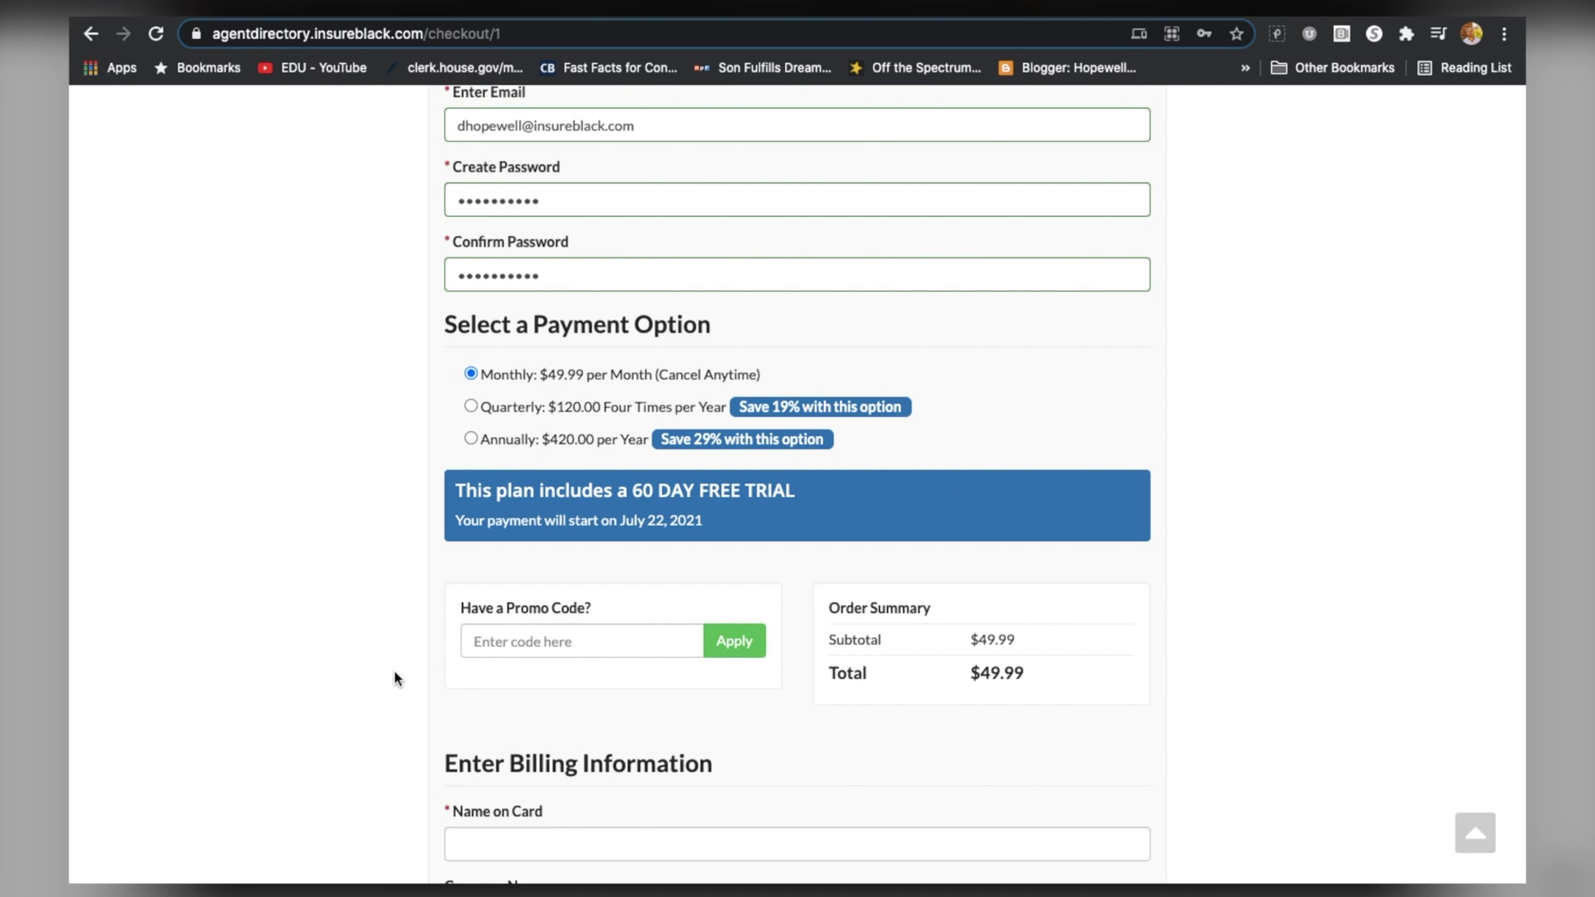
scroll(394, 650, up, 5)
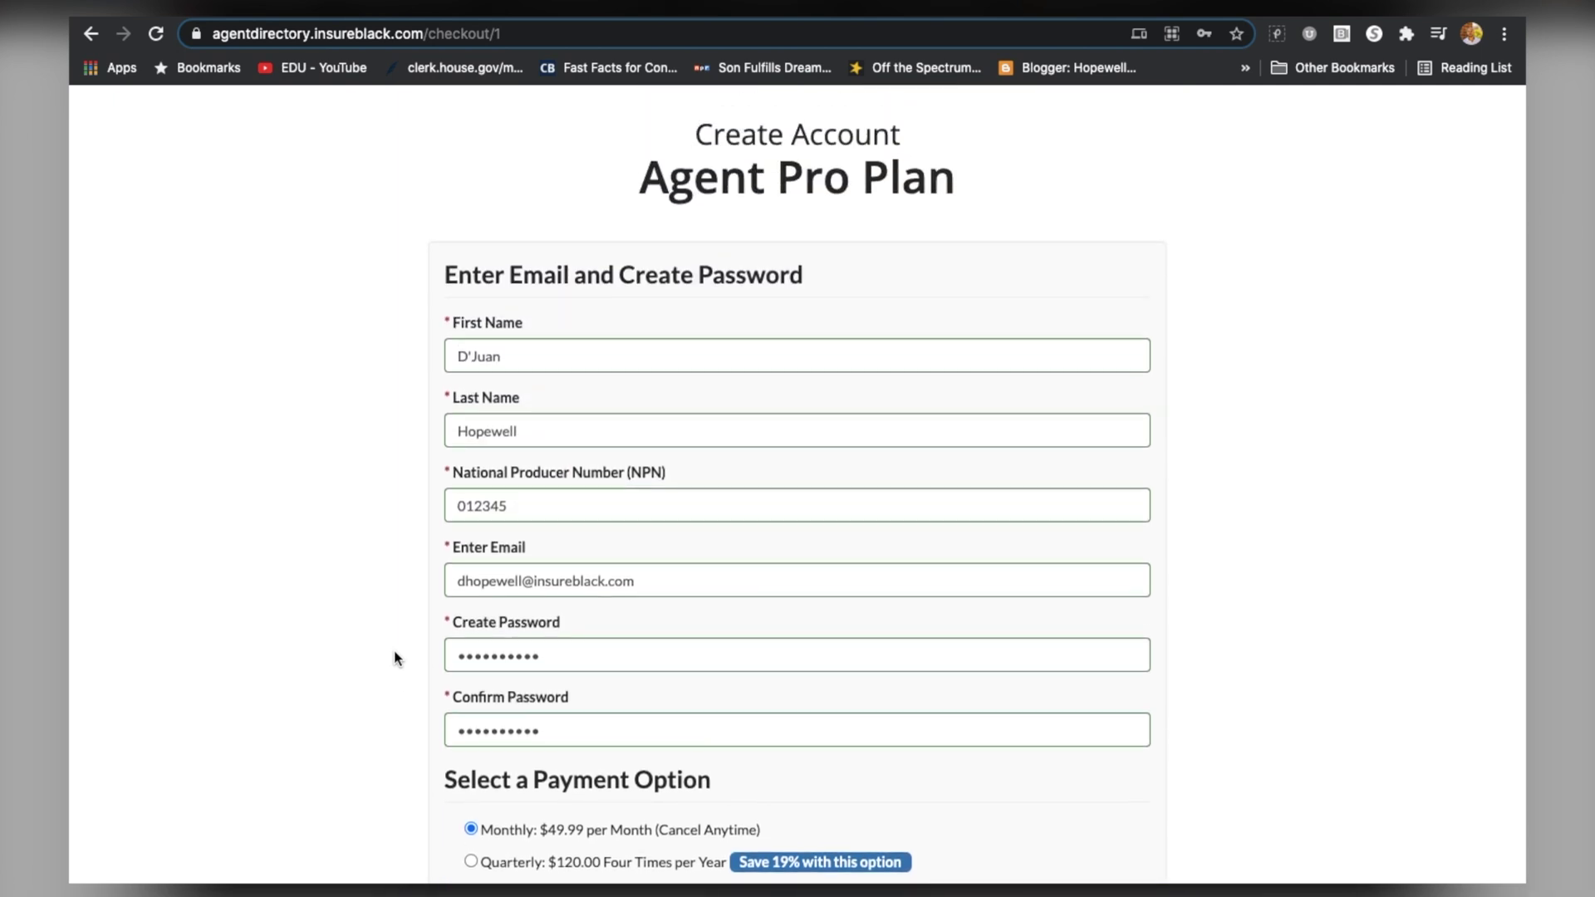
scroll(460, 542, down, 3)
scroll(460, 541, down, 5)
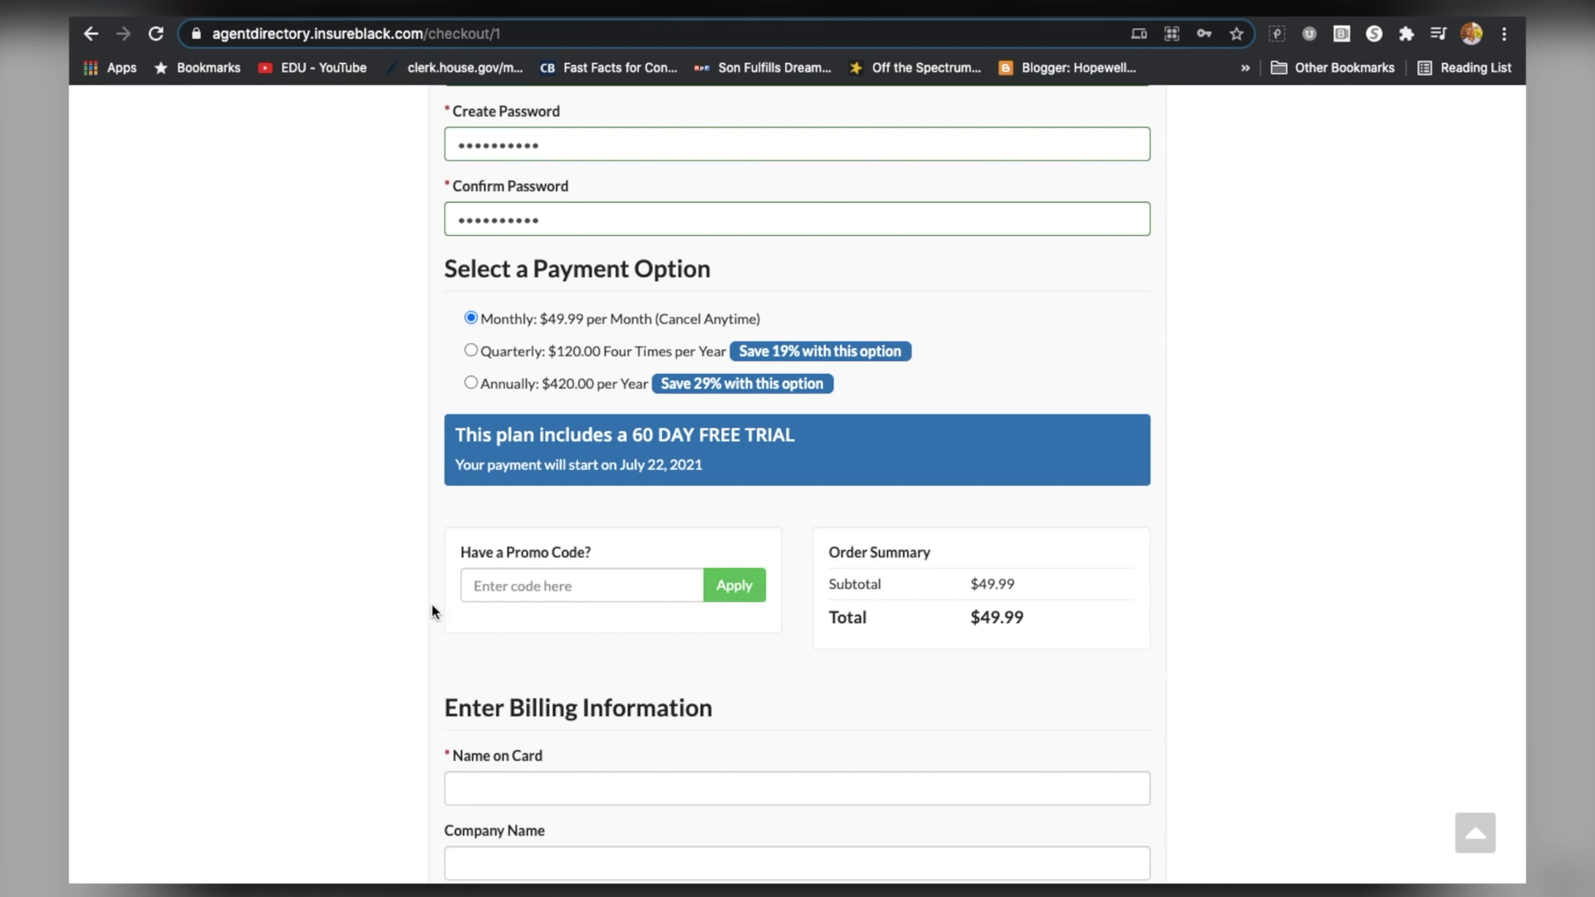
scroll(432, 613, down, 5)
scroll(577, 518, down, 3)
scroll(711, 585, down, 1)
click(835, 773)
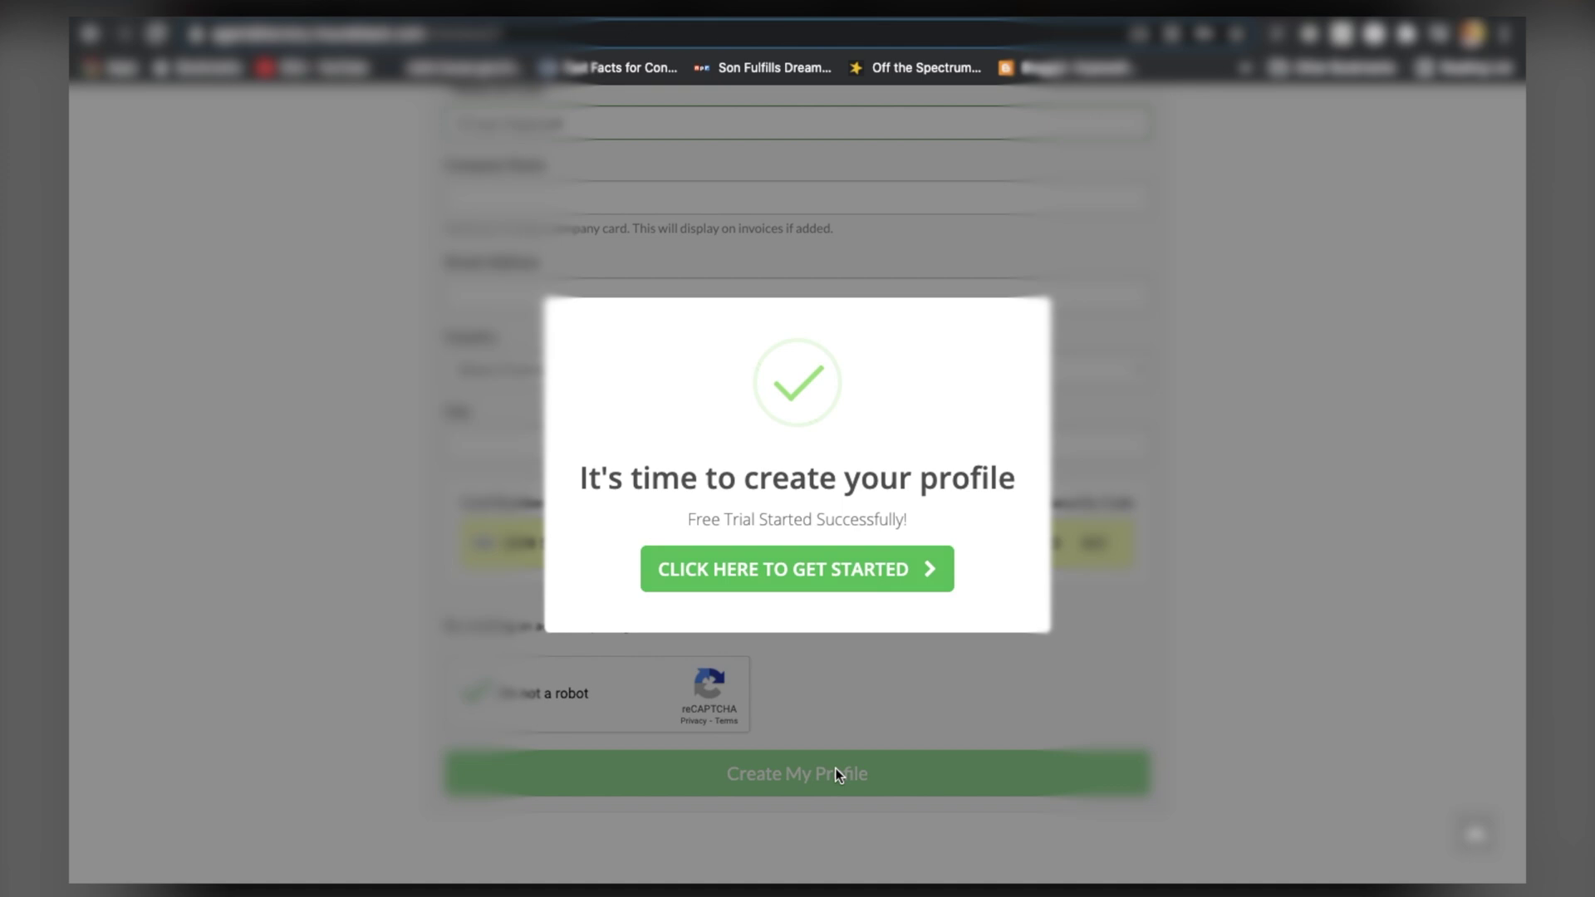
Start building the agent profile and enter the agent's full phone number
click(872, 578)
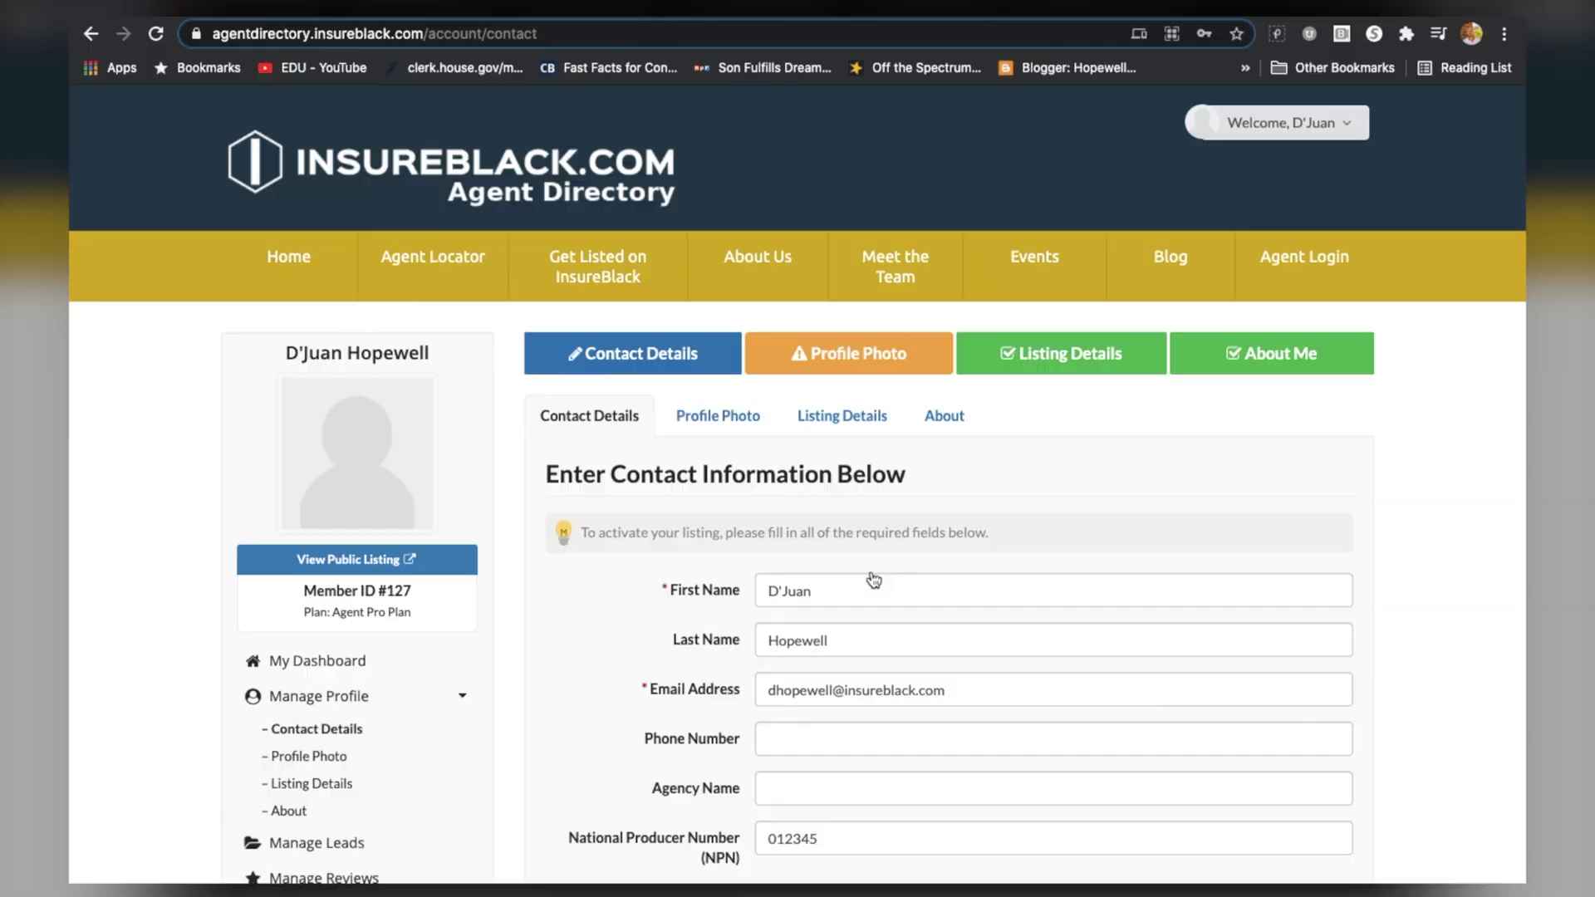
scroll(872, 579, down, 3)
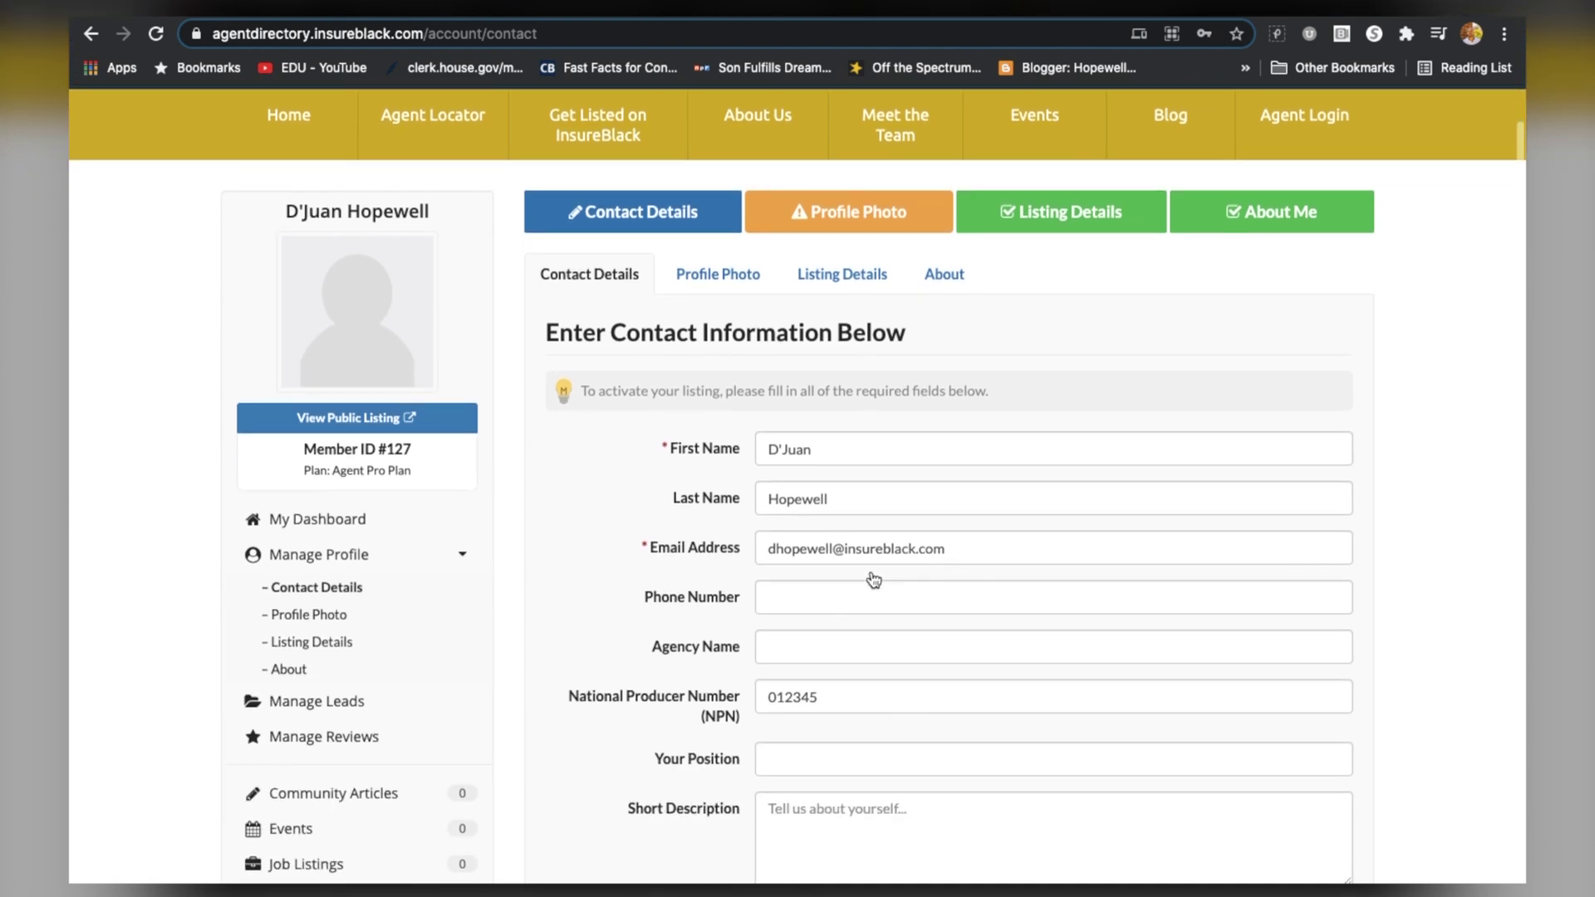
click(834, 553)
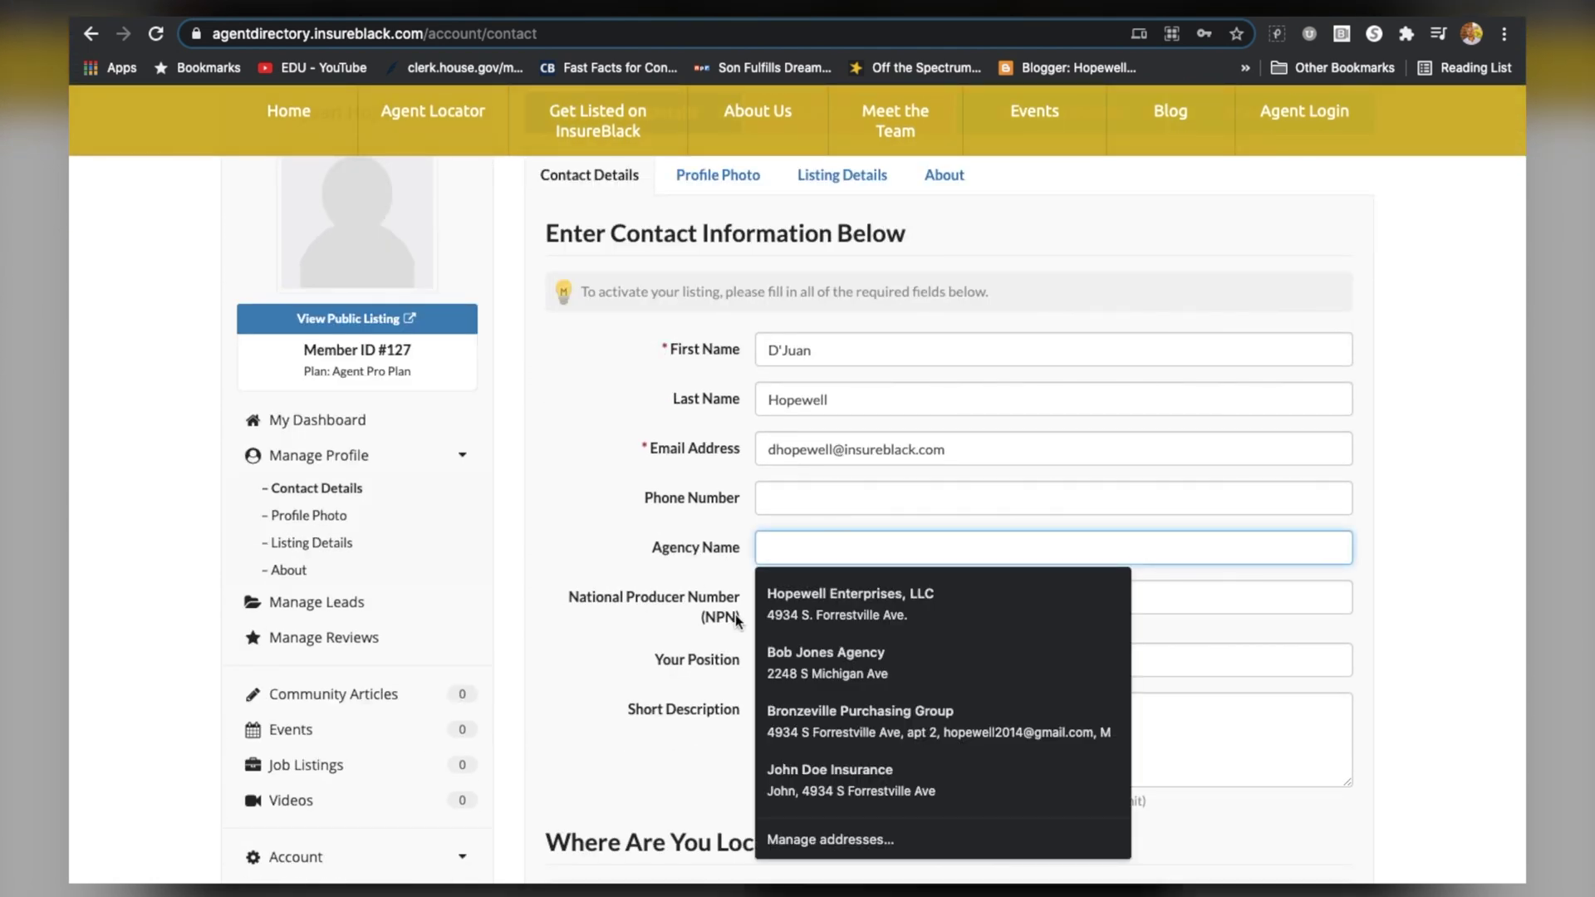
click(800, 490)
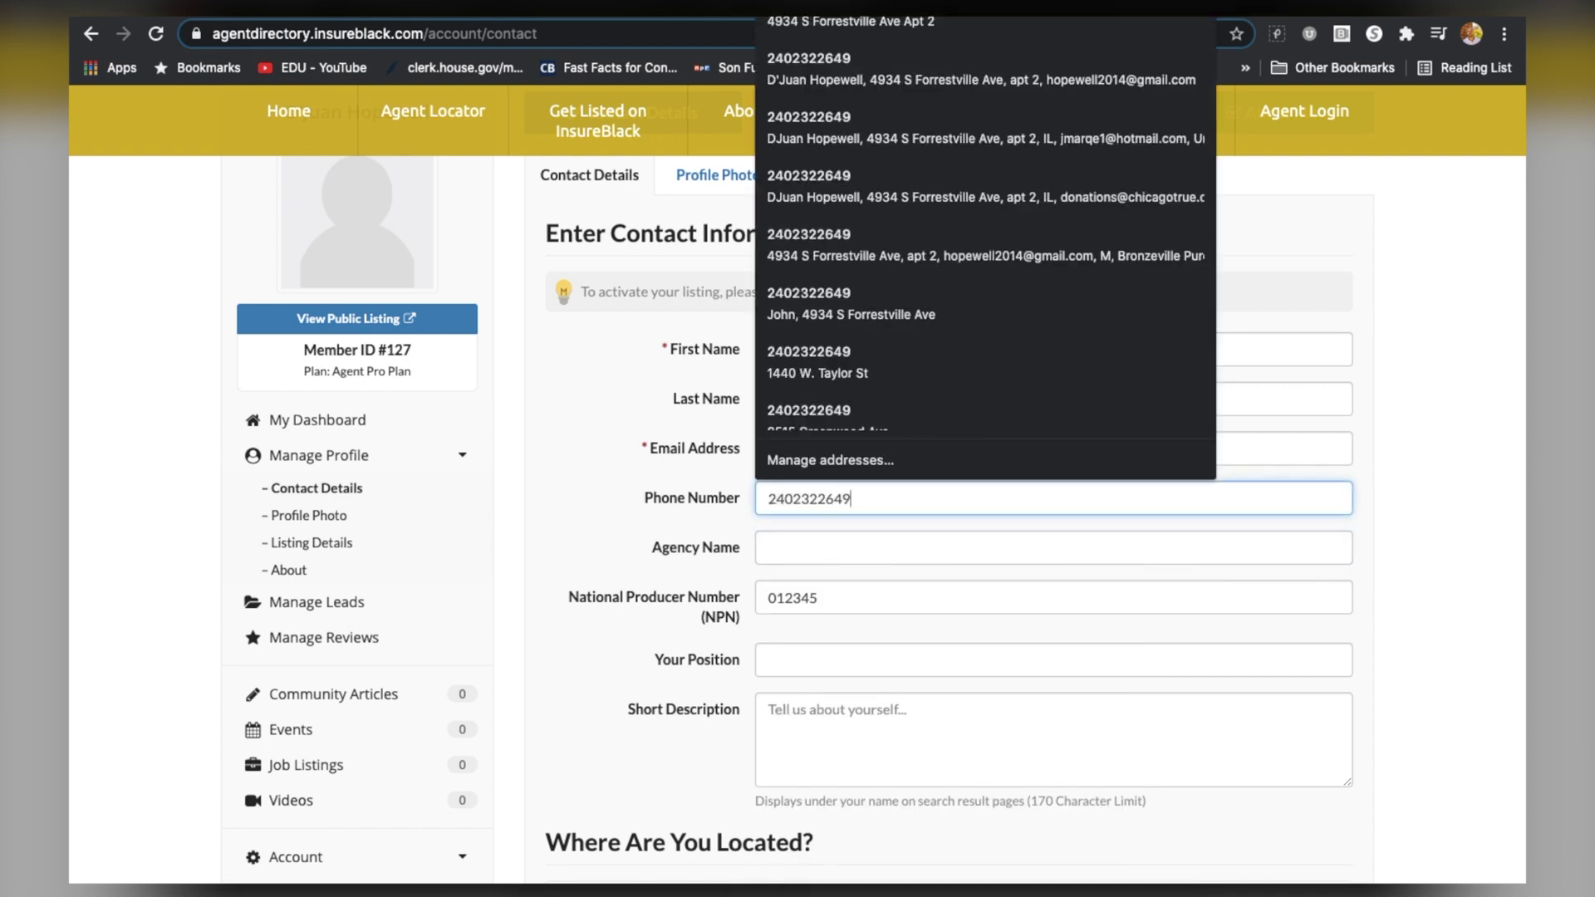
key(Tab)
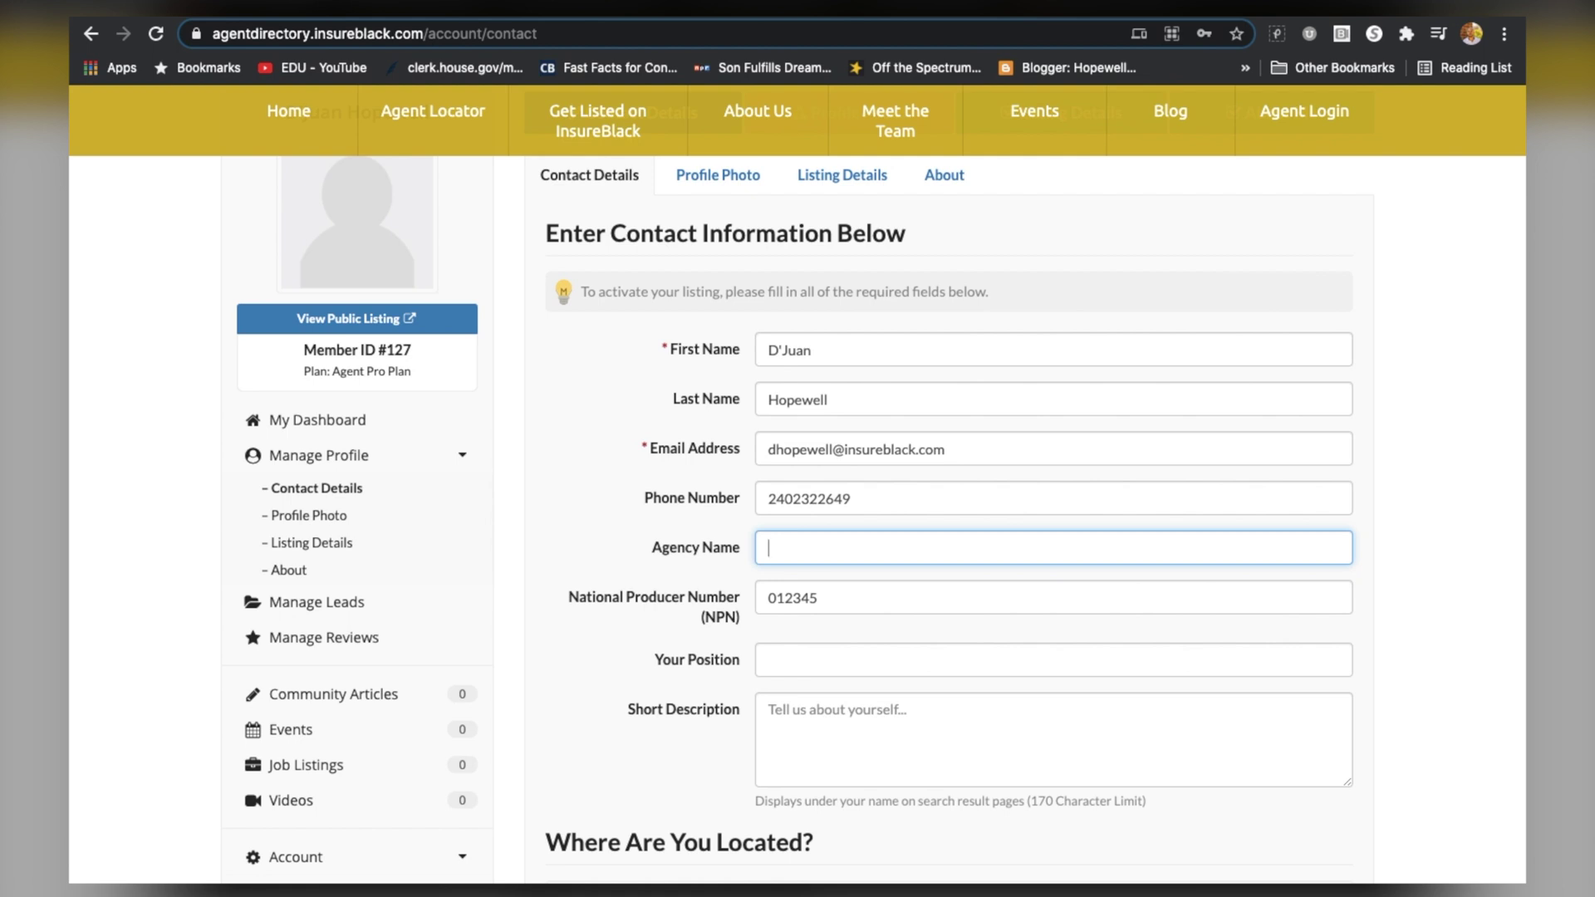
Enter the agency name and the short description 'I have 20 years of experience and can't wait to service you.'
scroll(1154, 530, down, 1)
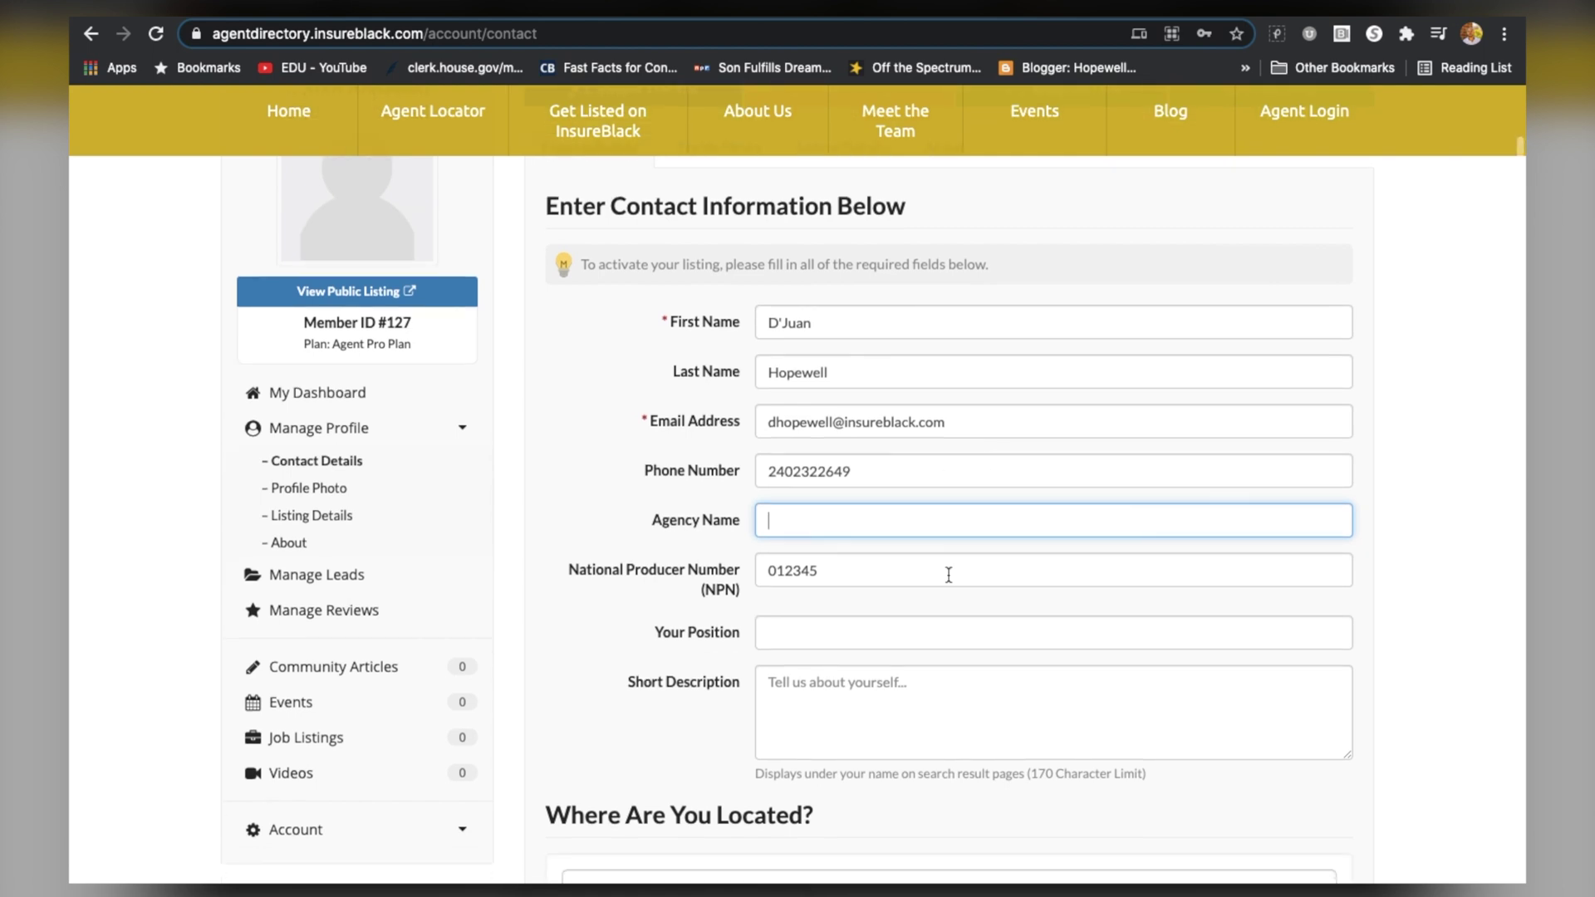
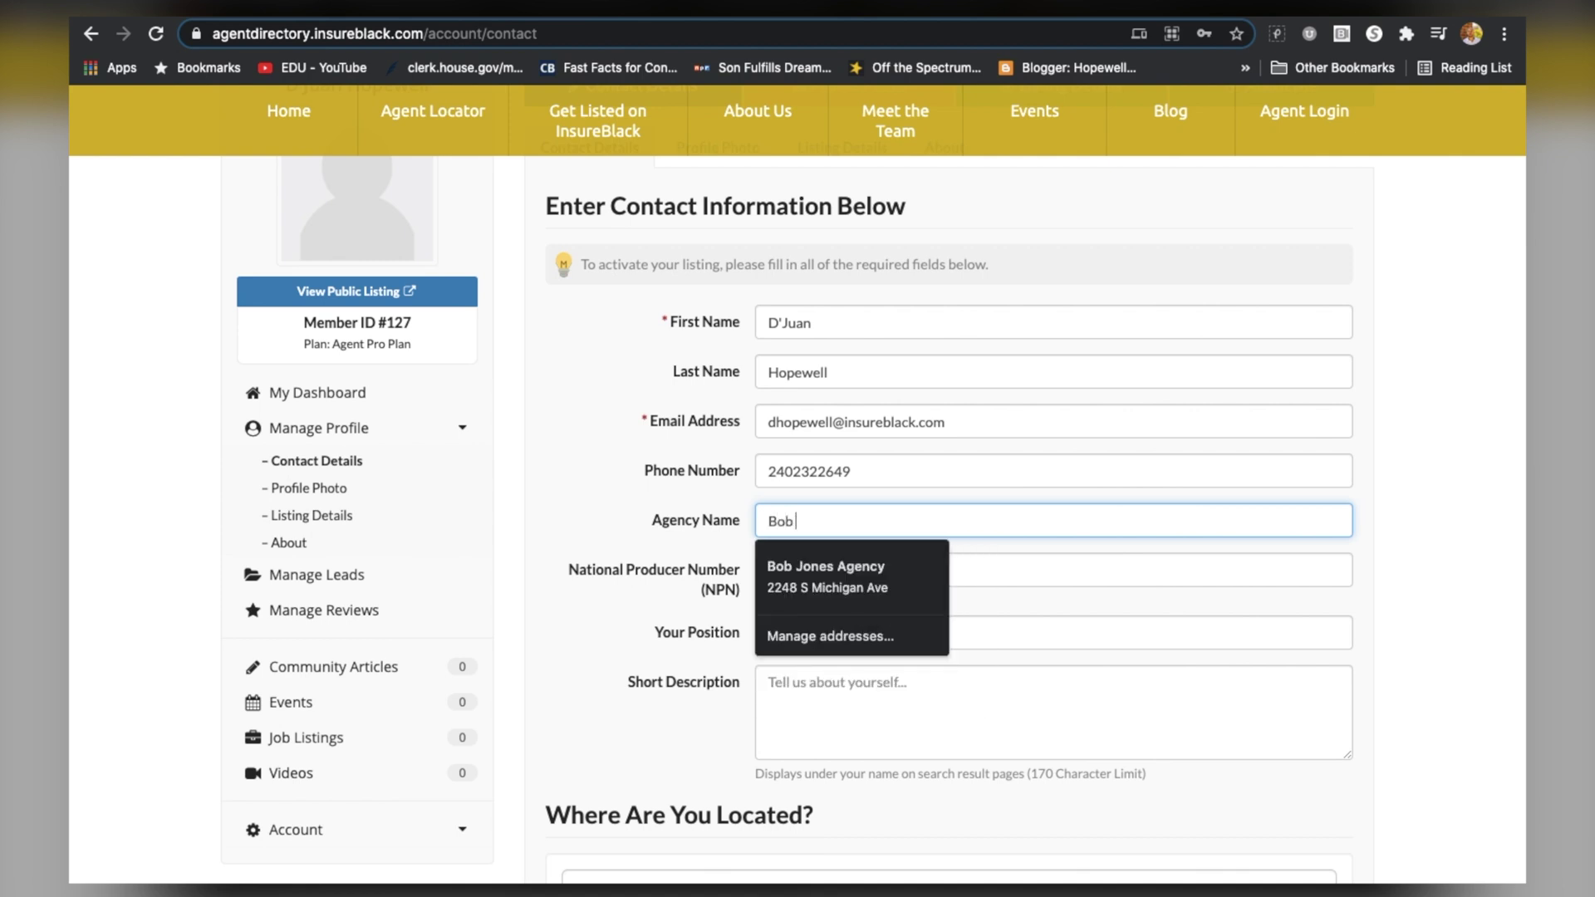
key(Tab)
key(Tab)
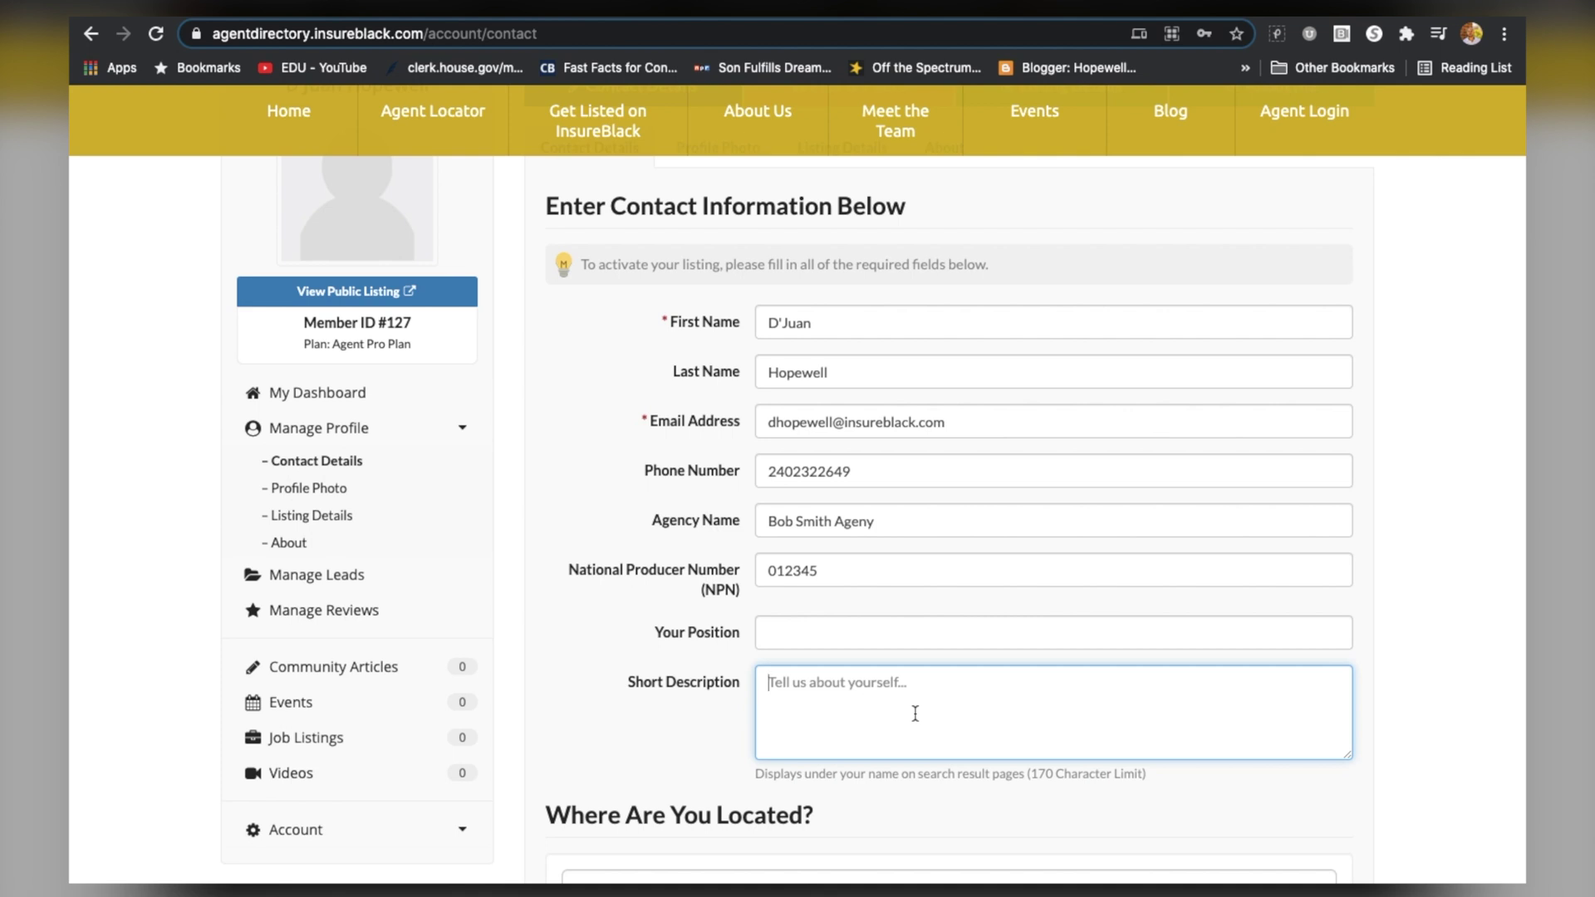
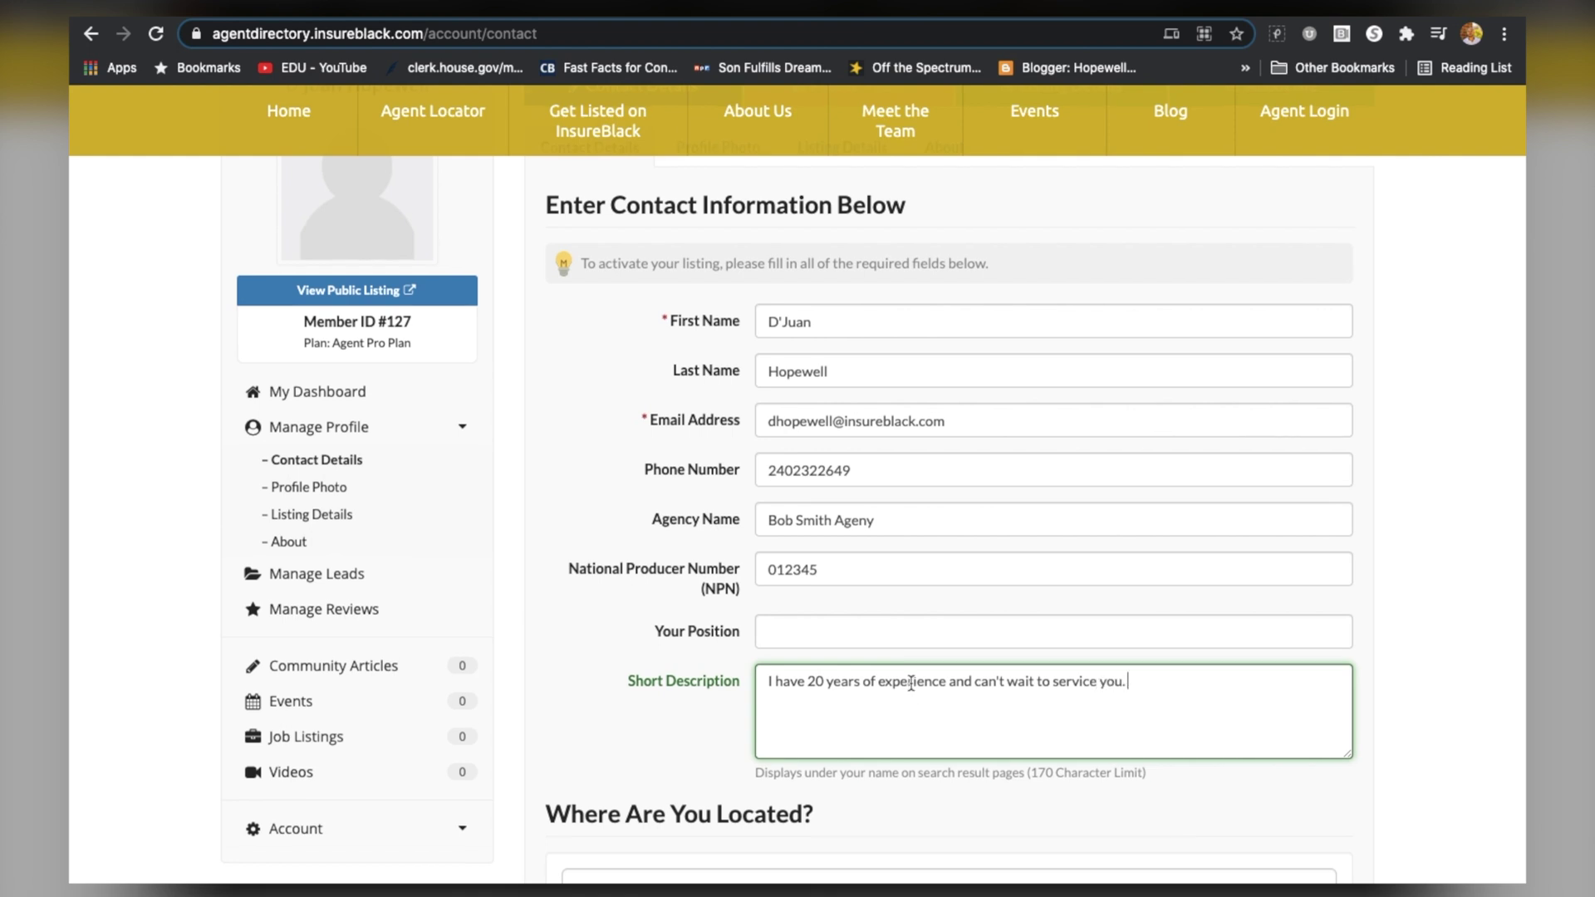
scroll(911, 683, down, 1)
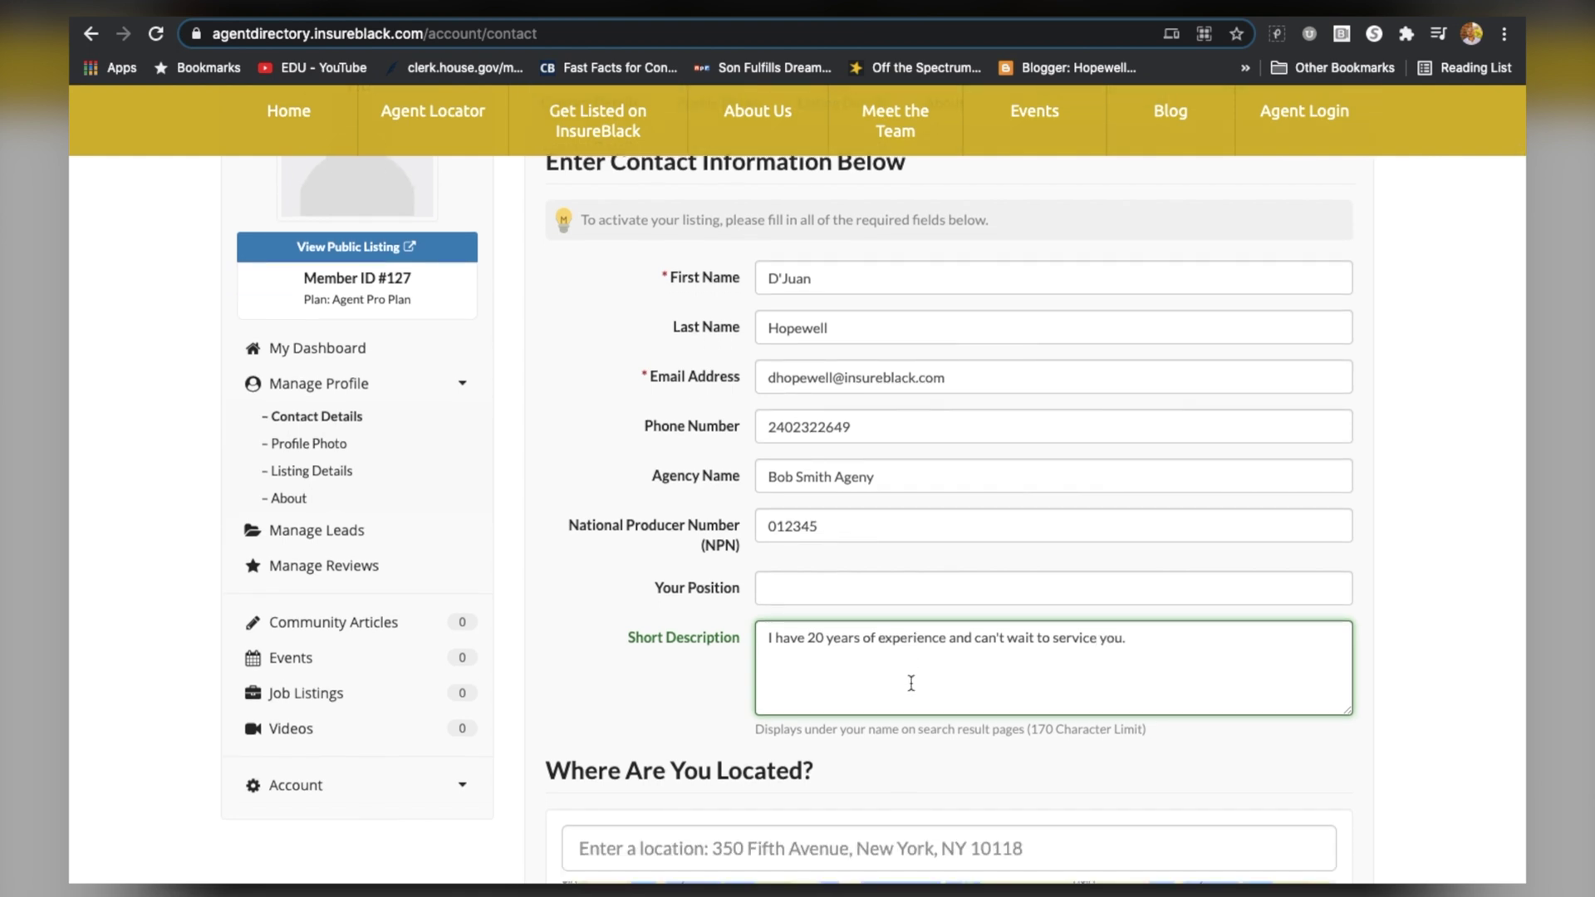
scroll(889, 701, down, 3)
Enter the agent's Chicago street address in Location and pick the matching suggestion
click(864, 725)
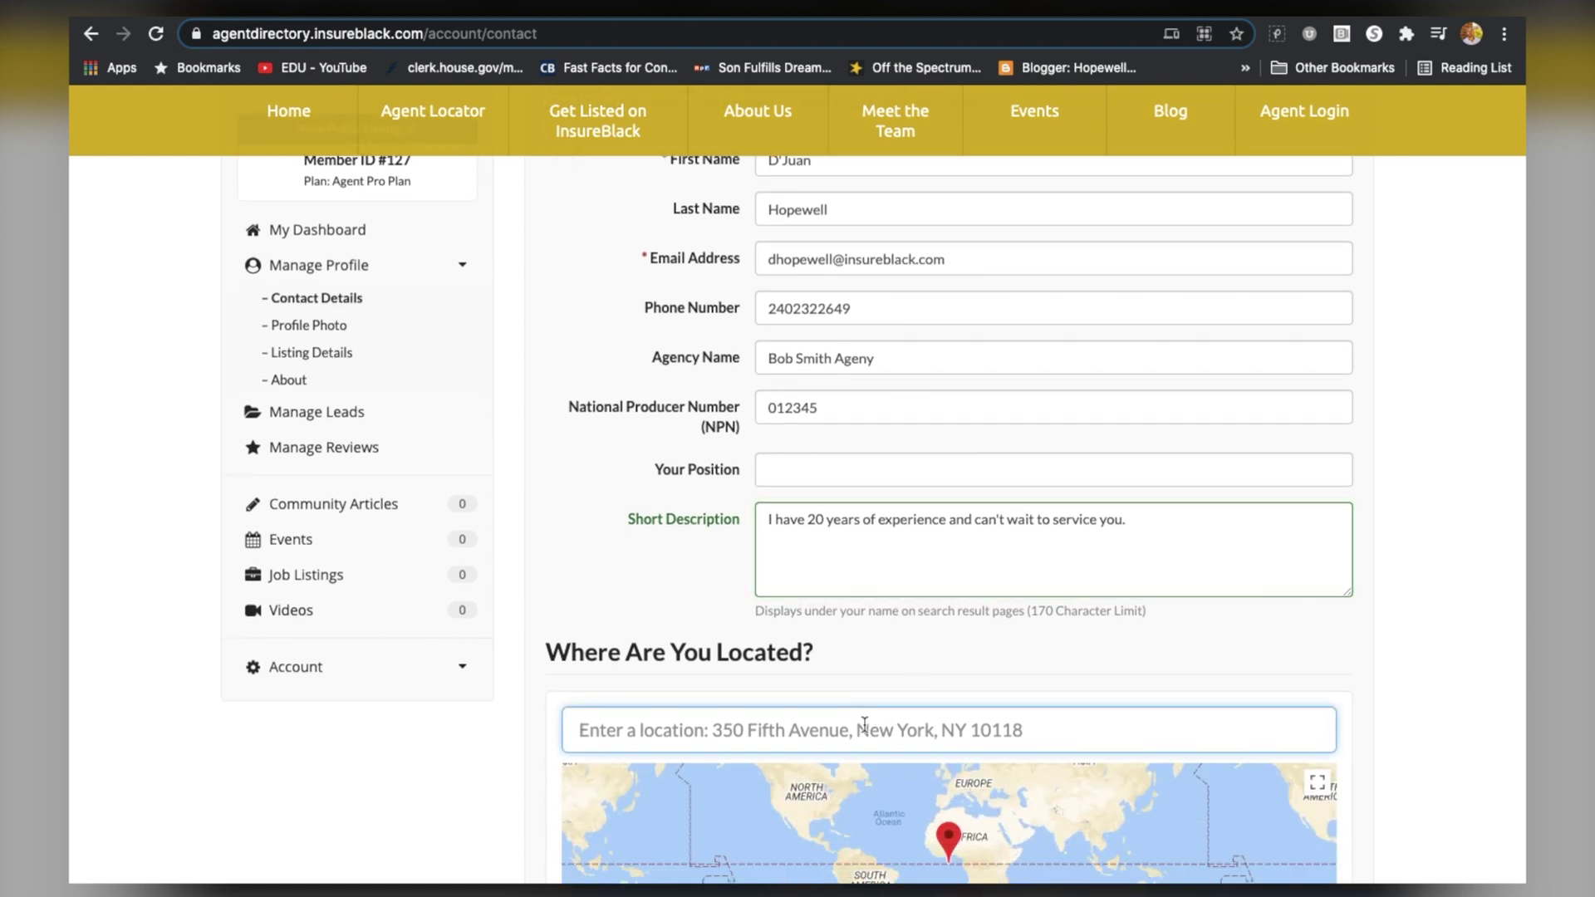
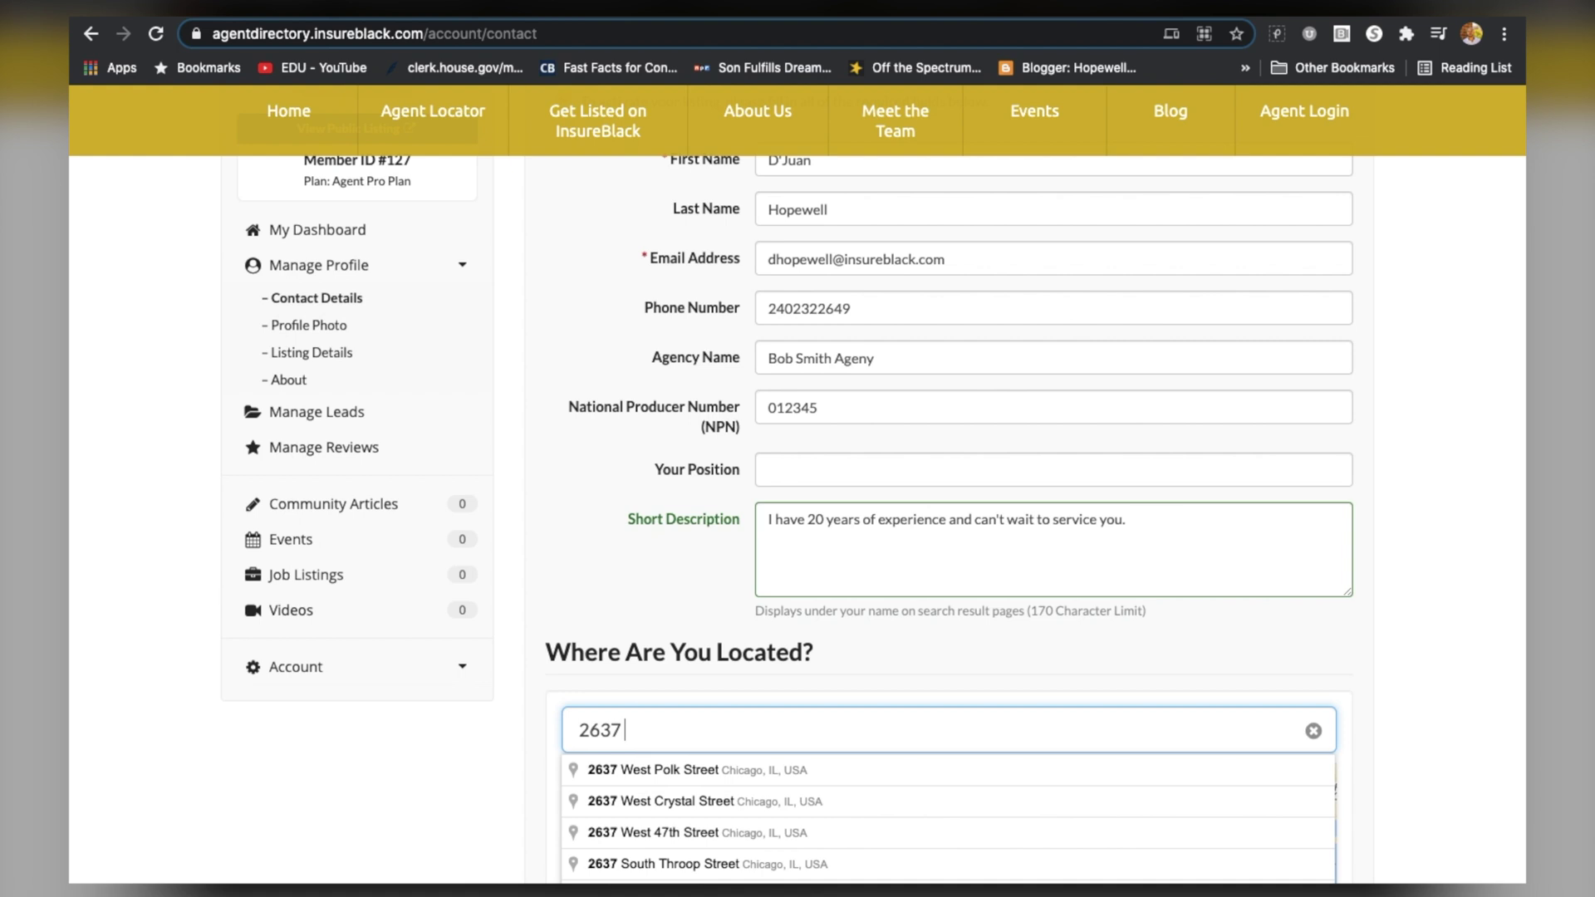
key(BackSpace)
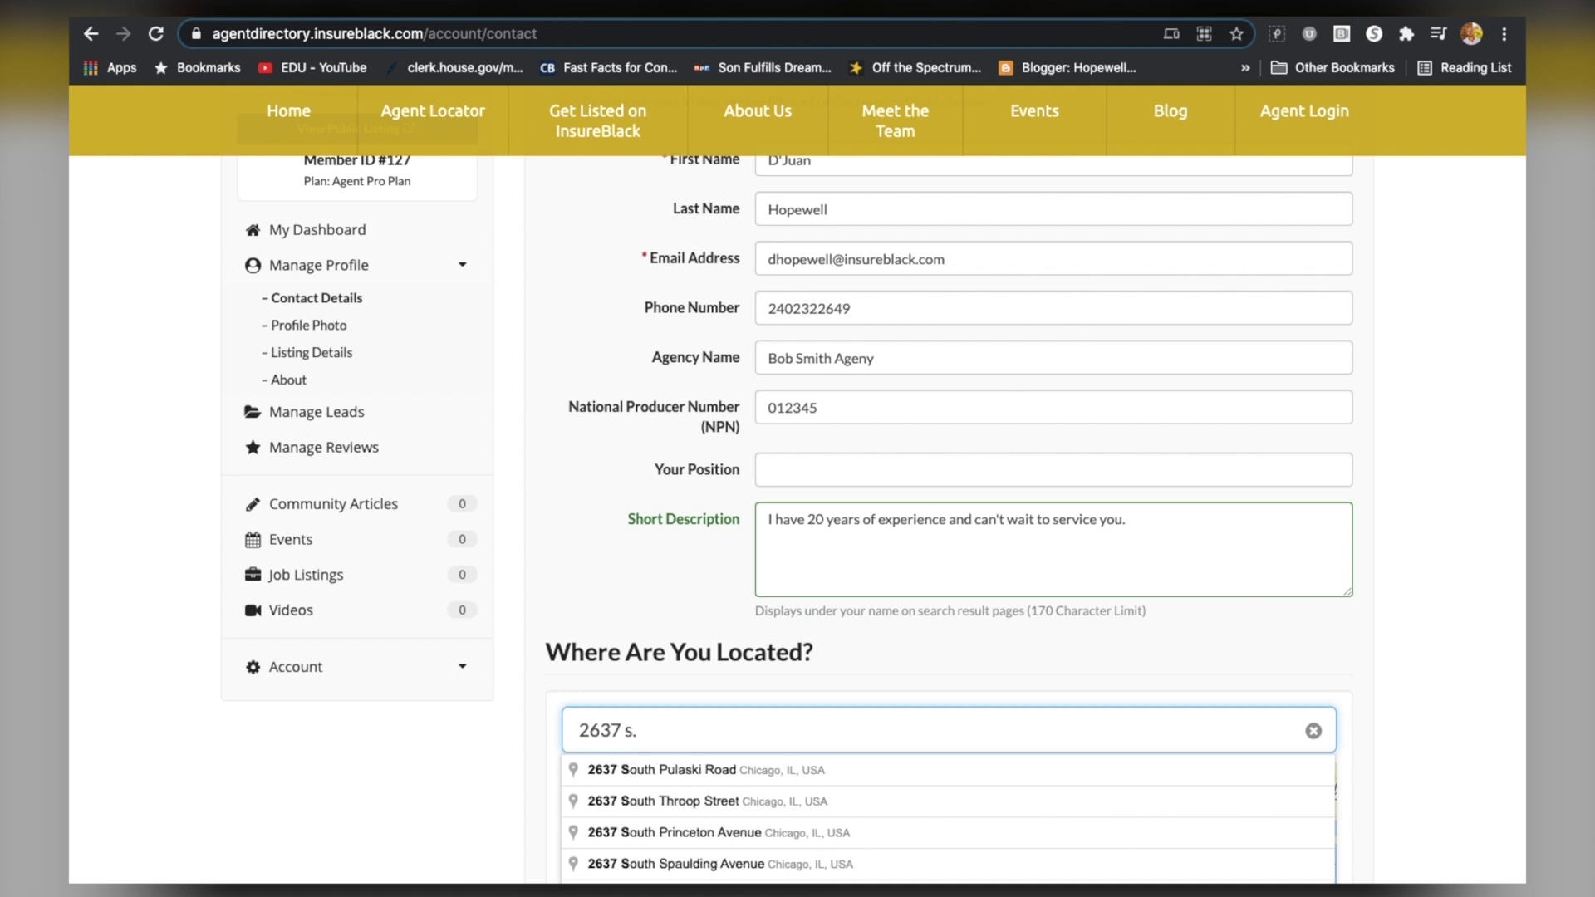
click(744, 770)
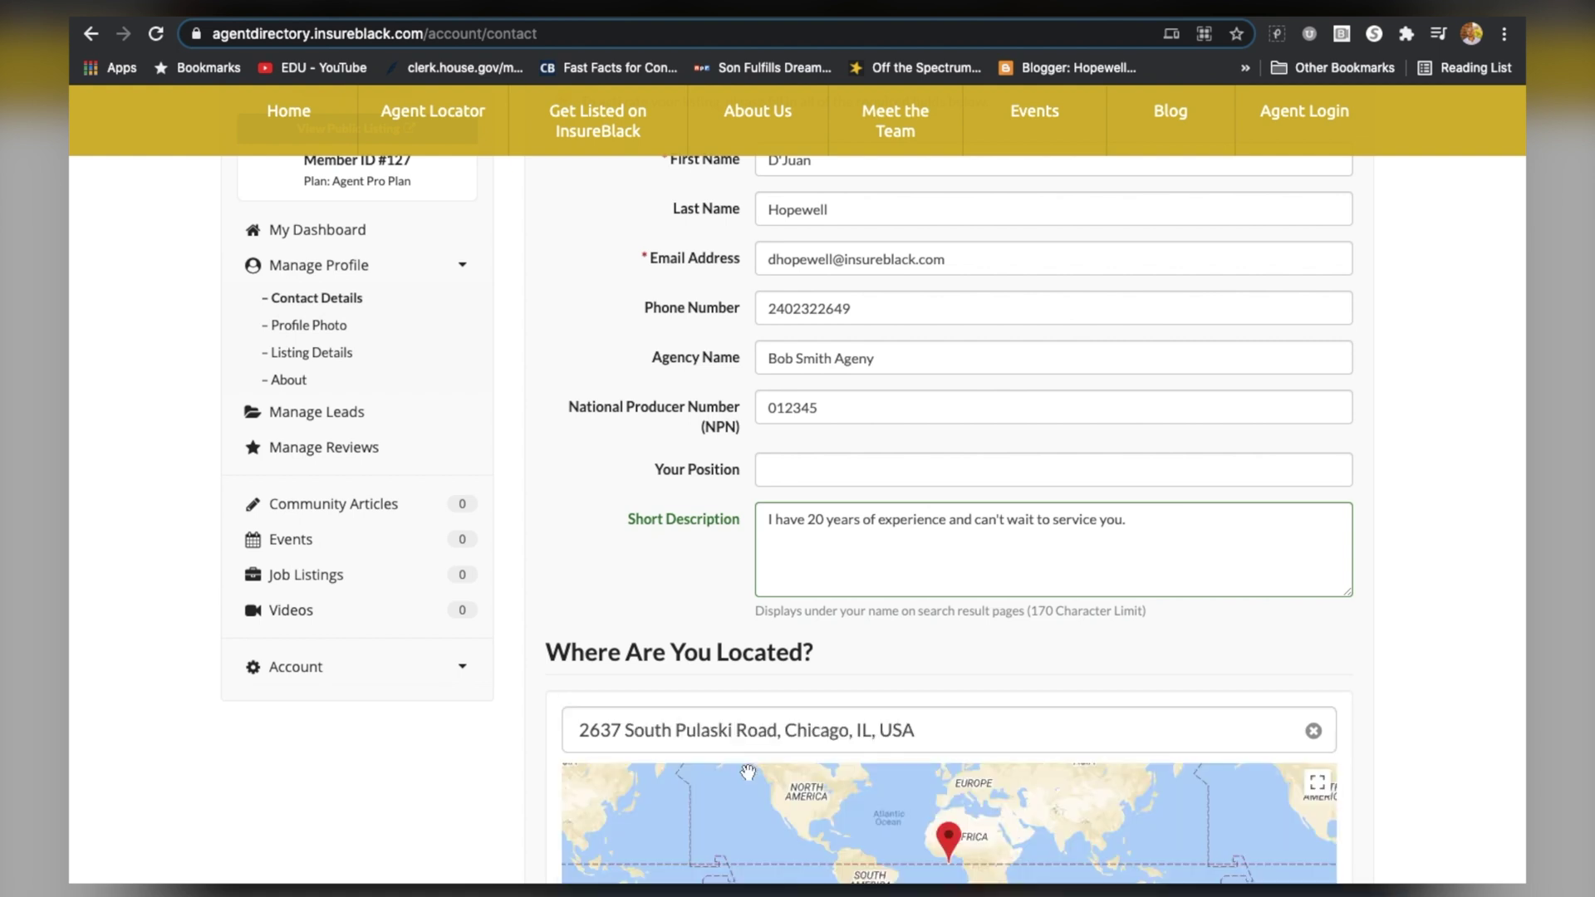
scroll(706, 663, down, 2)
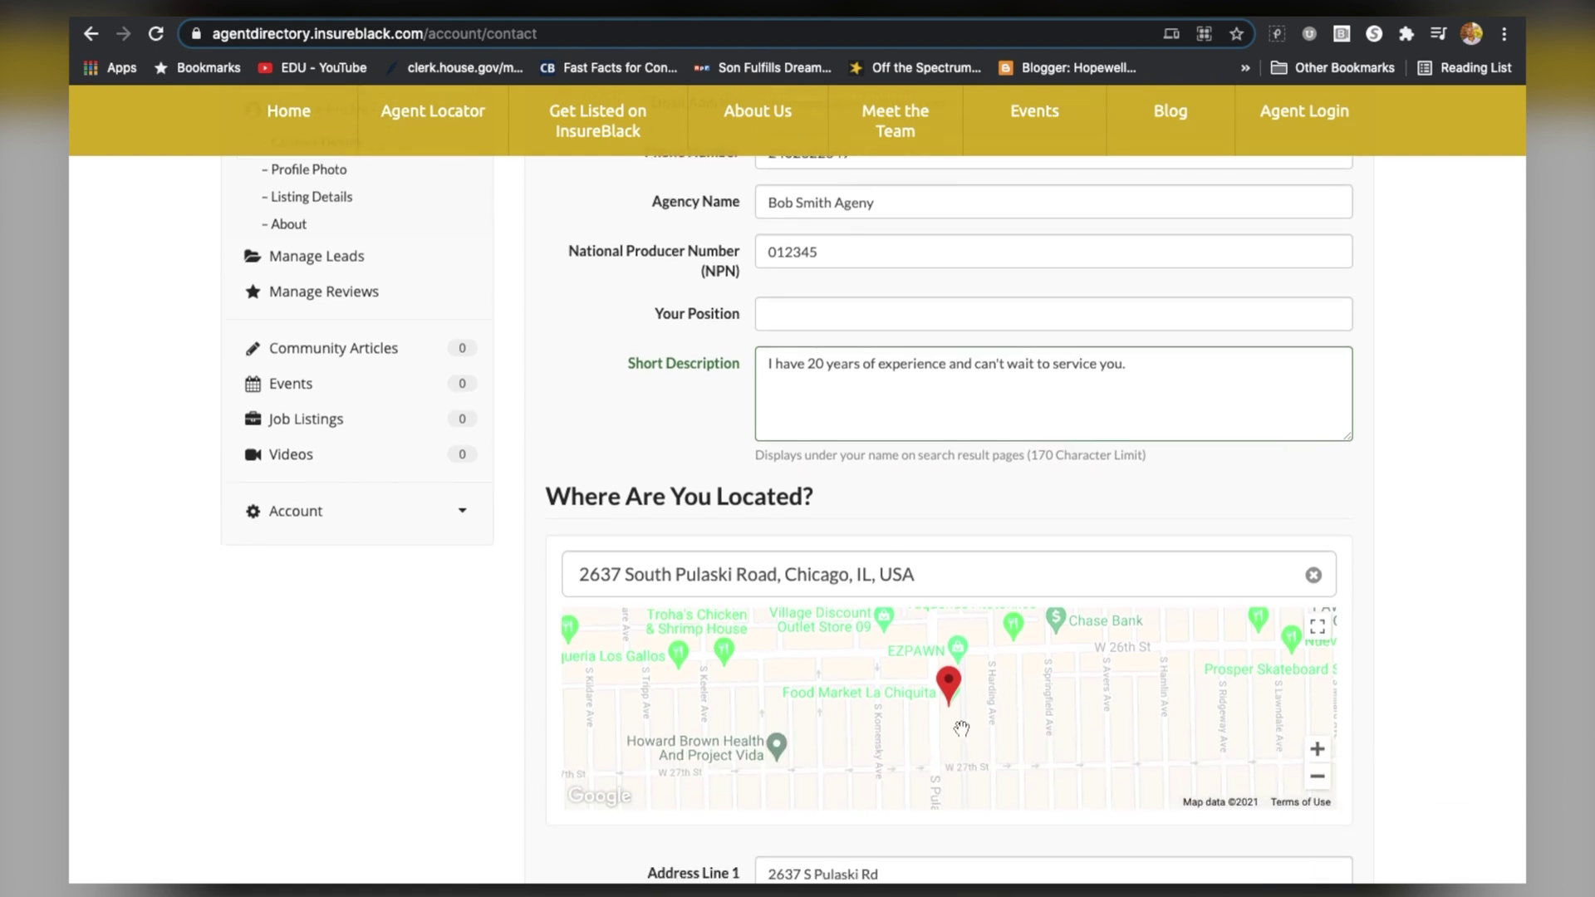
scroll(961, 729, down, 1)
scroll(961, 728, down, 3)
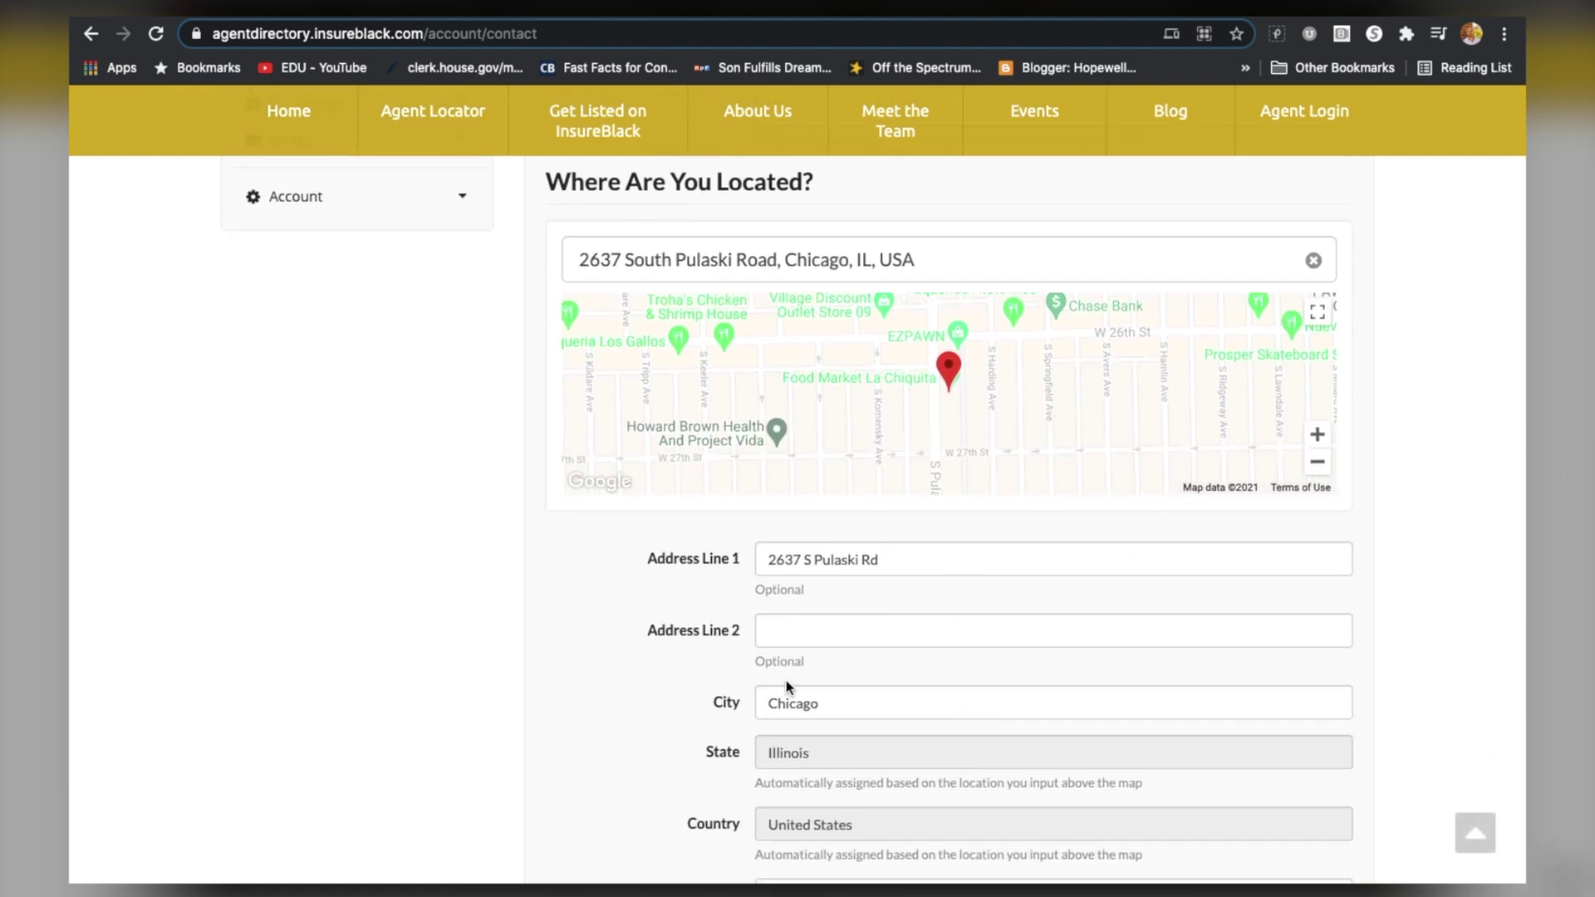
scroll(786, 683, down, 1)
scroll(786, 686, down, 4)
click(841, 636)
scroll(841, 636, down, 4)
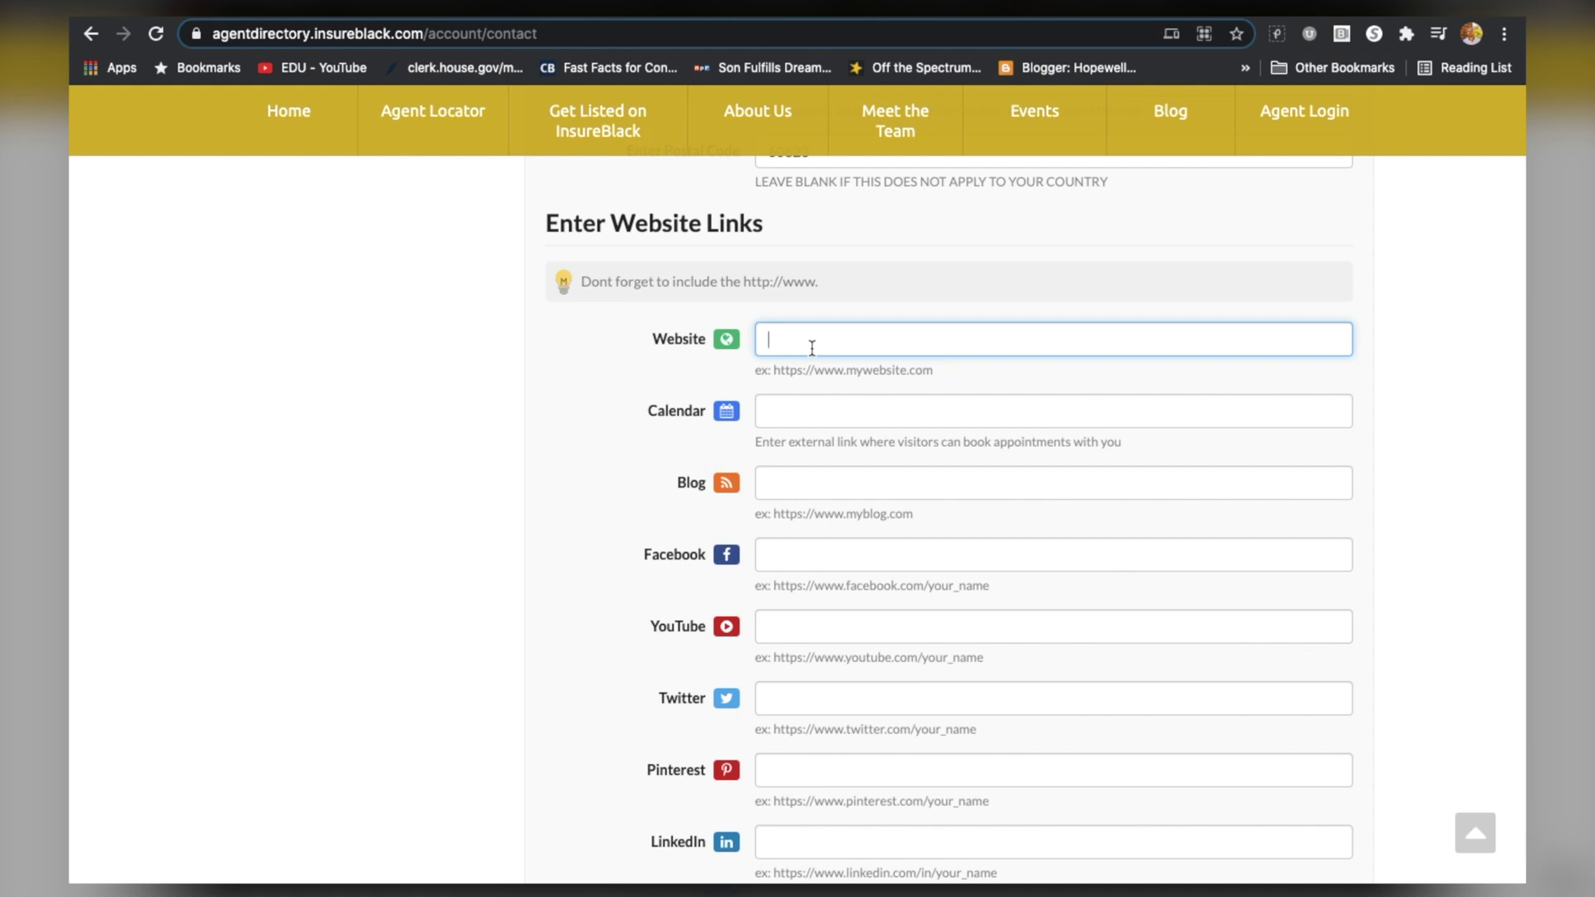
text(http:/)
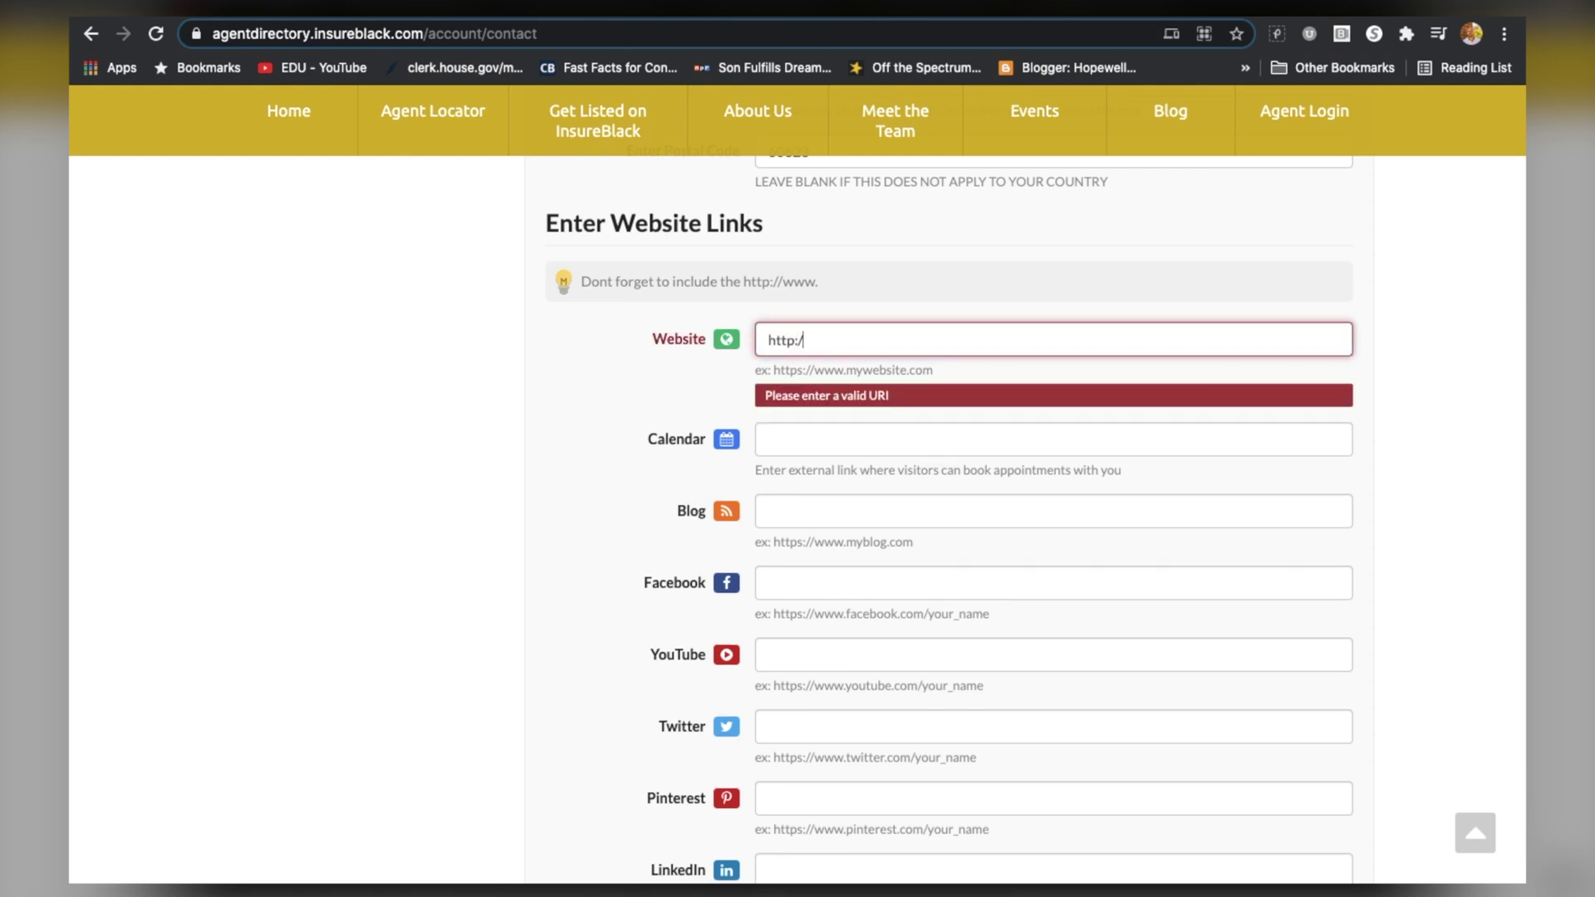
text(/www.insure)
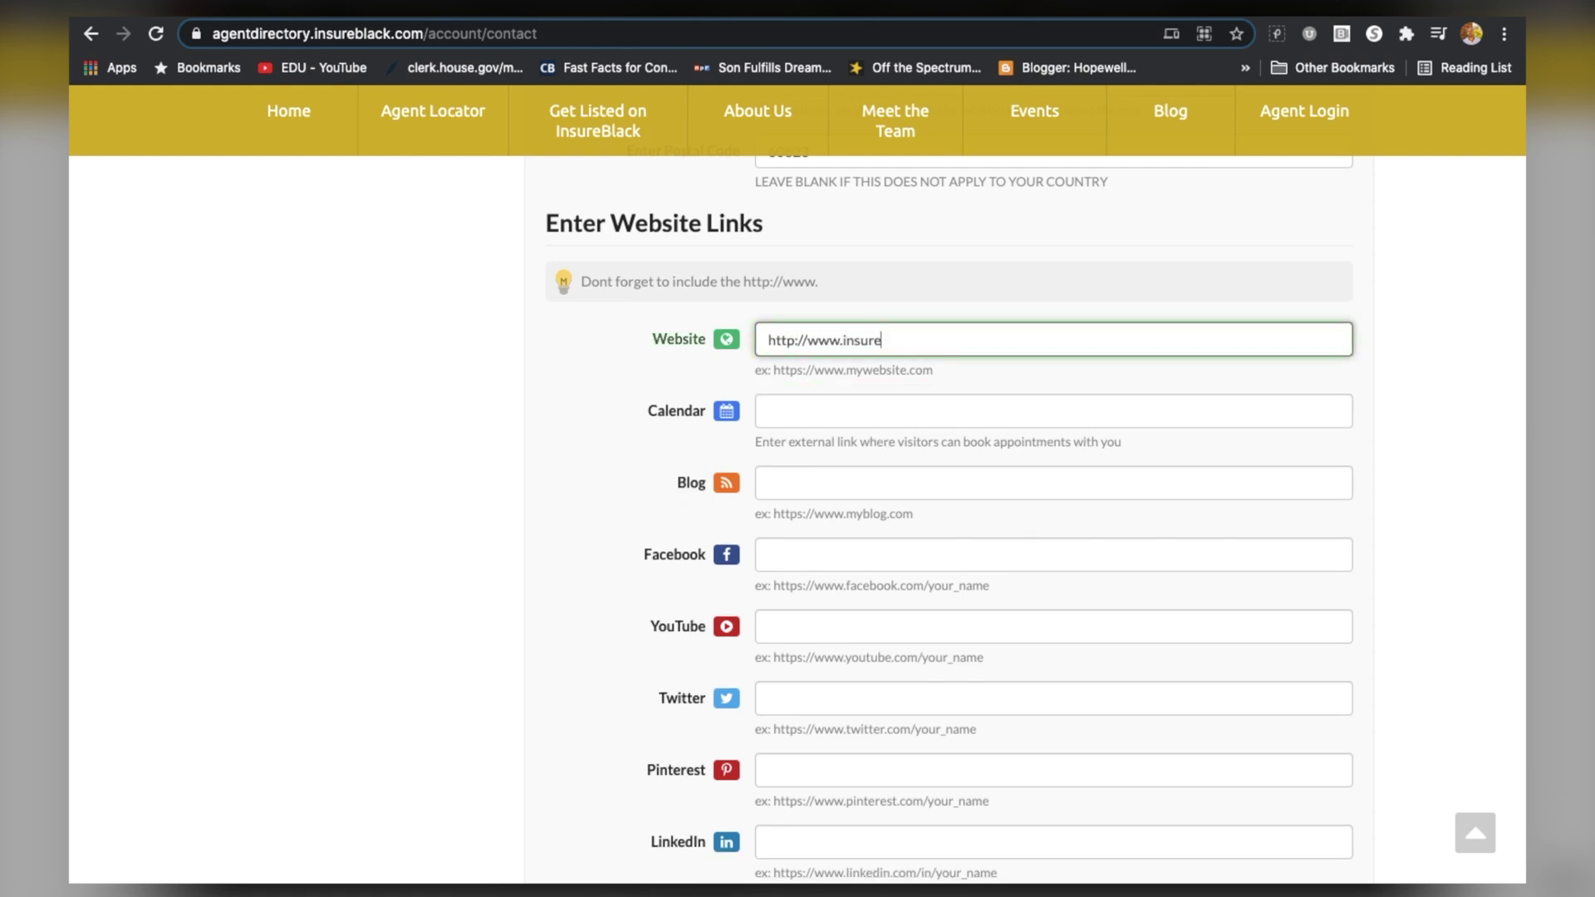
text(black.com)
key(Tab)
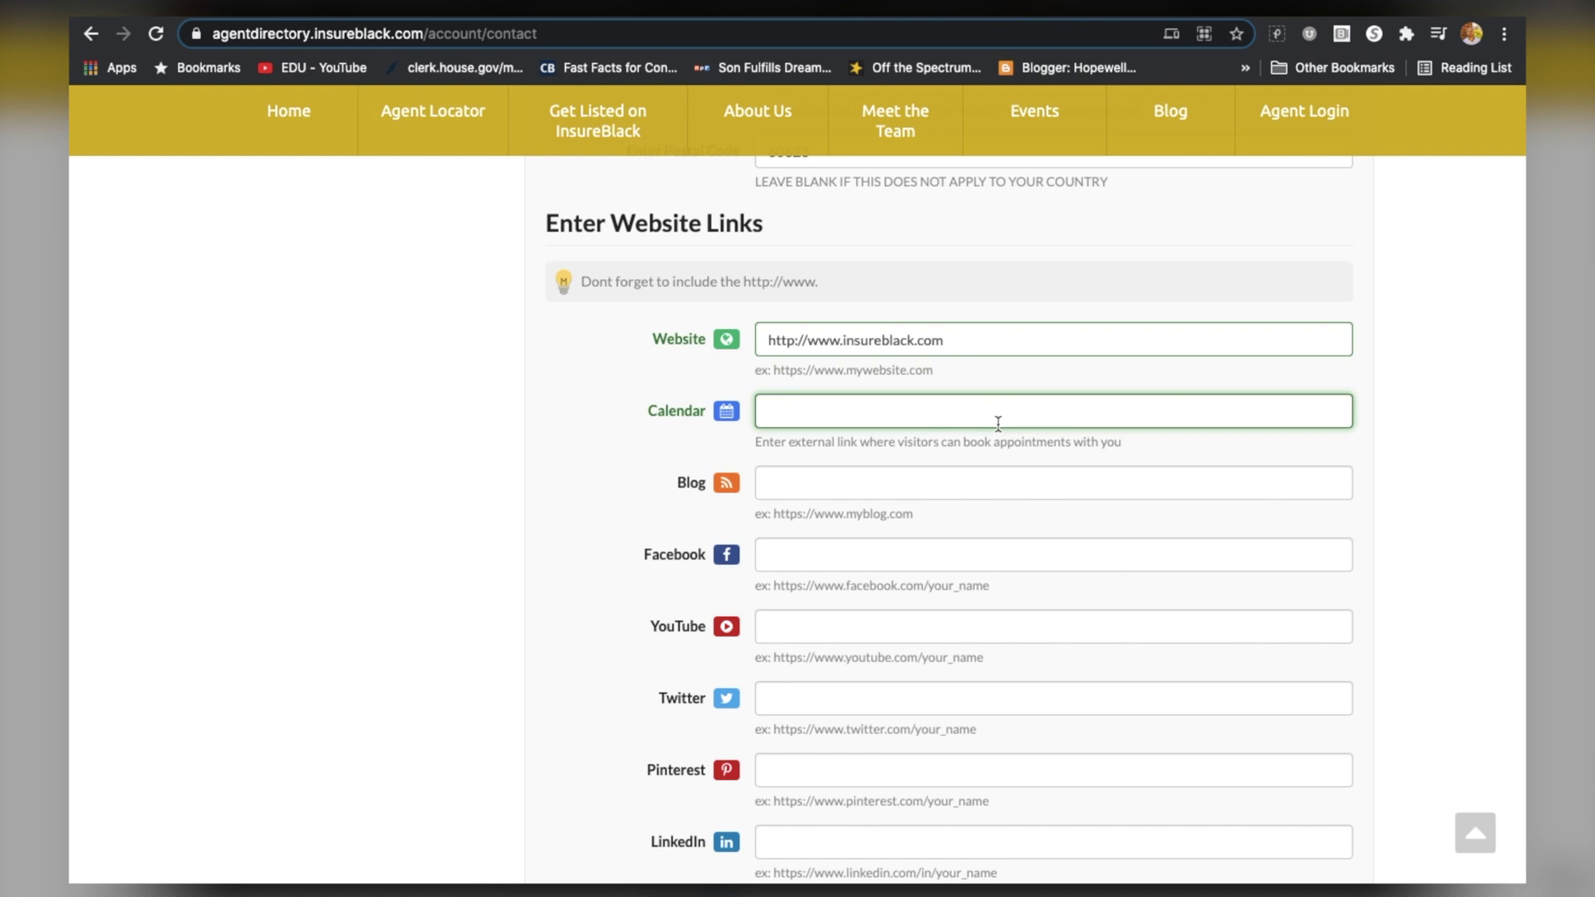
scroll(926, 415, down, 1)
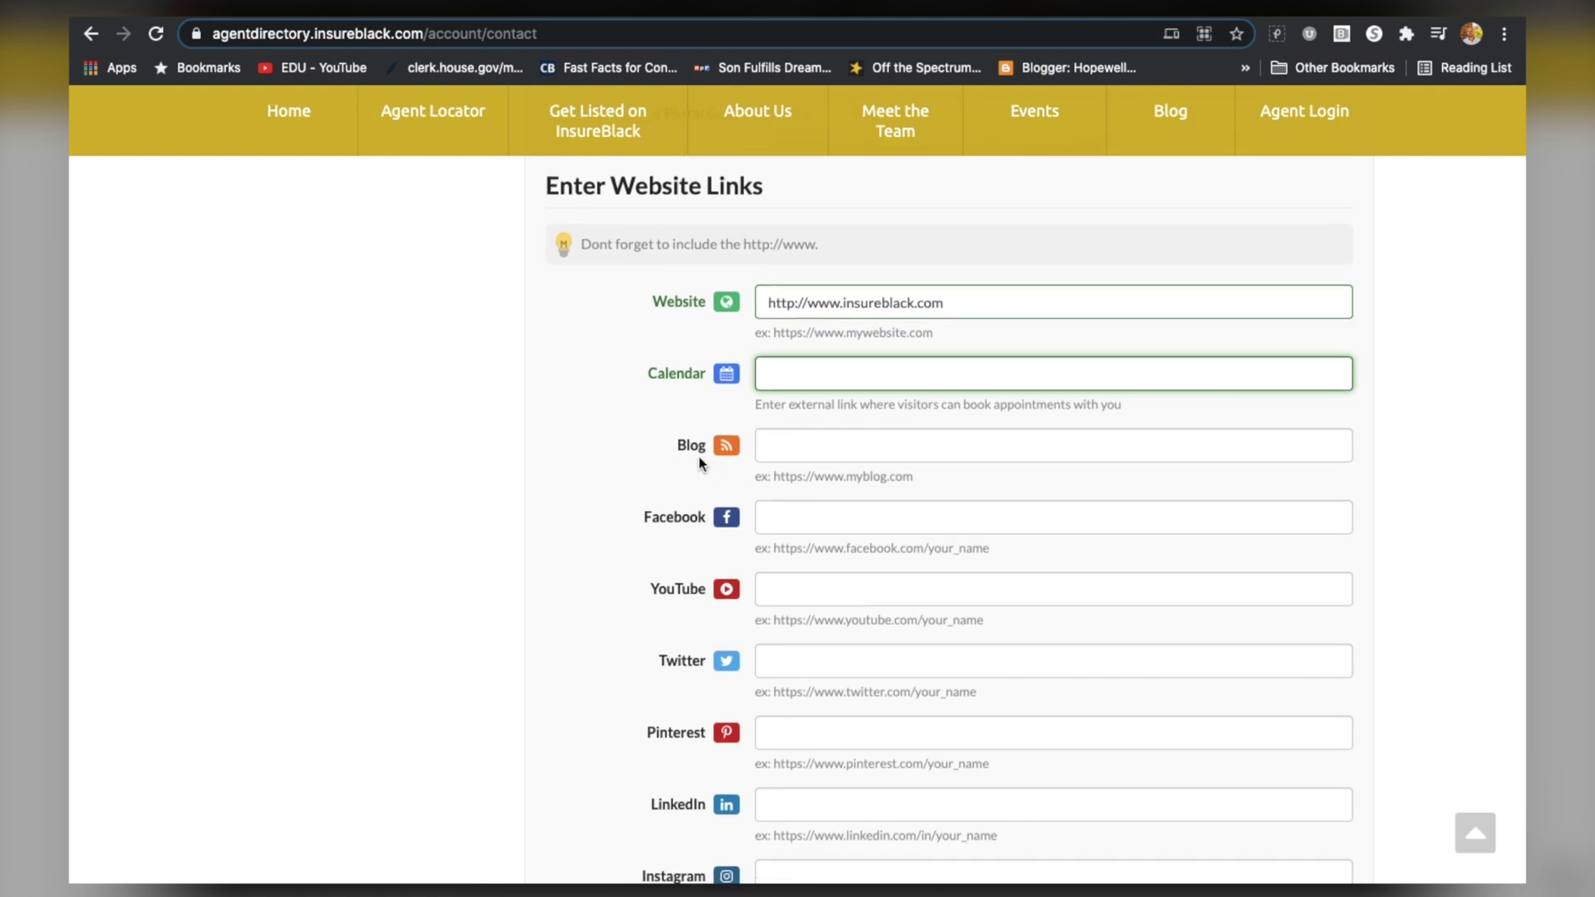
scroll(993, 449, down, 1)
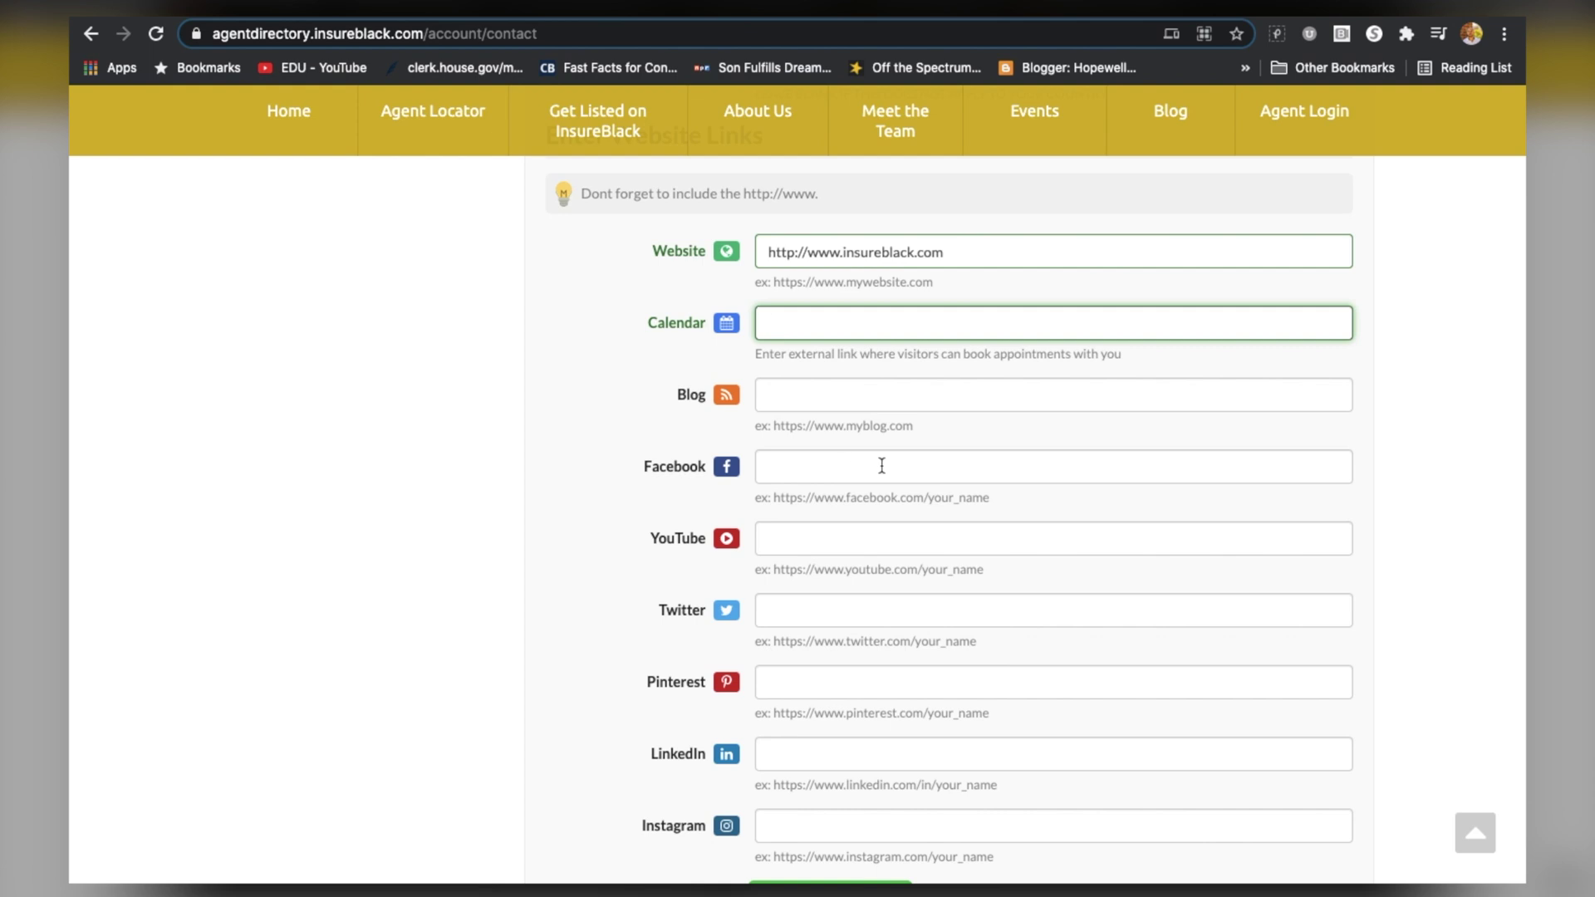
Copy the InsureBlack Facebook page and YouTube channel addresses into their link fields
click(713, 18)
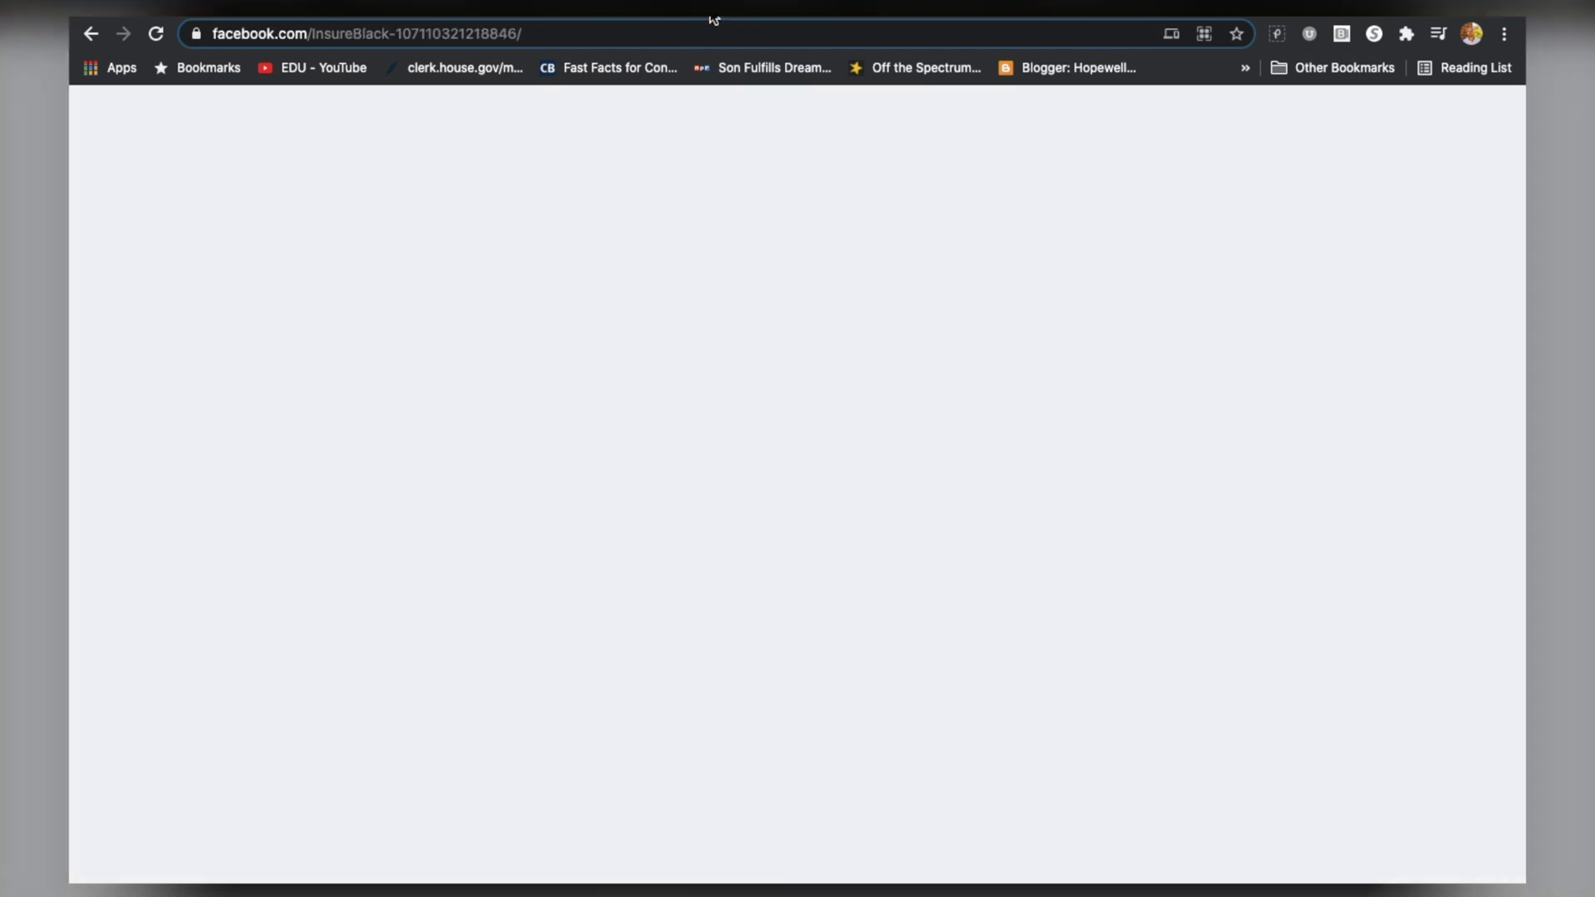
click(446, 37)
key(ctrl+c)
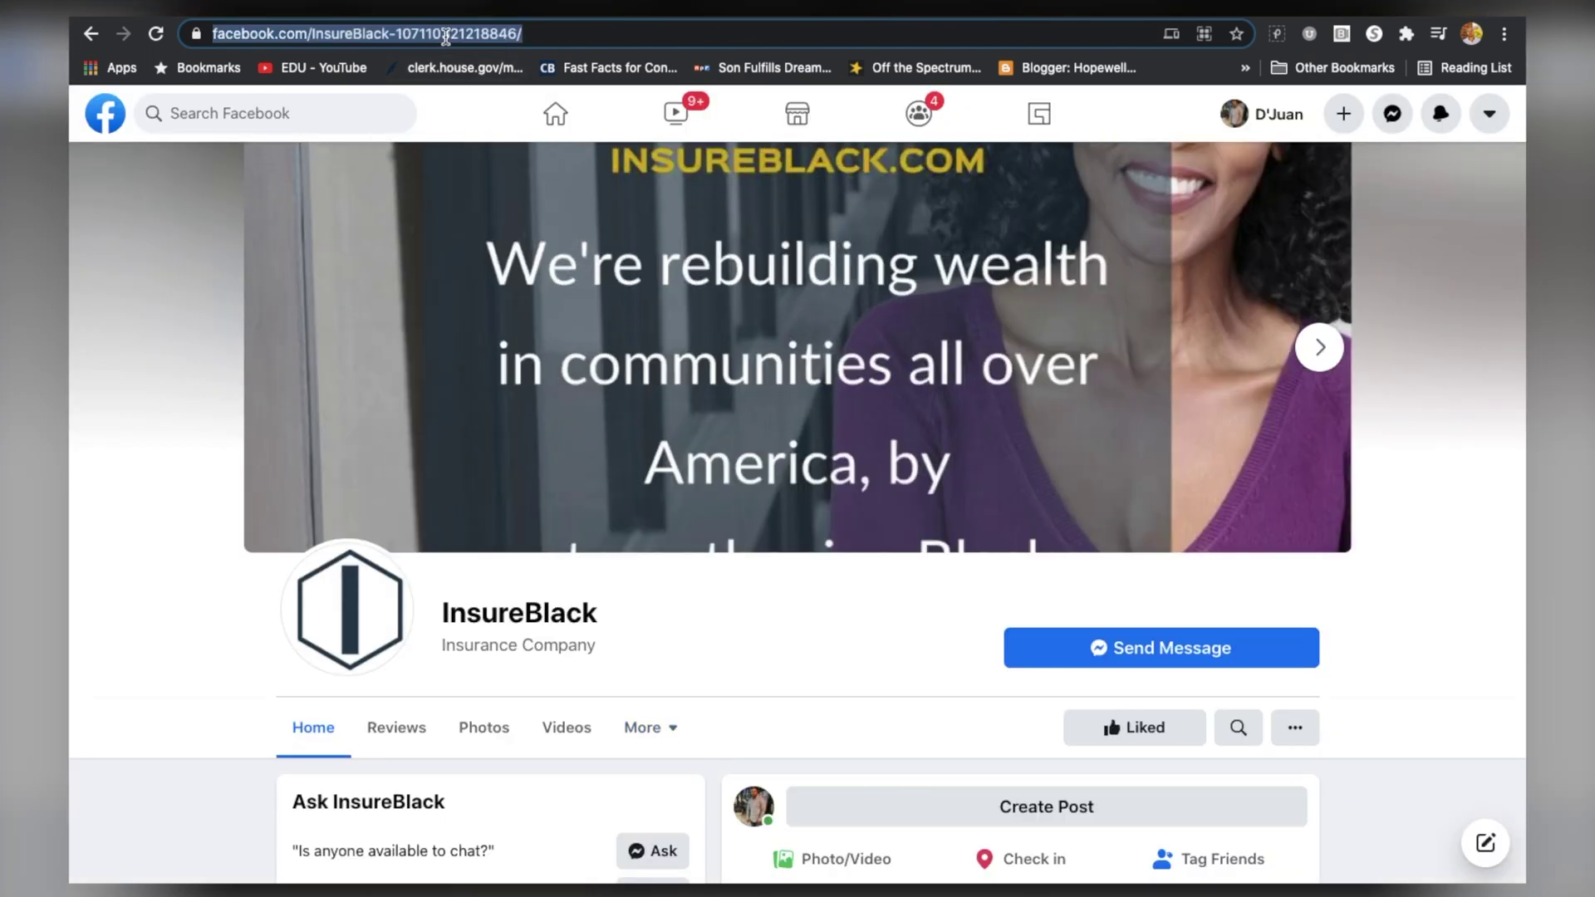
click(532, 19)
click(833, 469)
key(ctrl+v)
click(835, 533)
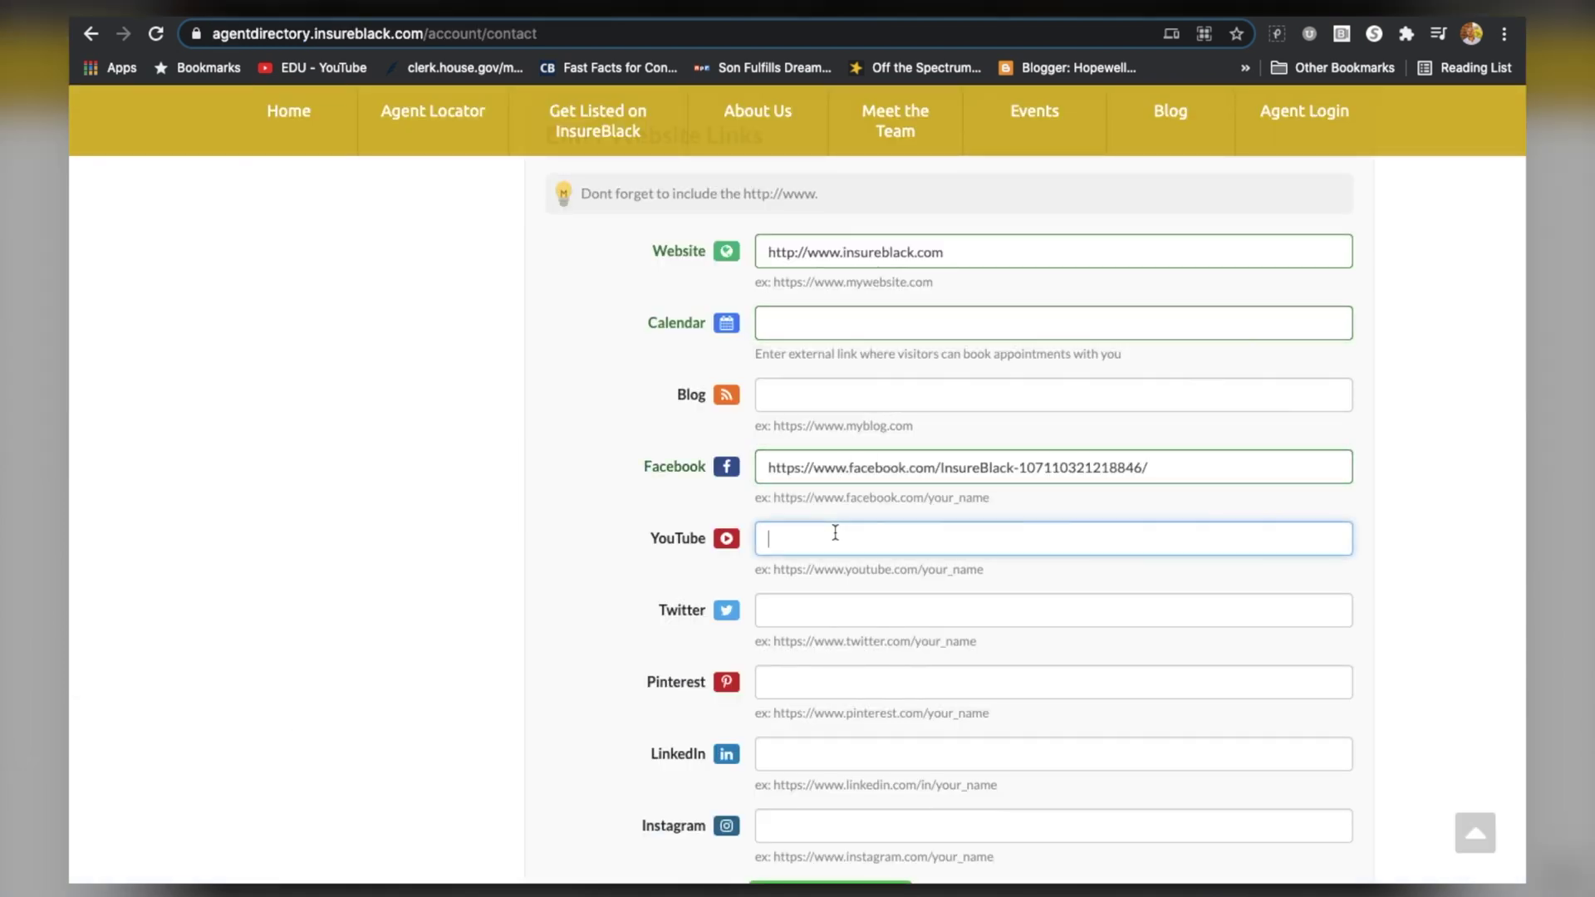
click(494, 18)
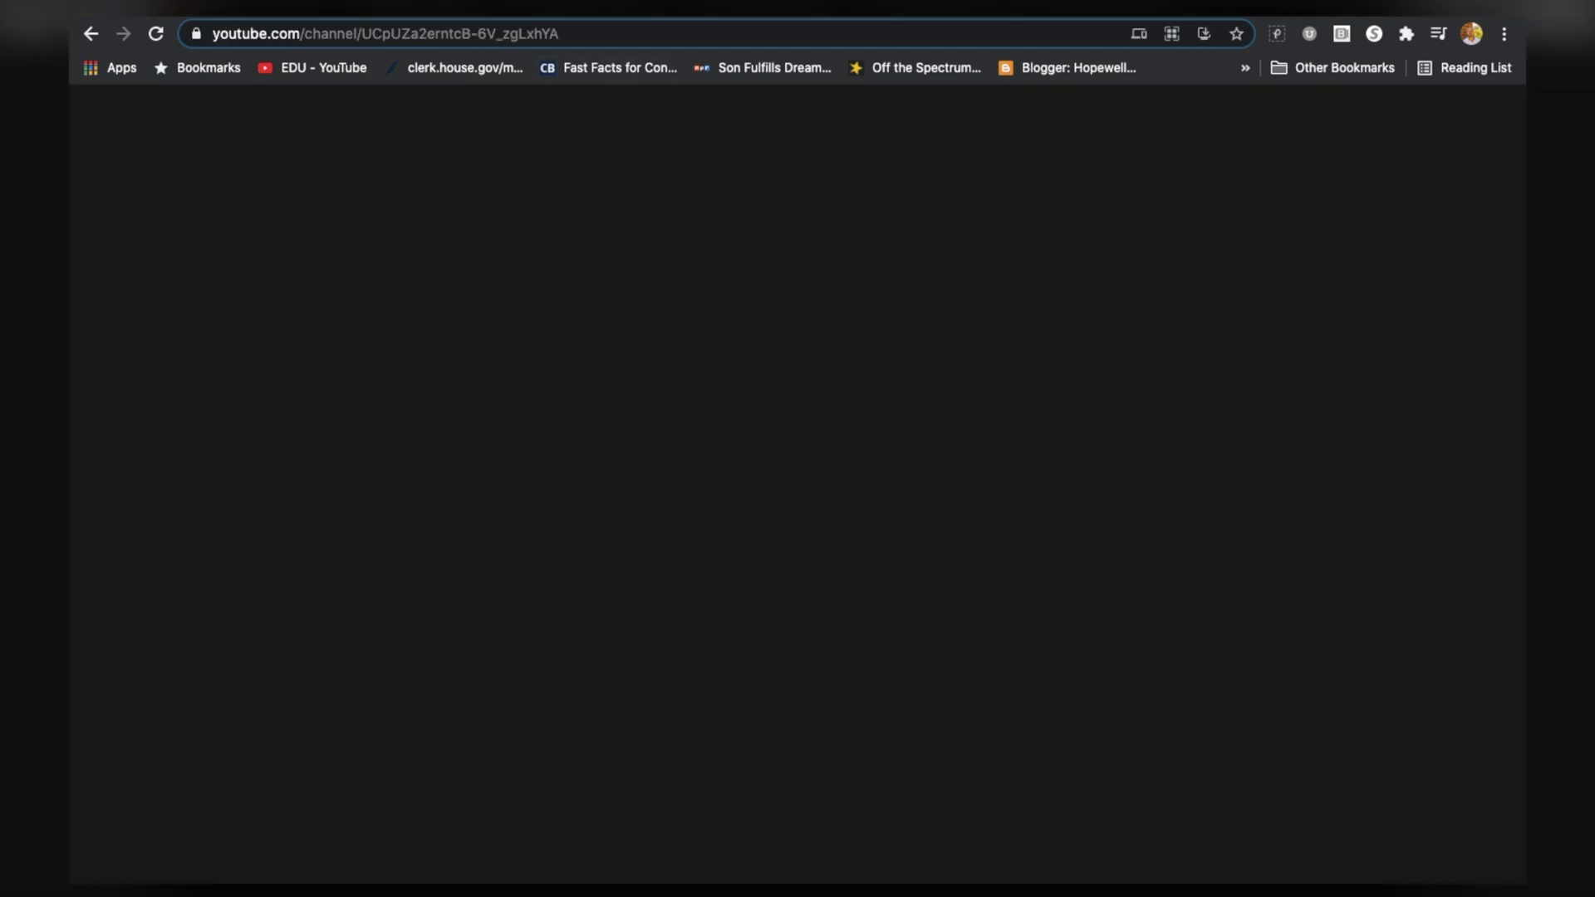
click(413, 26)
key(ctrl+c)
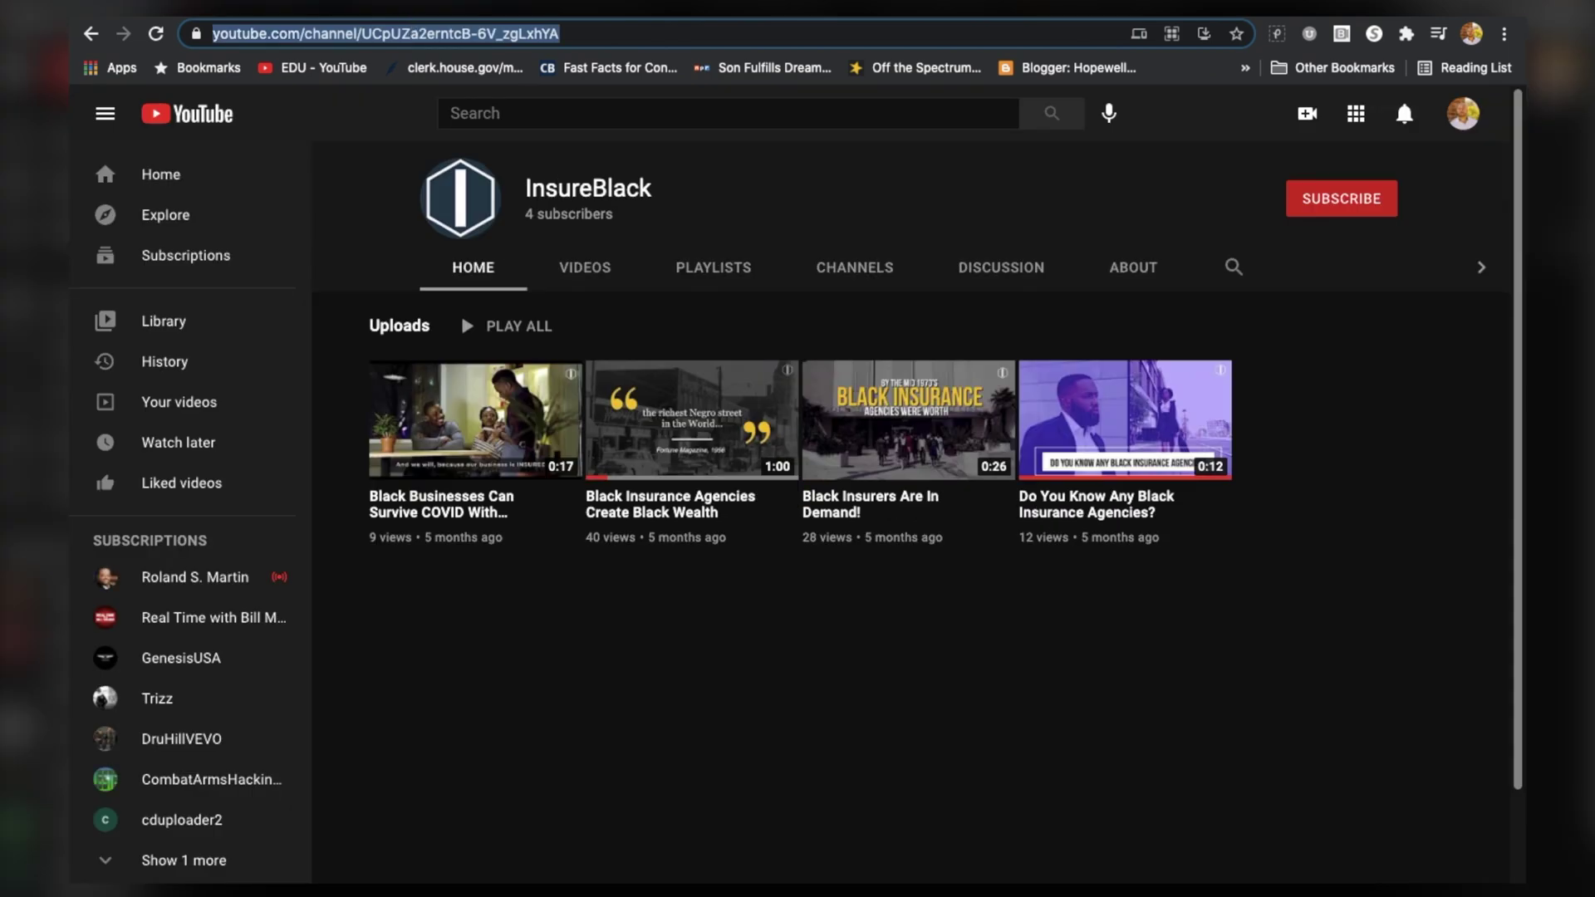
key(ctrl+shift+Tab)
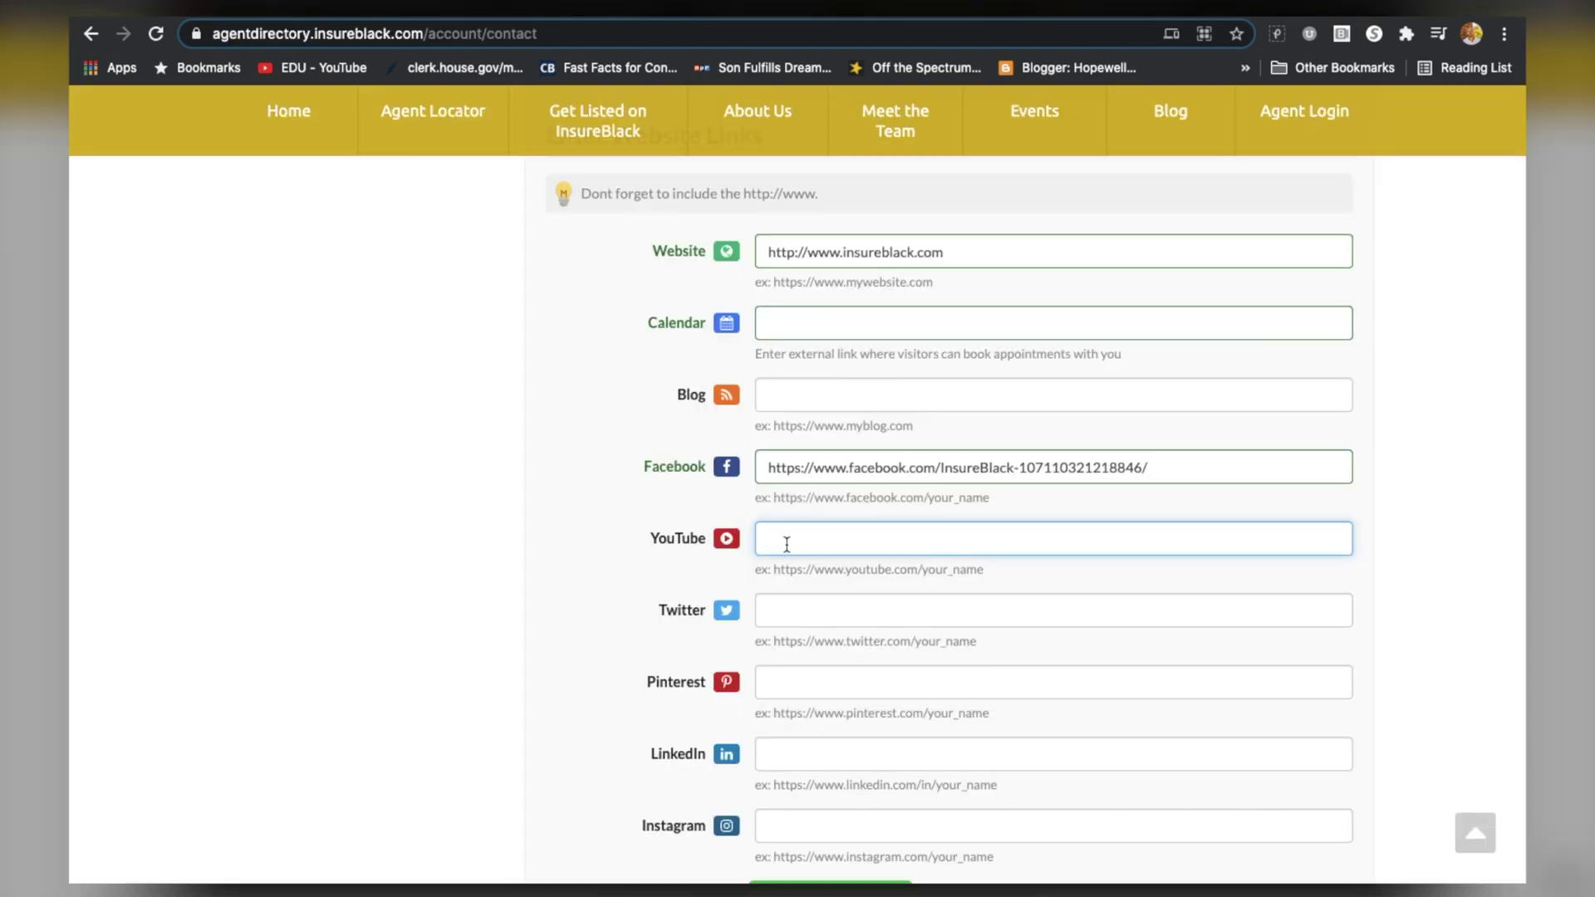
key(ctrl+v)
Copy the LinkedIn profile address into the LinkedIn field
scroll(796, 702, down, 2)
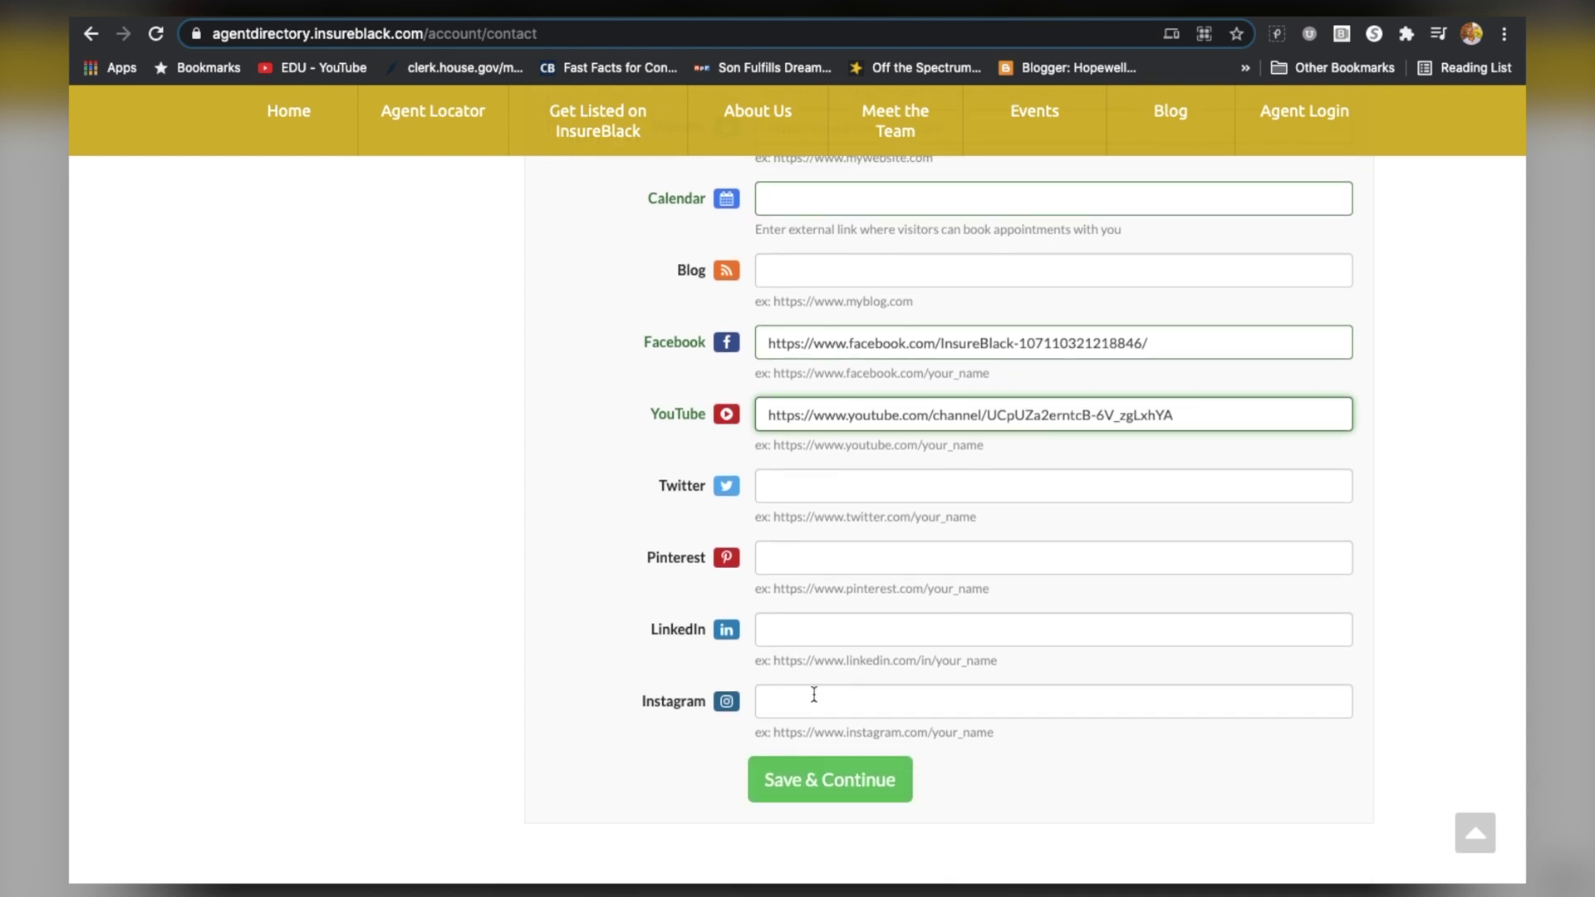
click(808, 626)
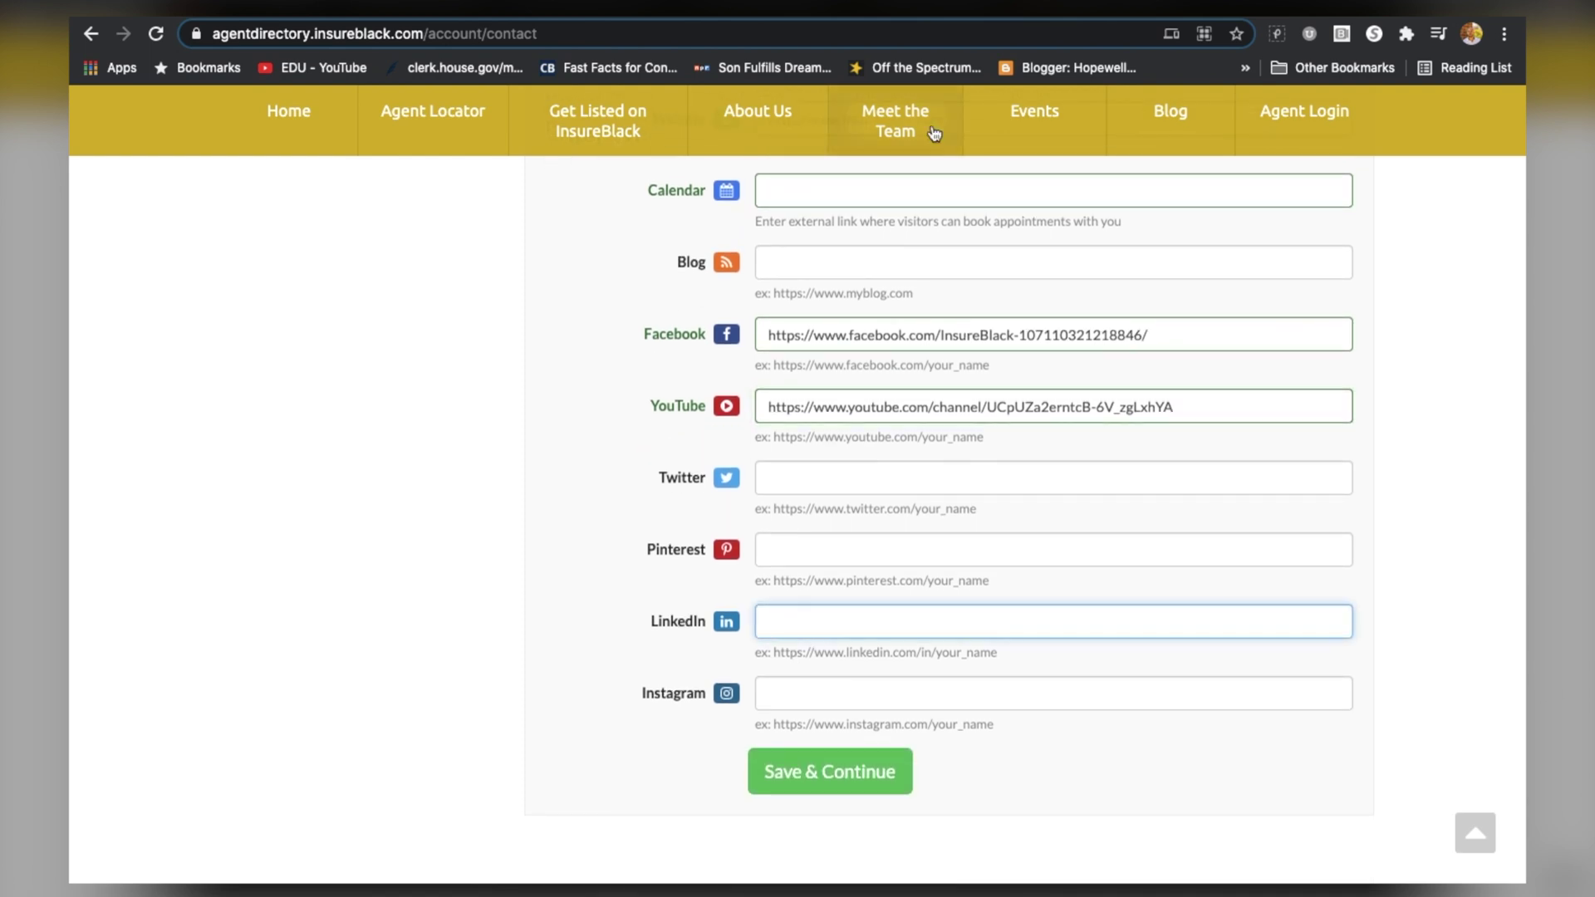
click(1085, 17)
click(782, 38)
key(ctrl+c)
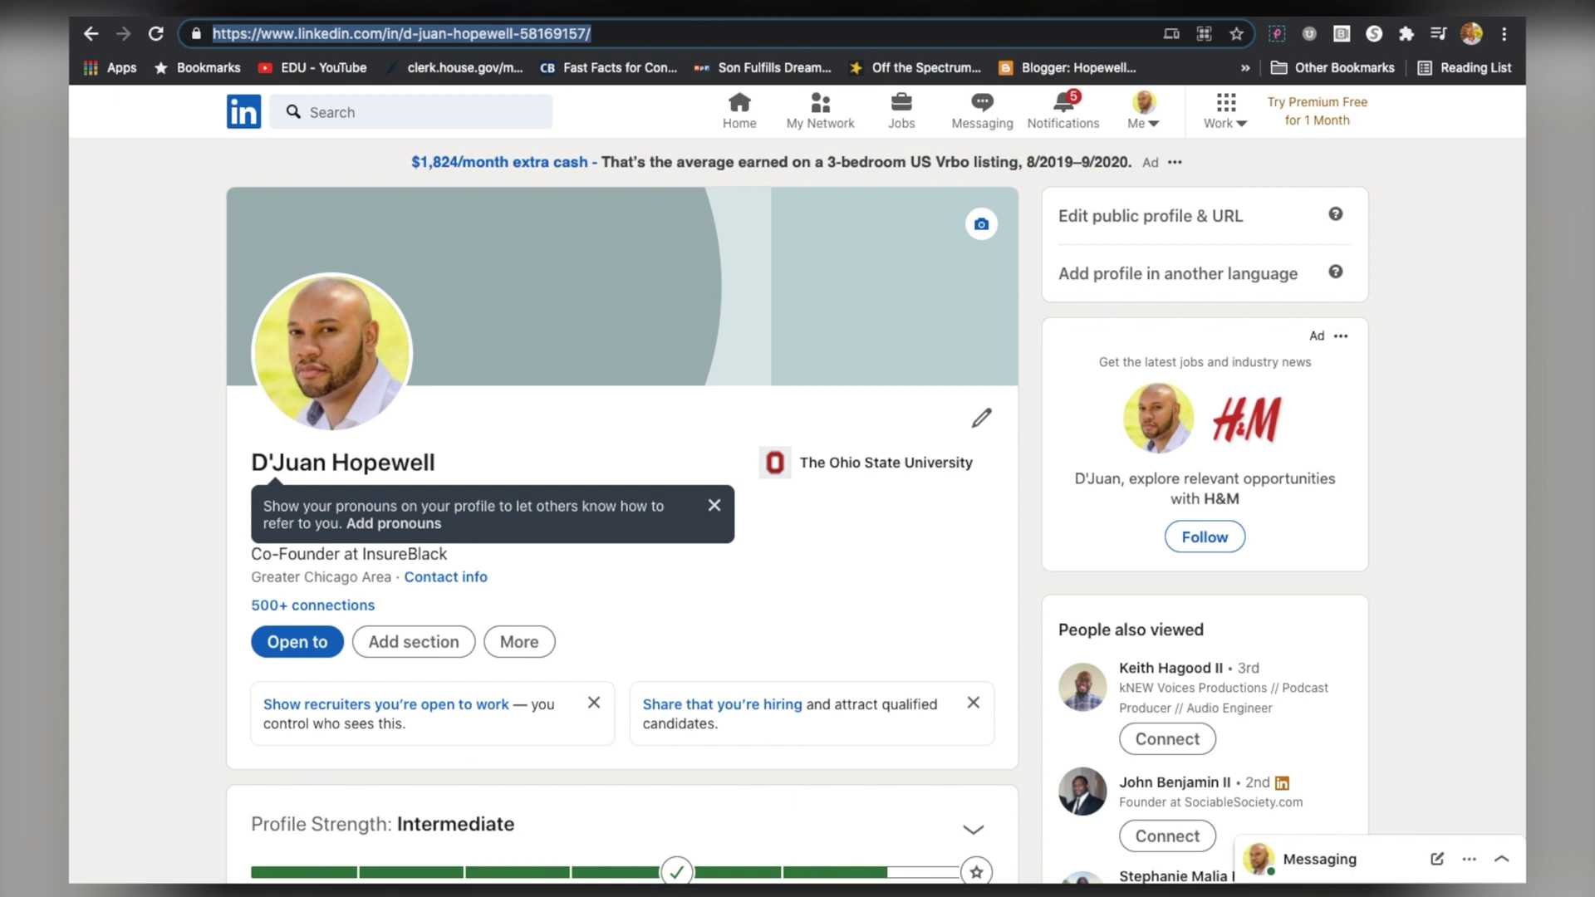
key(ctrl+shift+Tab)
click(809, 625)
key(ctrl+v)
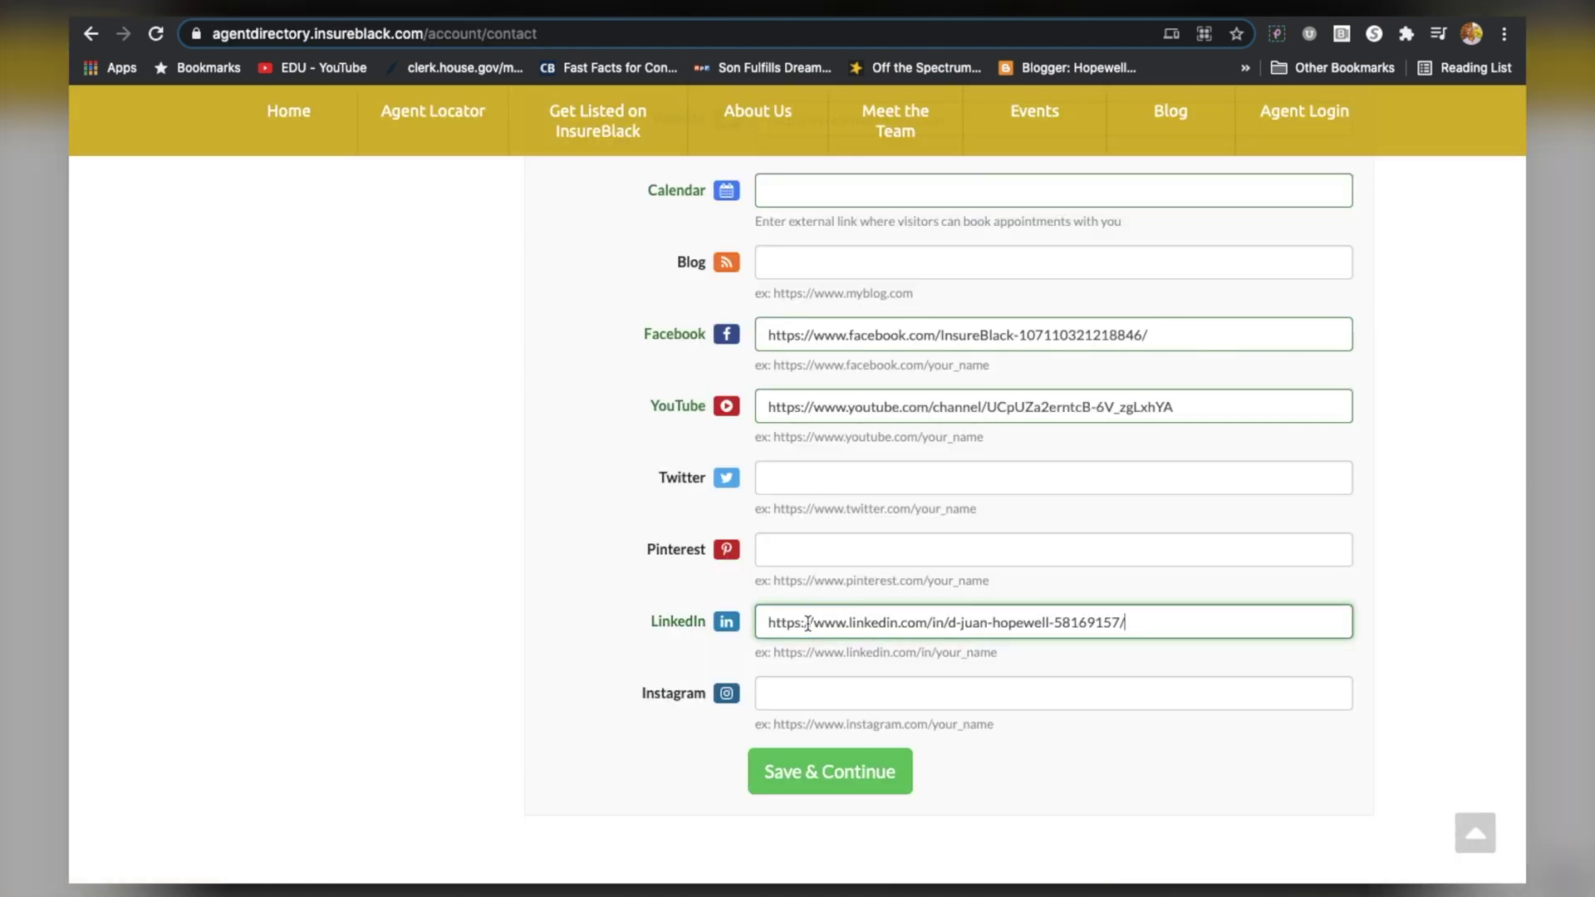
Paste the Instagram profile address into its field and save the contact details
click(825, 688)
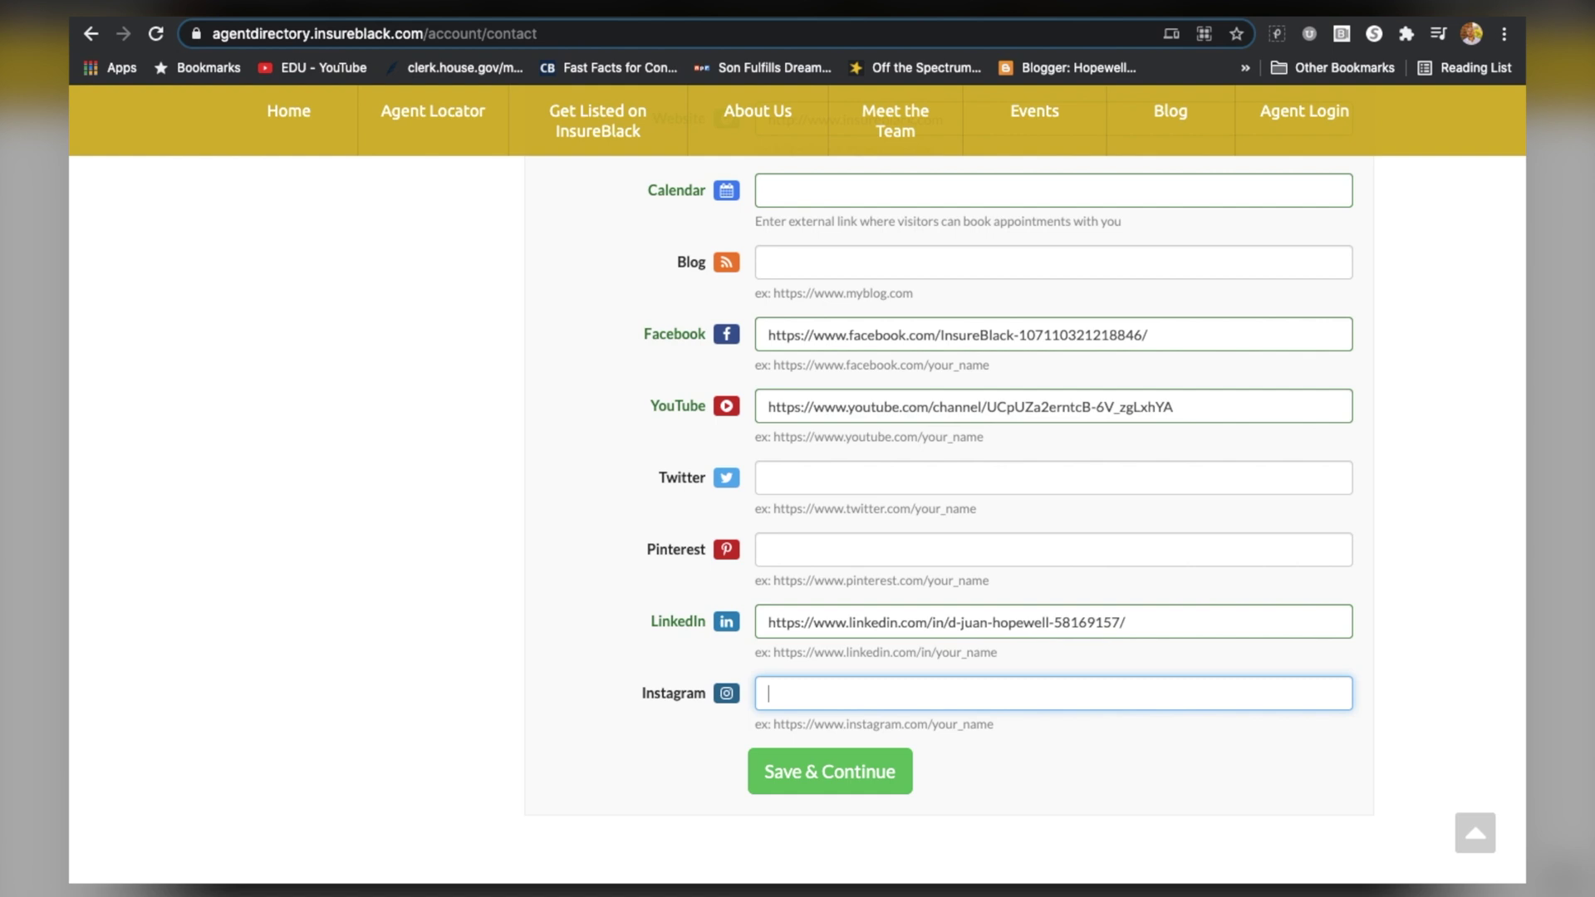
key(ctrl+Tab)
click(647, 35)
key(ctrl+c)
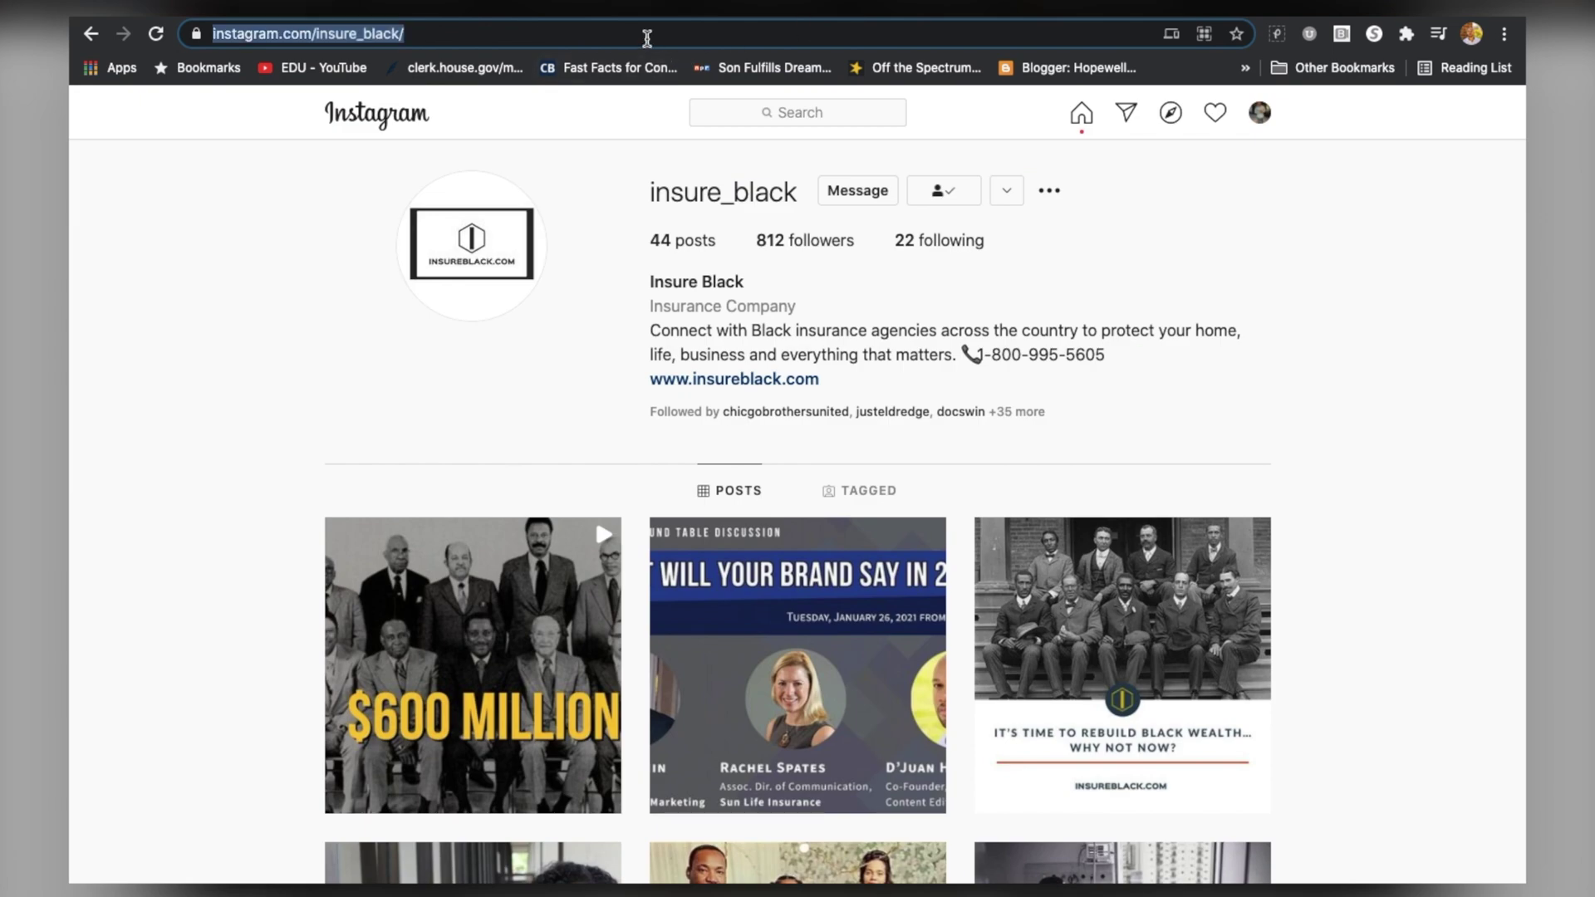
key(ctrl+shift+Tab)
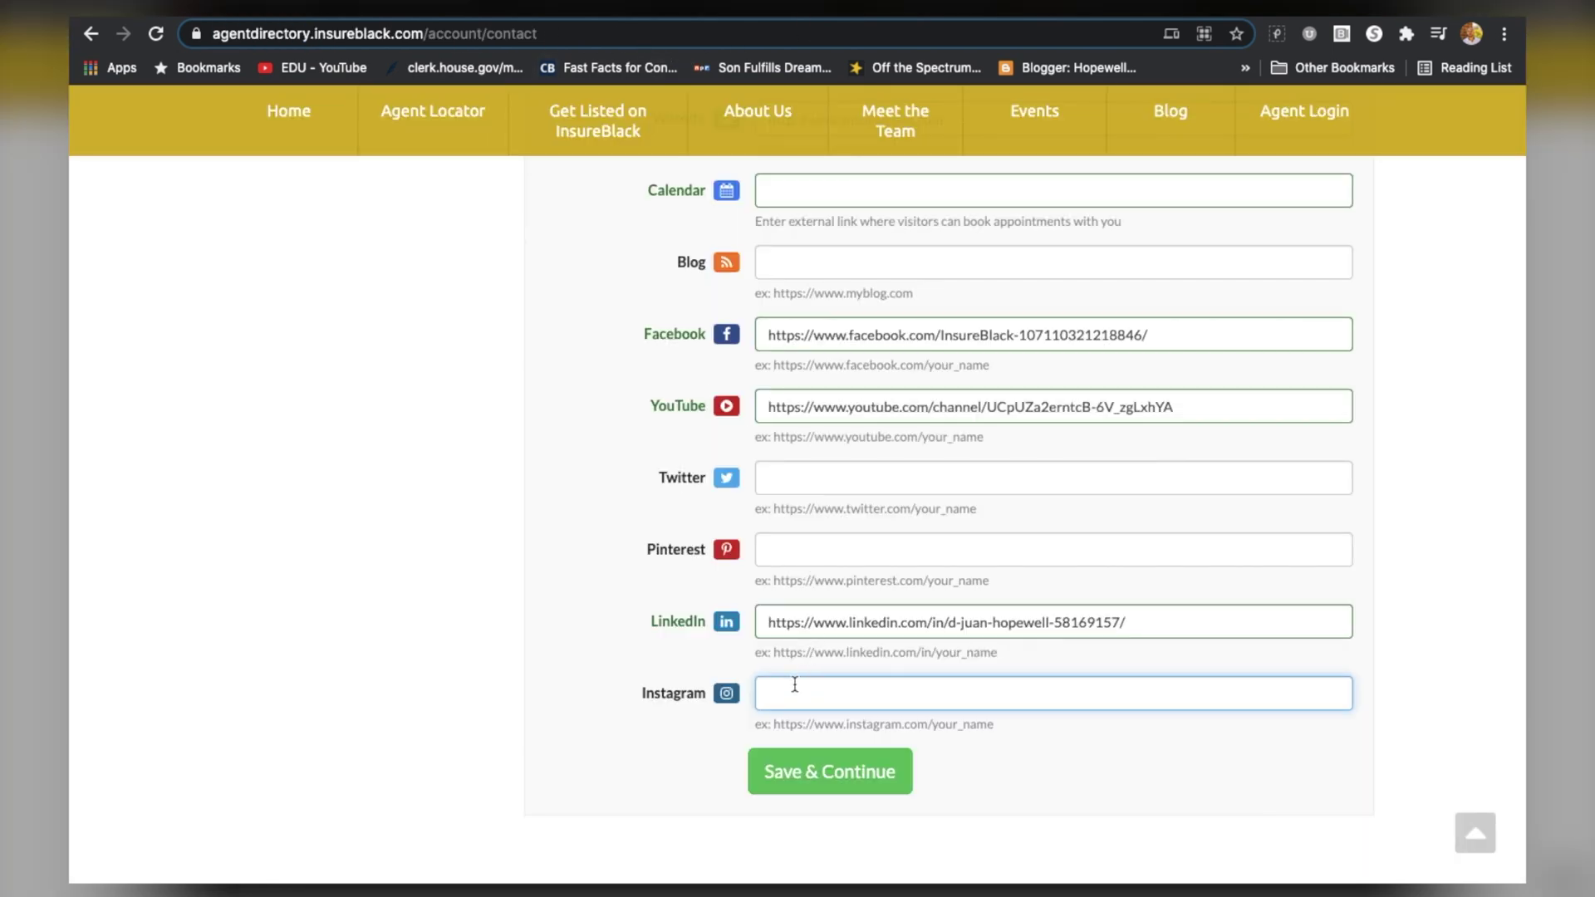
key(ctrl+v)
click(841, 777)
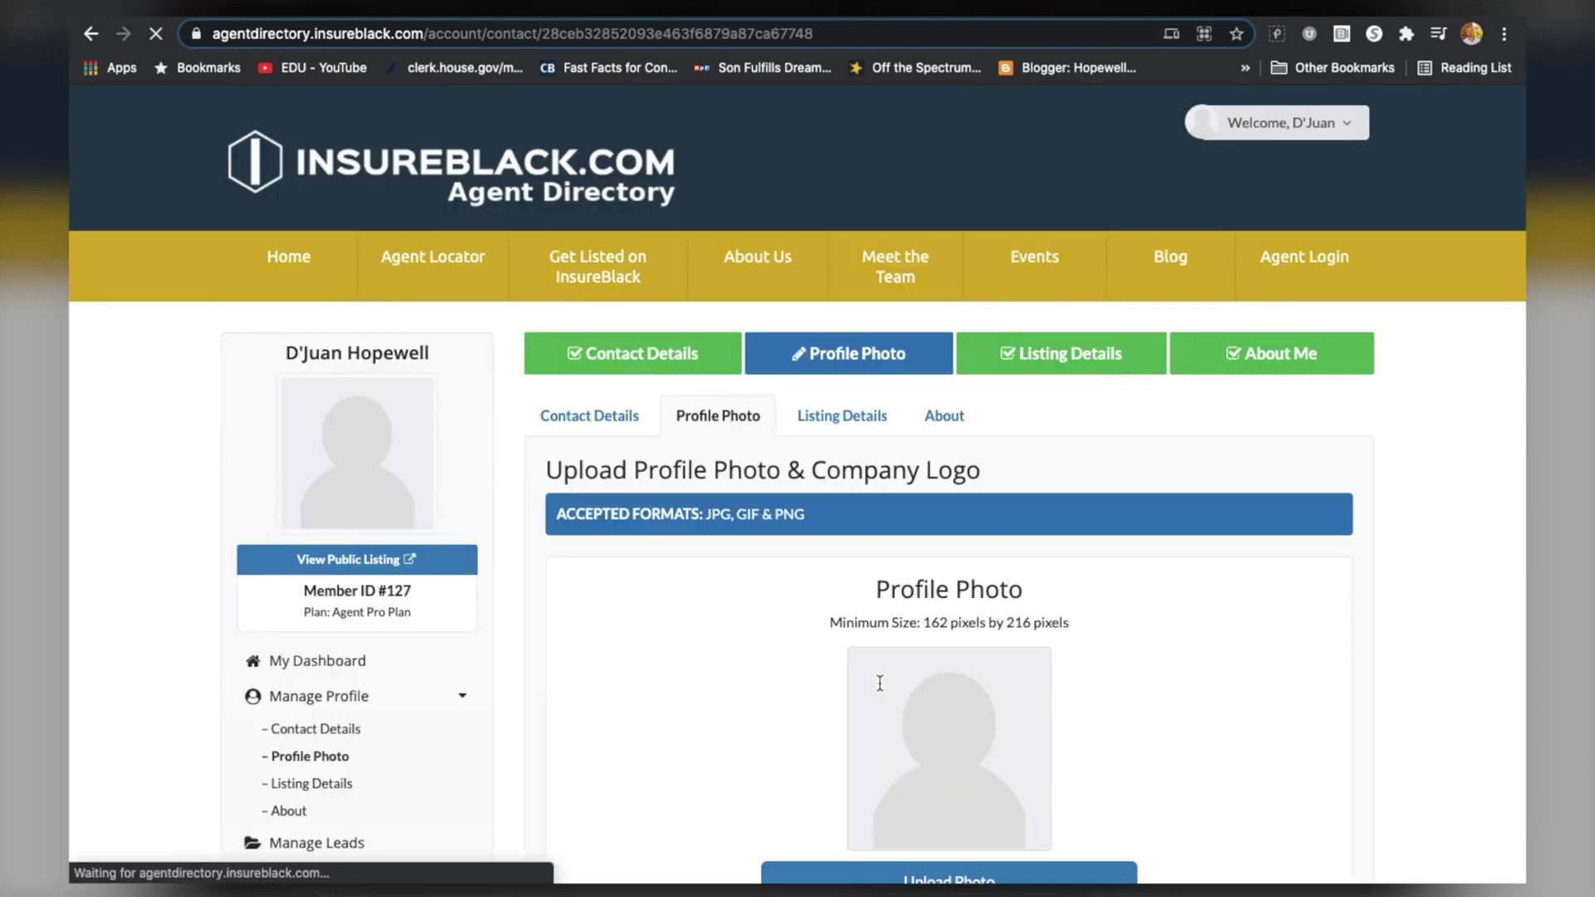
Upload _DSC6119.jpg from Downloads, shift the crop up to frame the face, and confirm
scroll(880, 683, down, 2)
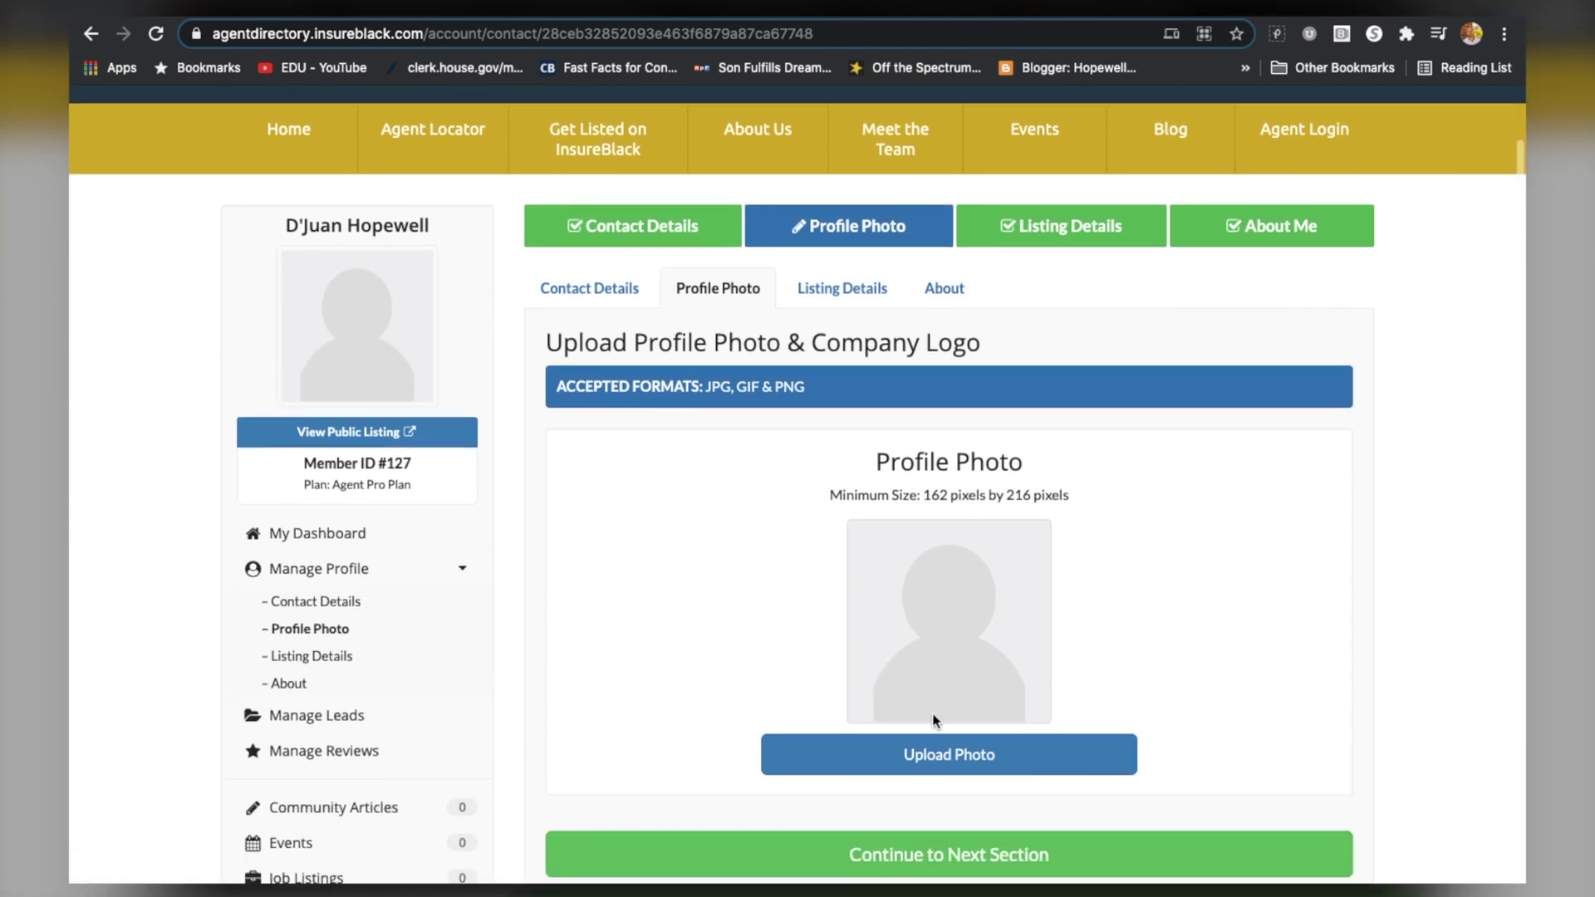
click(945, 757)
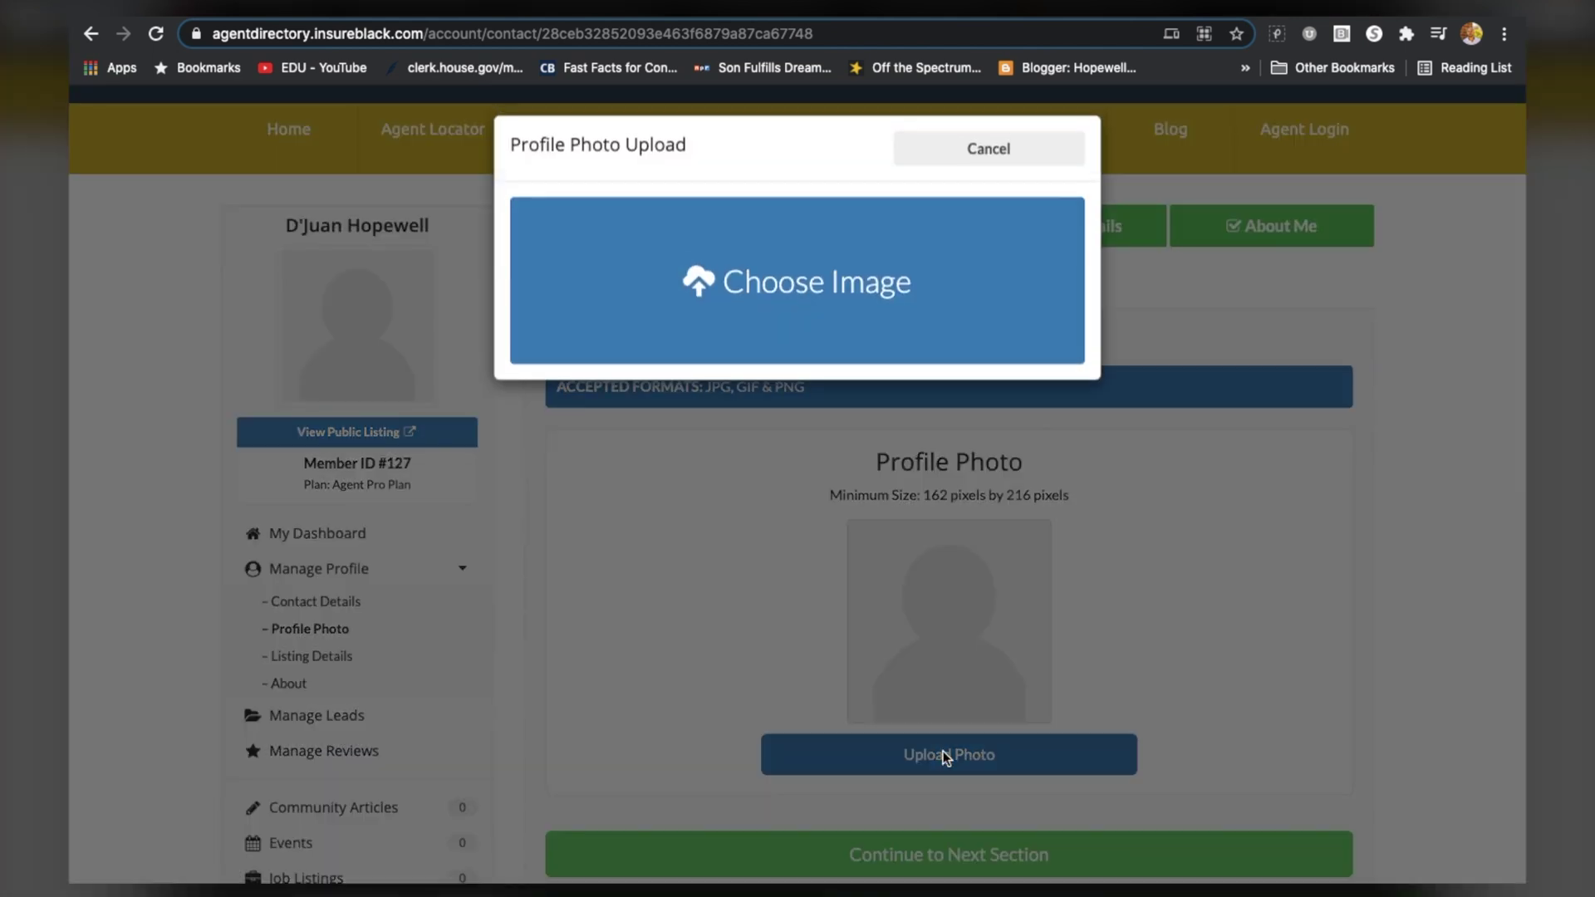
click(848, 305)
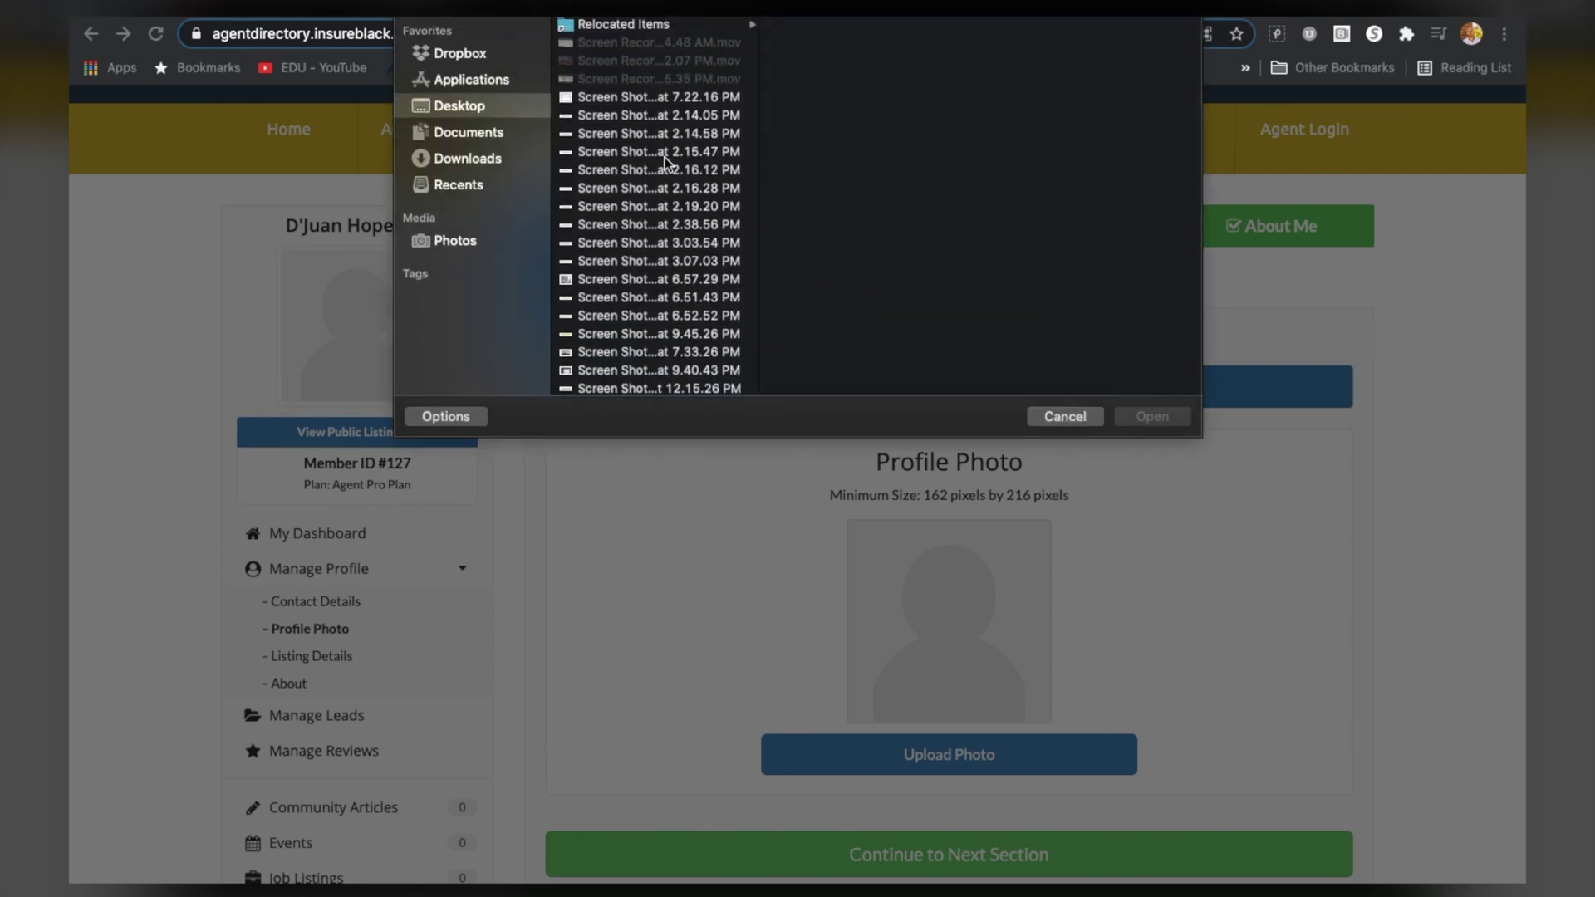
click(480, 161)
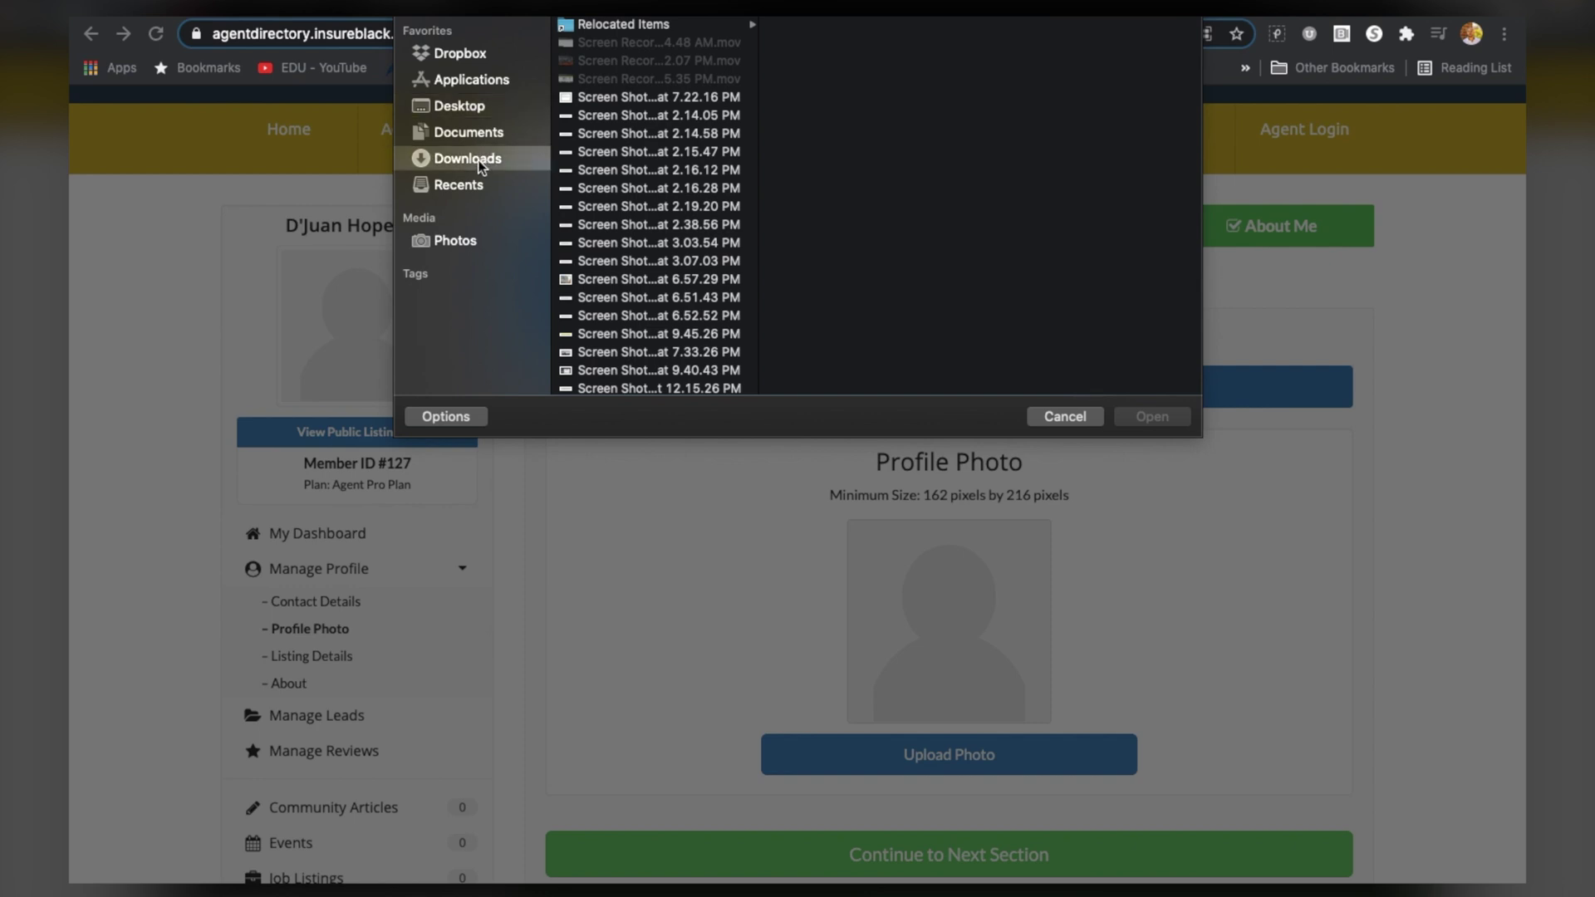
click(634, 116)
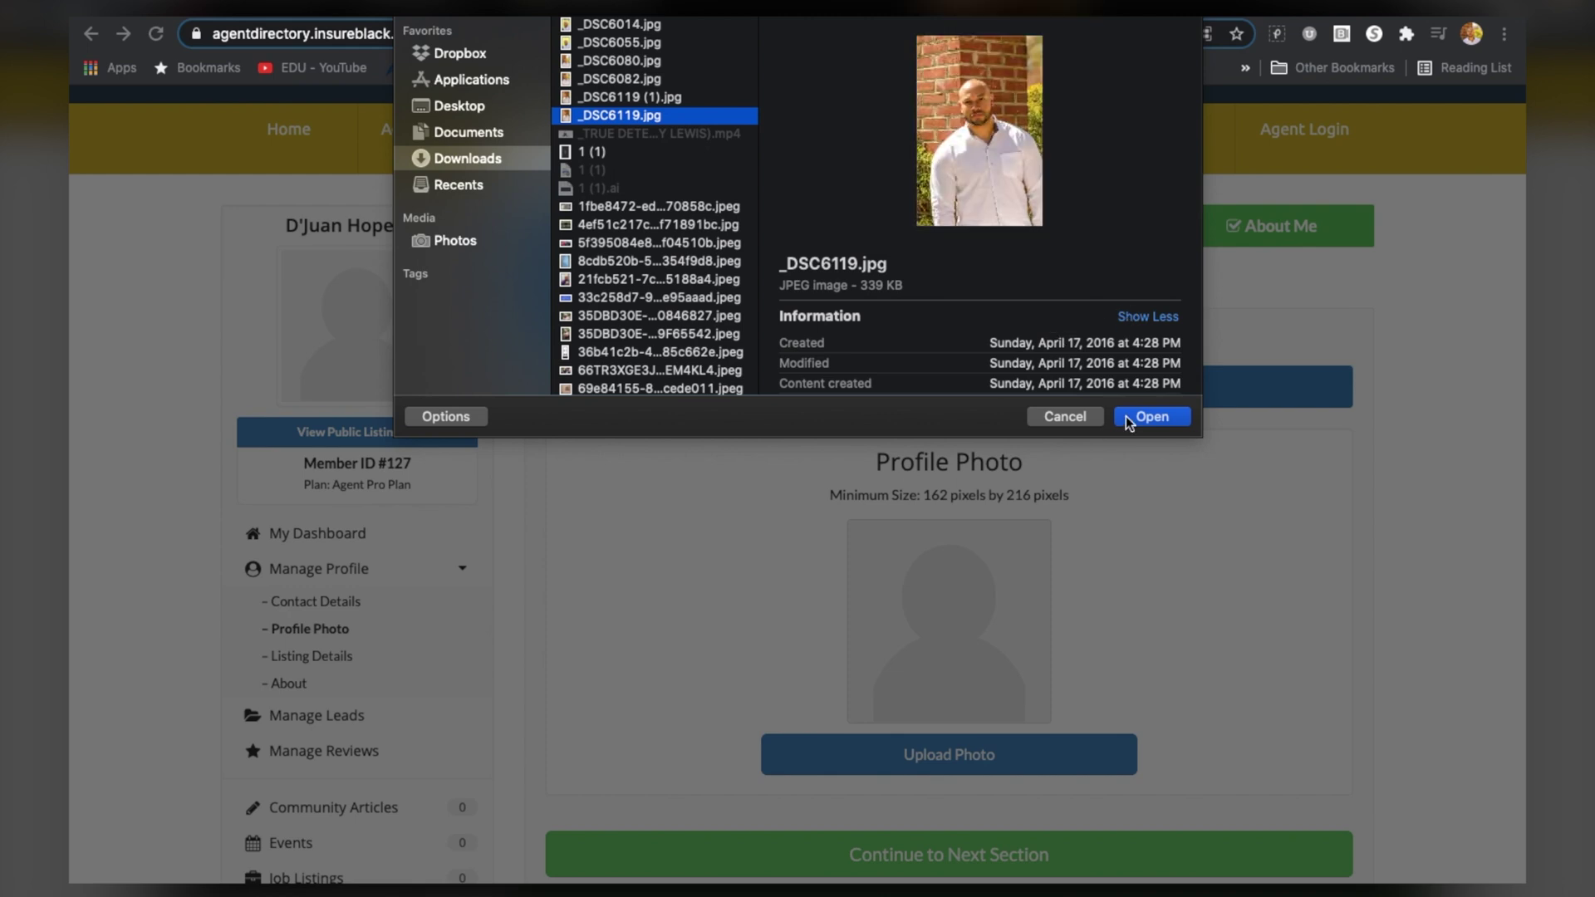
click(1125, 416)
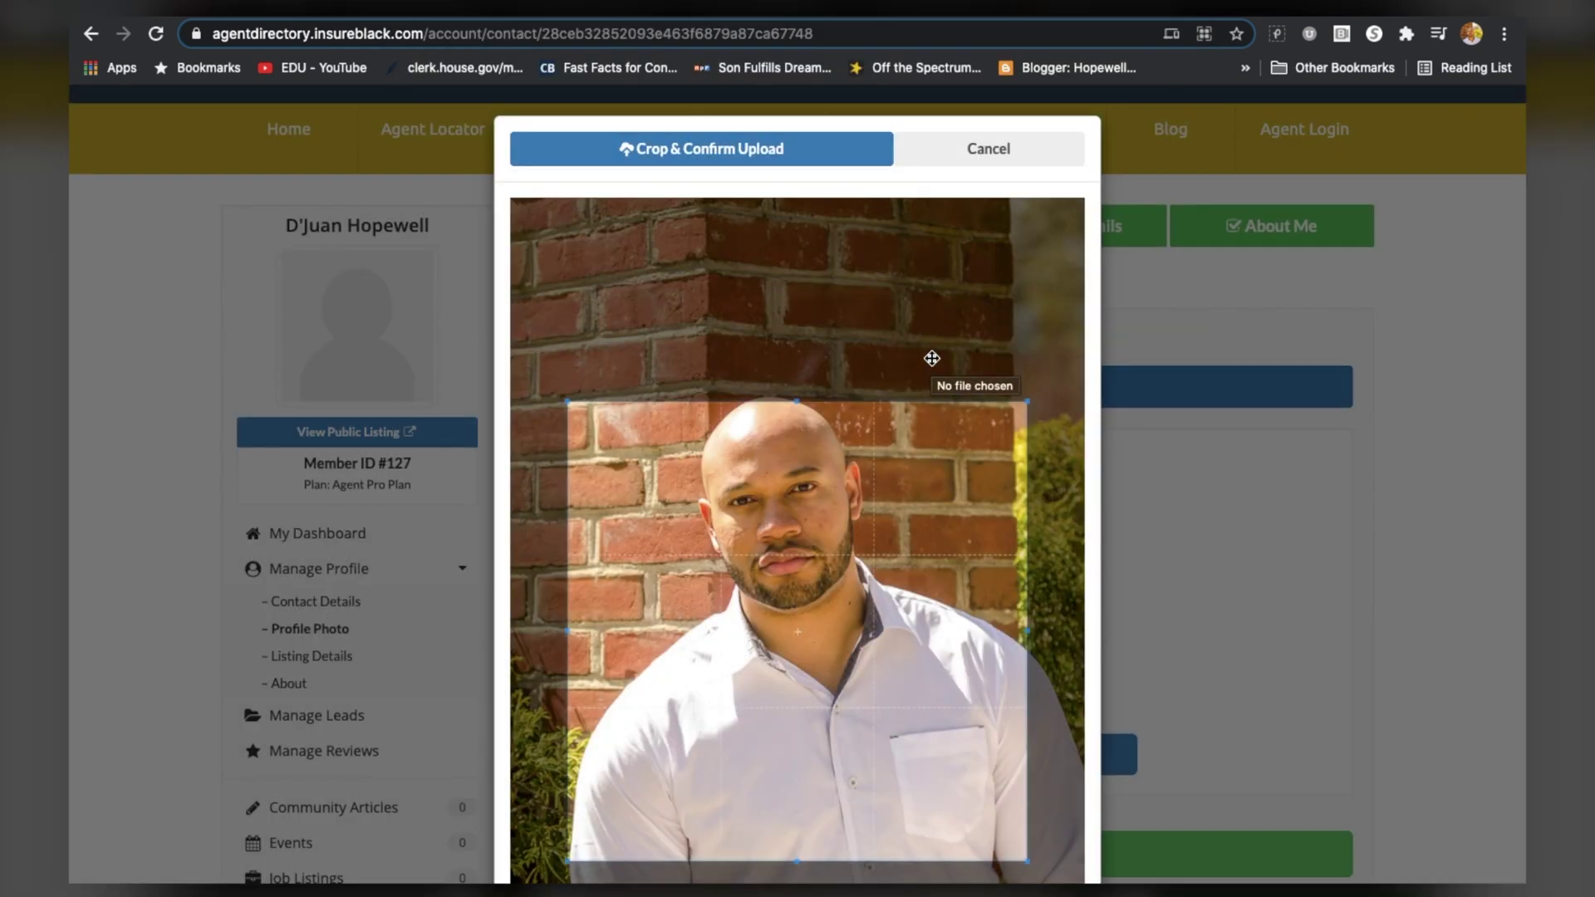
drag(859, 528, 858, 509)
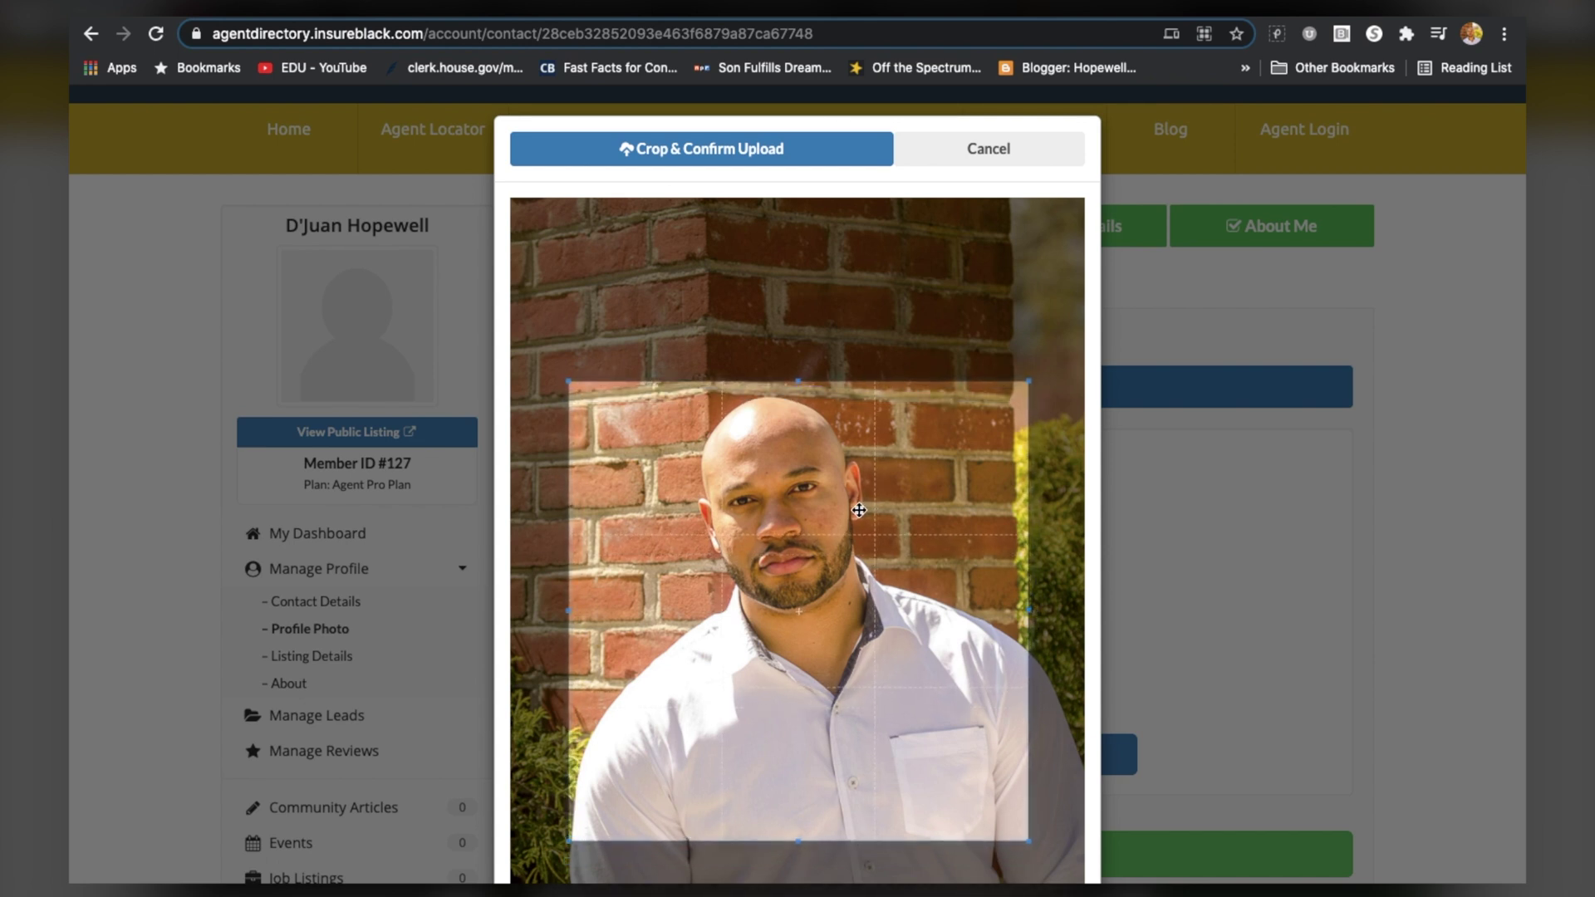
click(778, 145)
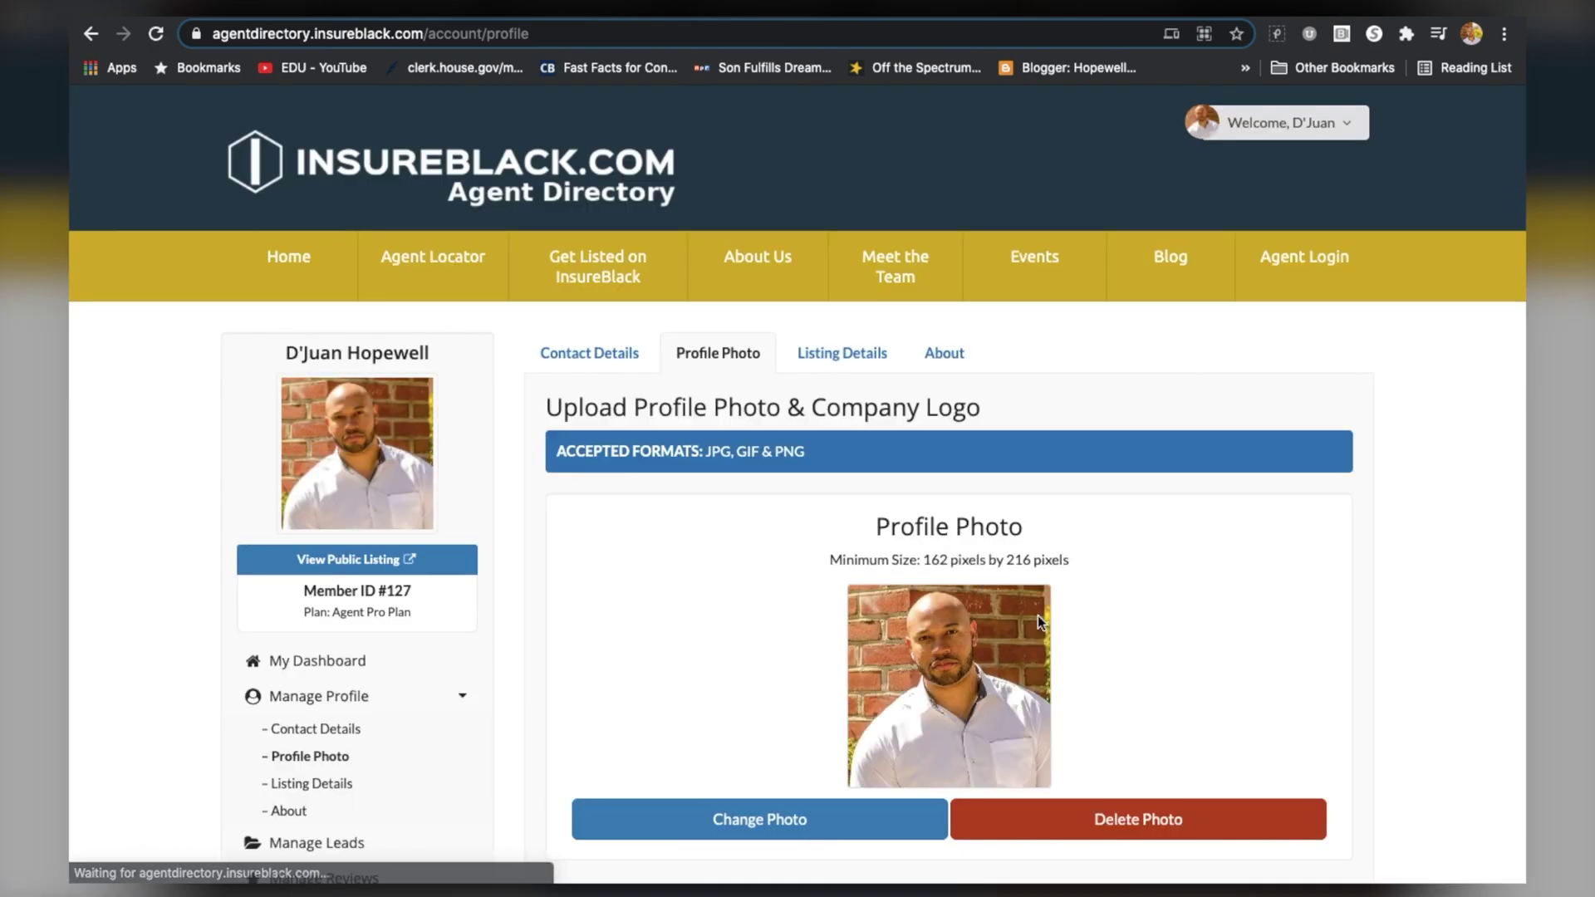
scroll(1038, 615, down, 2)
scroll(1038, 615, down, 3)
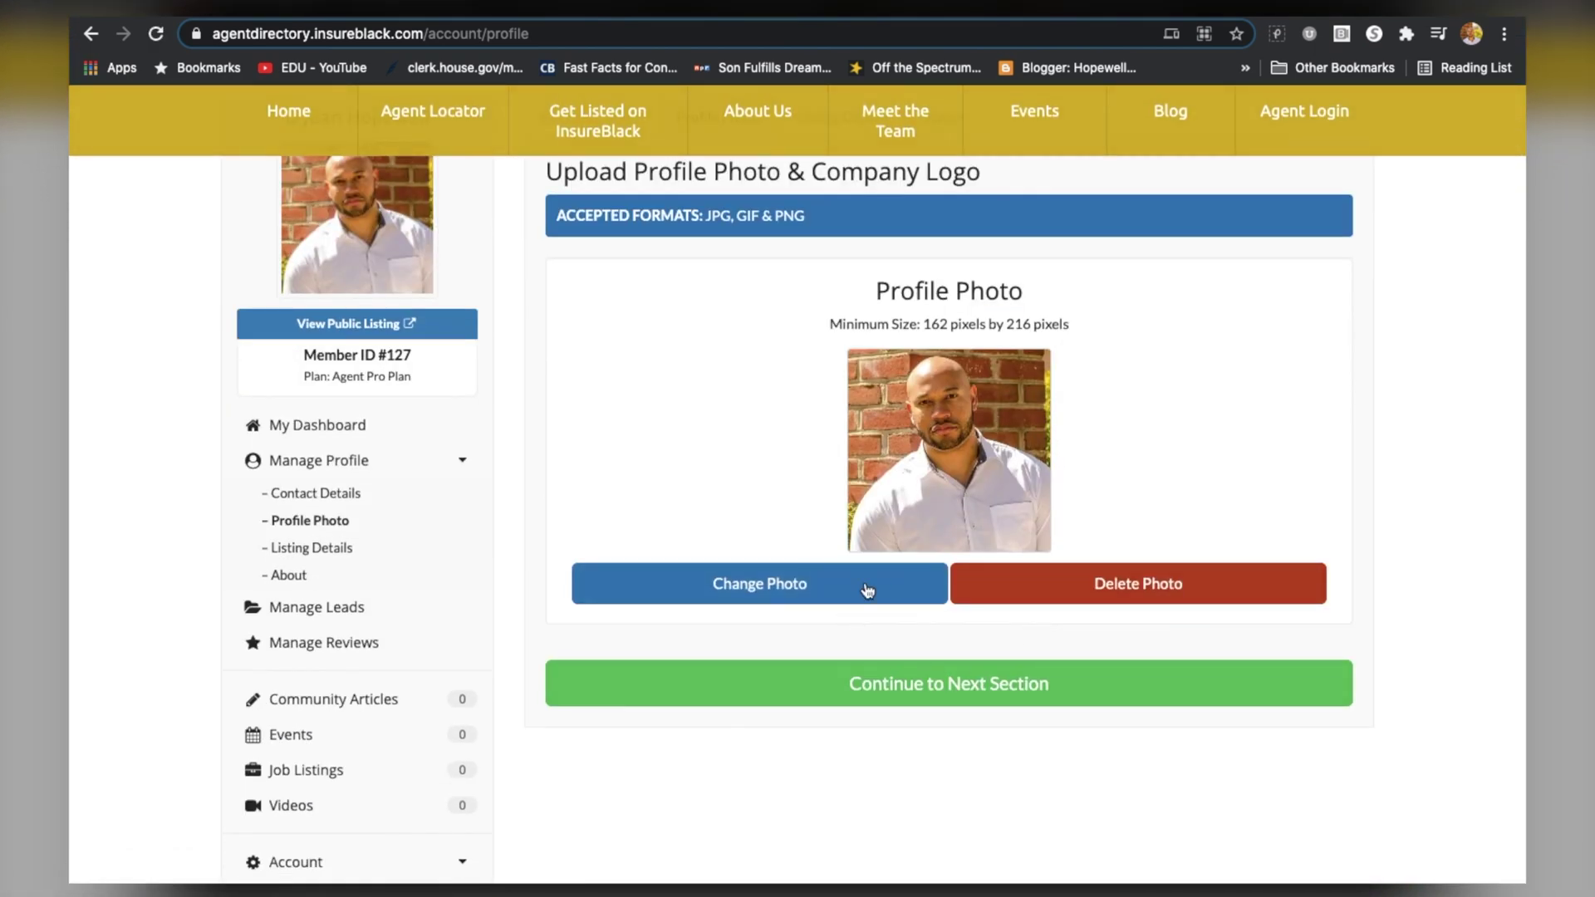
scroll(958, 562, up, 3)
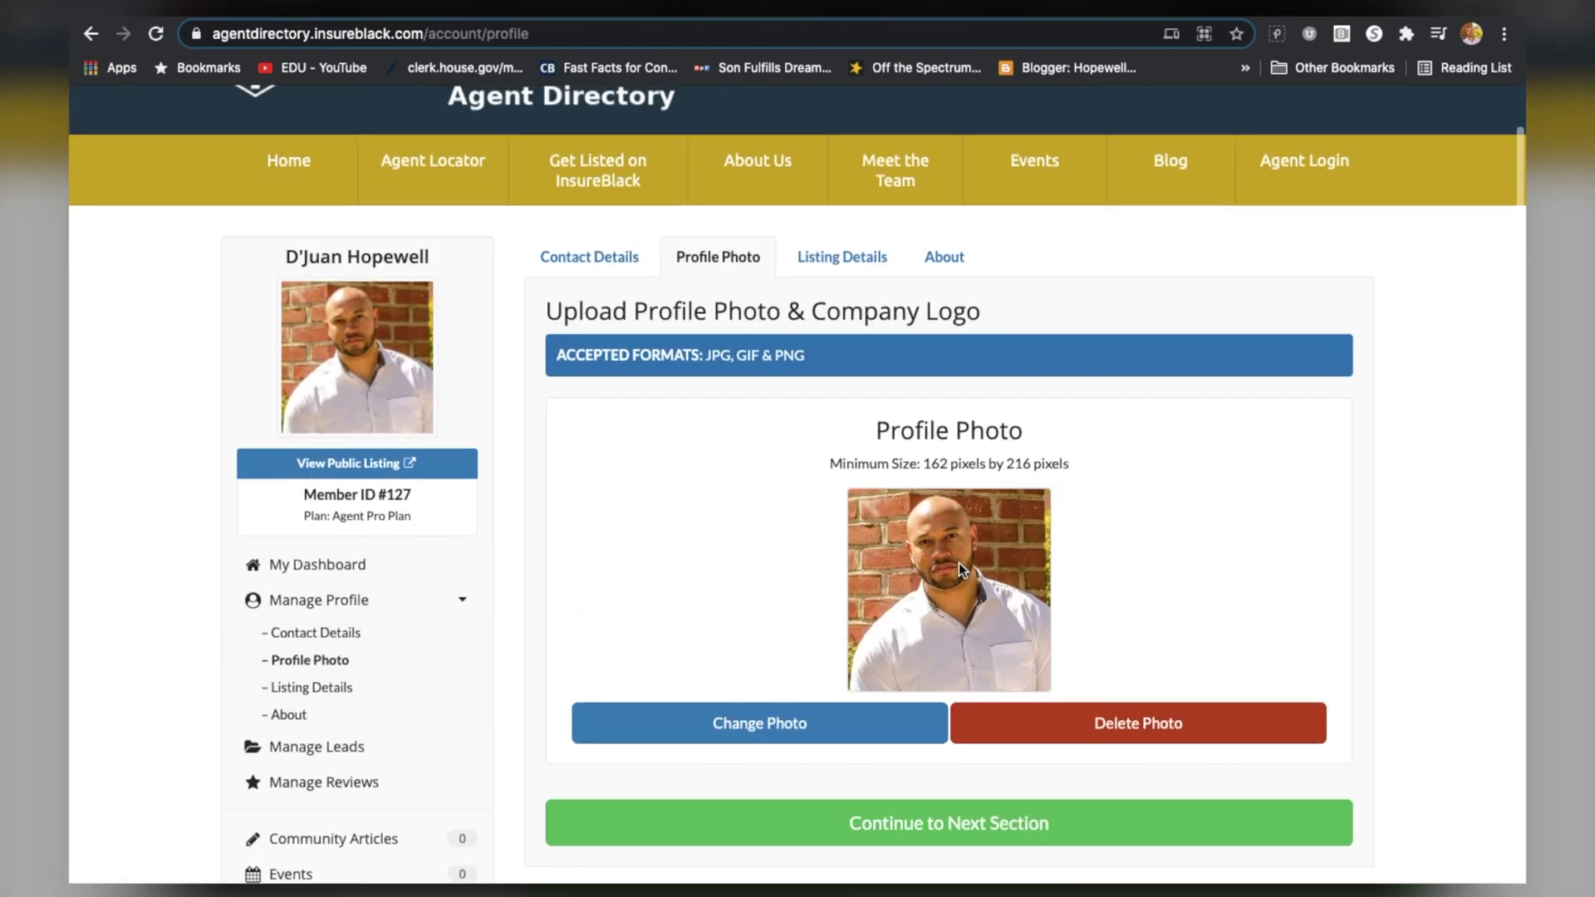
scroll(958, 561, down, 2)
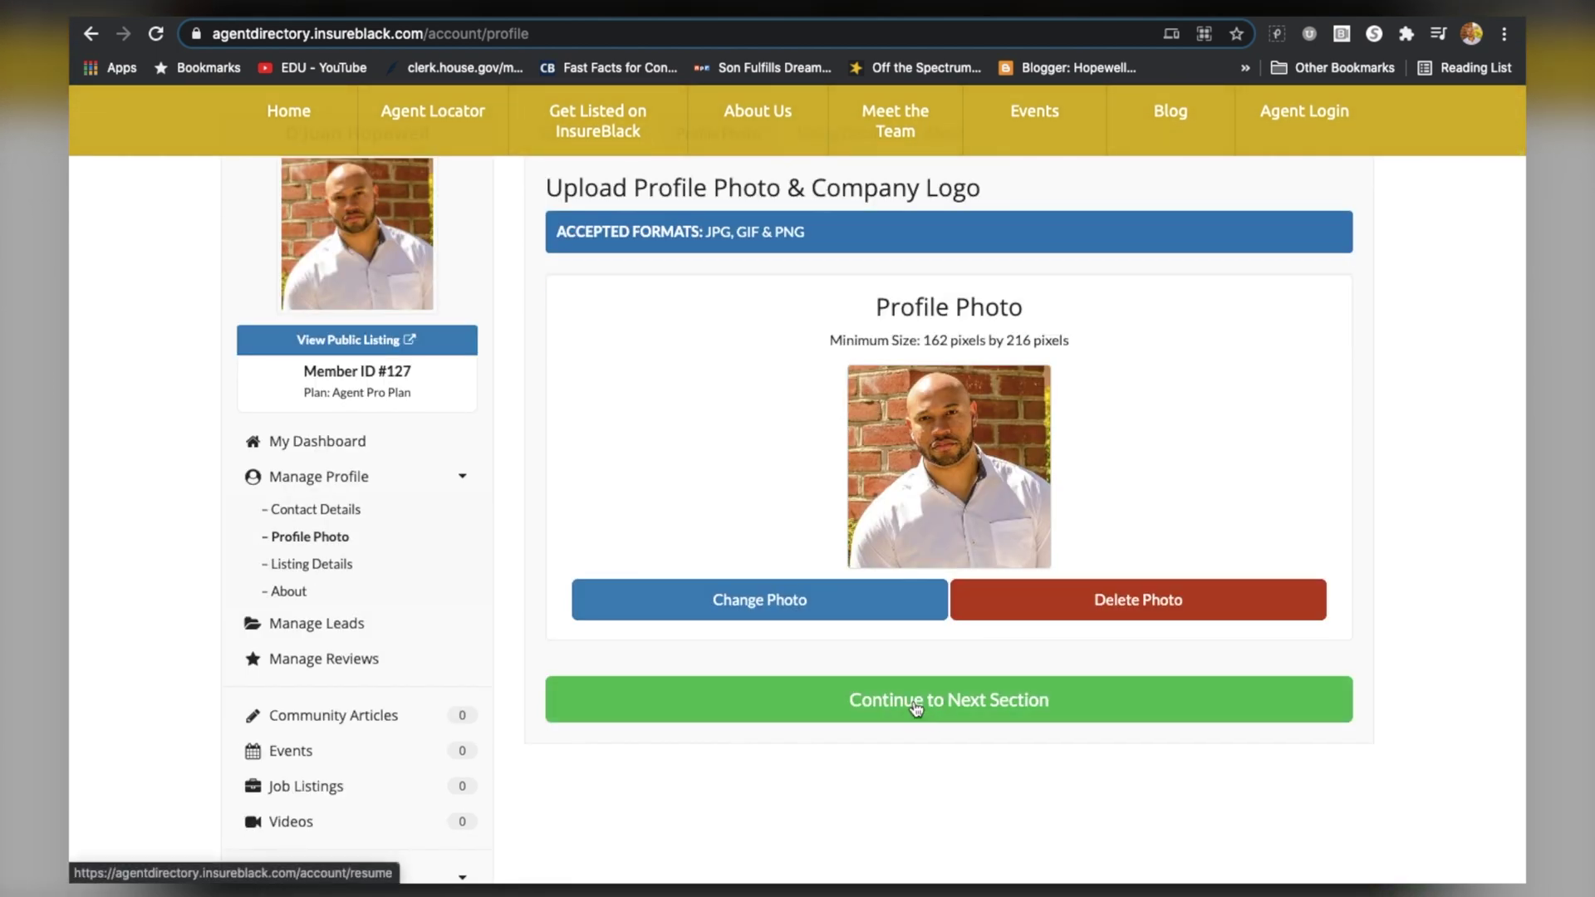
In Listing Details, mark Auto, Business and Life as insurance types
click(916, 709)
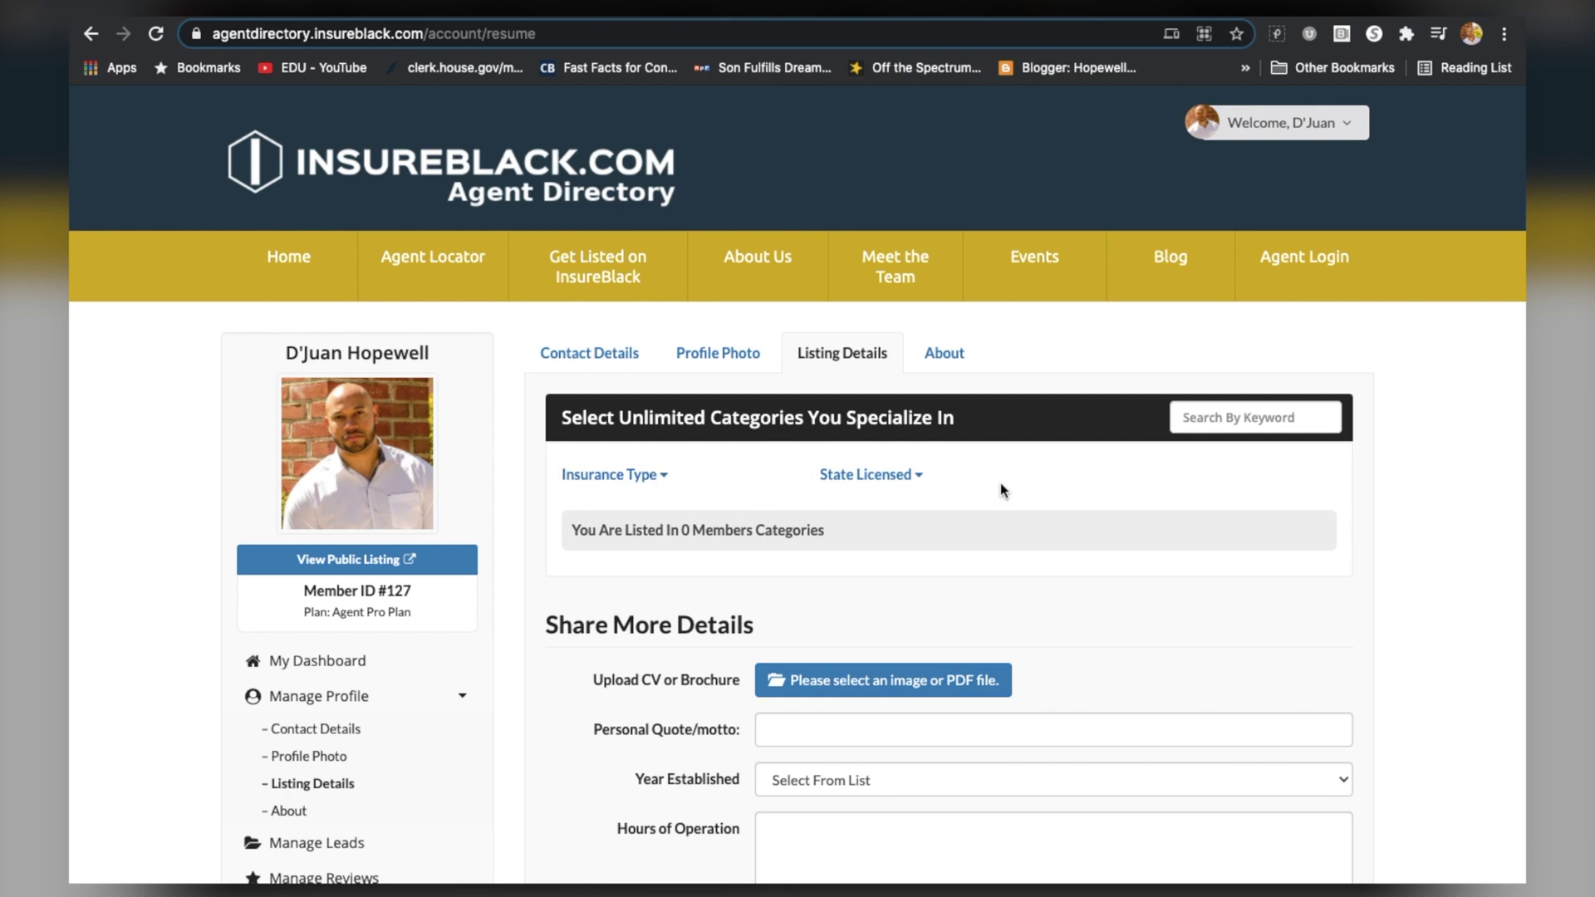
click(658, 475)
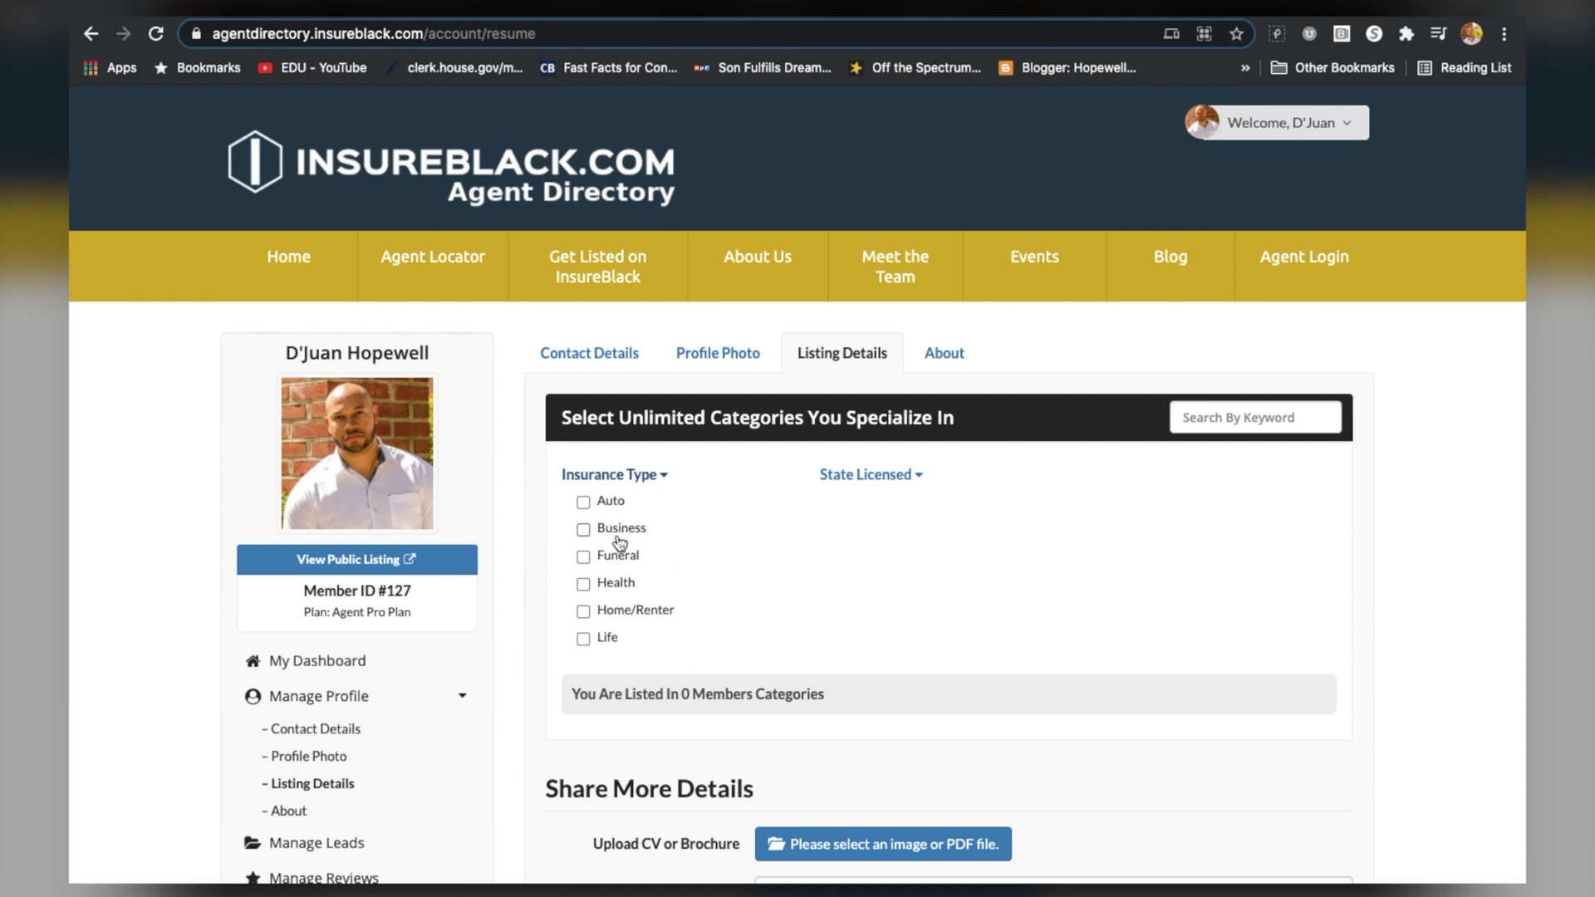
click(583, 502)
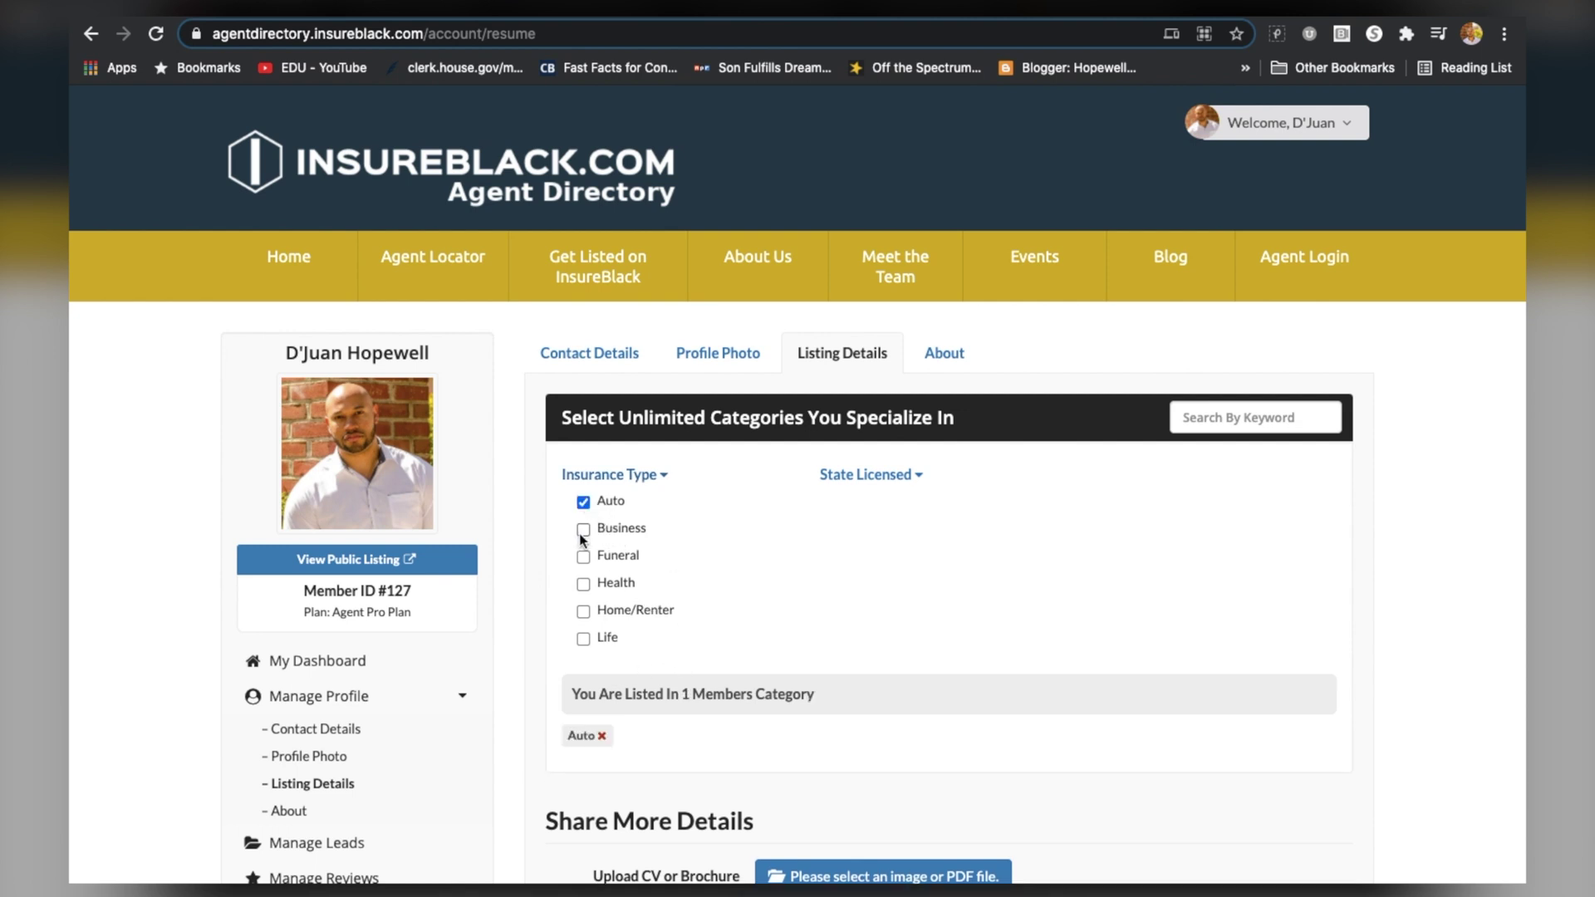
click(583, 530)
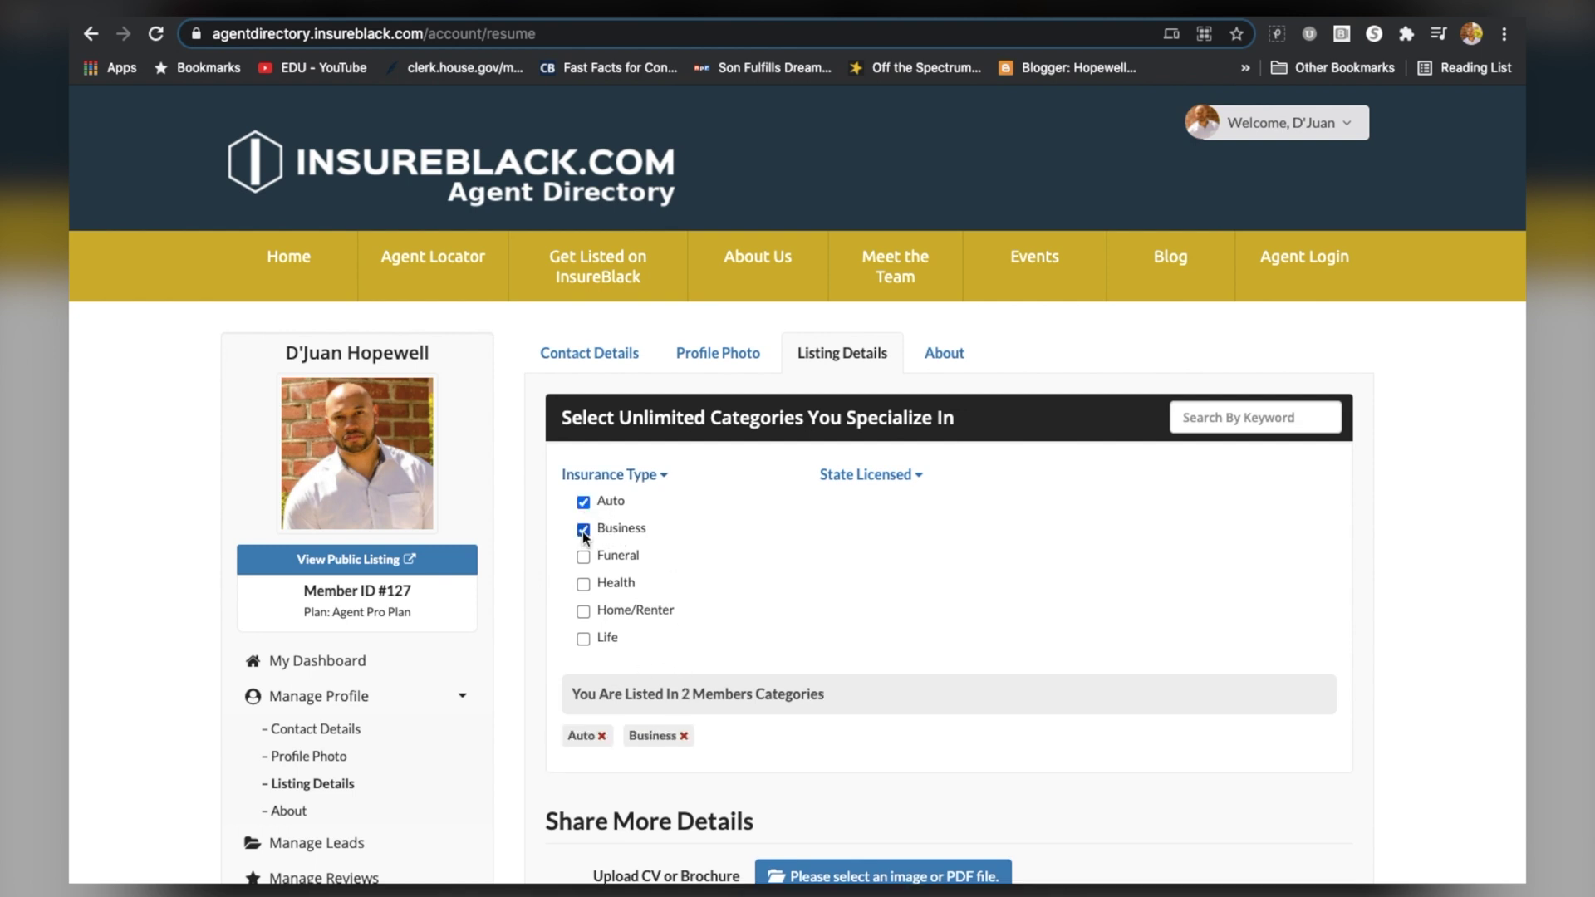
click(584, 639)
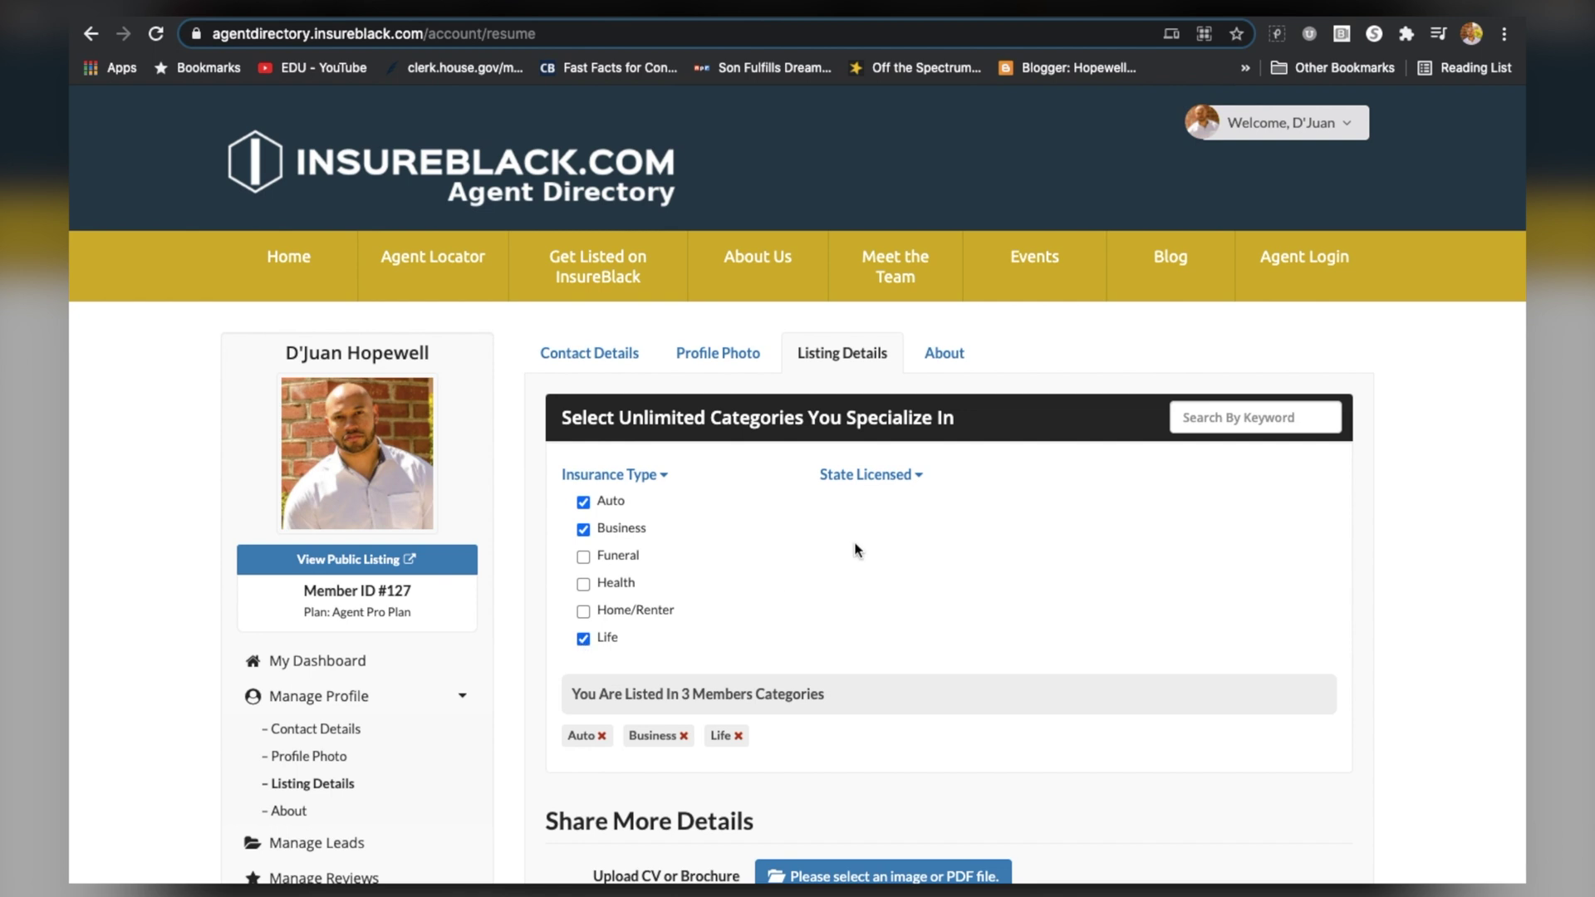
Mark Alabama, Arizona, Arkansas, California, Delaware, Illinois and Indiana as licensed states
click(918, 477)
scroll(891, 612, down, 1)
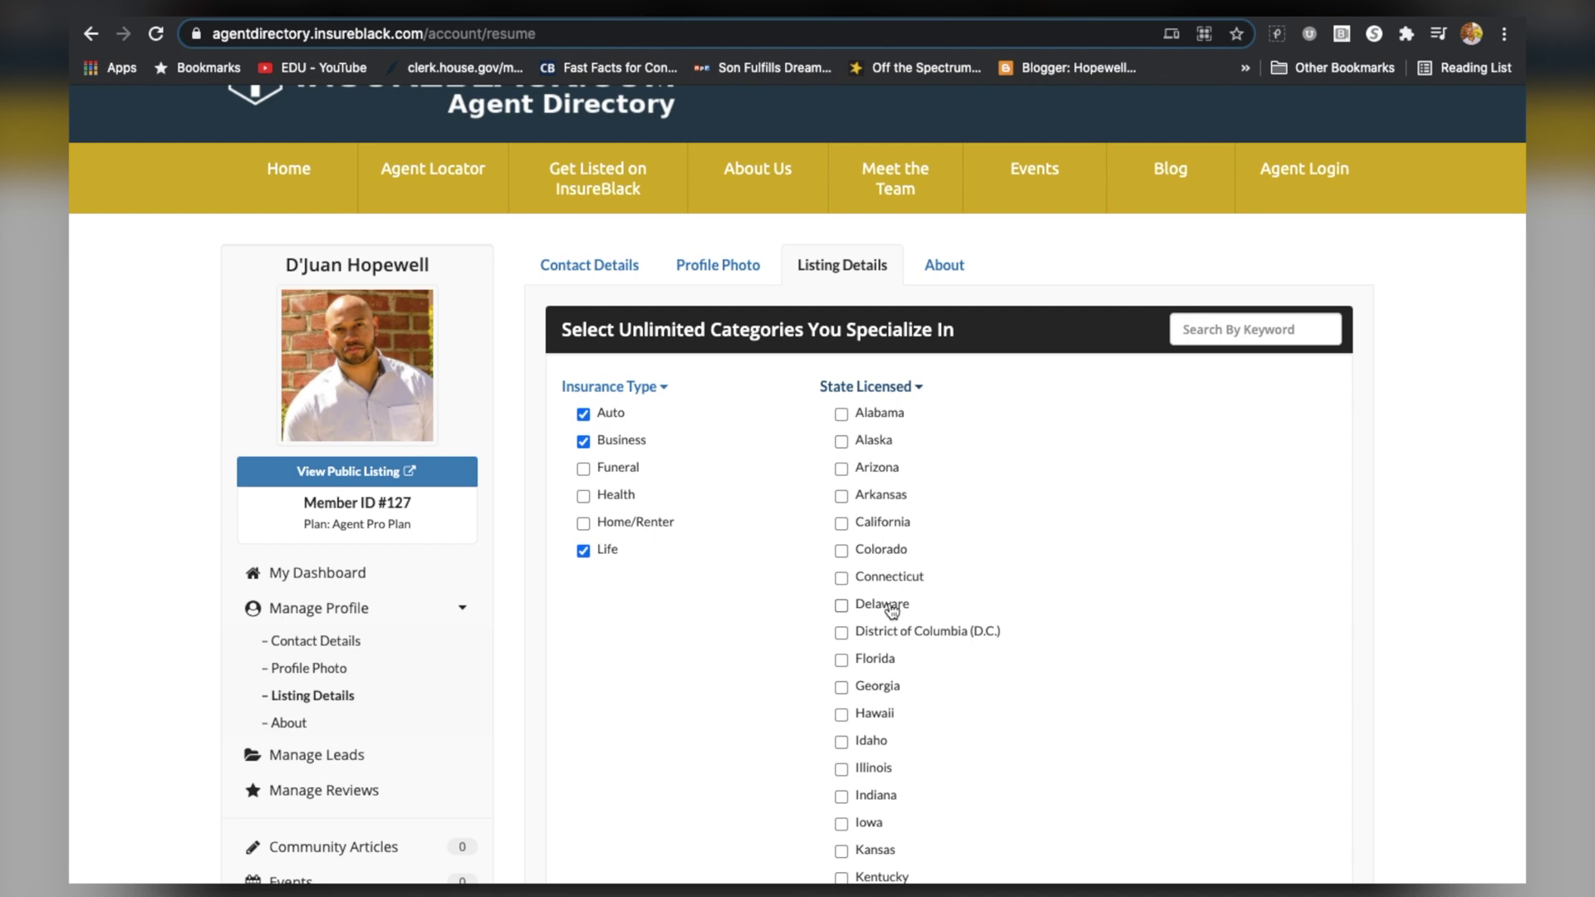
scroll(893, 494, down, 1)
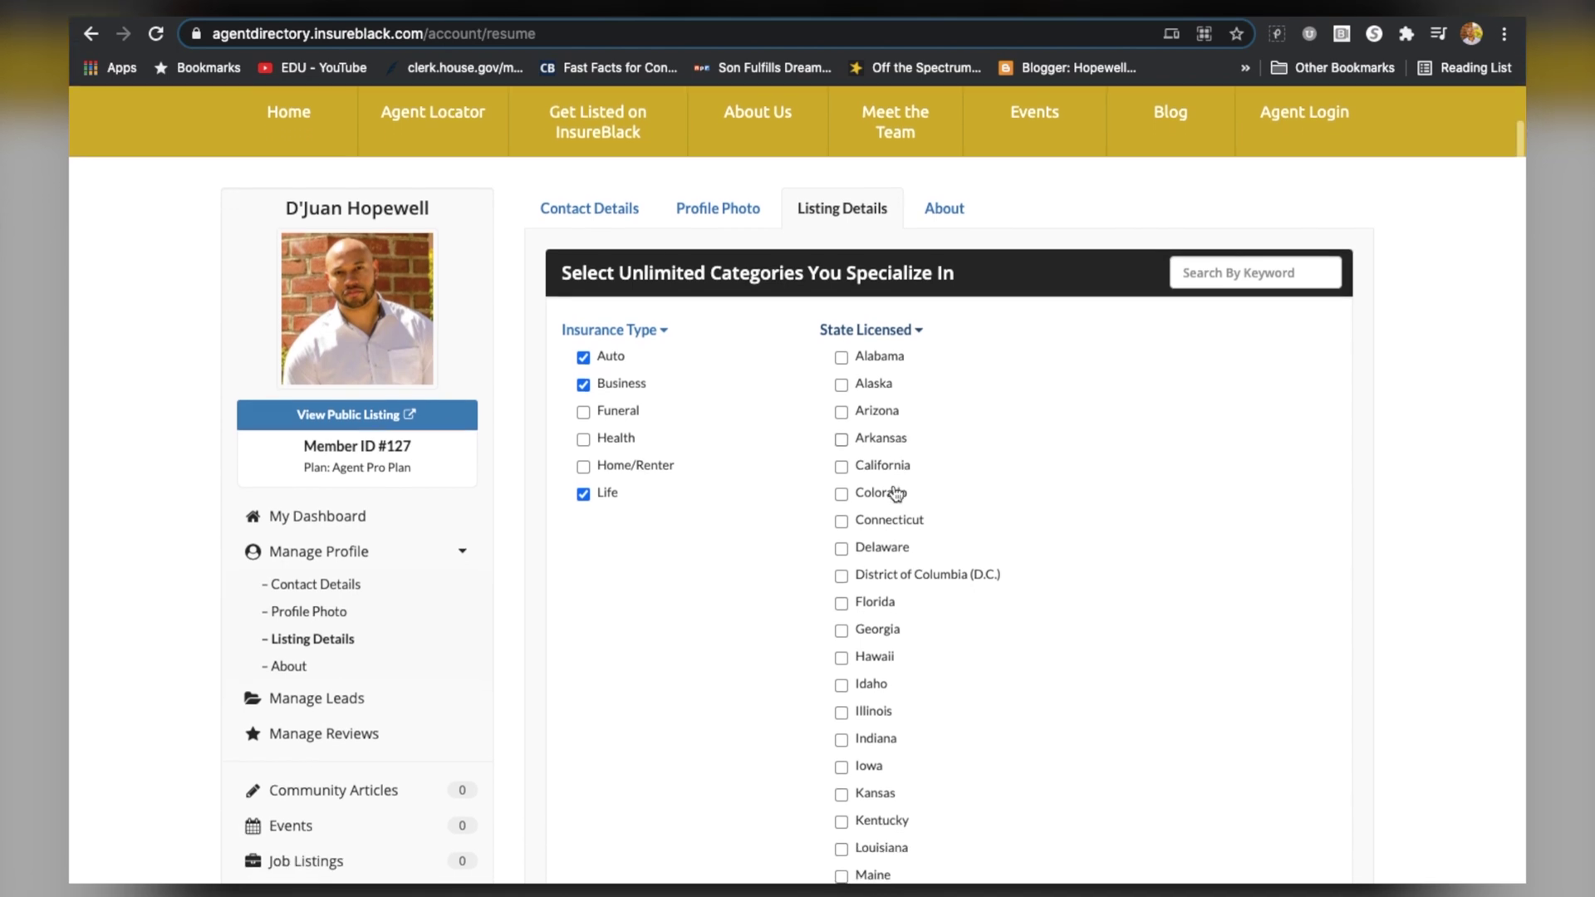
click(842, 356)
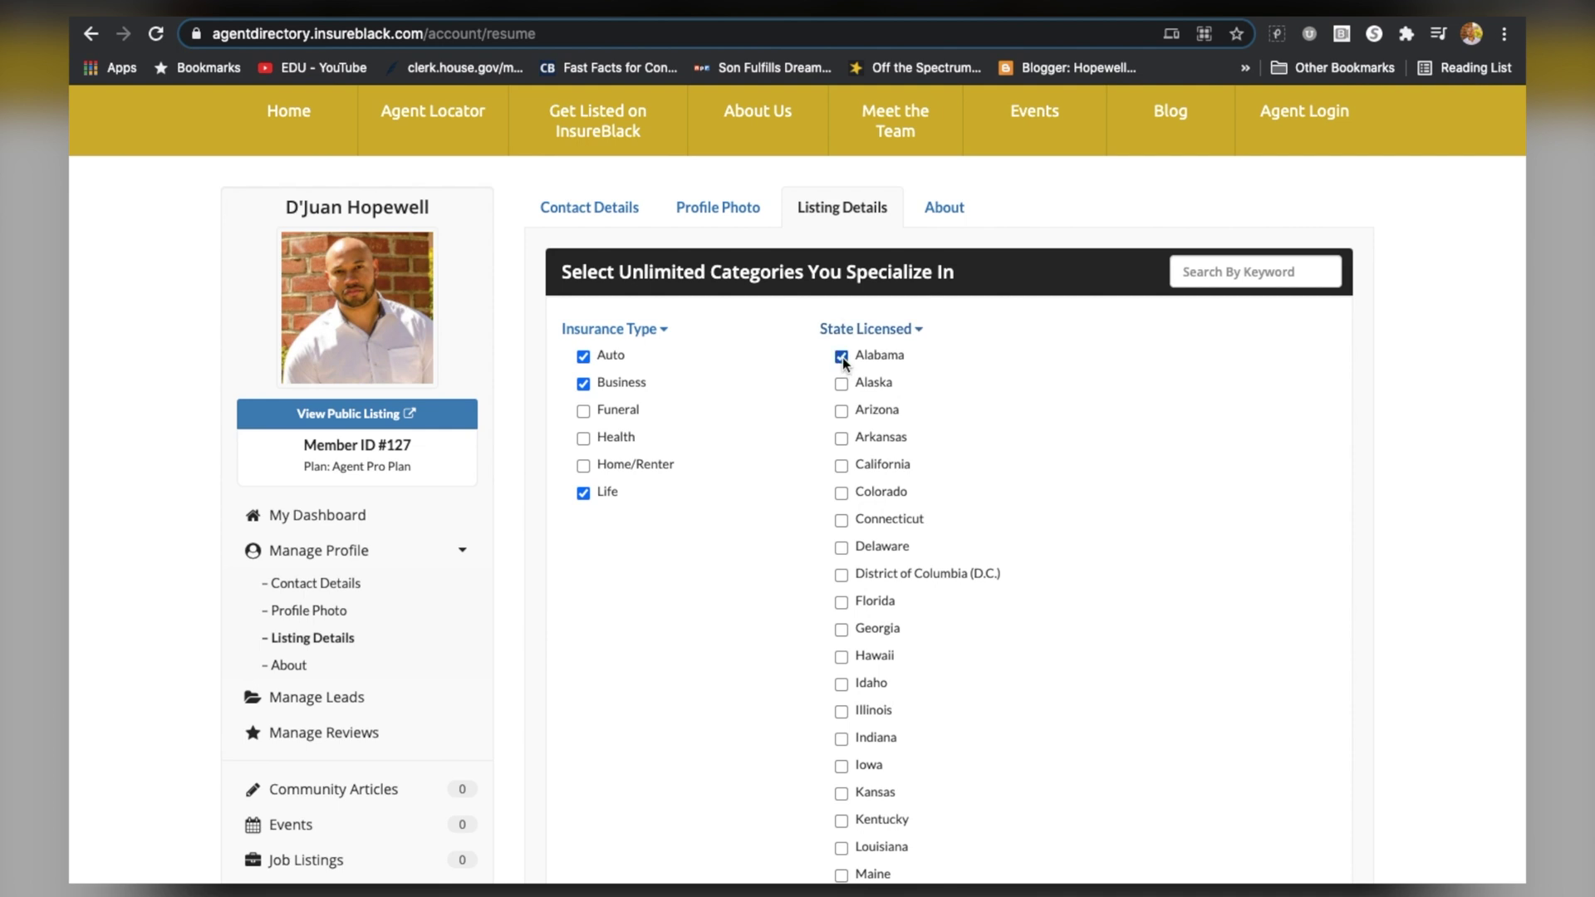
click(841, 412)
click(842, 438)
click(842, 465)
click(841, 548)
click(842, 712)
click(842, 740)
scroll(754, 727, down, 4)
scroll(754, 724, down, 14)
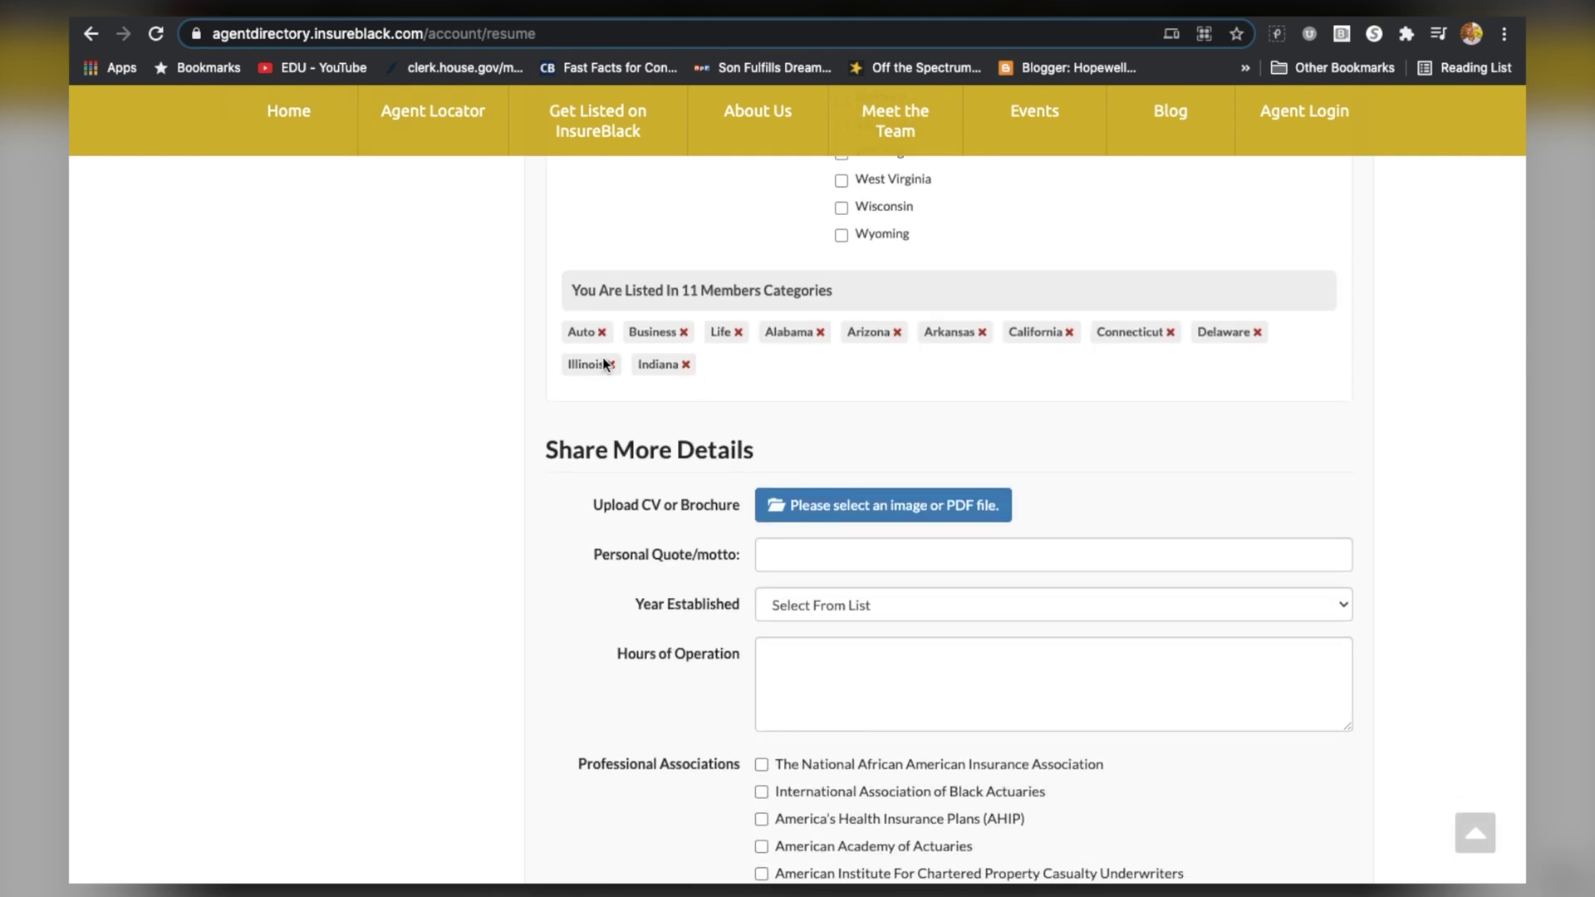
Enter 'Service is our priroti' as the personal motto
scroll(889, 559, down, 1)
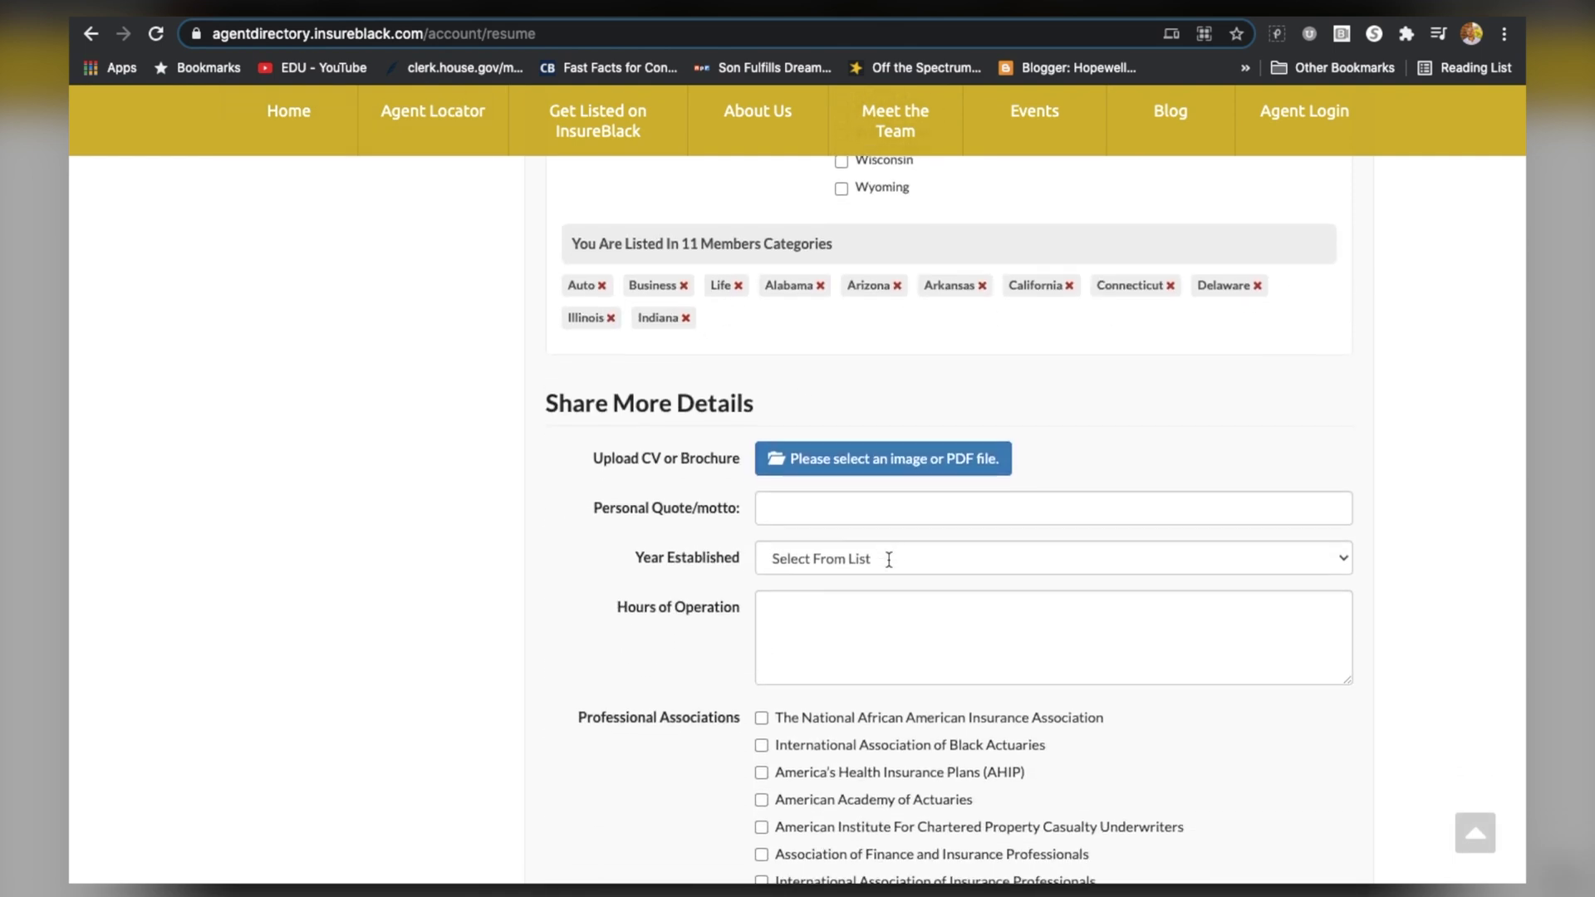
scroll(880, 471, down, 2)
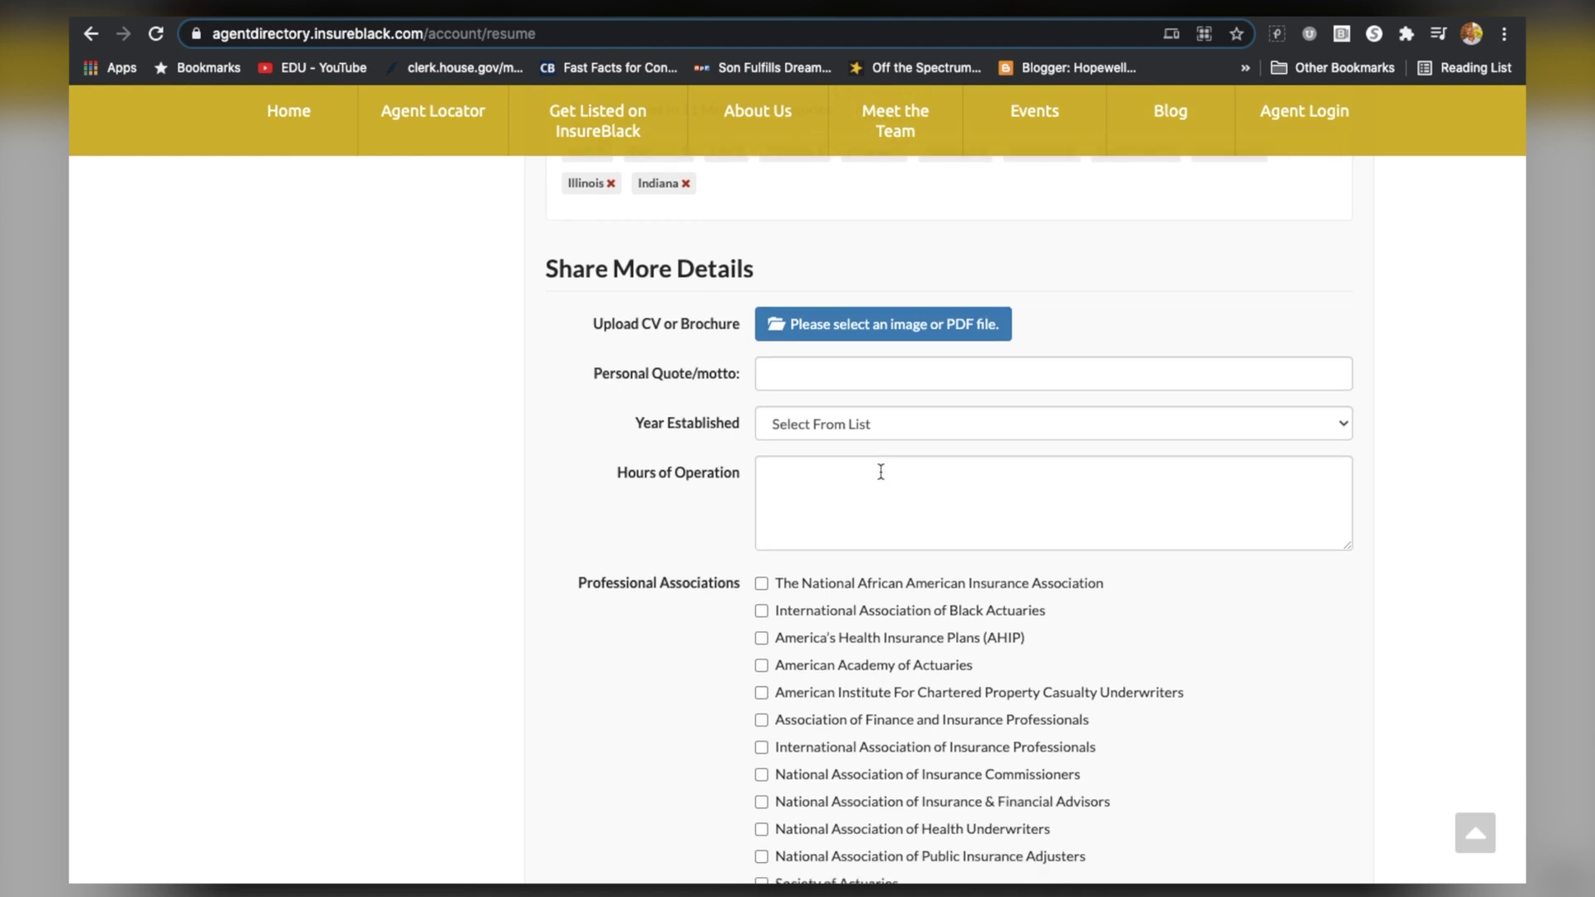
scroll(880, 470, down, 1)
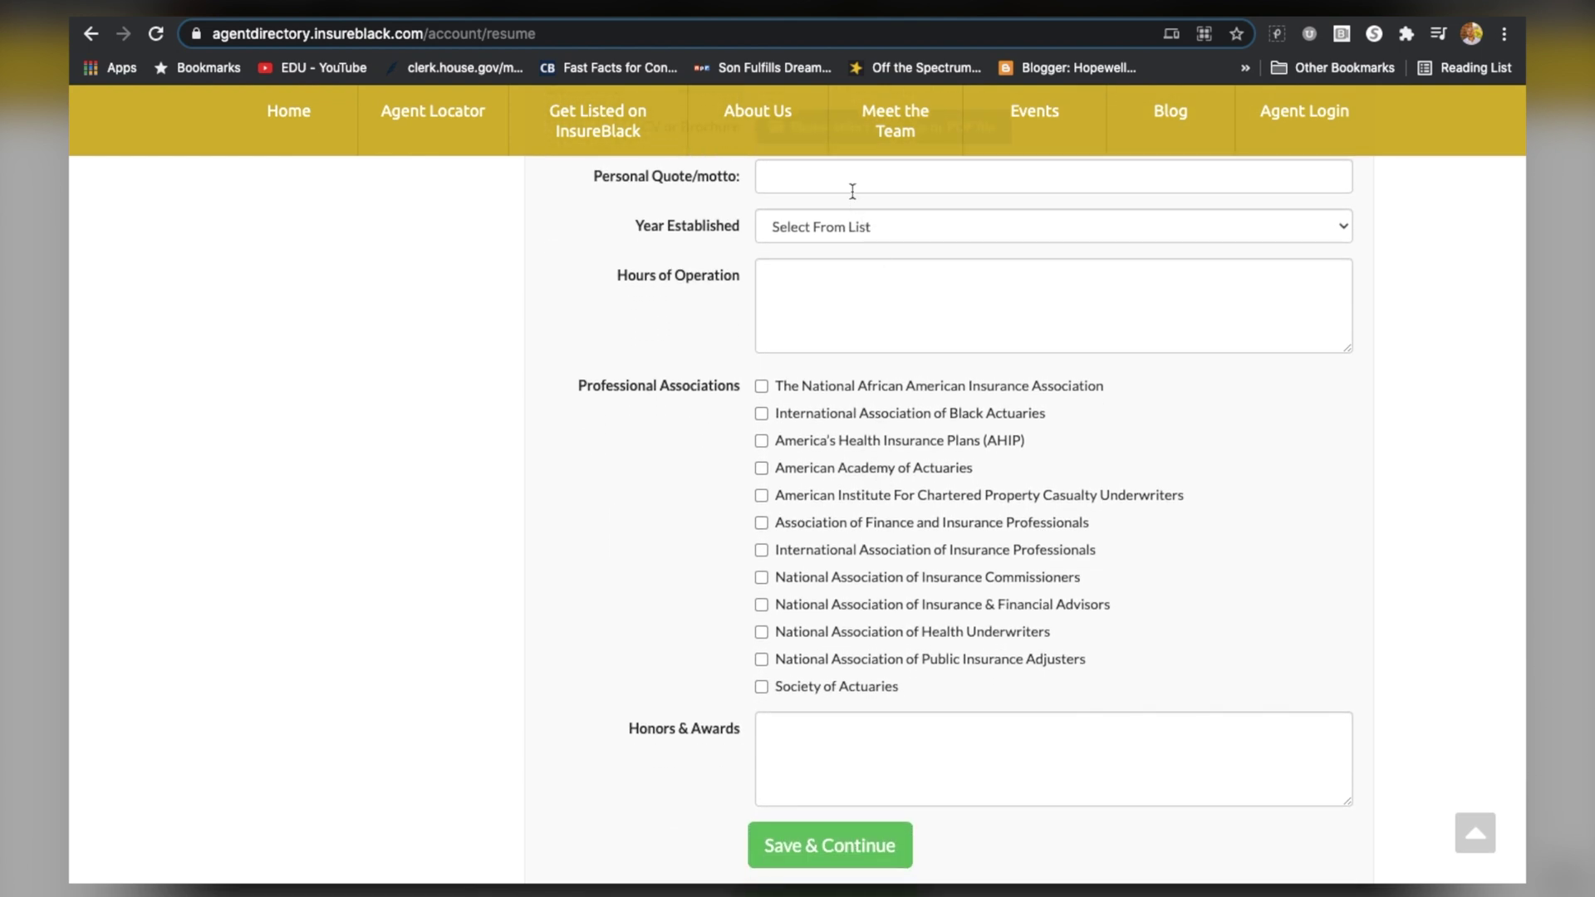
click(848, 178)
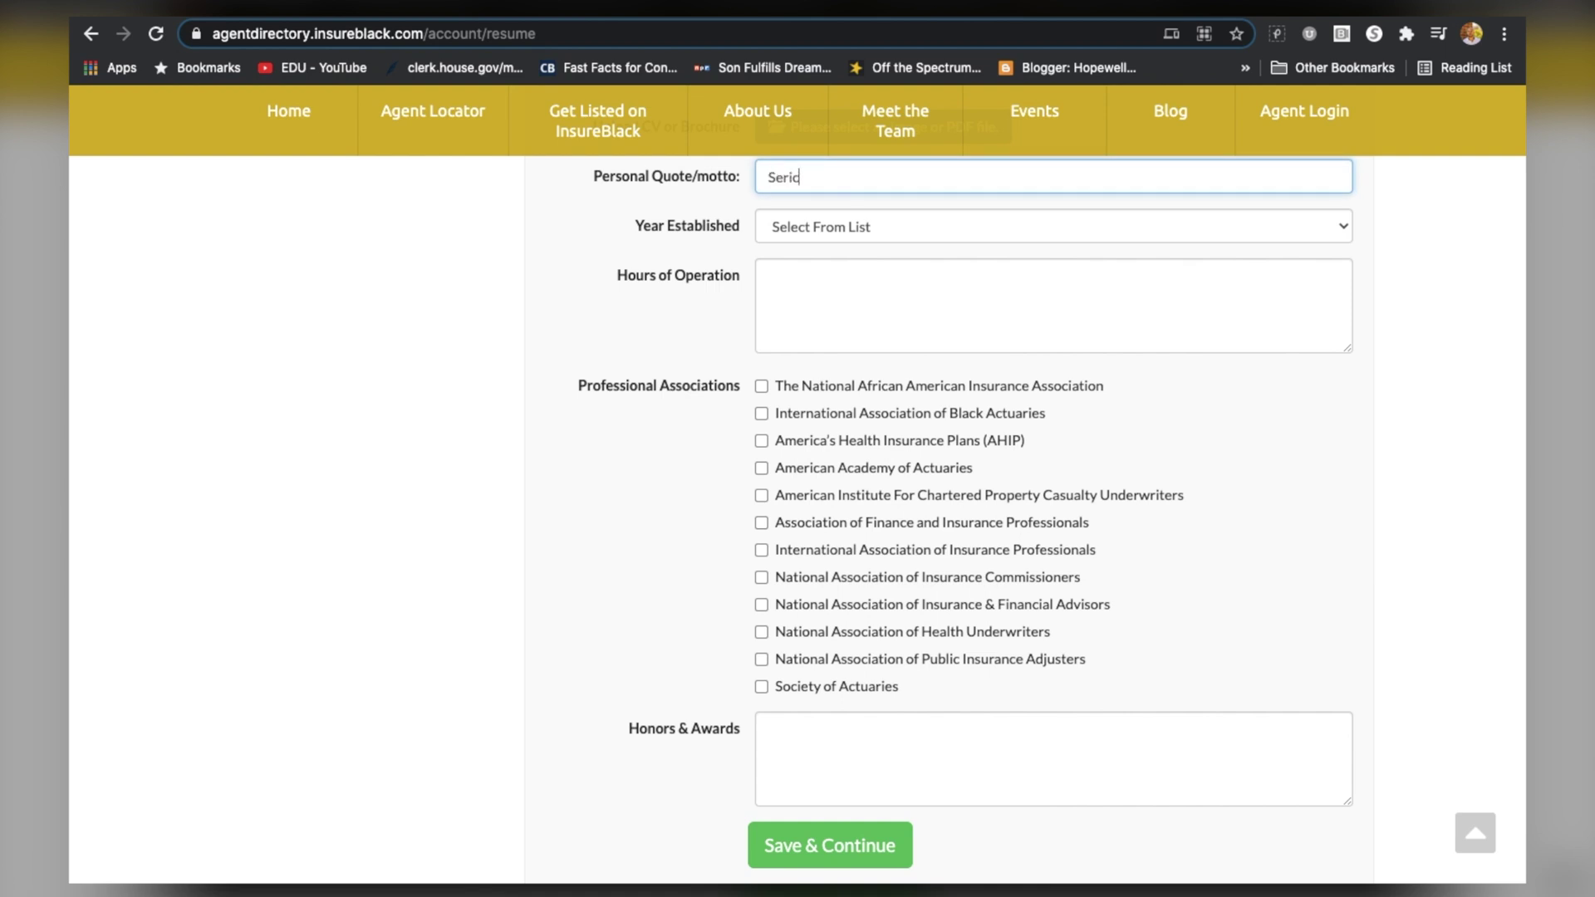
text(Service is our priroti)
key(Tab)
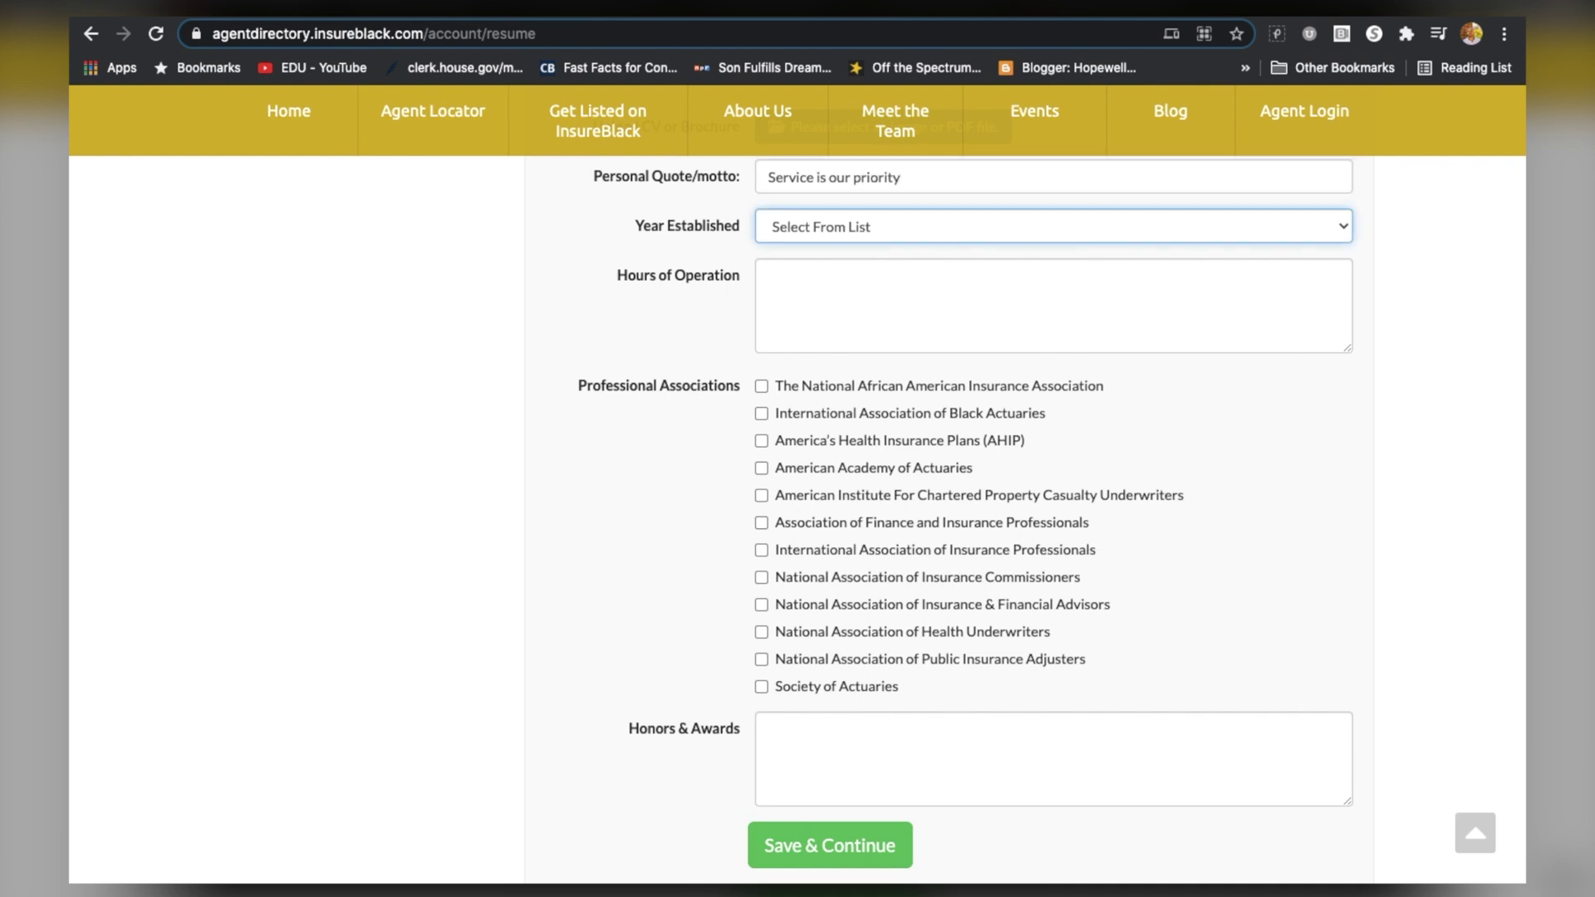
Set year established to 1998 and hours to 'Monday - Friday 9 gt 5'
click(787, 228)
scroll(815, 604, down, 3)
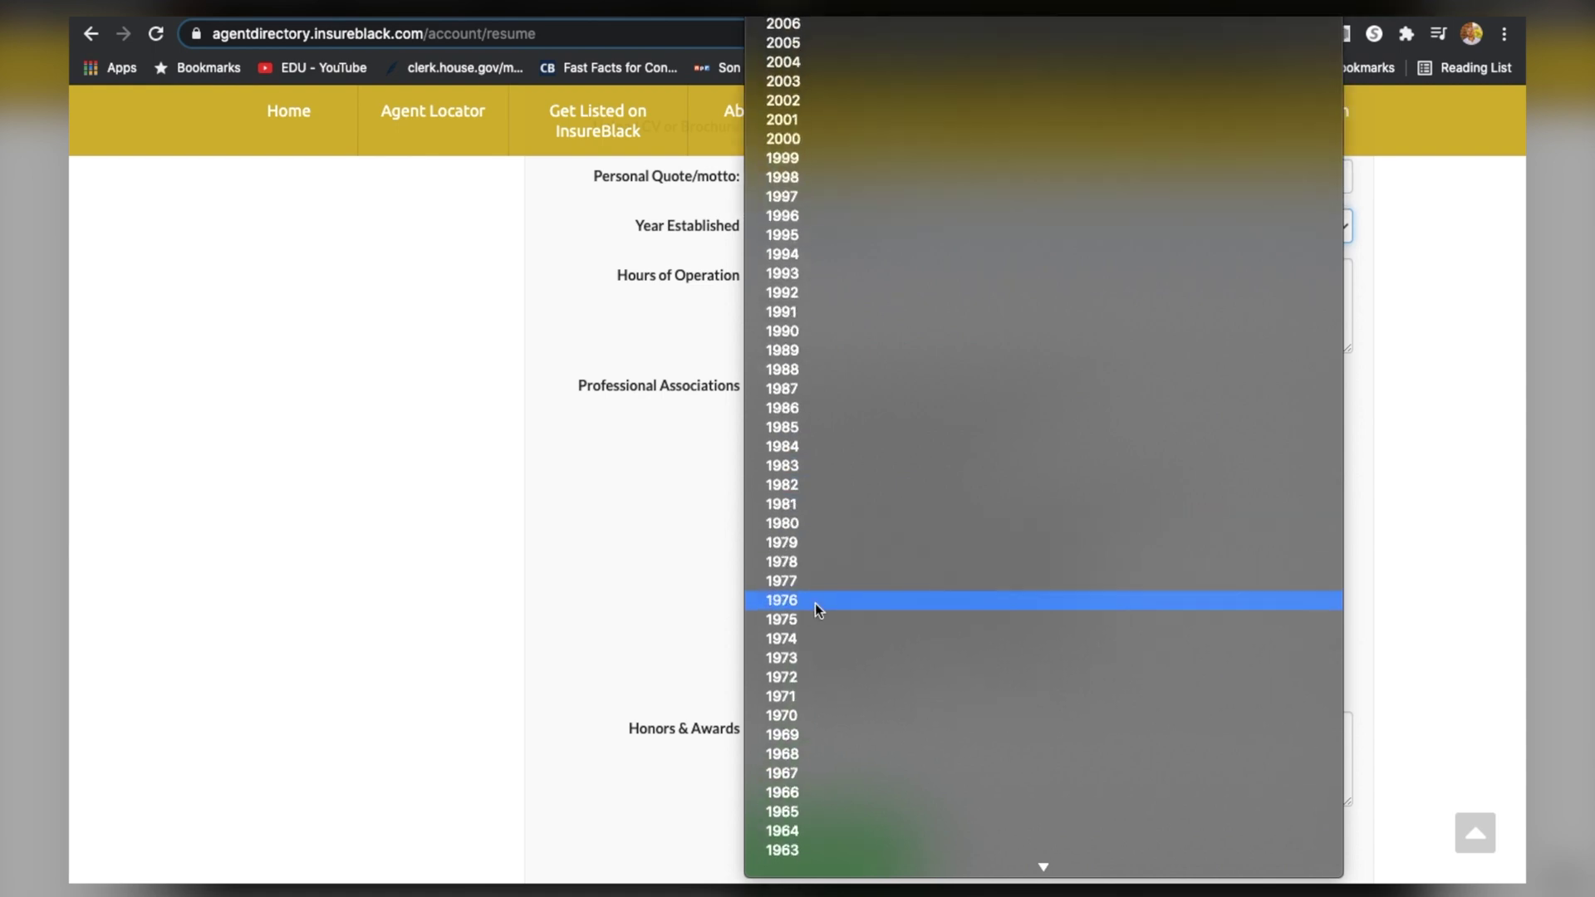
click(805, 176)
click(844, 296)
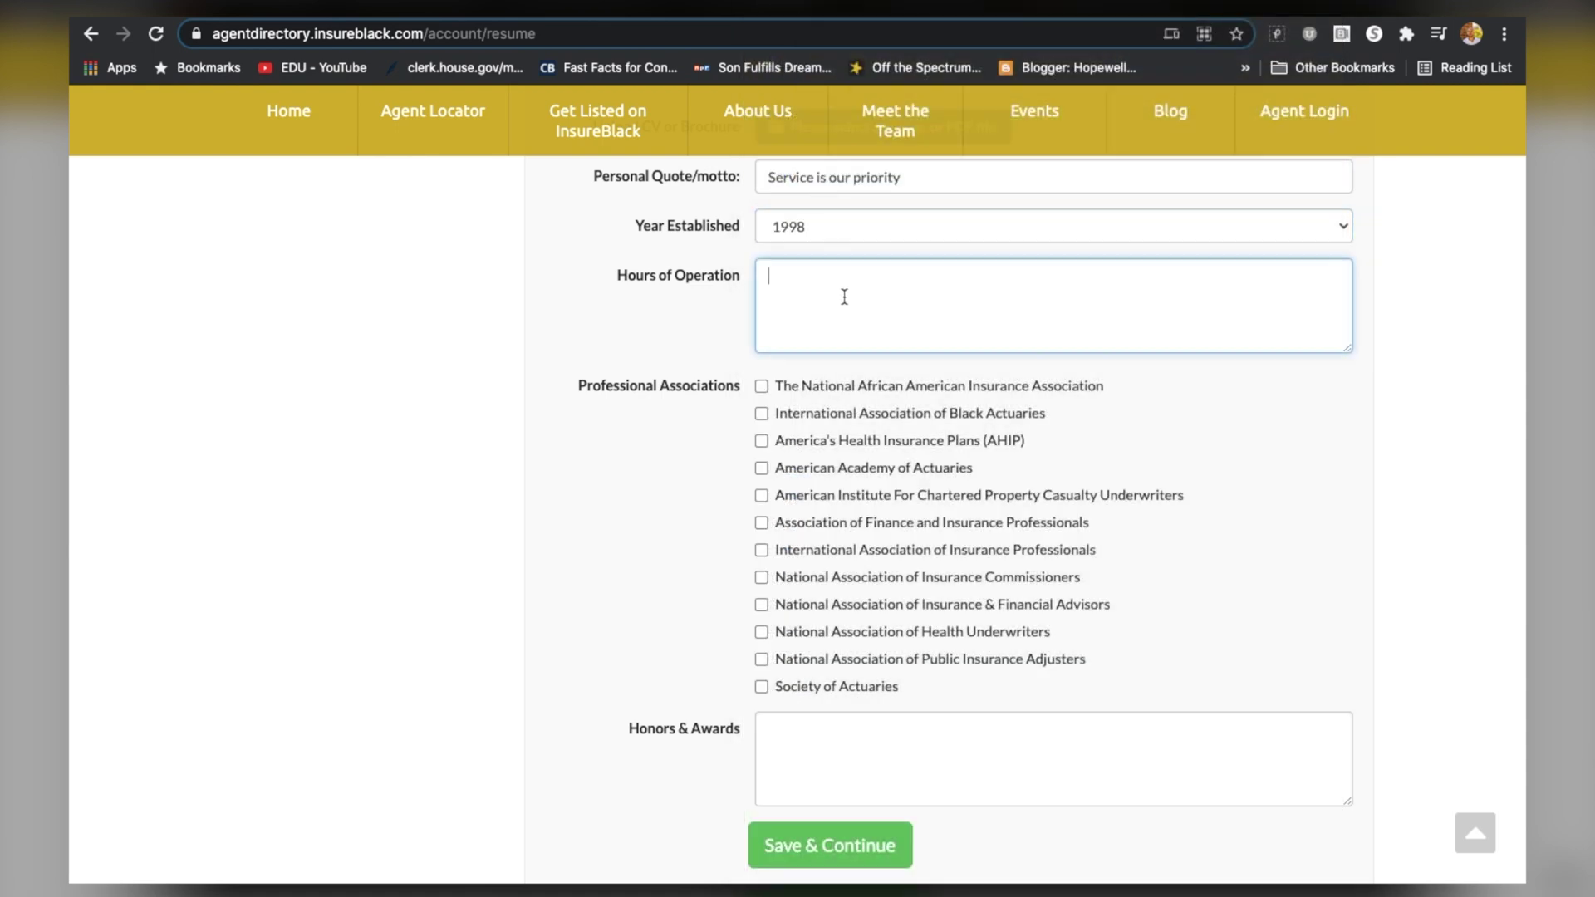
text(Mon)
text(day - Friday)
text( 9 gt 5)
scroll(856, 528, down, 1)
scroll(855, 525, down, 1)
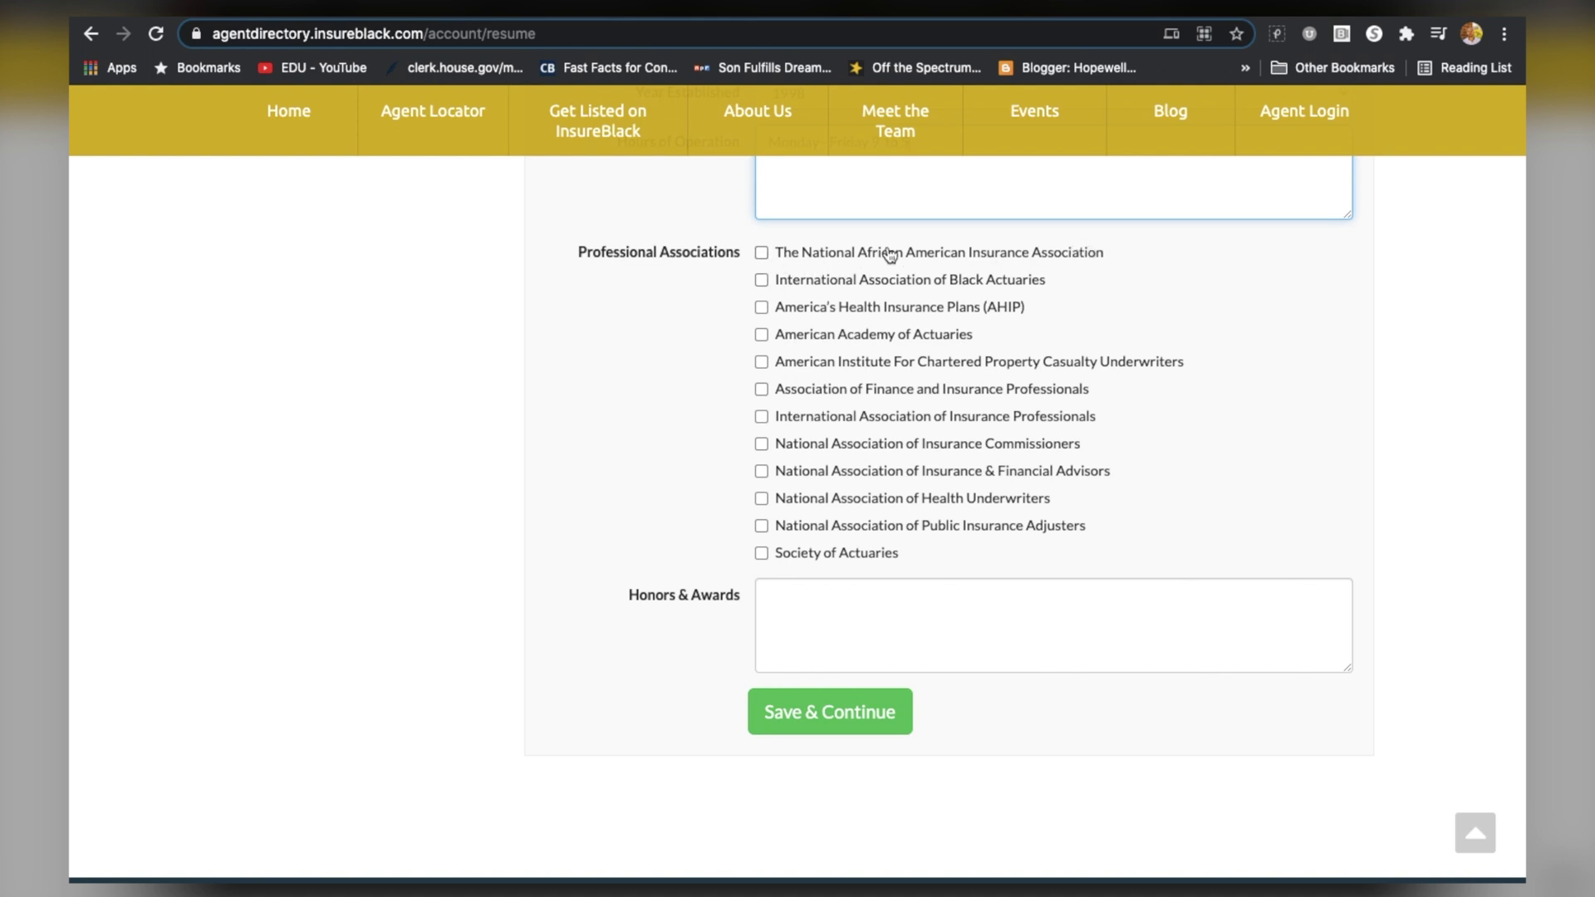
Tick NAAIA, Finance and Insurance Professionals, and IAIP associations, then save the listing details
click(760, 252)
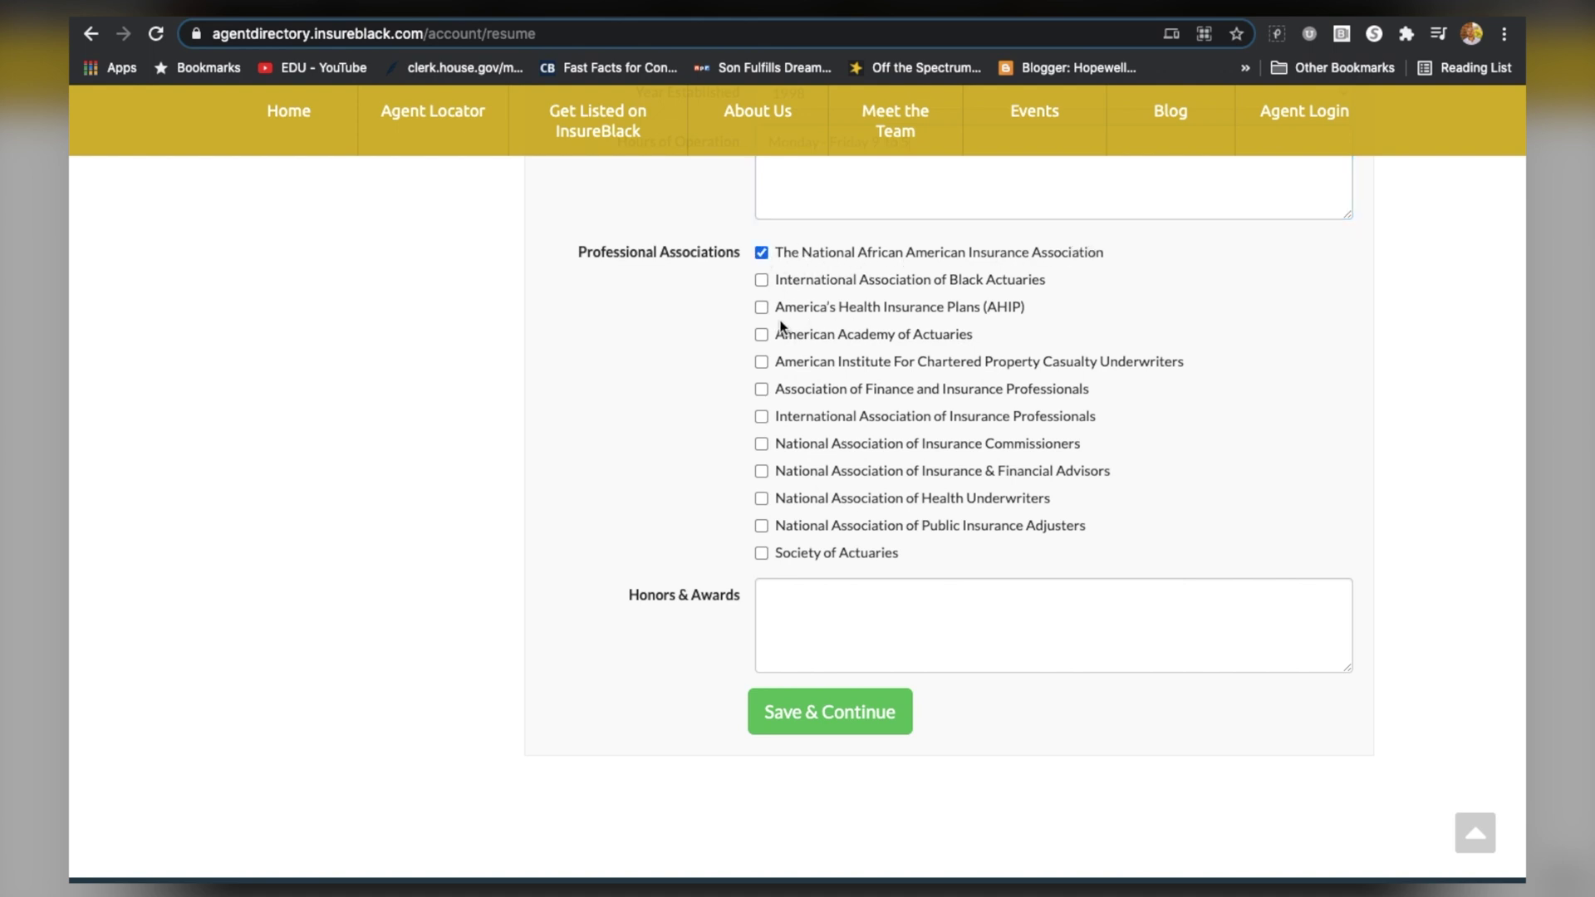
click(761, 389)
click(762, 417)
click(839, 635)
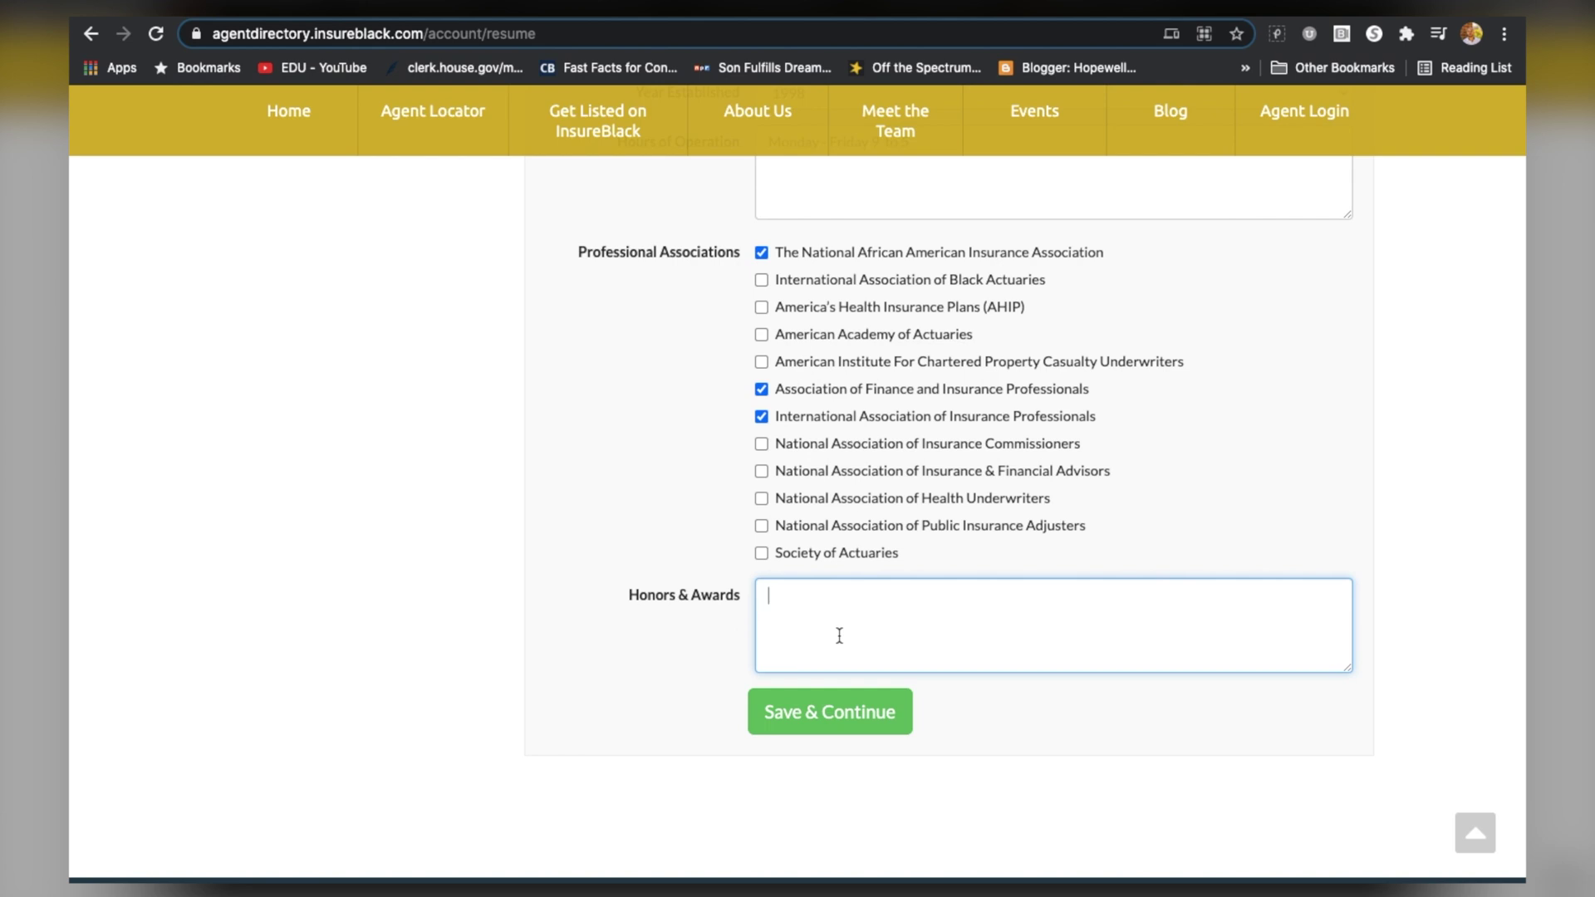
click(849, 721)
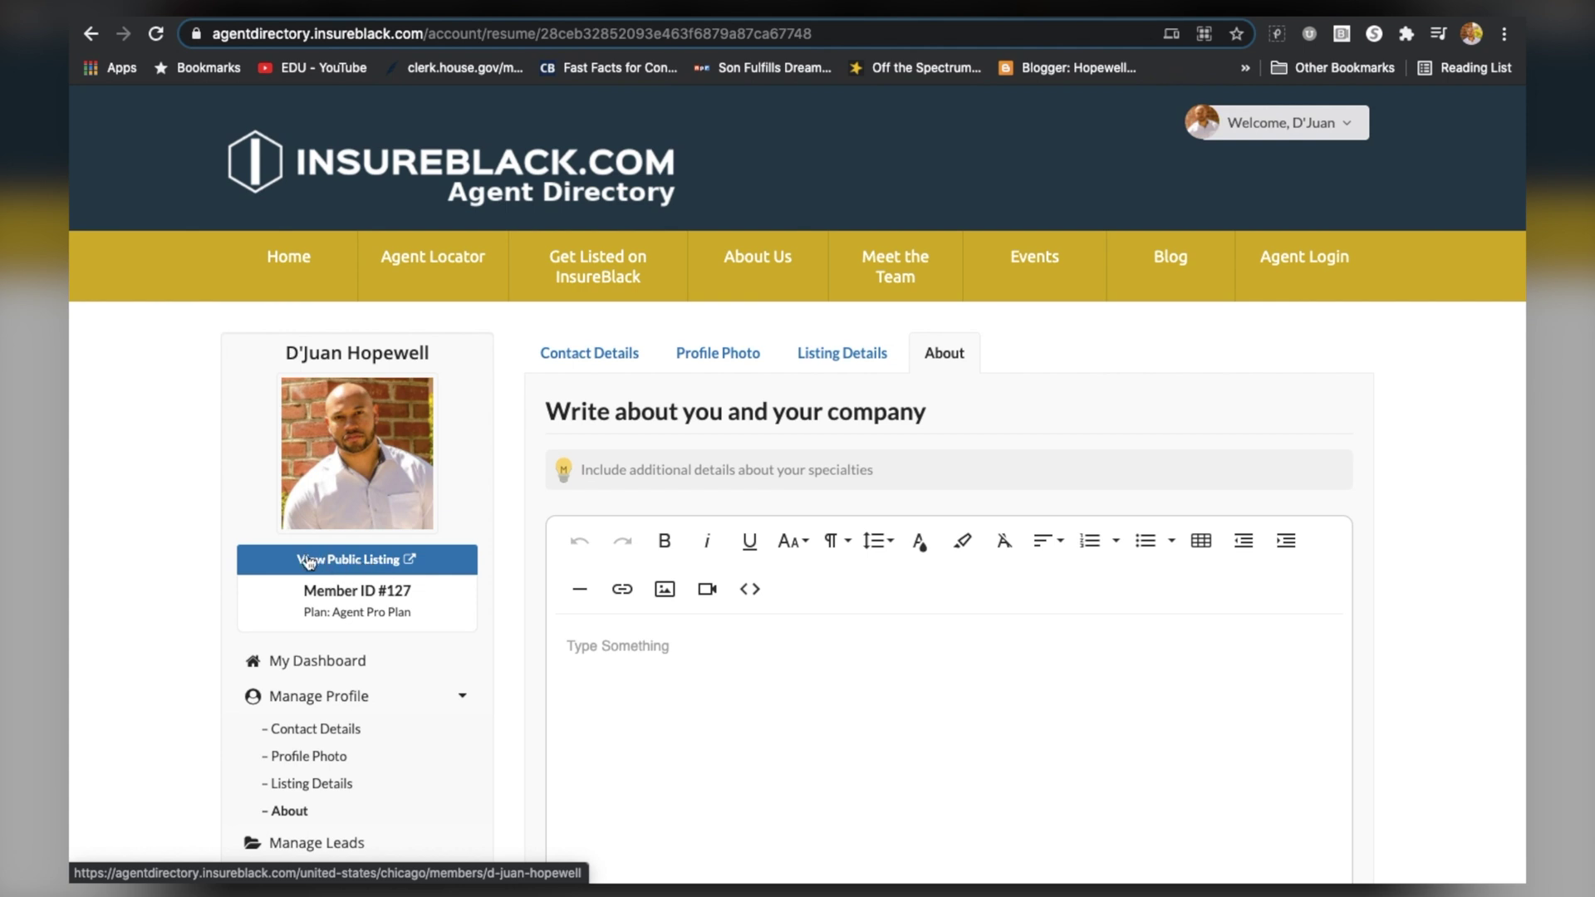
Open the public listing in a new tab and scroll through its quote, contact info and map
click(397, 563)
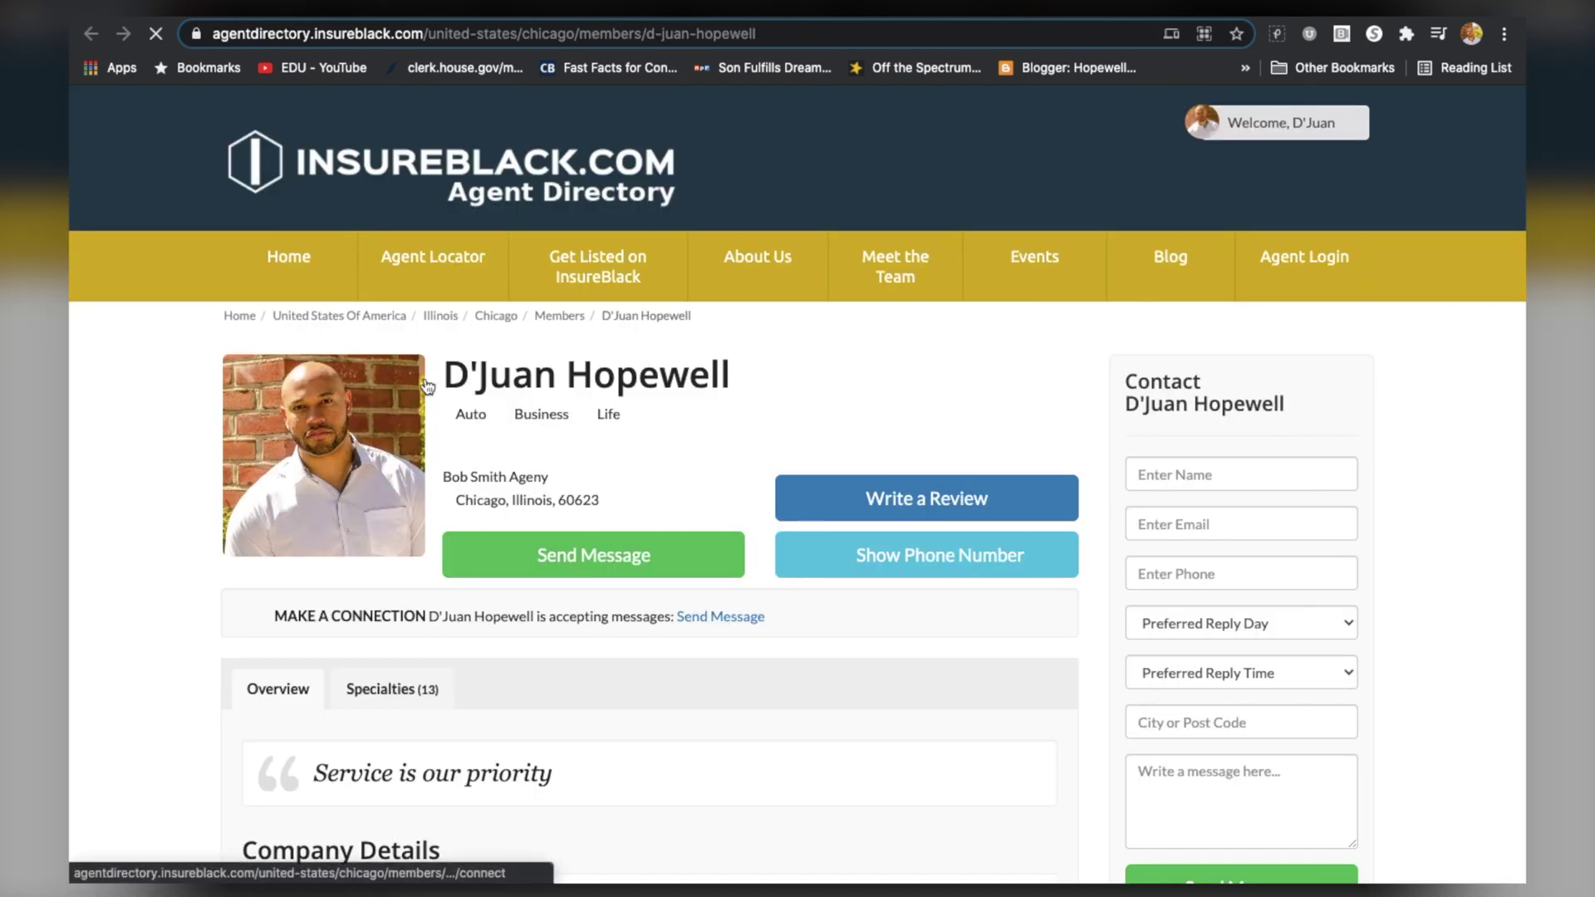
scroll(440, 595, down, 5)
scroll(440, 595, down, 8)
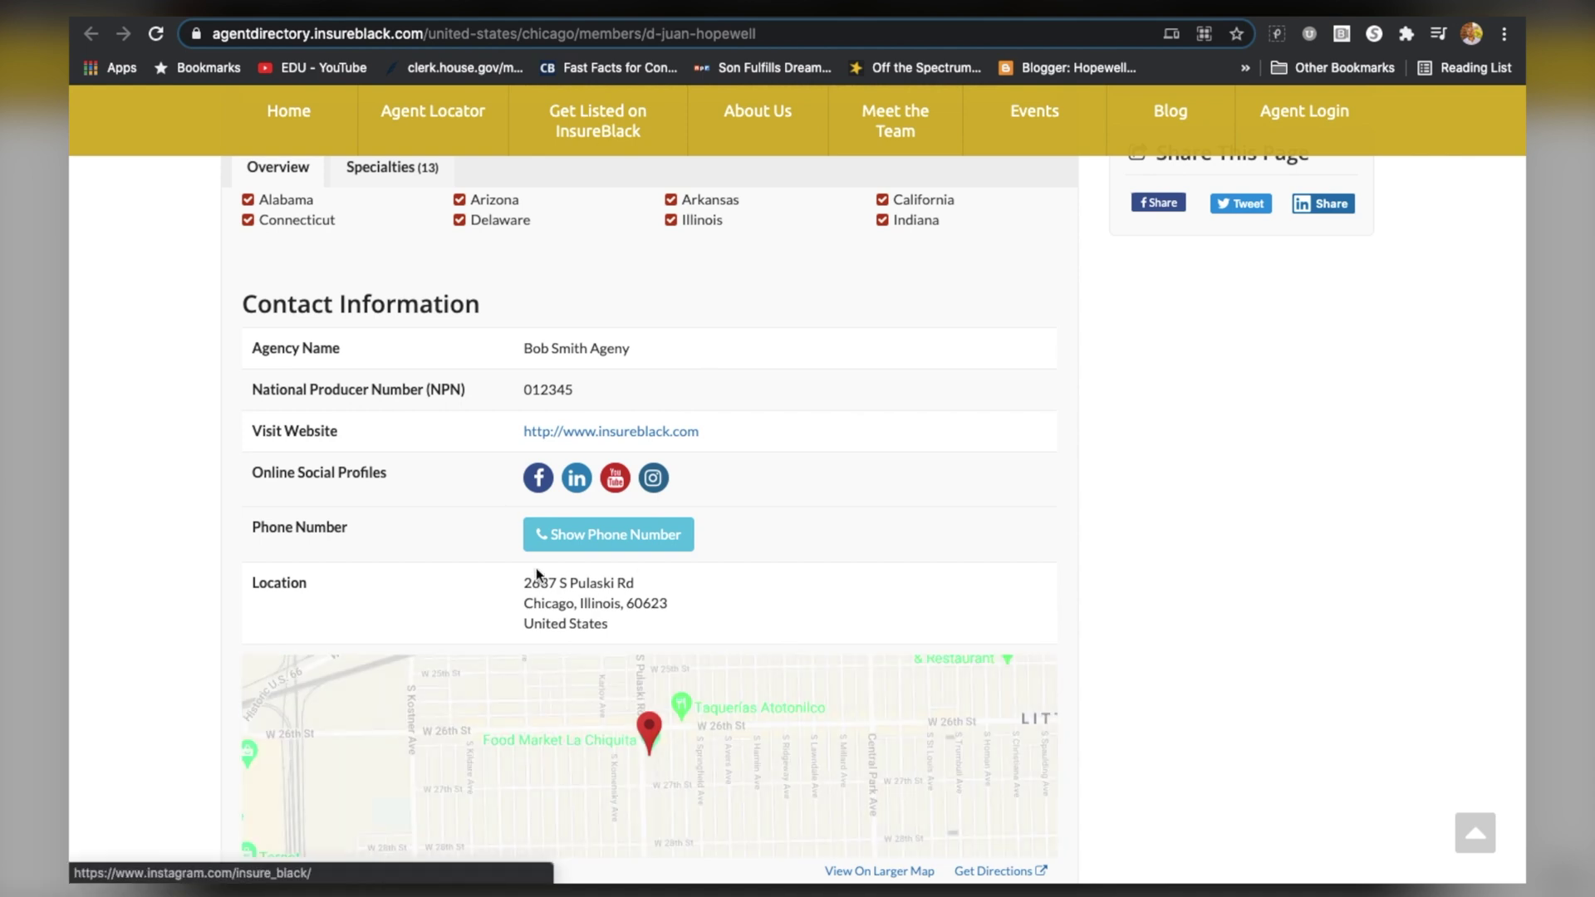
scroll(437, 577, down, 2)
scroll(776, 588, up, 8)
scroll(776, 588, up, 5)
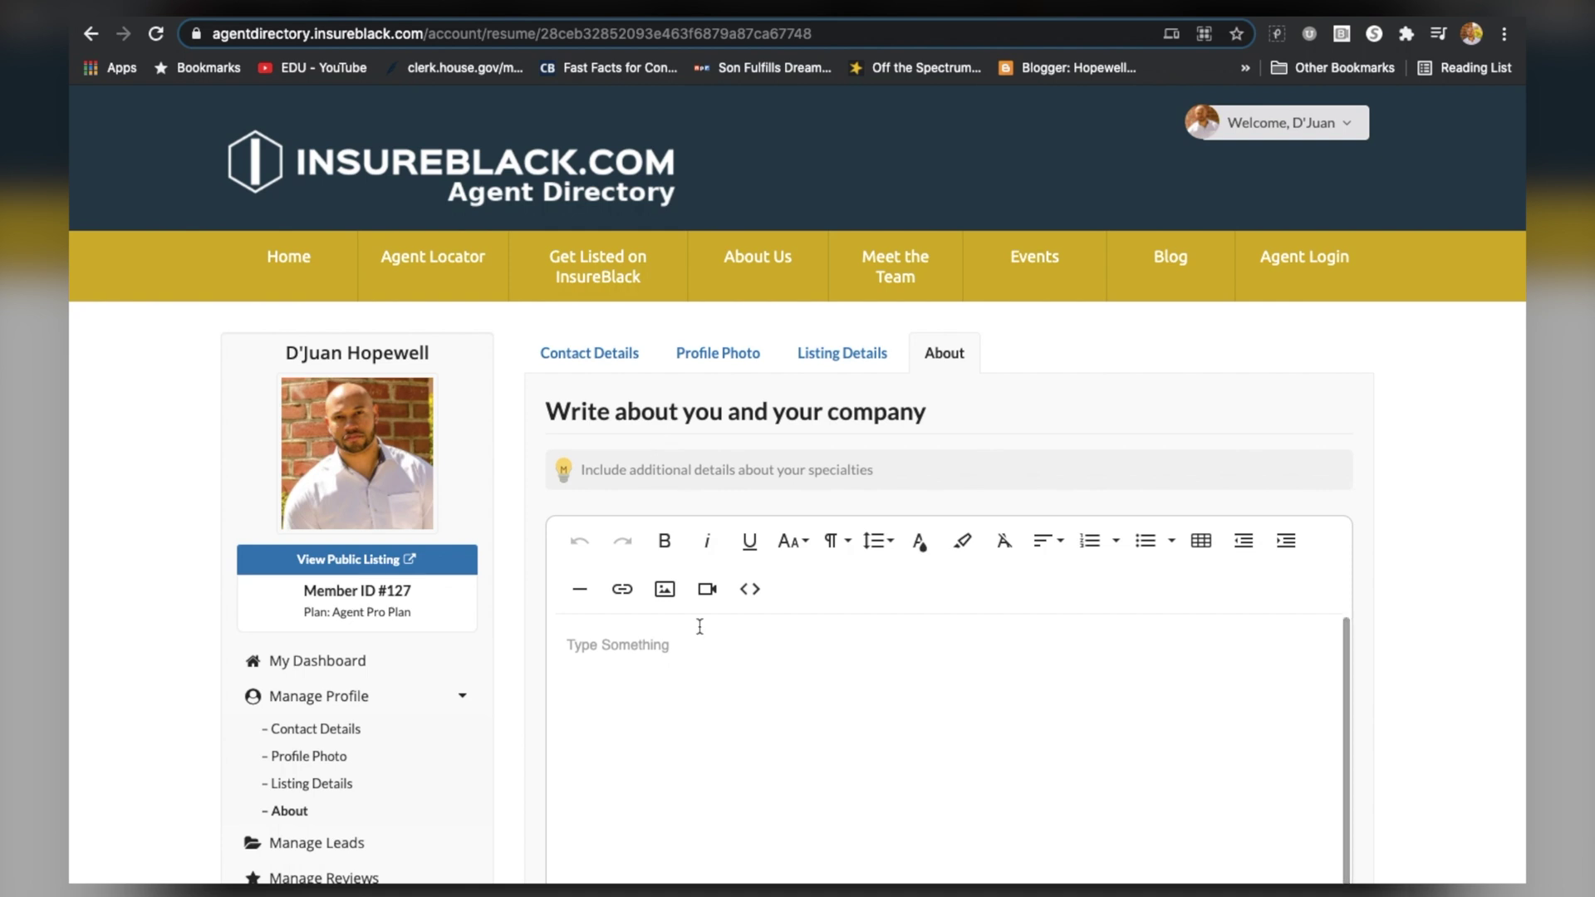
Write the bio beginning 'I'm passionate about serving clients. I have 20 years…'
click(649, 652)
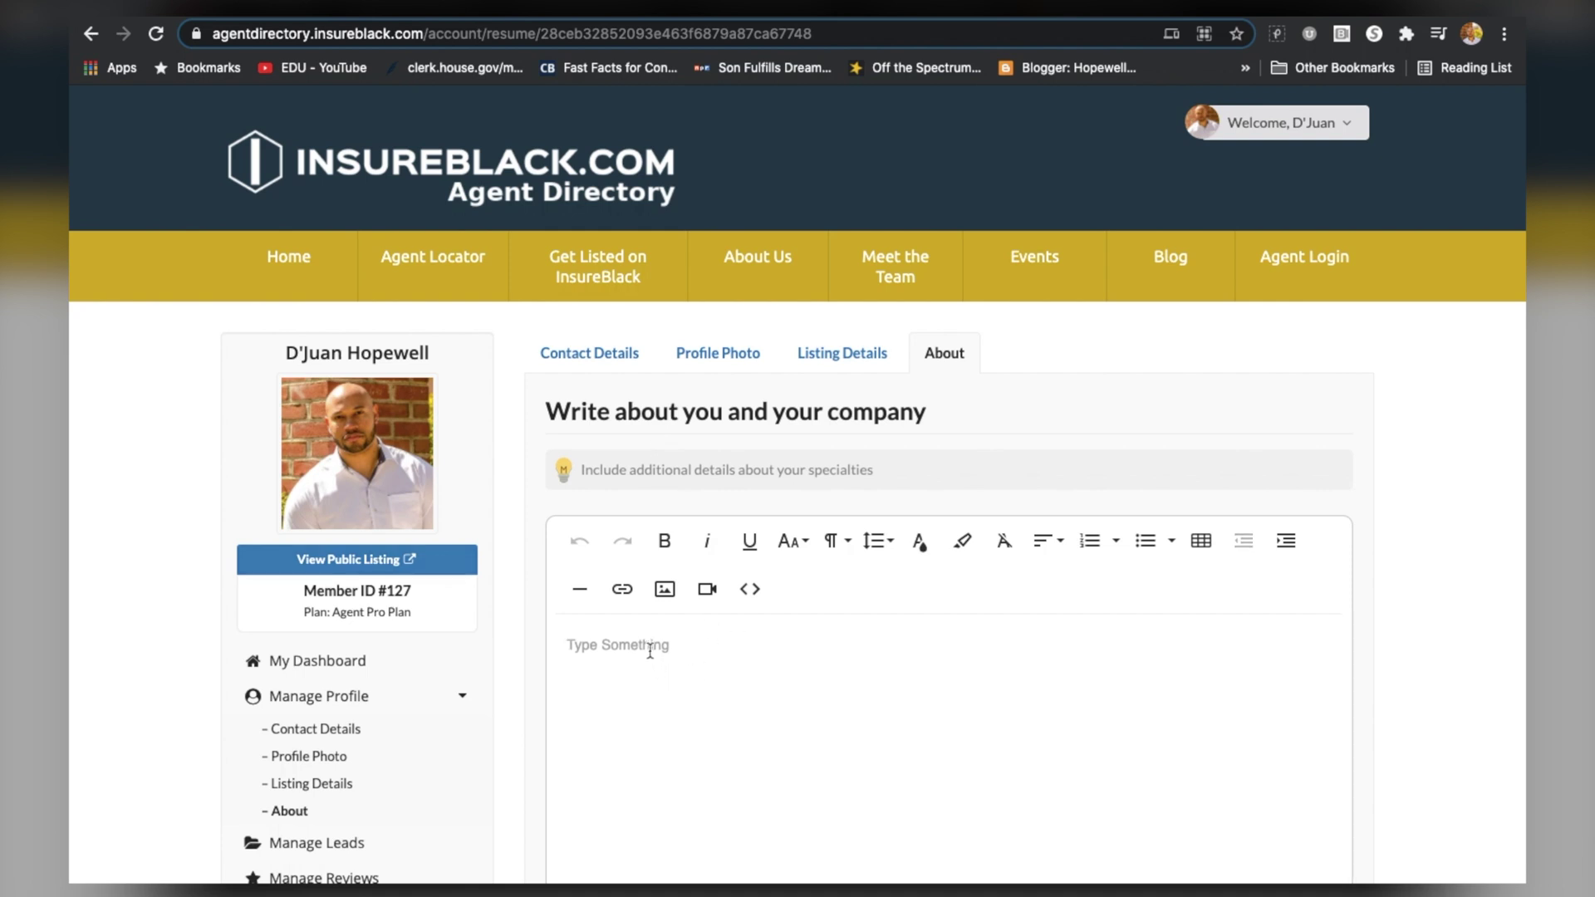
text(I'm passionate about serving clients)
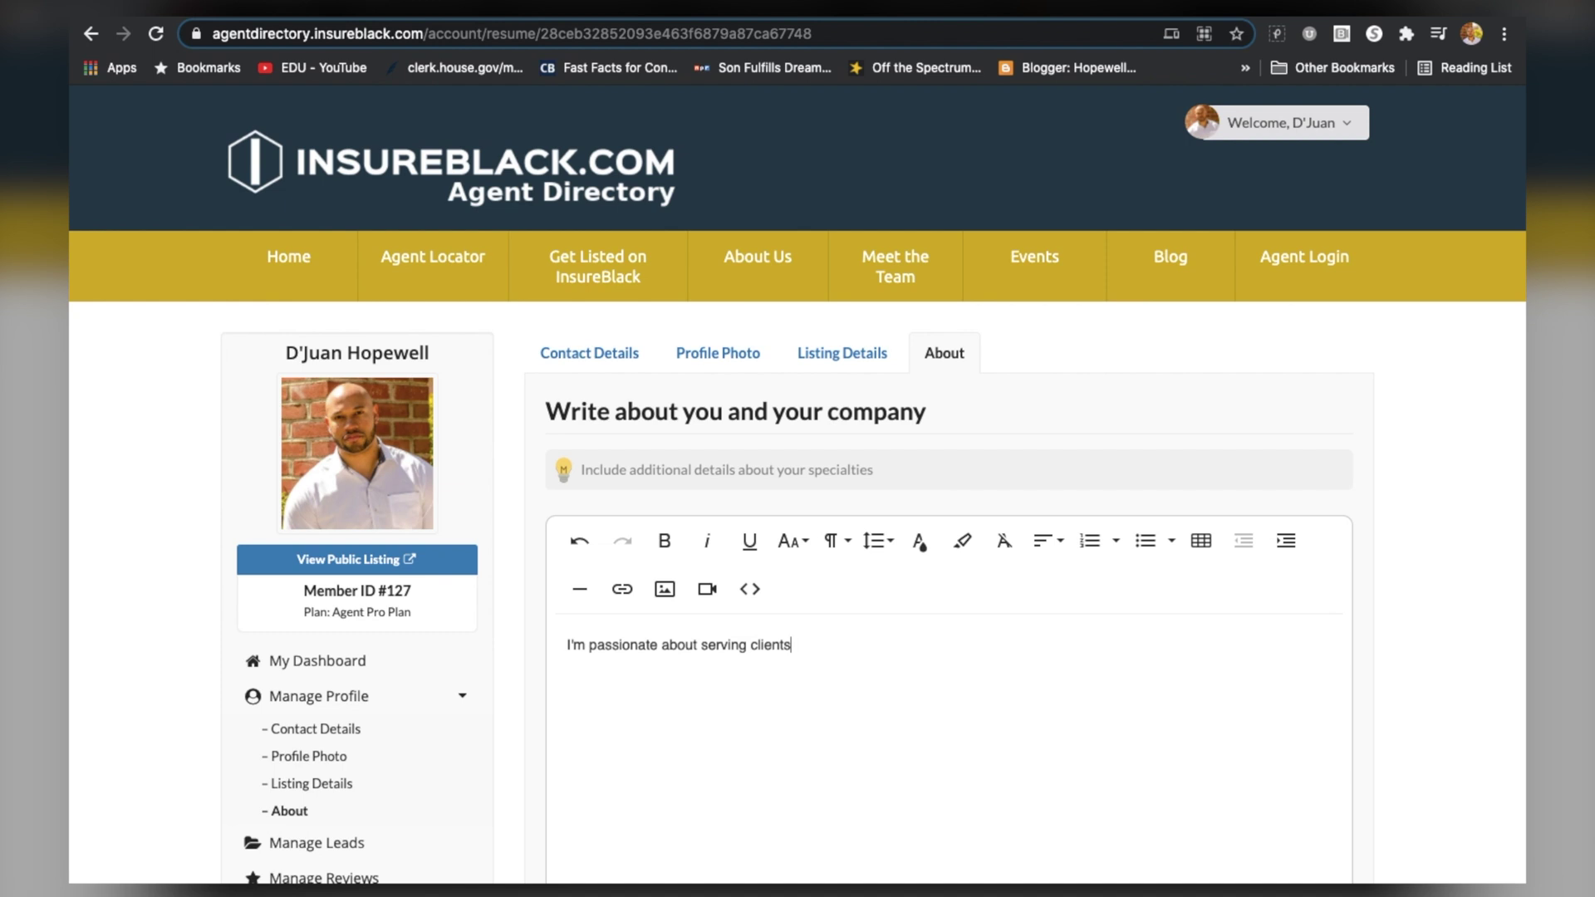
text(. I have 20 years in the business and we have)
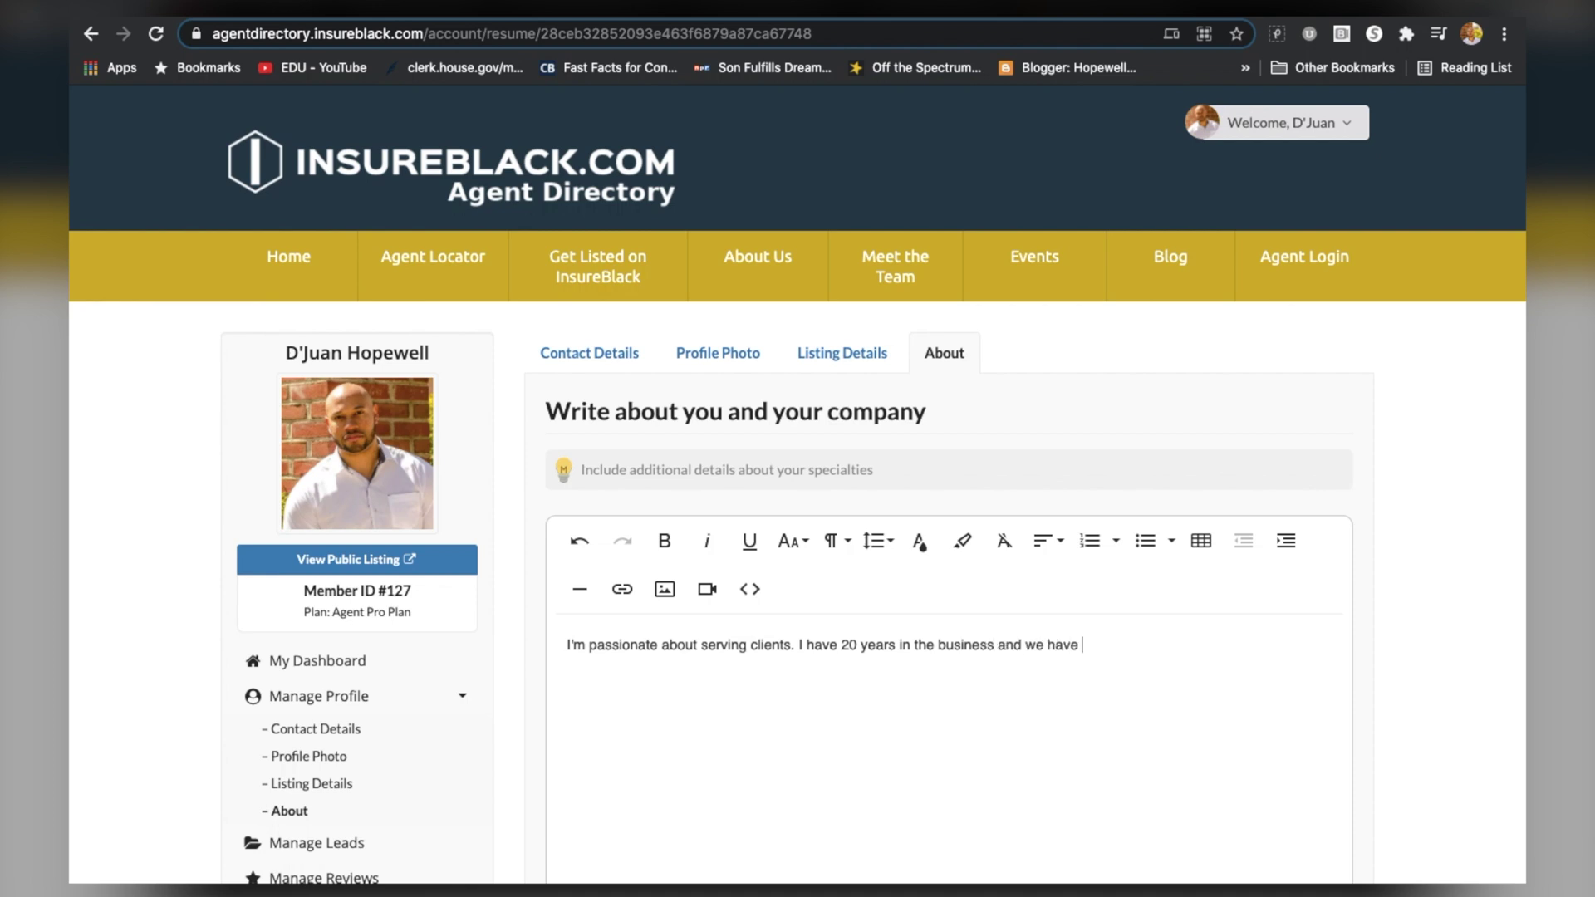
text(nized as the best.)
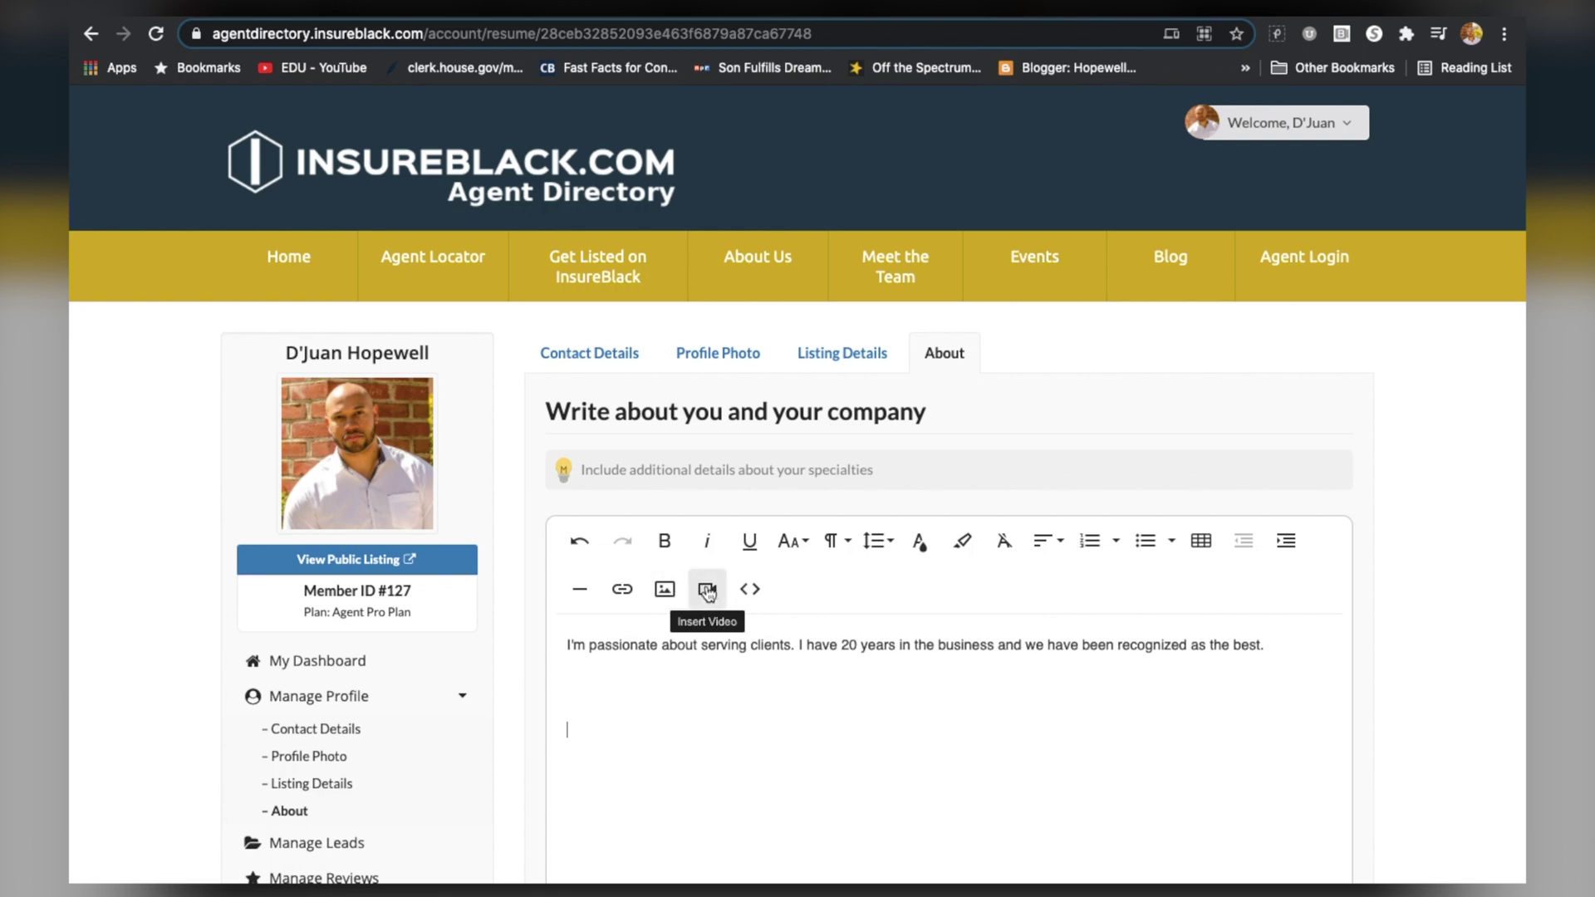
Embed the second InsureBlack YouTube channel video into the bio by its link
click(707, 590)
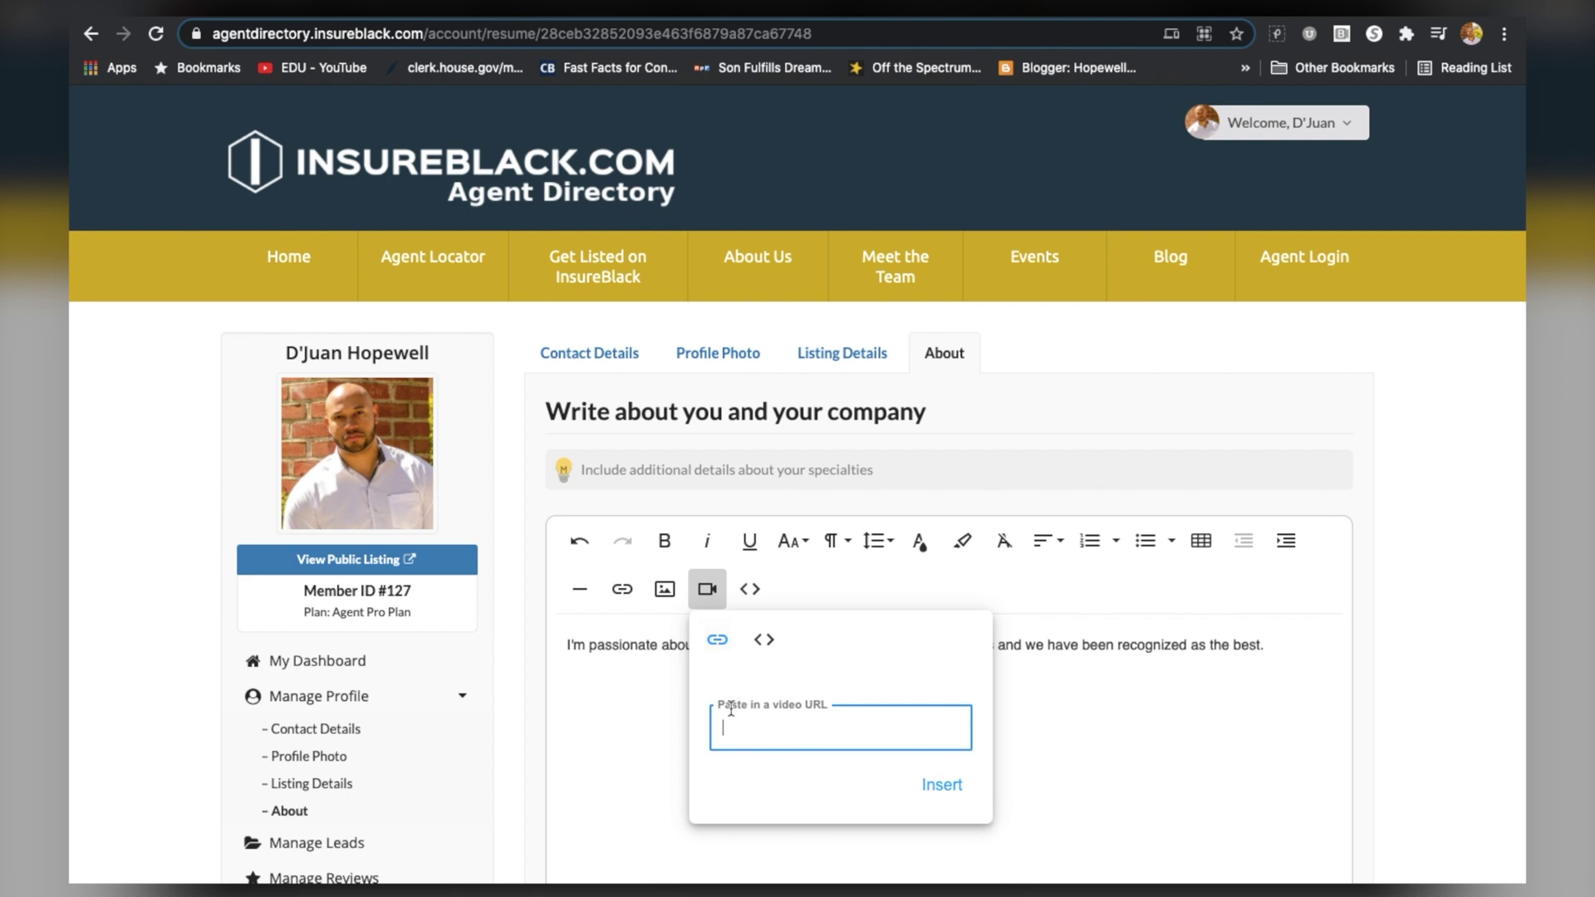
click(764, 646)
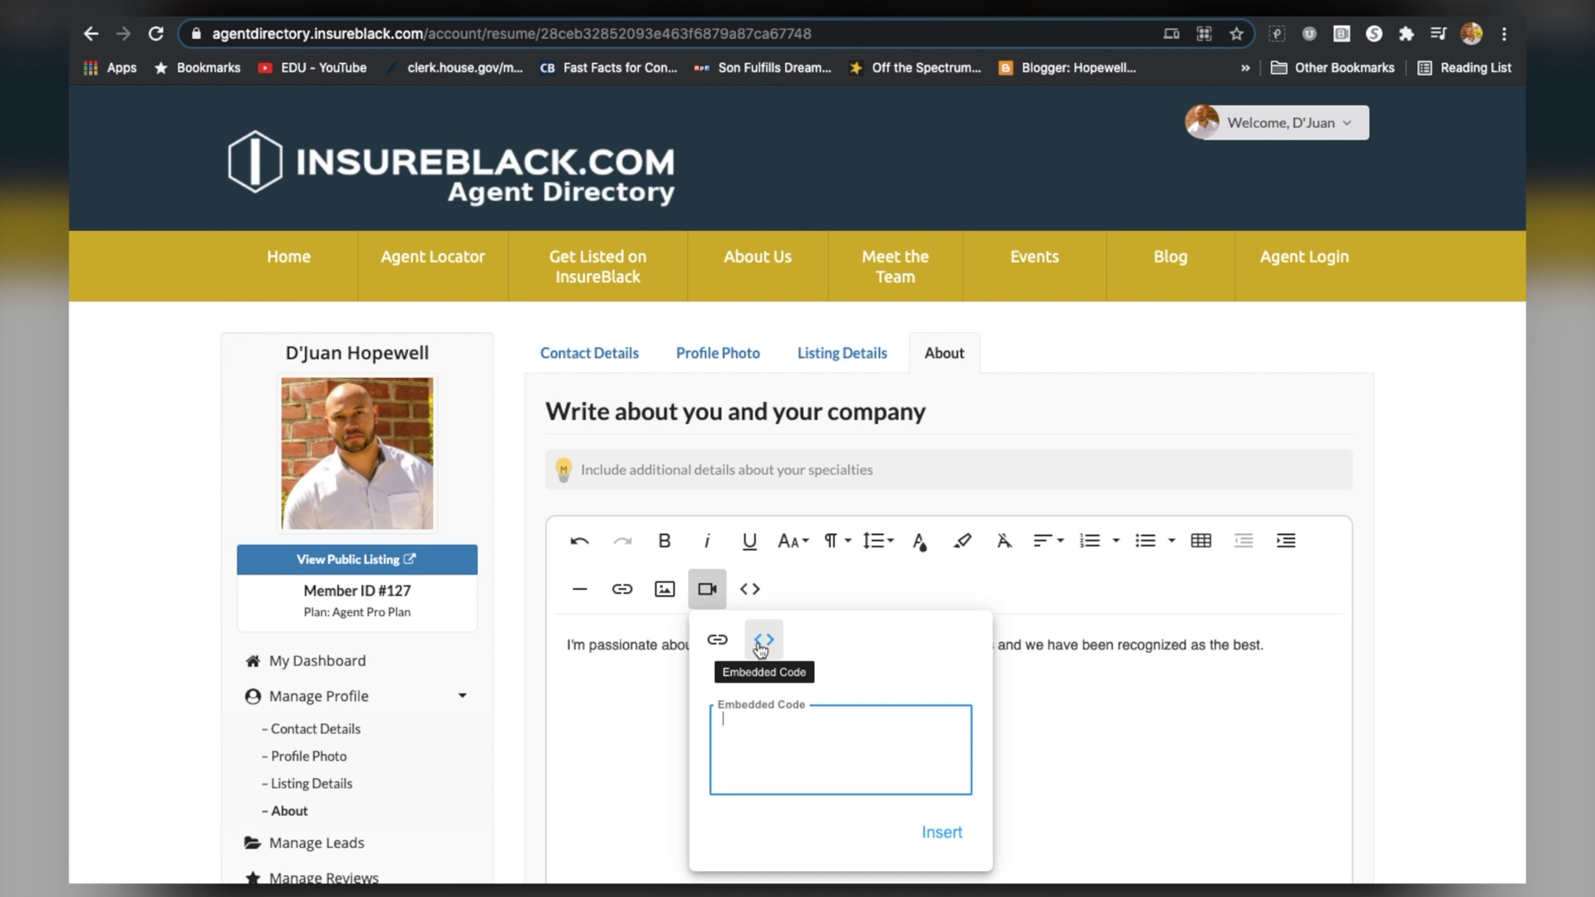
click(720, 642)
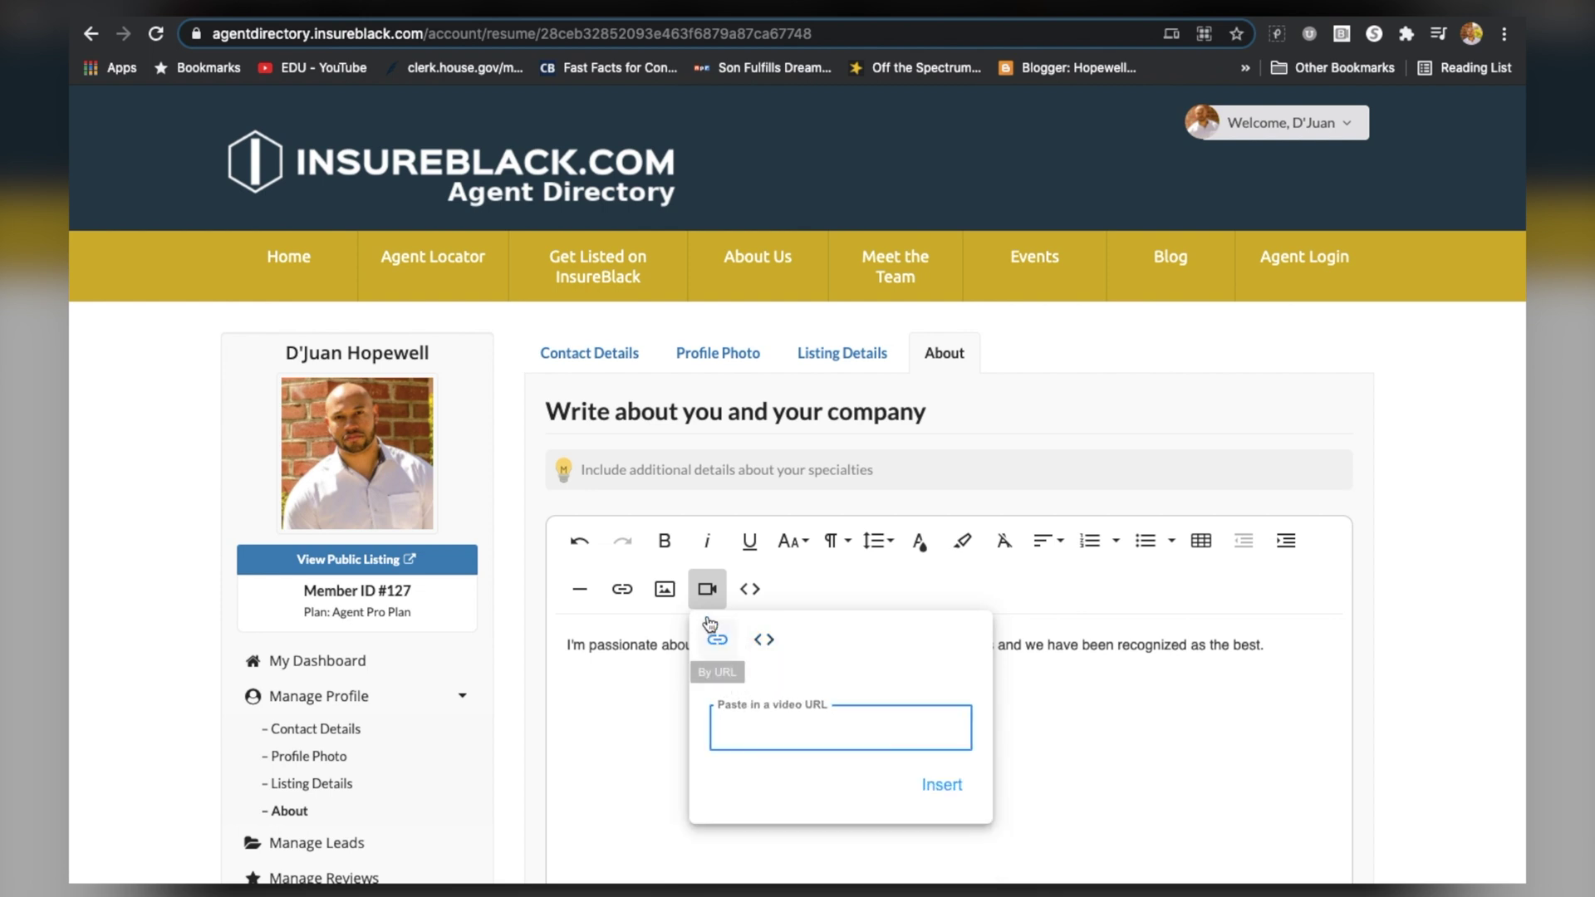
click(613, 18)
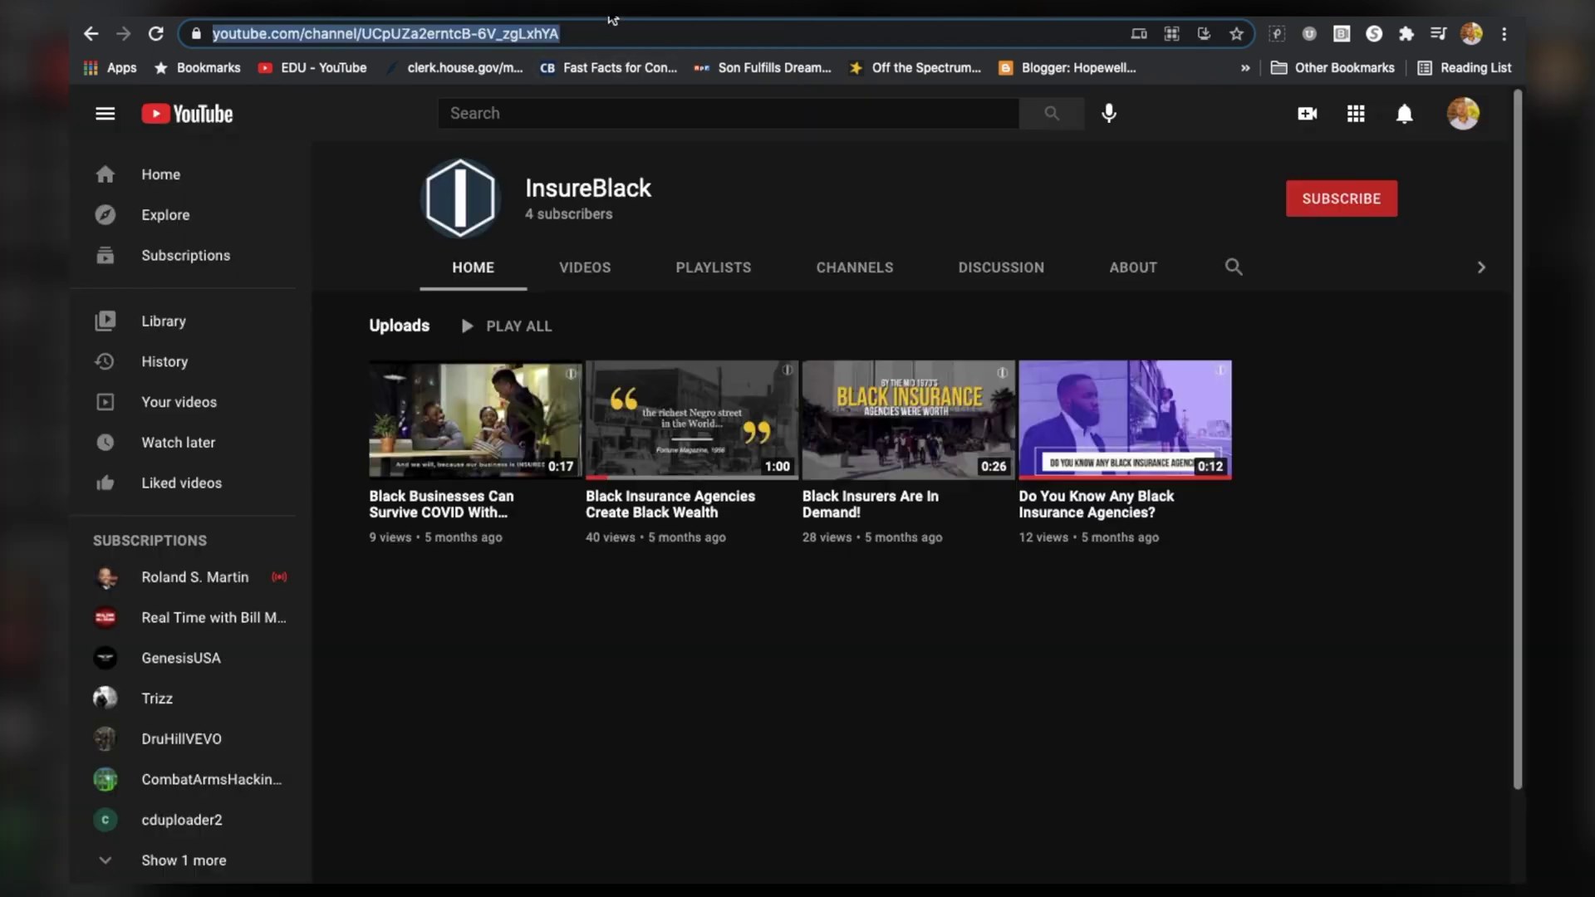
right_click(685, 428)
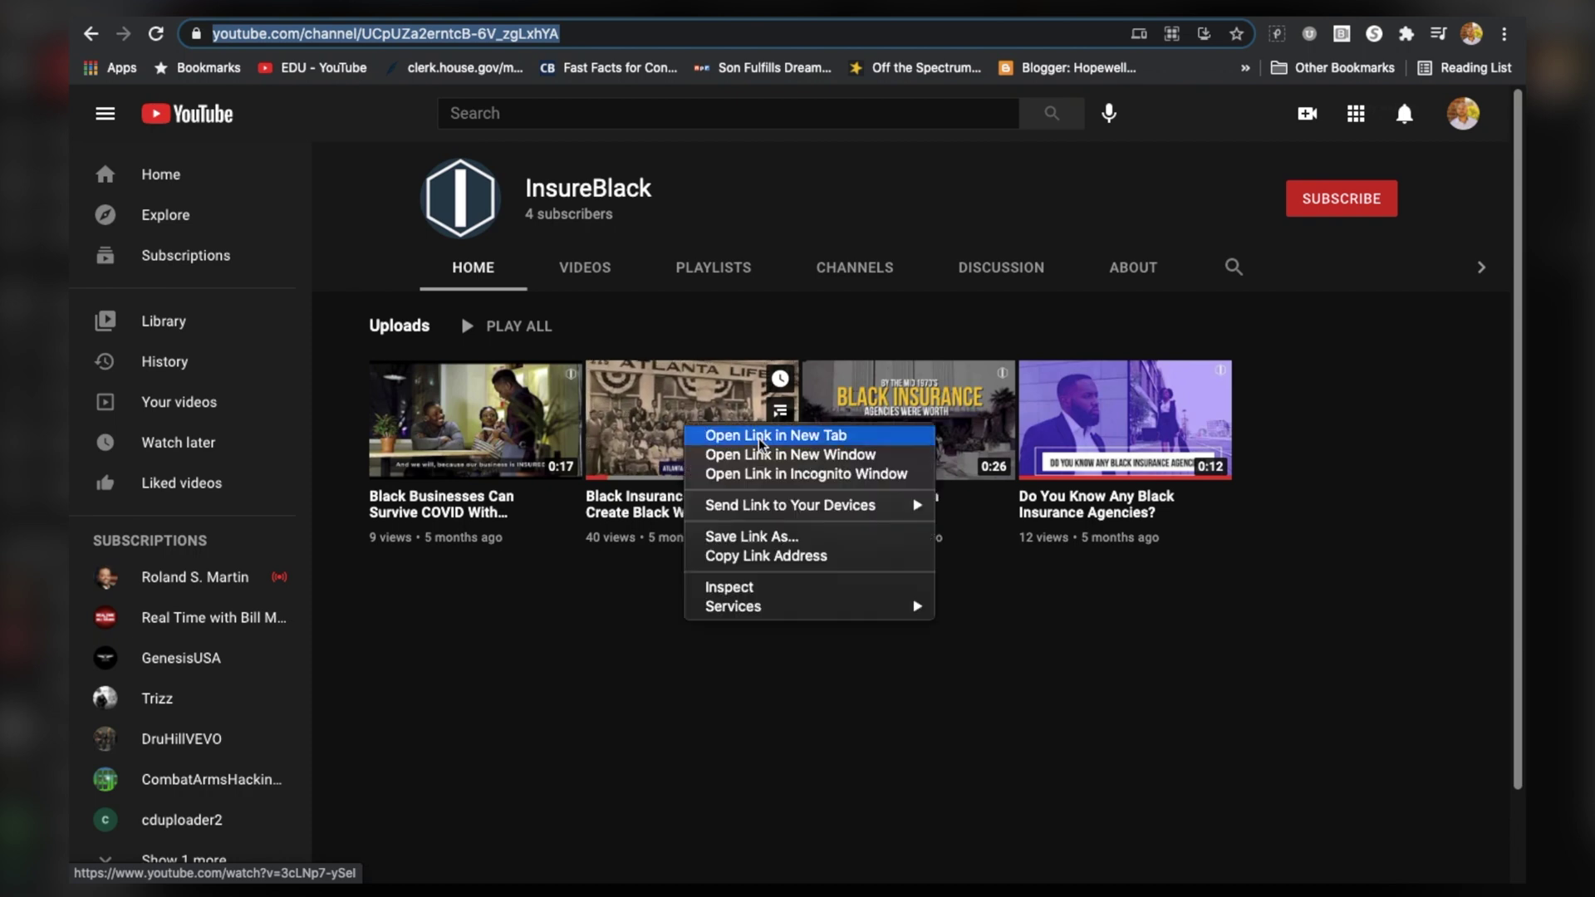
click(766, 555)
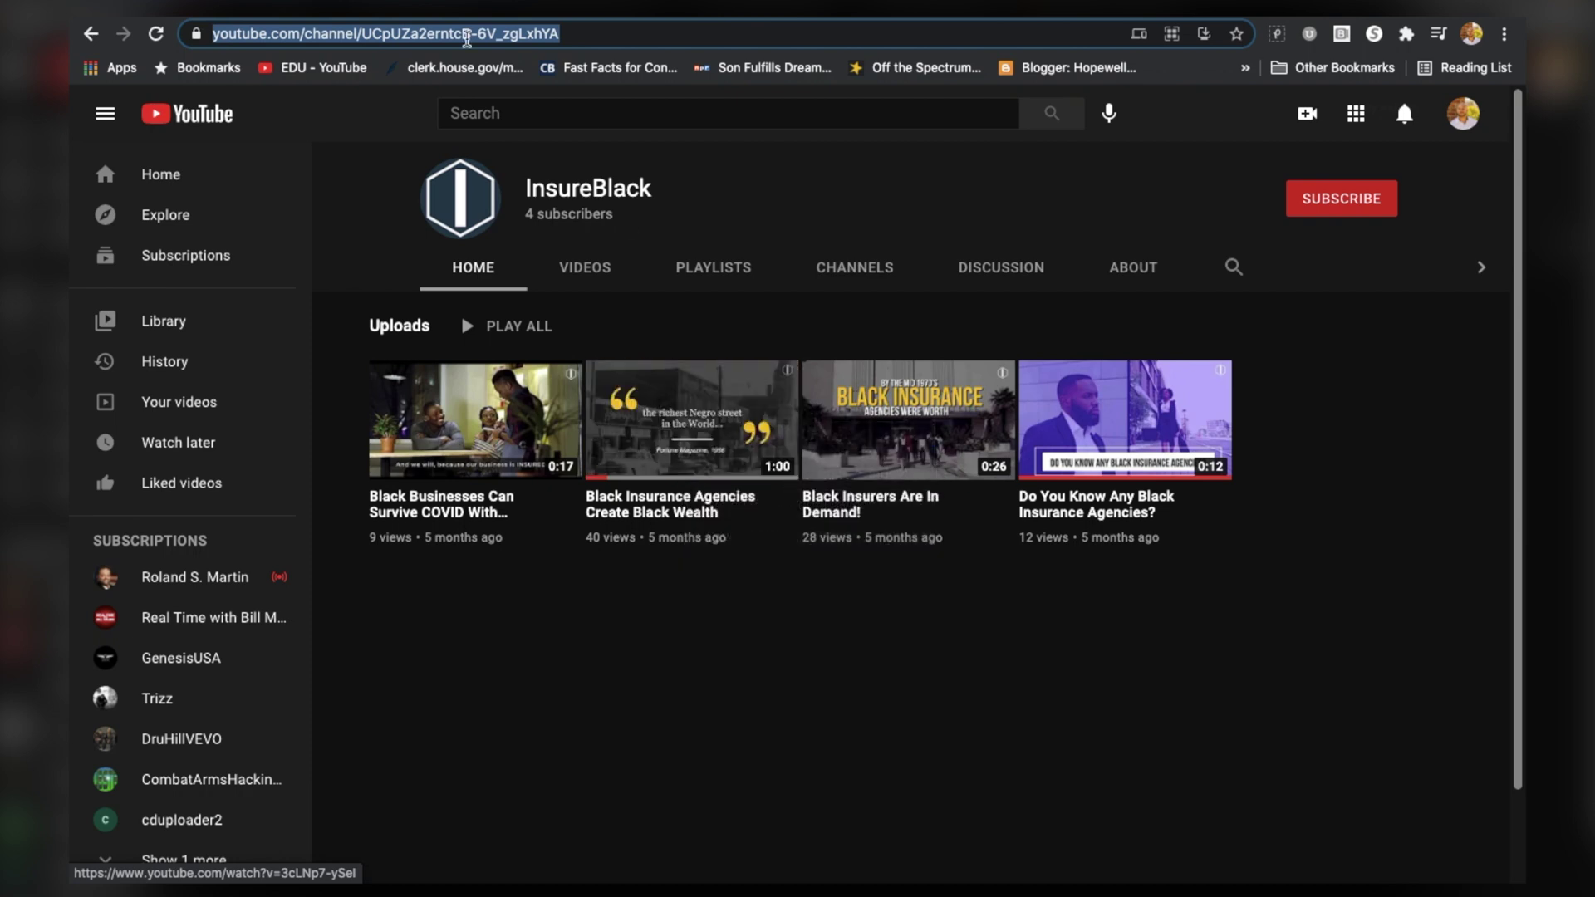
click(392, 18)
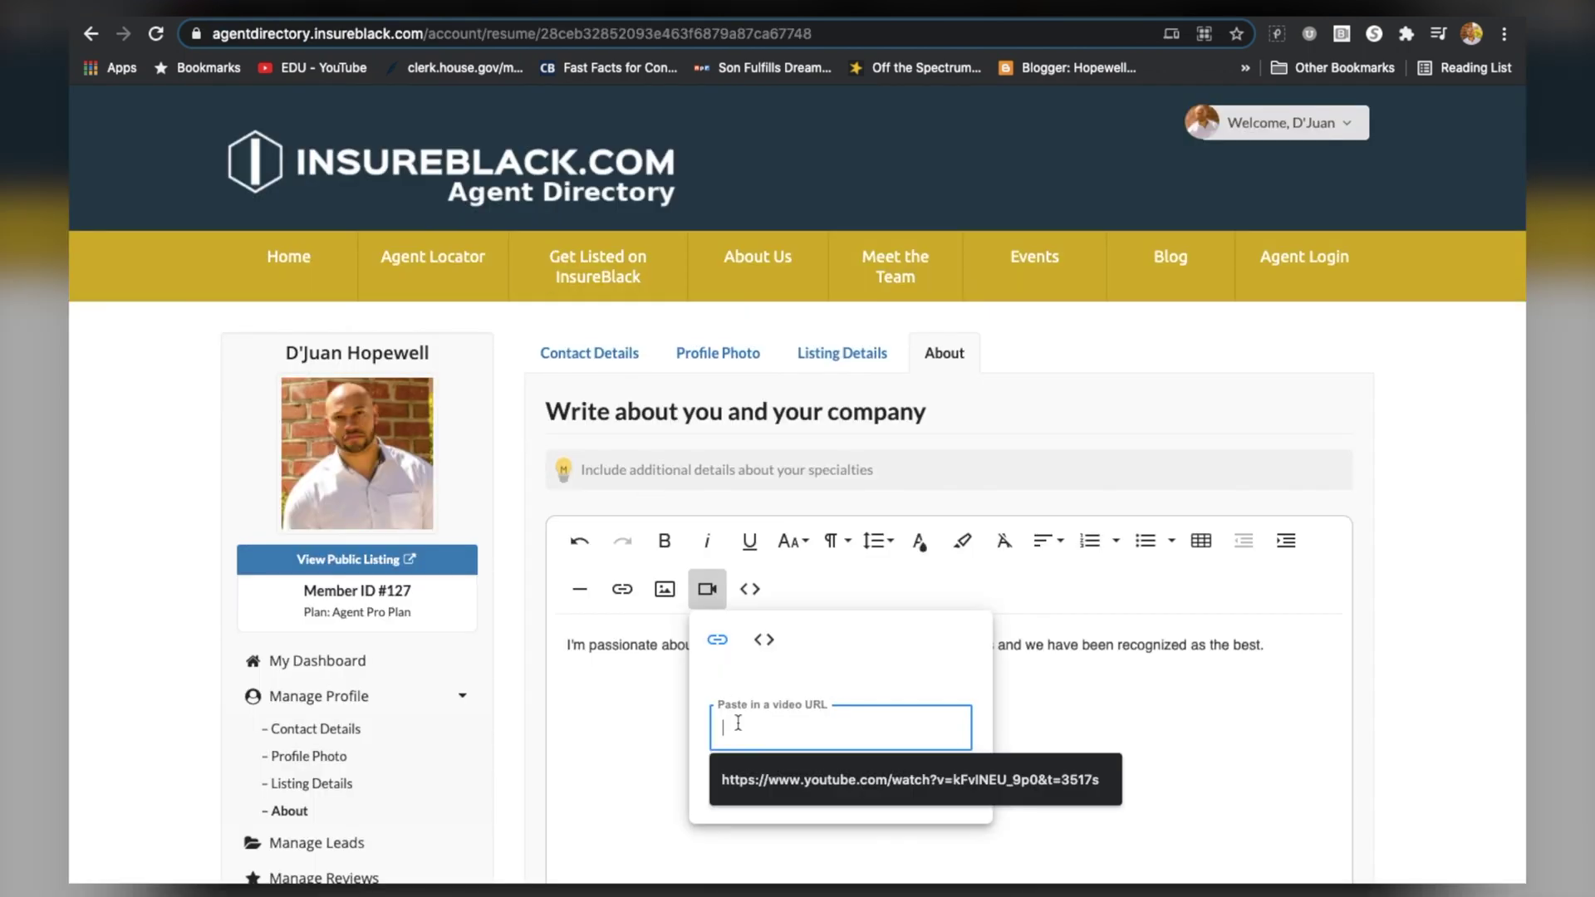
text(https://www.youtube.com/watch?v=3cLNp7-ySeI)
click(952, 796)
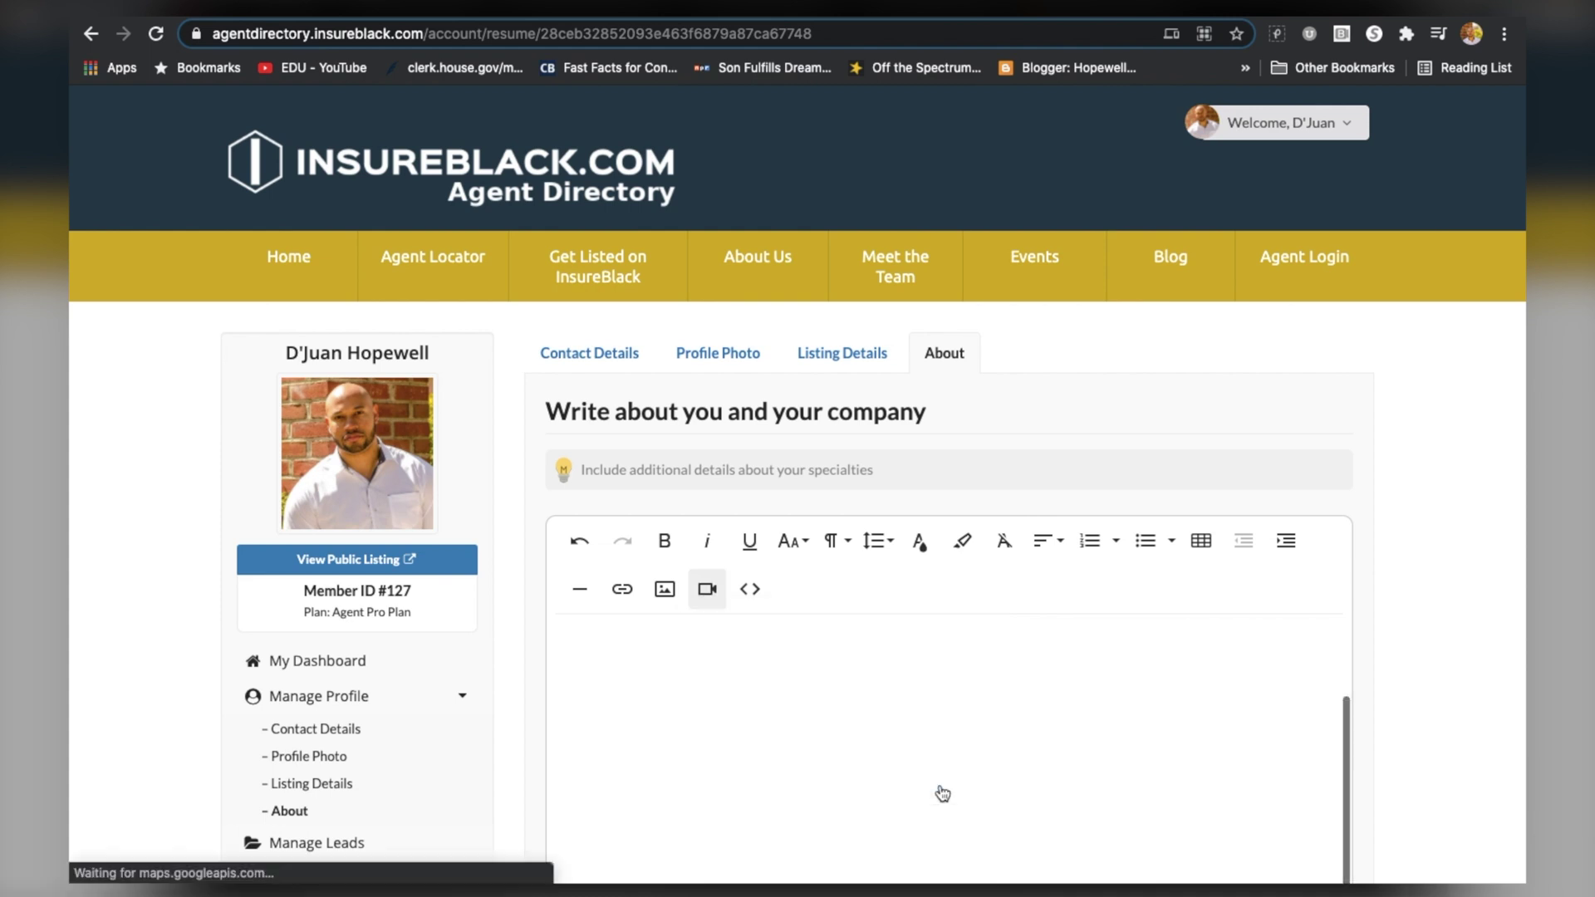
Save the About section with the bio and embedded video
scroll(943, 789, up, 3)
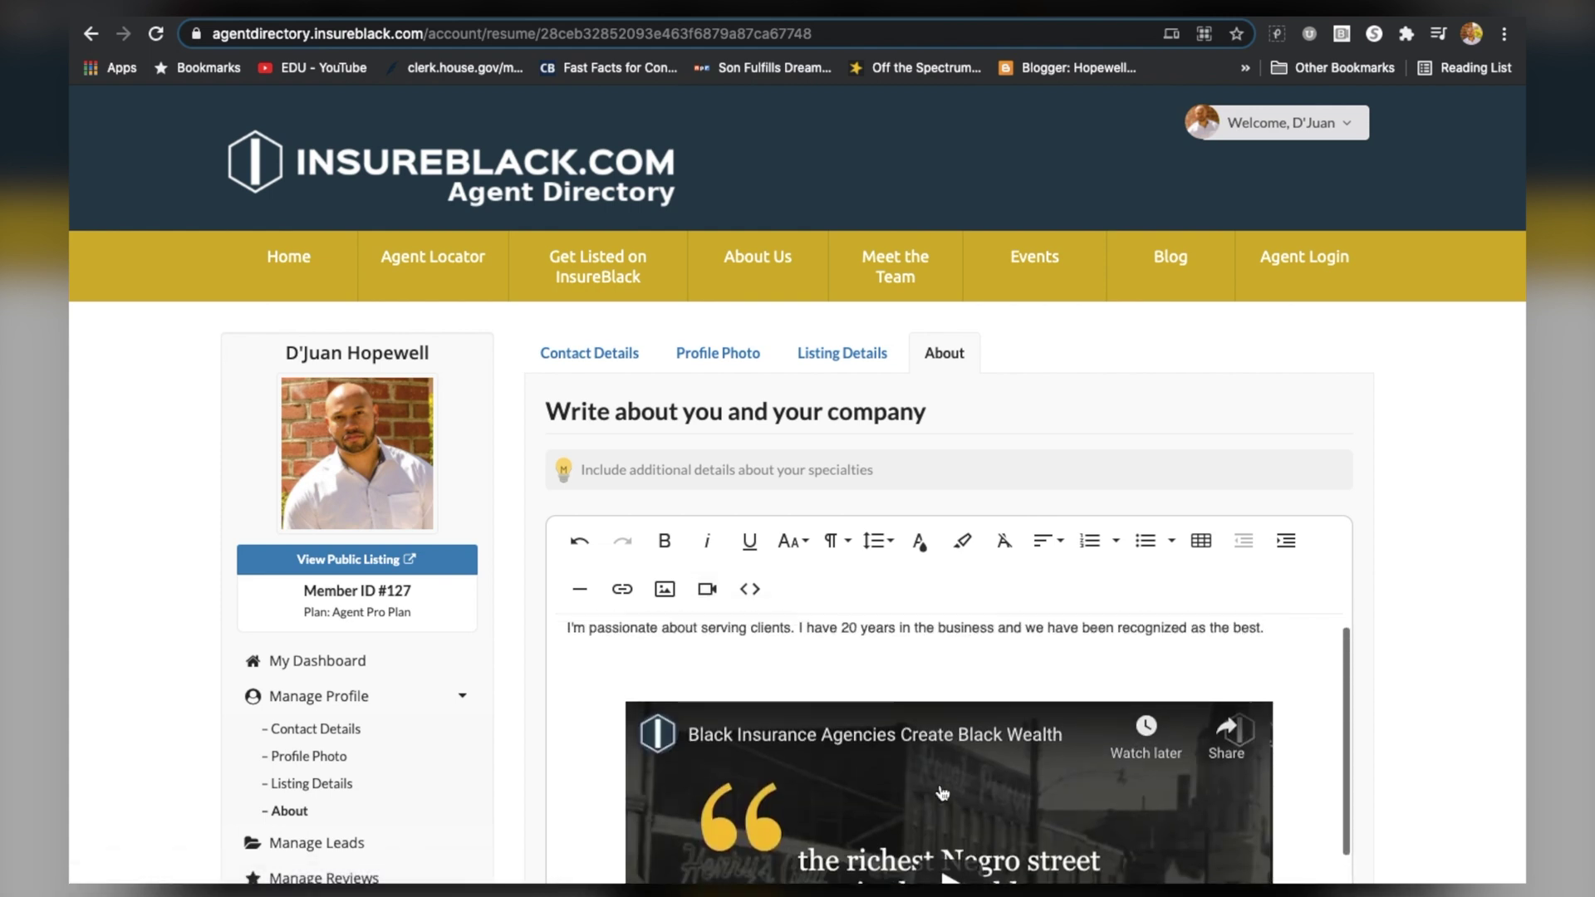
scroll(943, 789, down, 6)
scroll(942, 794, down, 1)
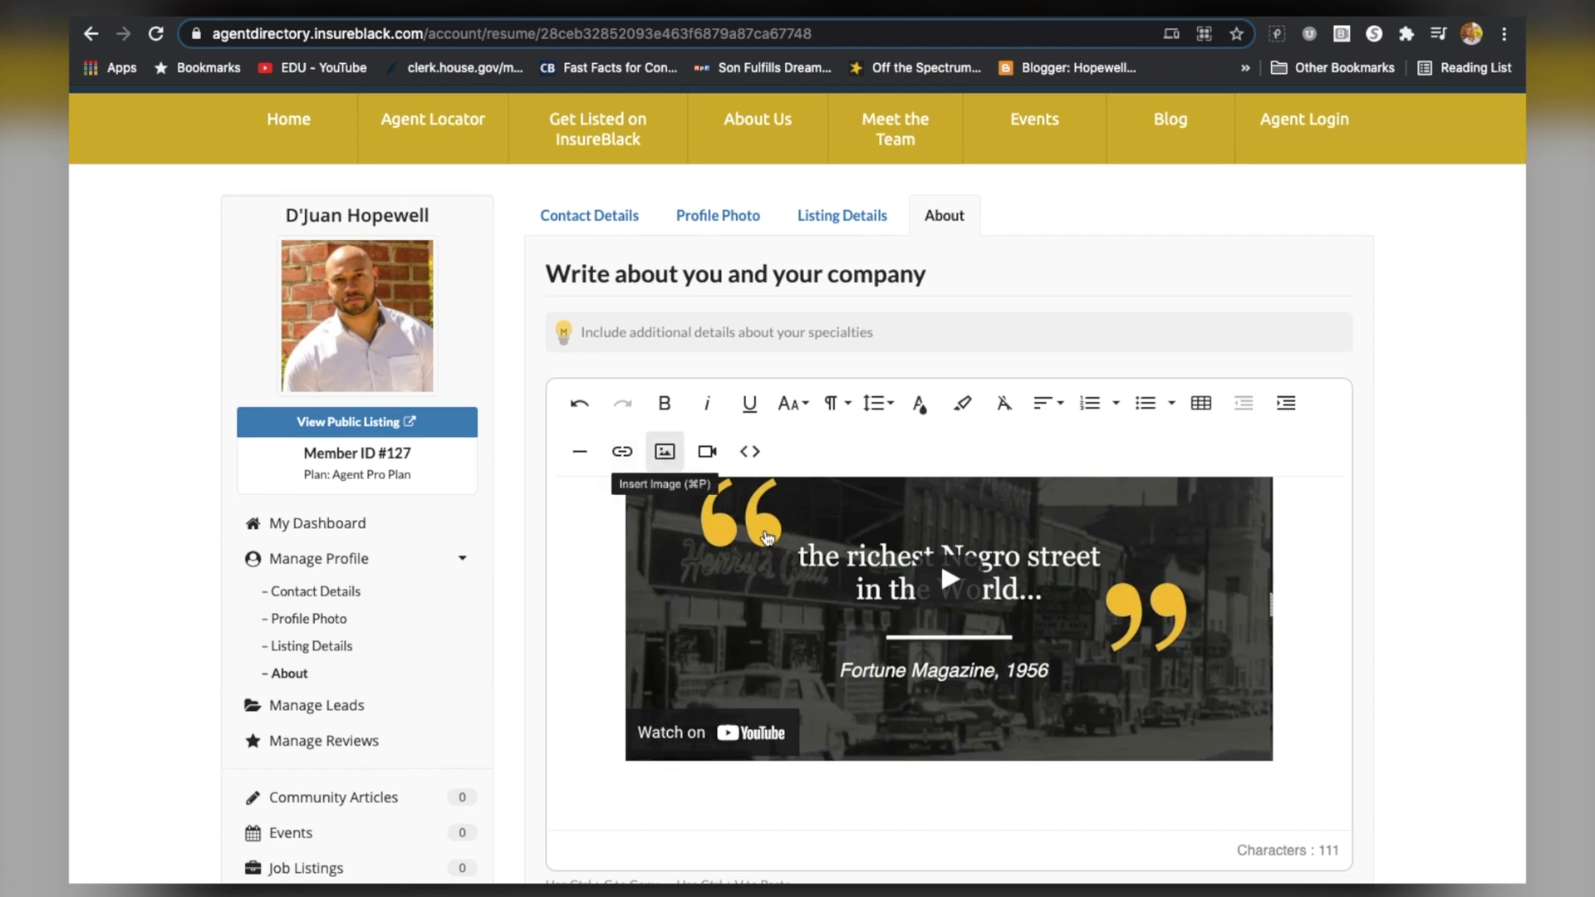
scroll(885, 713, down, 1)
scroll(886, 713, down, 2)
scroll(886, 713, up, 4)
scroll(885, 713, down, 1)
scroll(885, 712, down, 4)
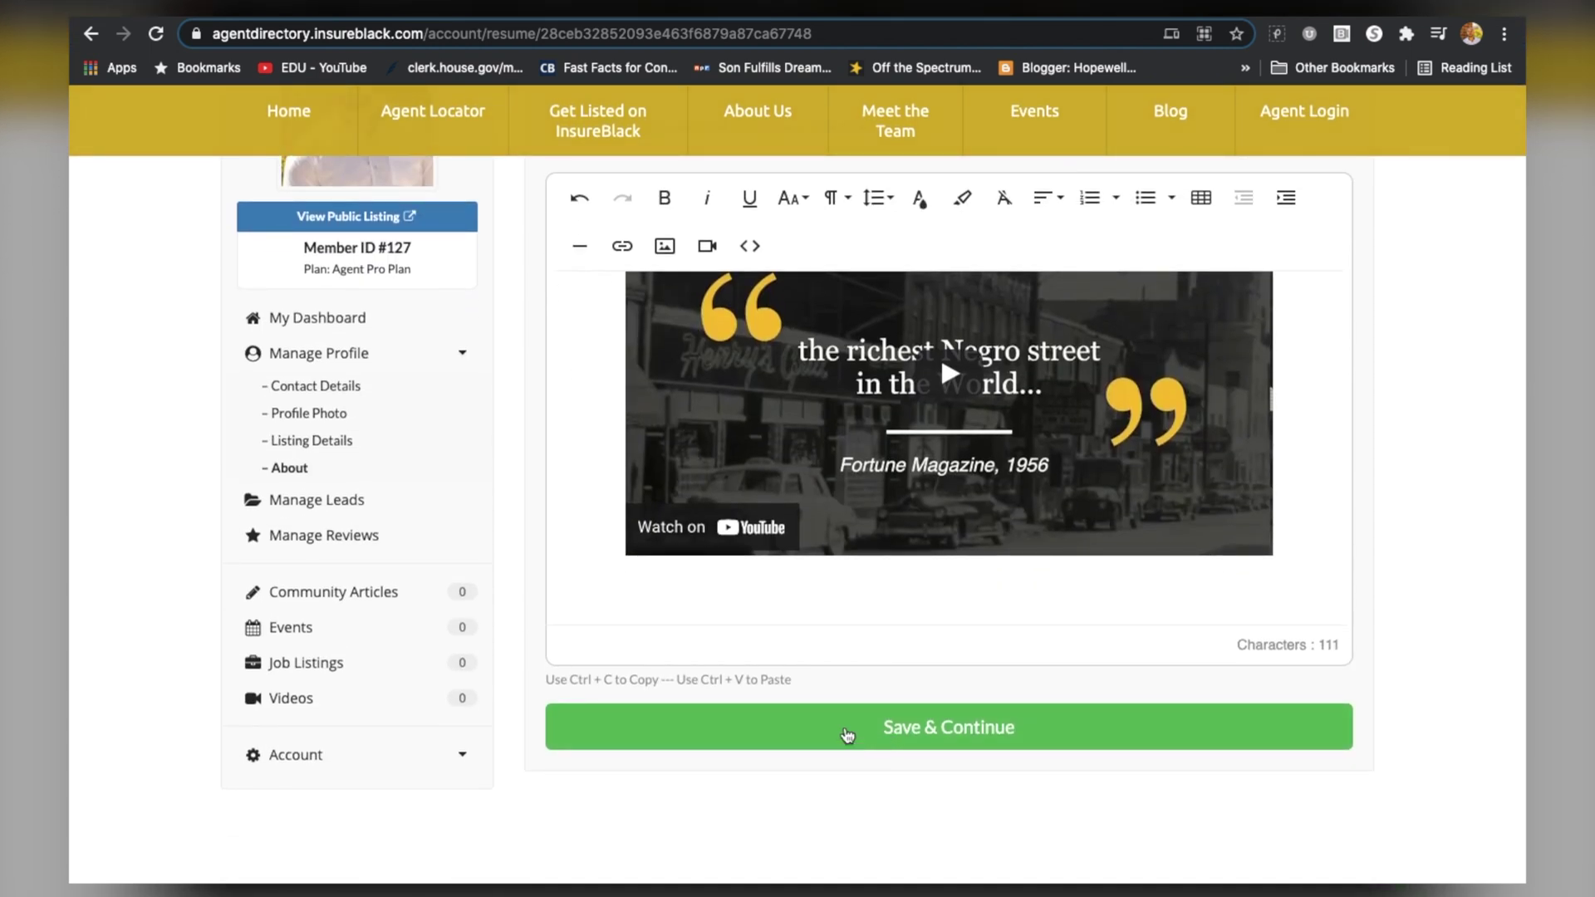
click(847, 734)
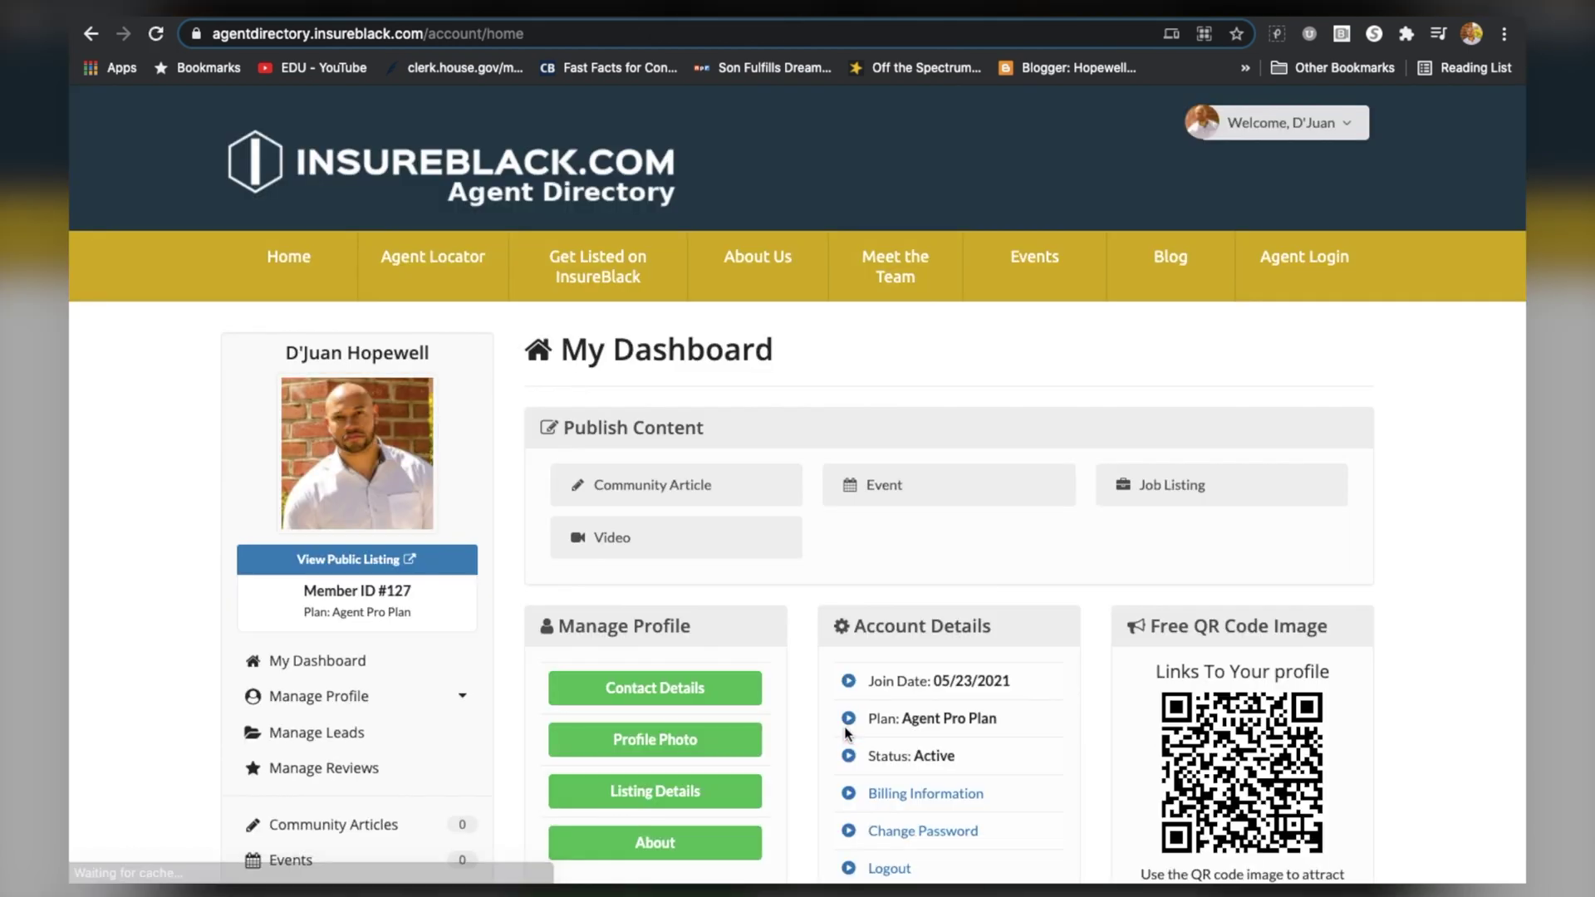
From My Dashboard, open View Public Listing under the profile photo in a new tab
scroll(736, 662, down, 1)
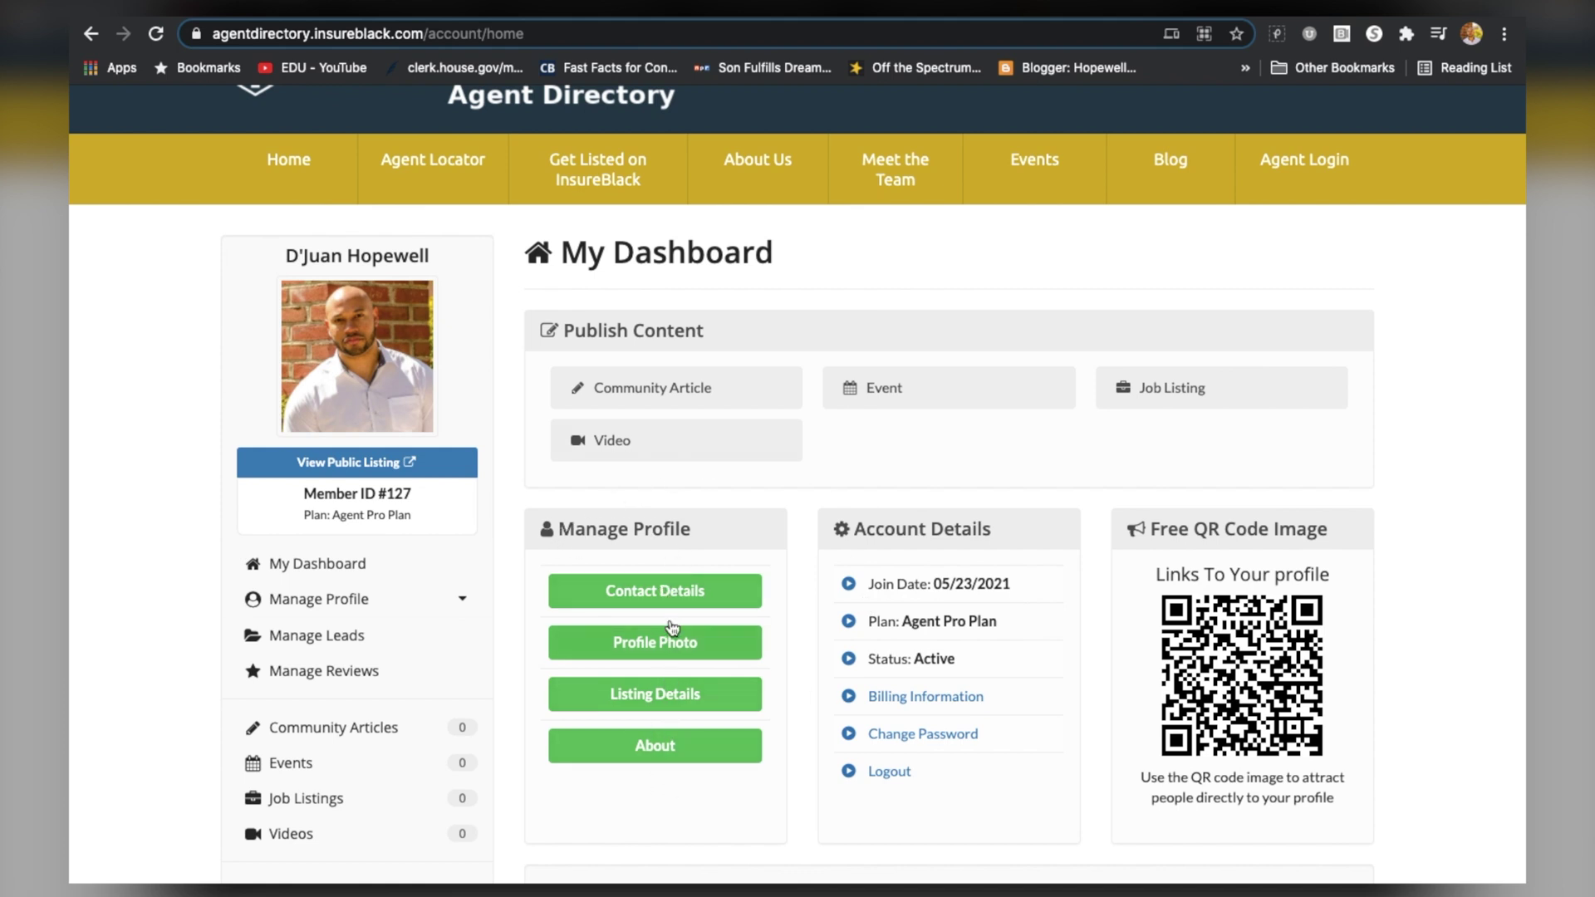
scroll(653, 619, up, 1)
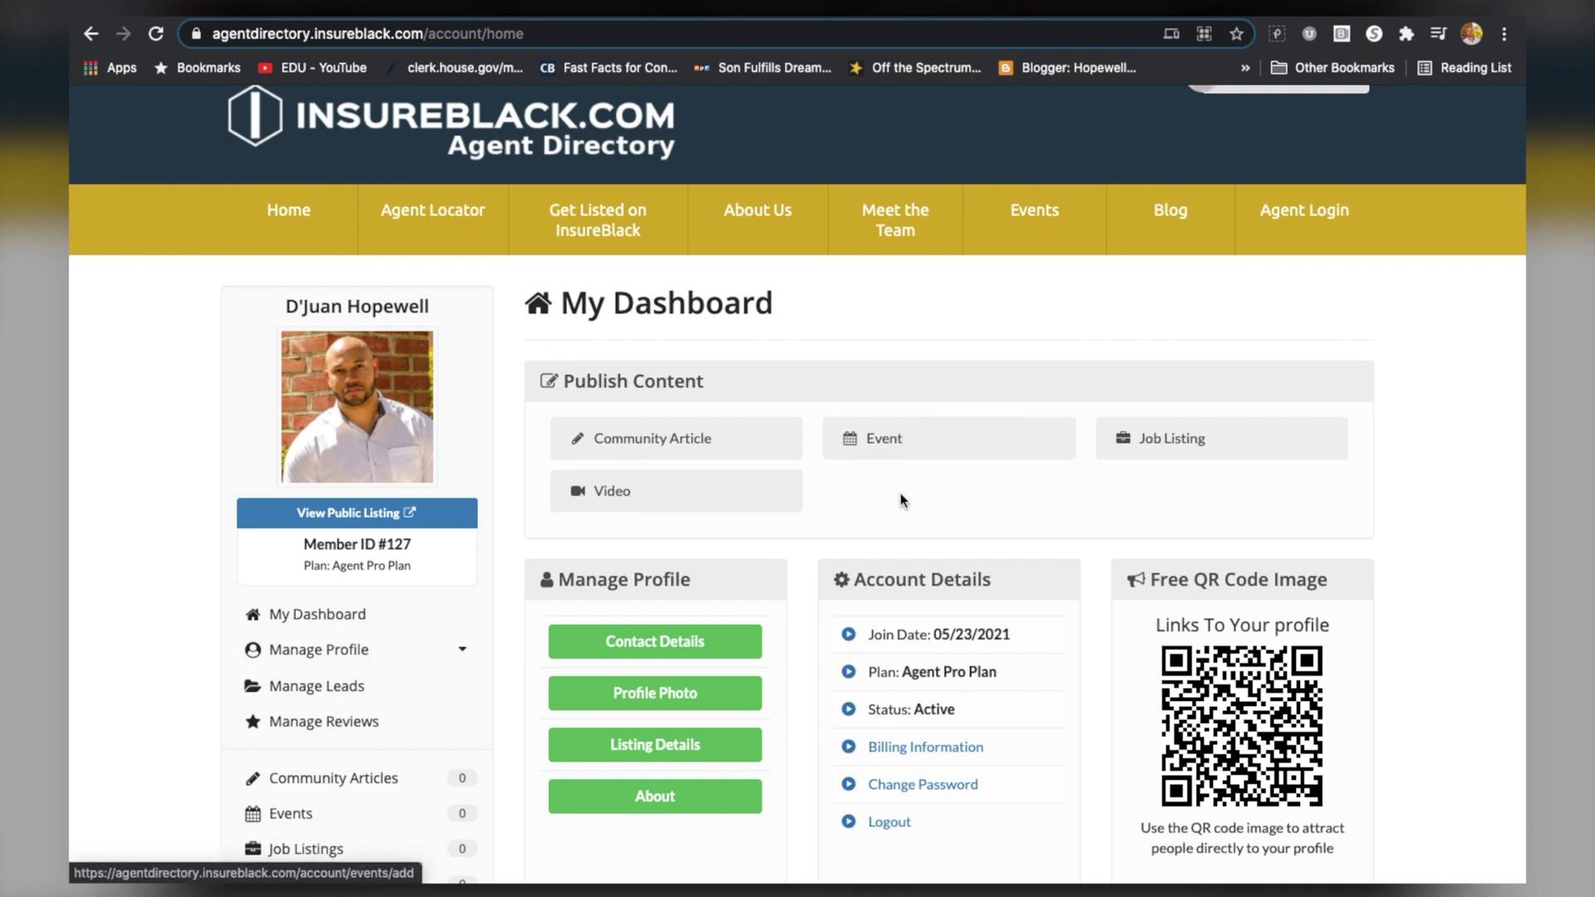
scroll(870, 505, down, 1)
scroll(615, 578, up, 1)
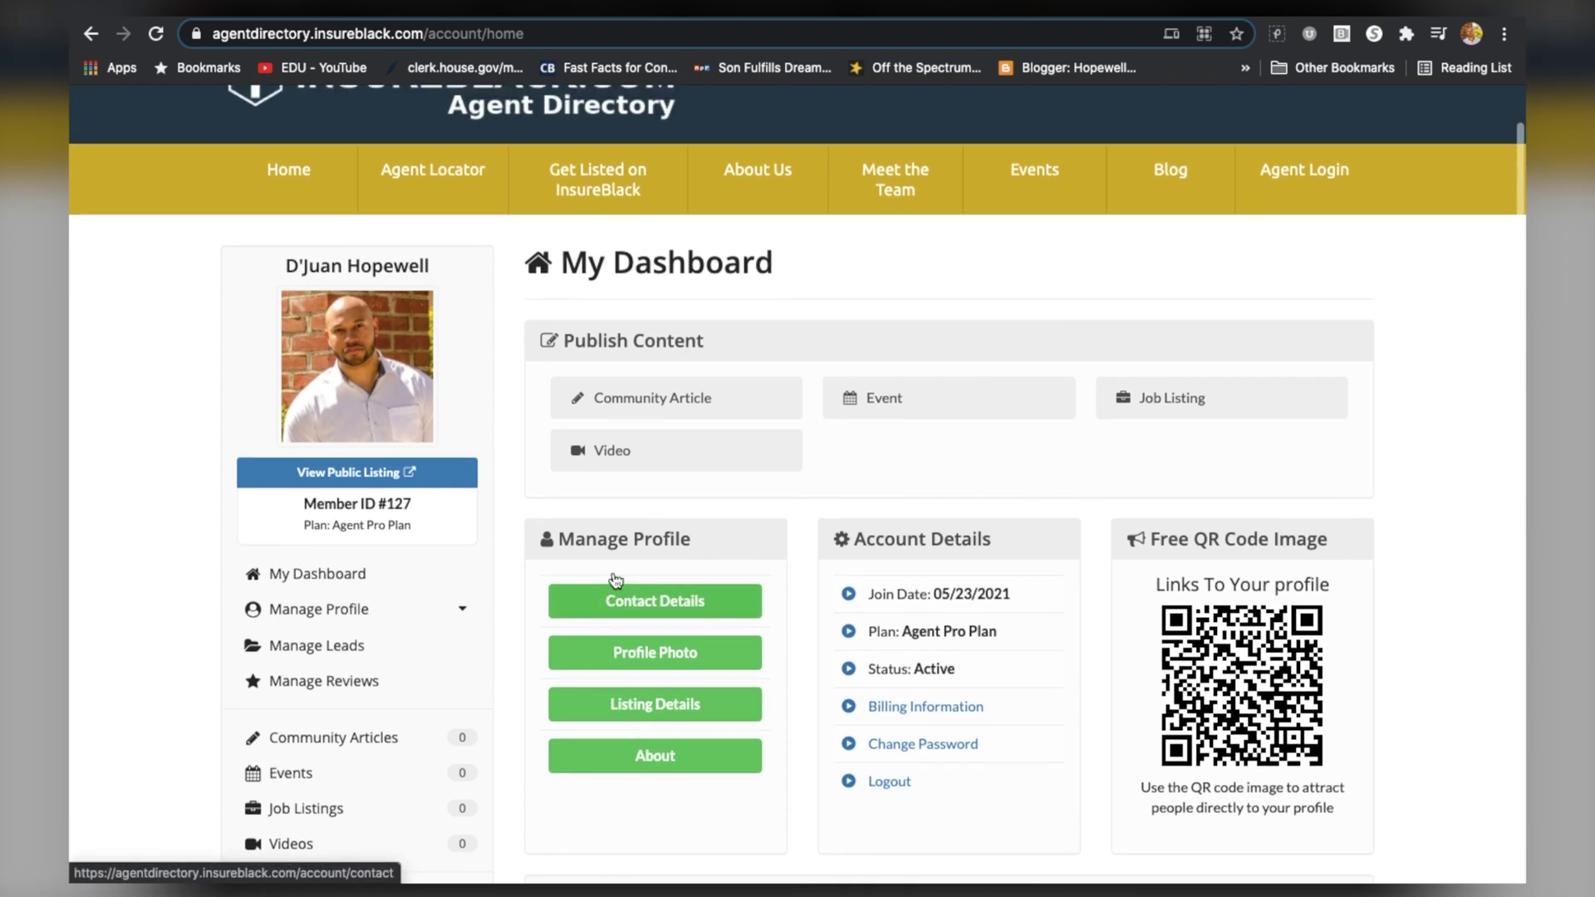
click(362, 473)
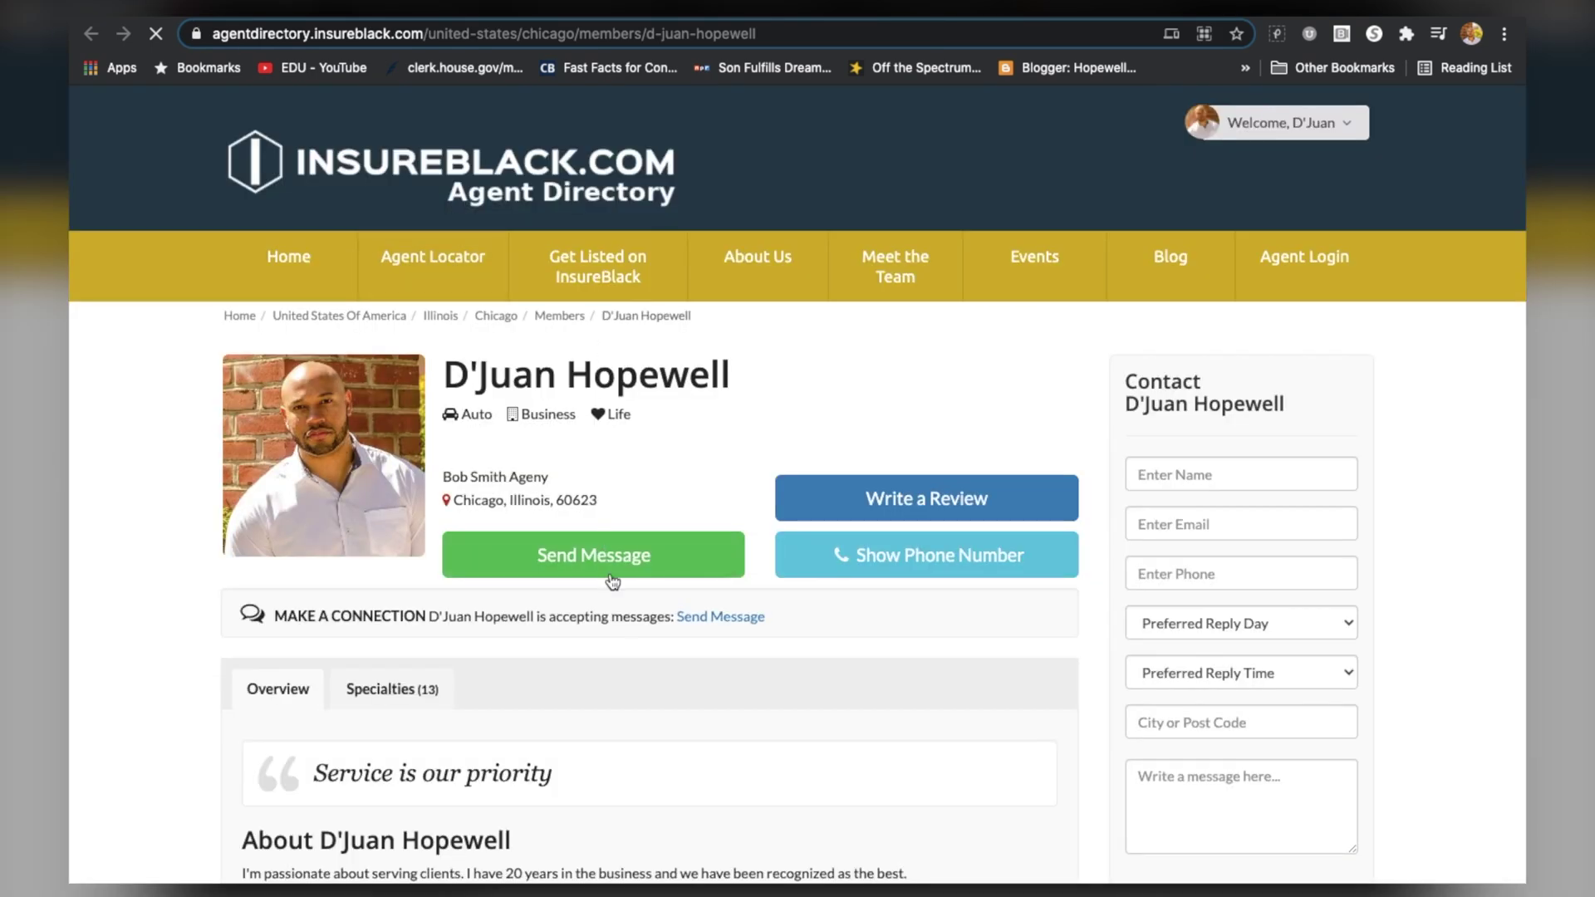
scroll(612, 581, down, 2)
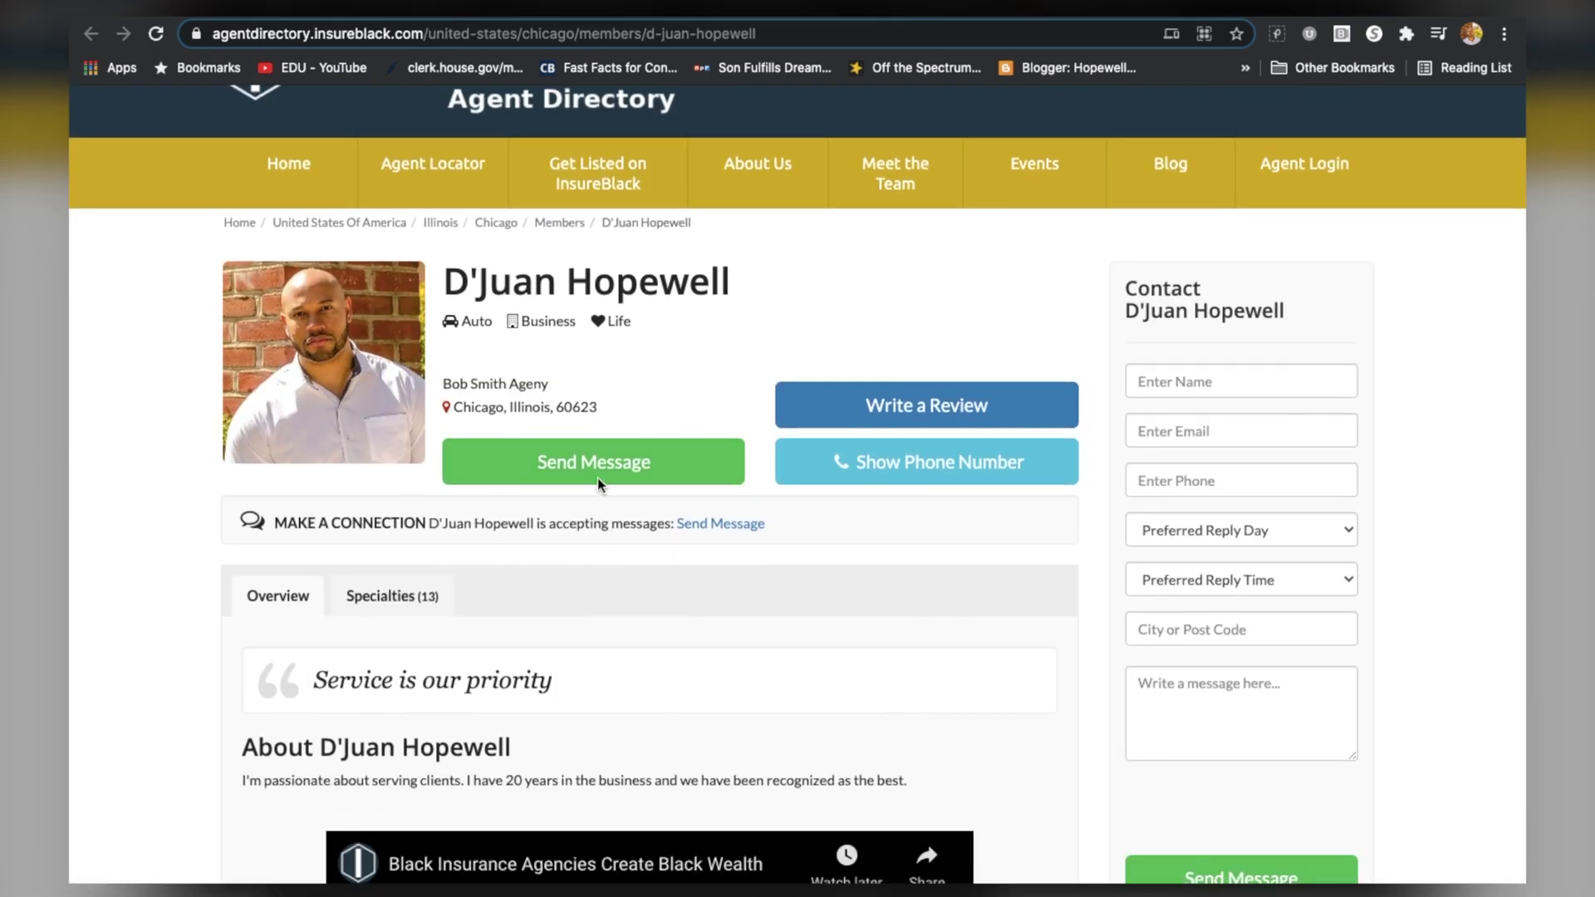
scroll(422, 578, down, 4)
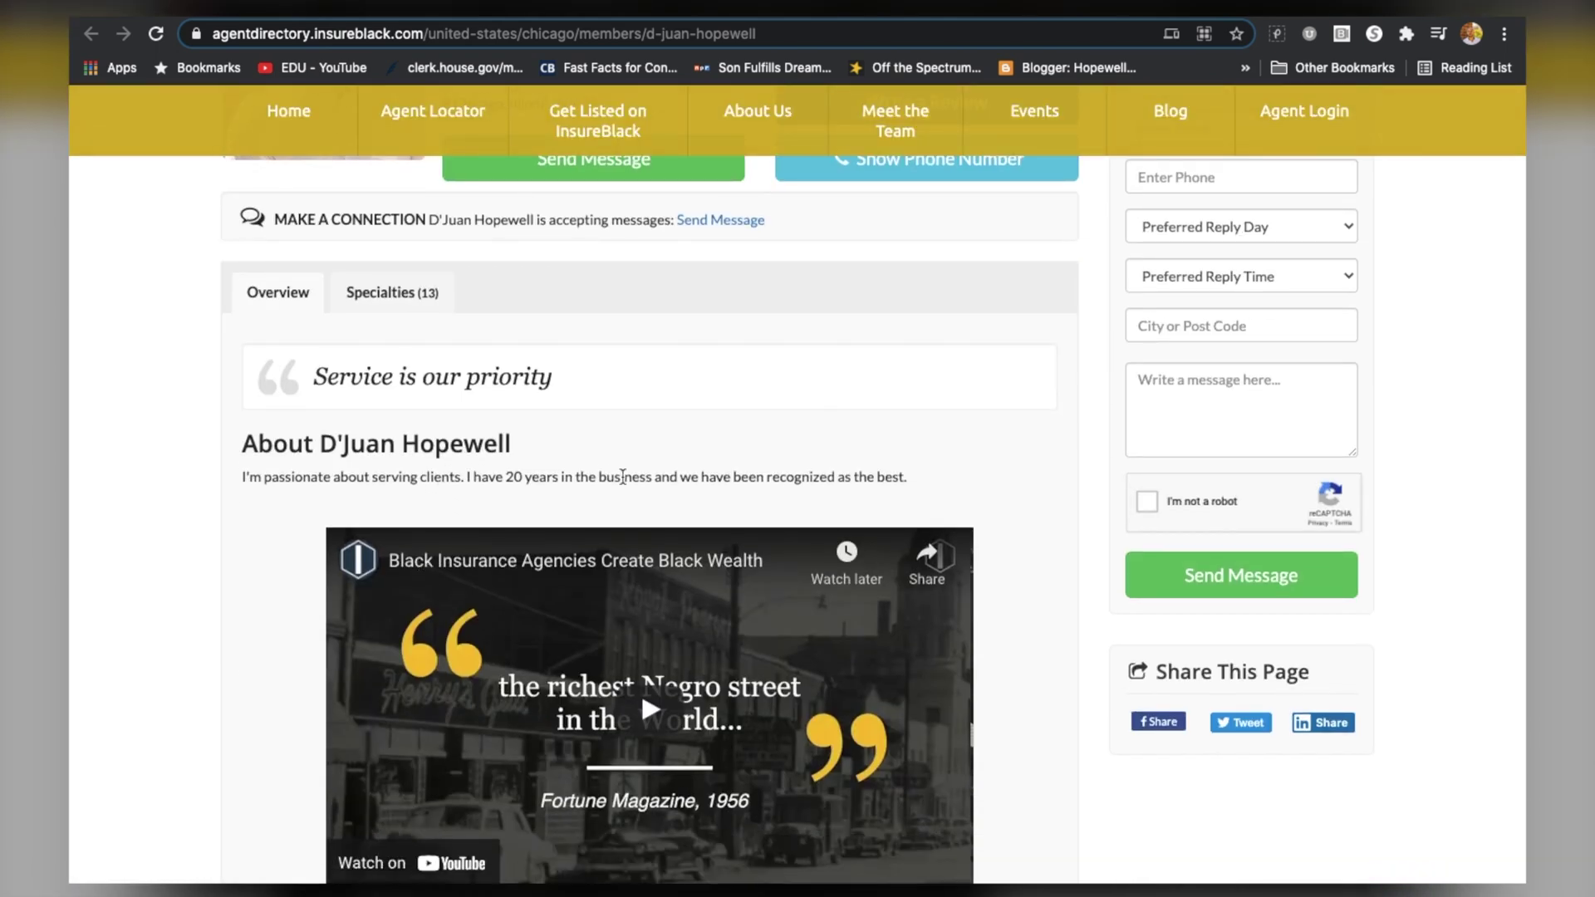
scroll(582, 565, down, 5)
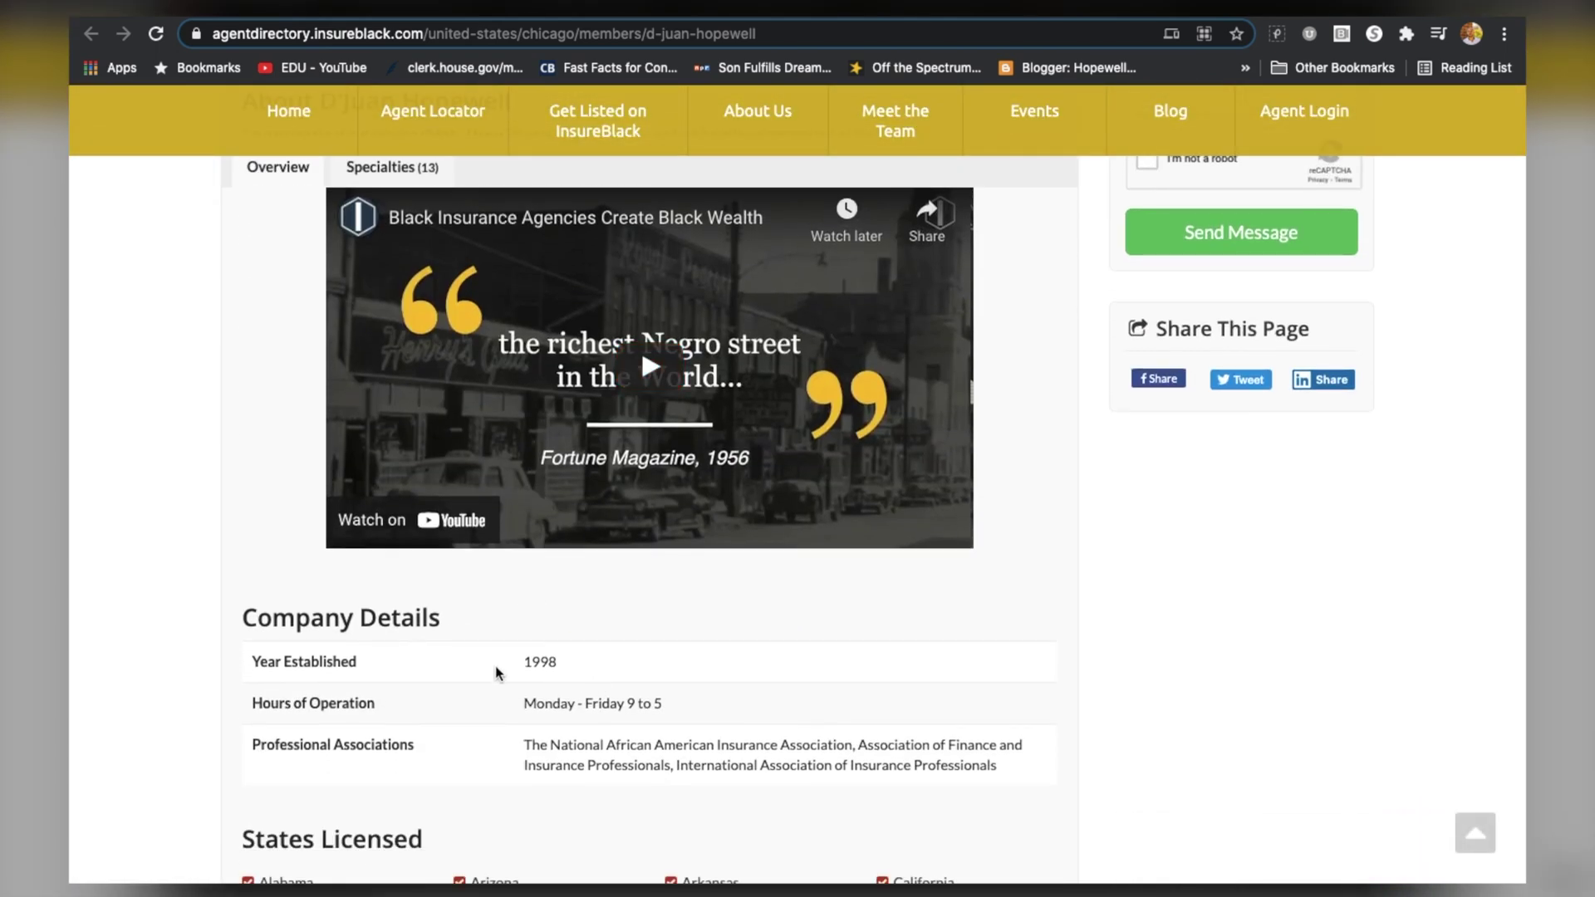
scroll(572, 715, down, 1)
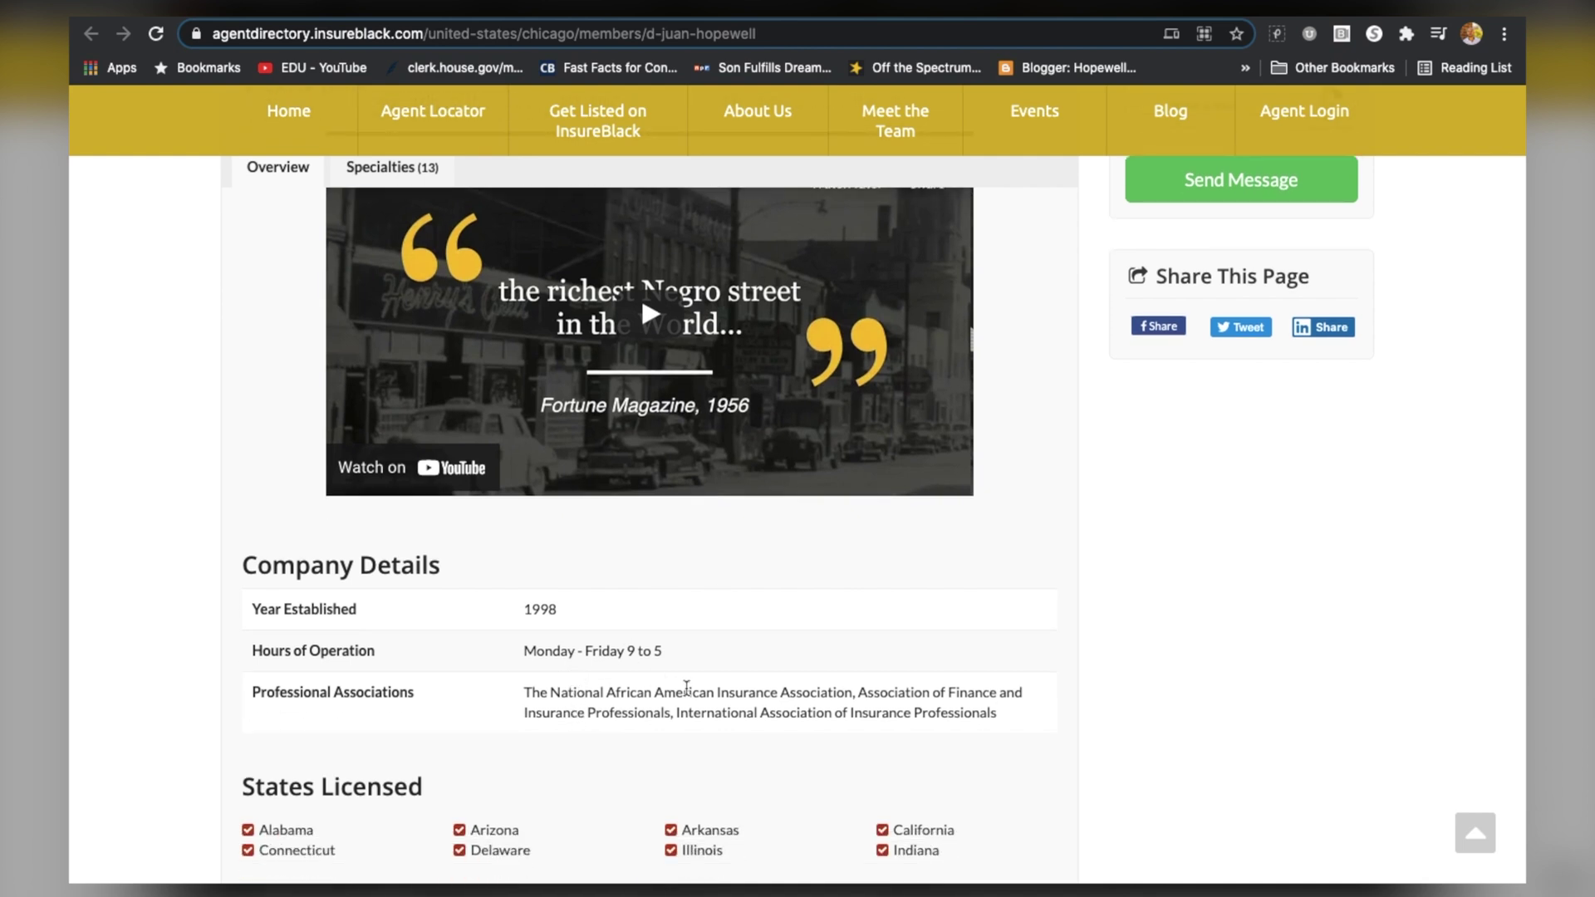
scroll(673, 656, down, 1)
scroll(667, 627, down, 3)
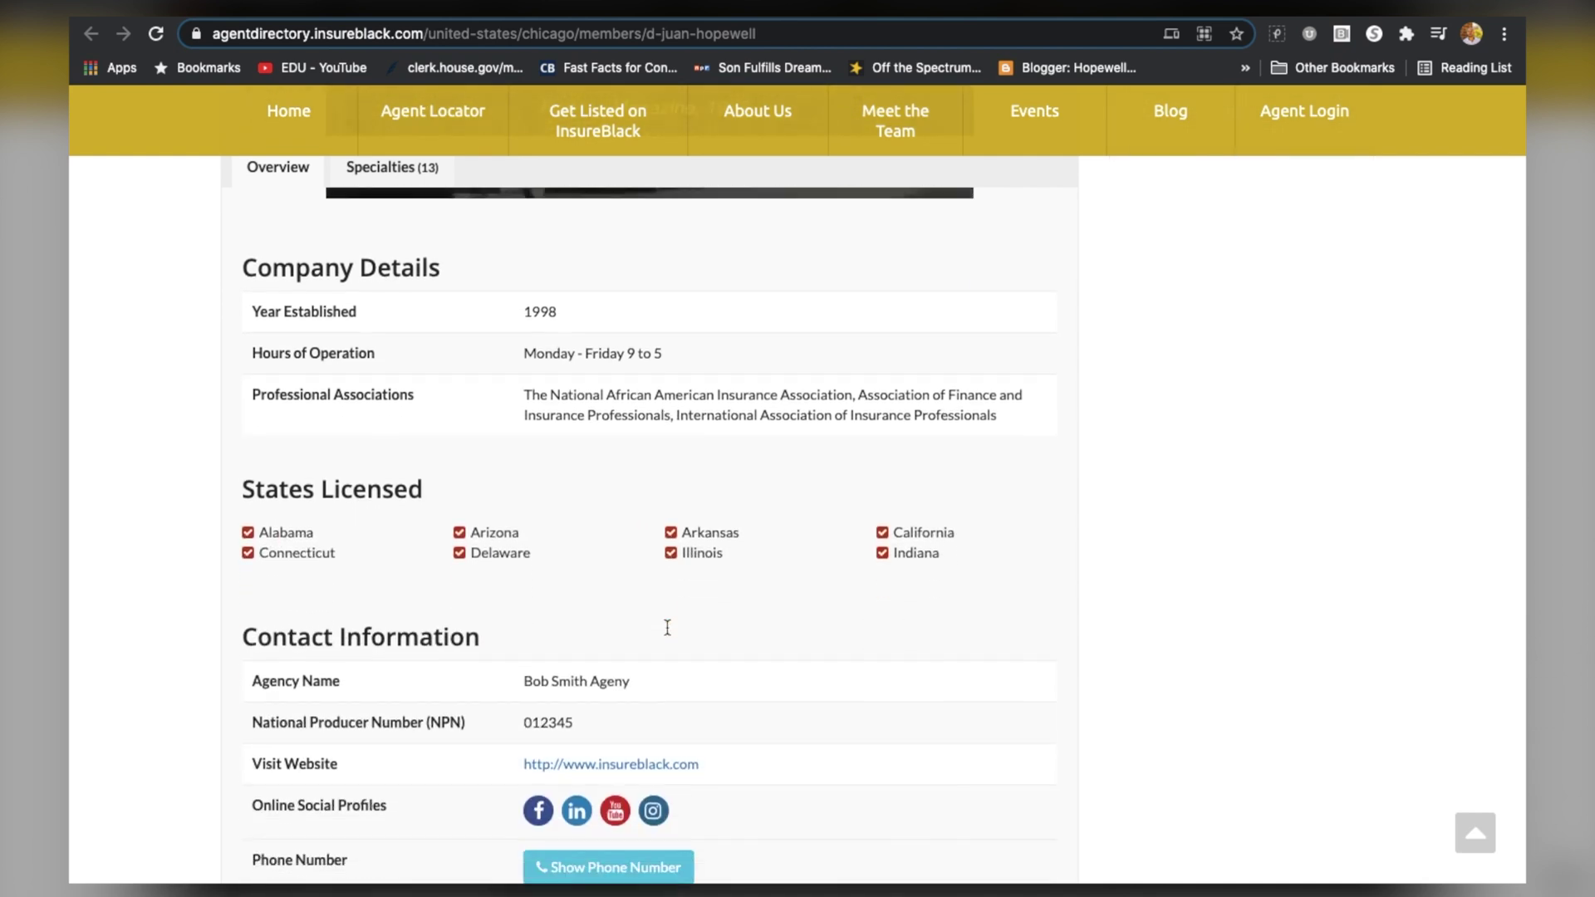
scroll(667, 628, down, 1)
scroll(595, 697, down, 1)
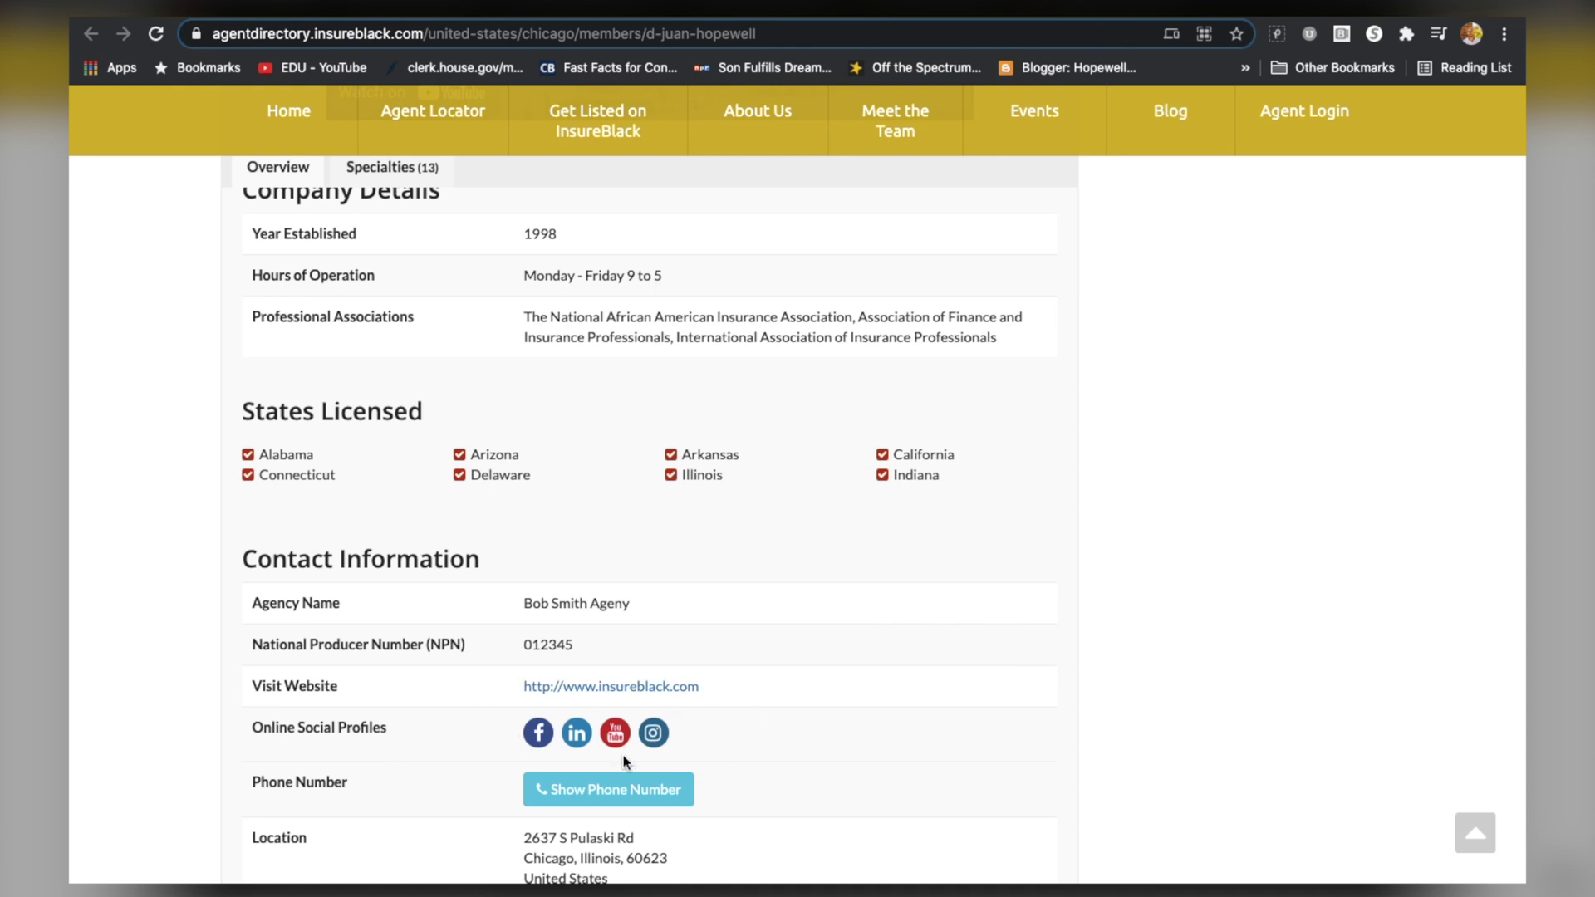
scroll(624, 760, down, 2)
scroll(701, 752, down, 10)
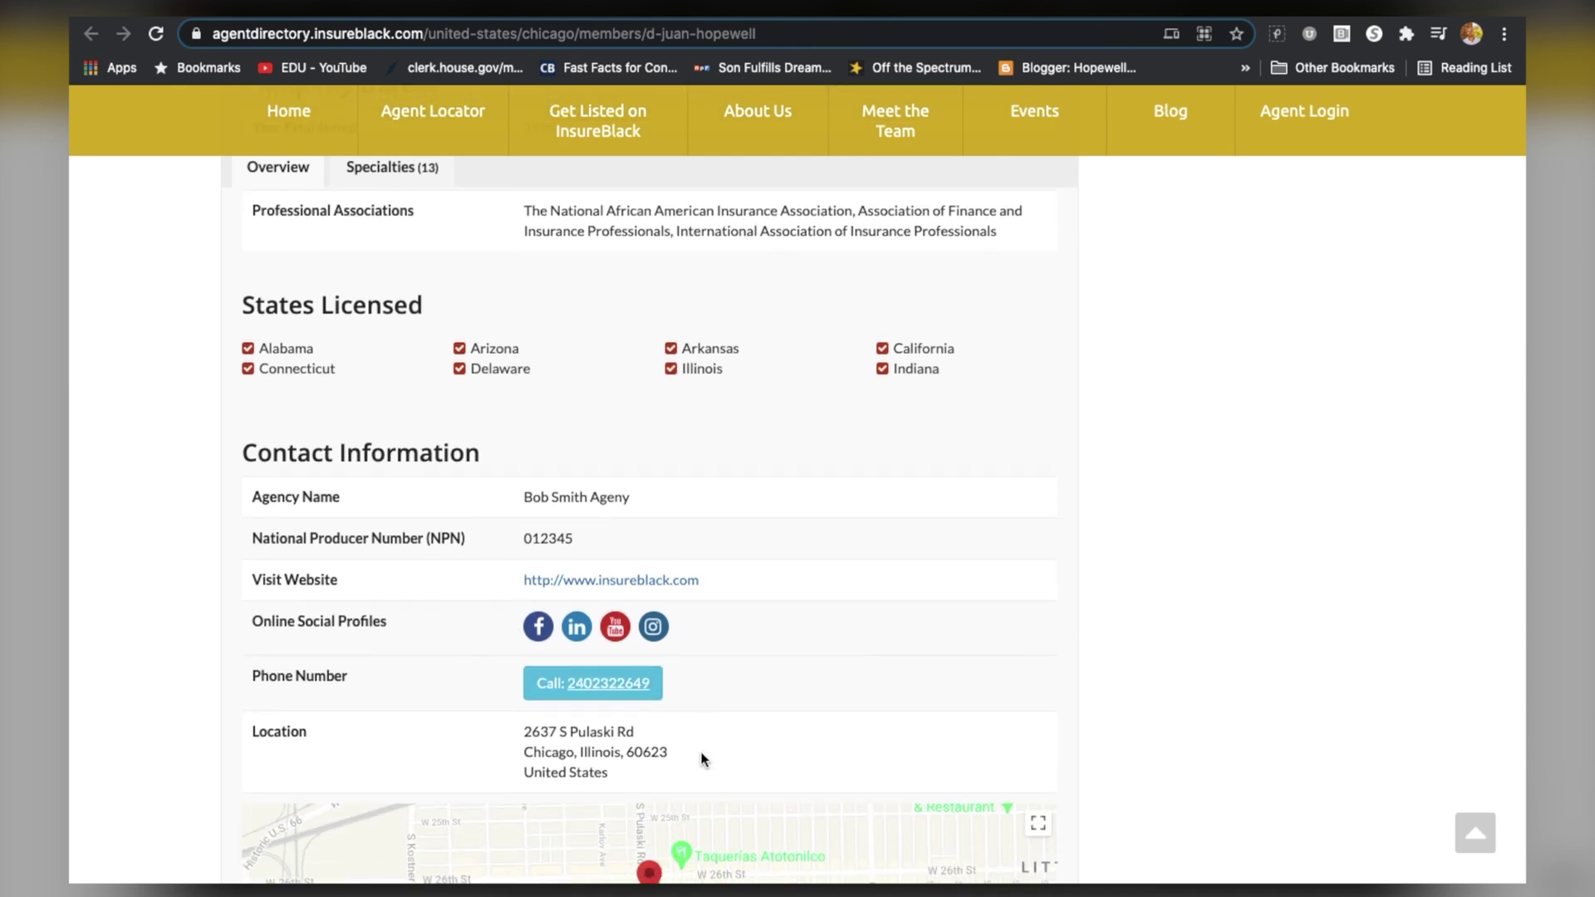
scroll(705, 611, up, 11)
scroll(1222, 499, up, 20)
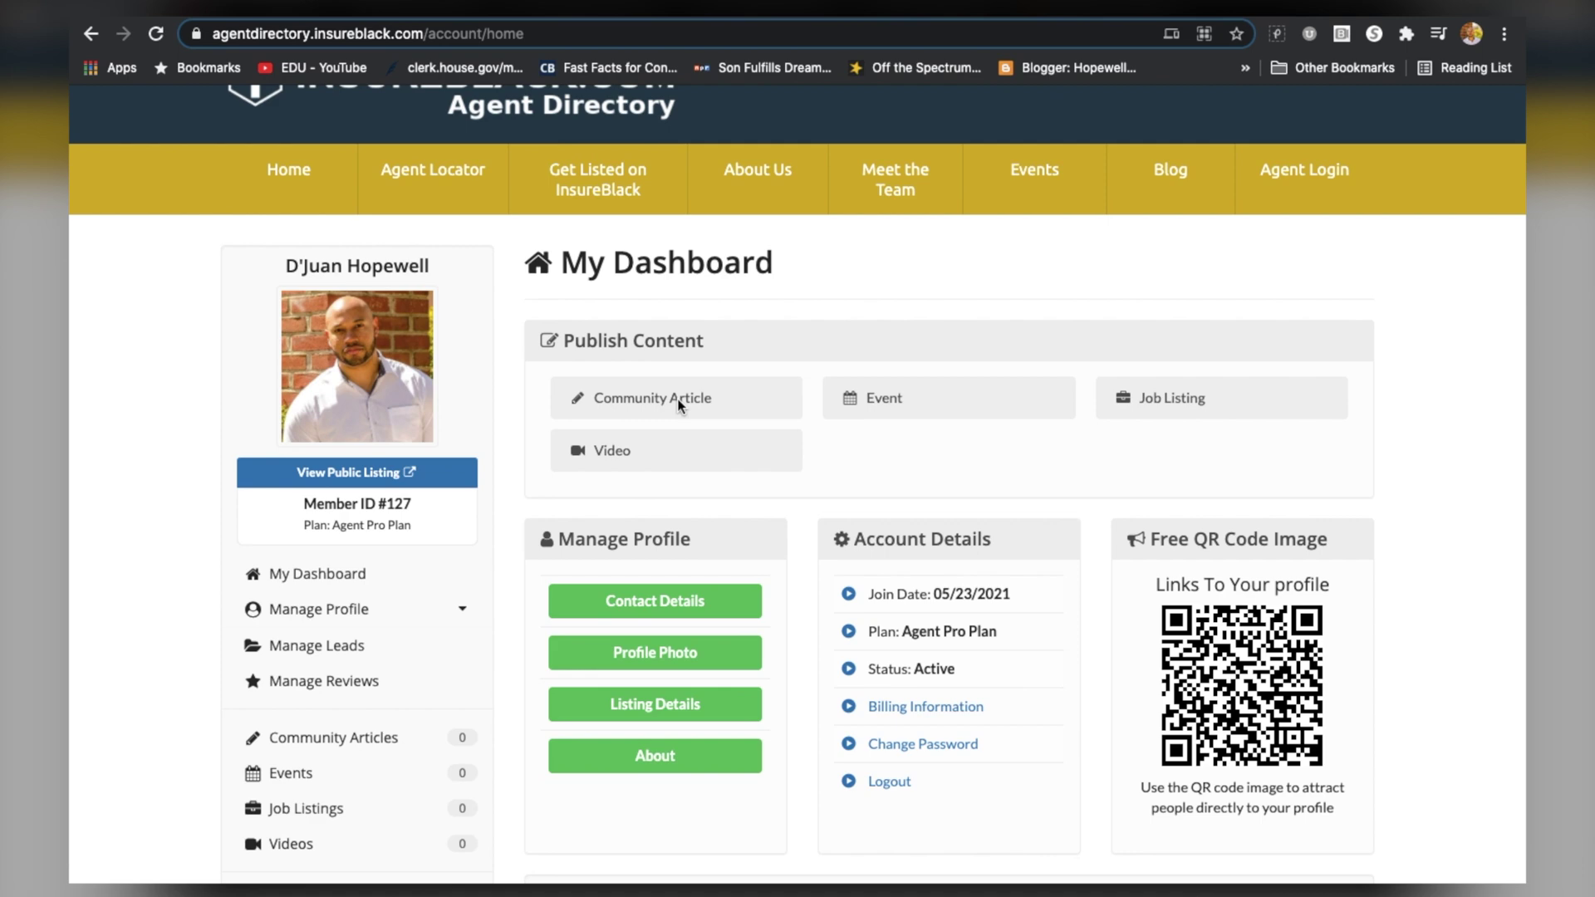
Look over the Manage Profile and Account Details panels, then list all agents in the directory
scroll(680, 408, down, 1)
scroll(680, 407, down, 6)
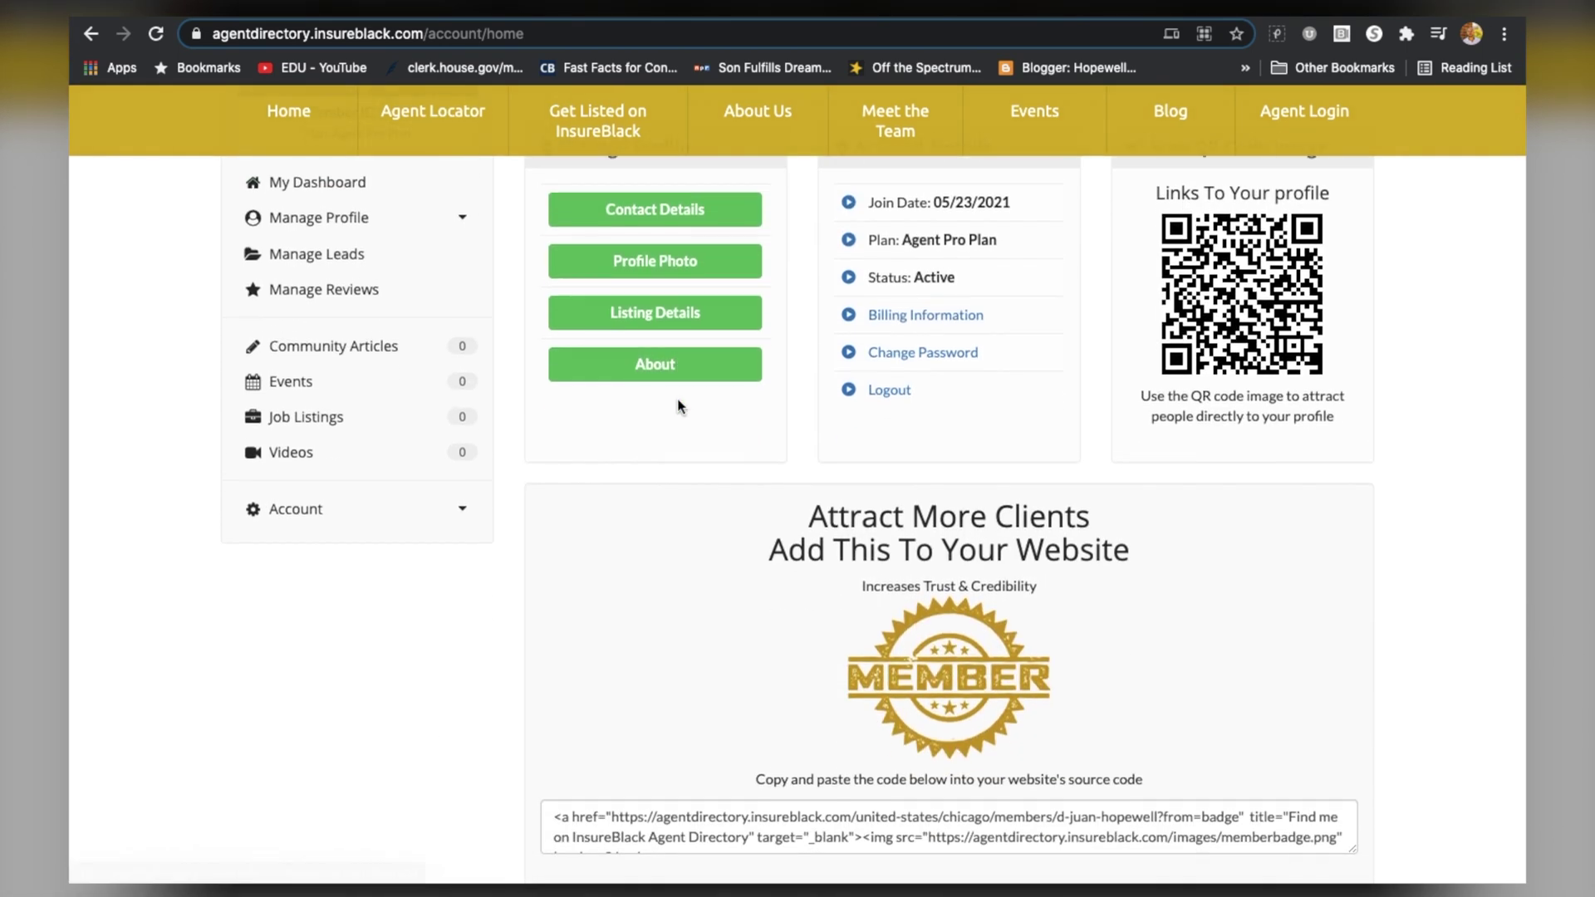
scroll(677, 401, up, 8)
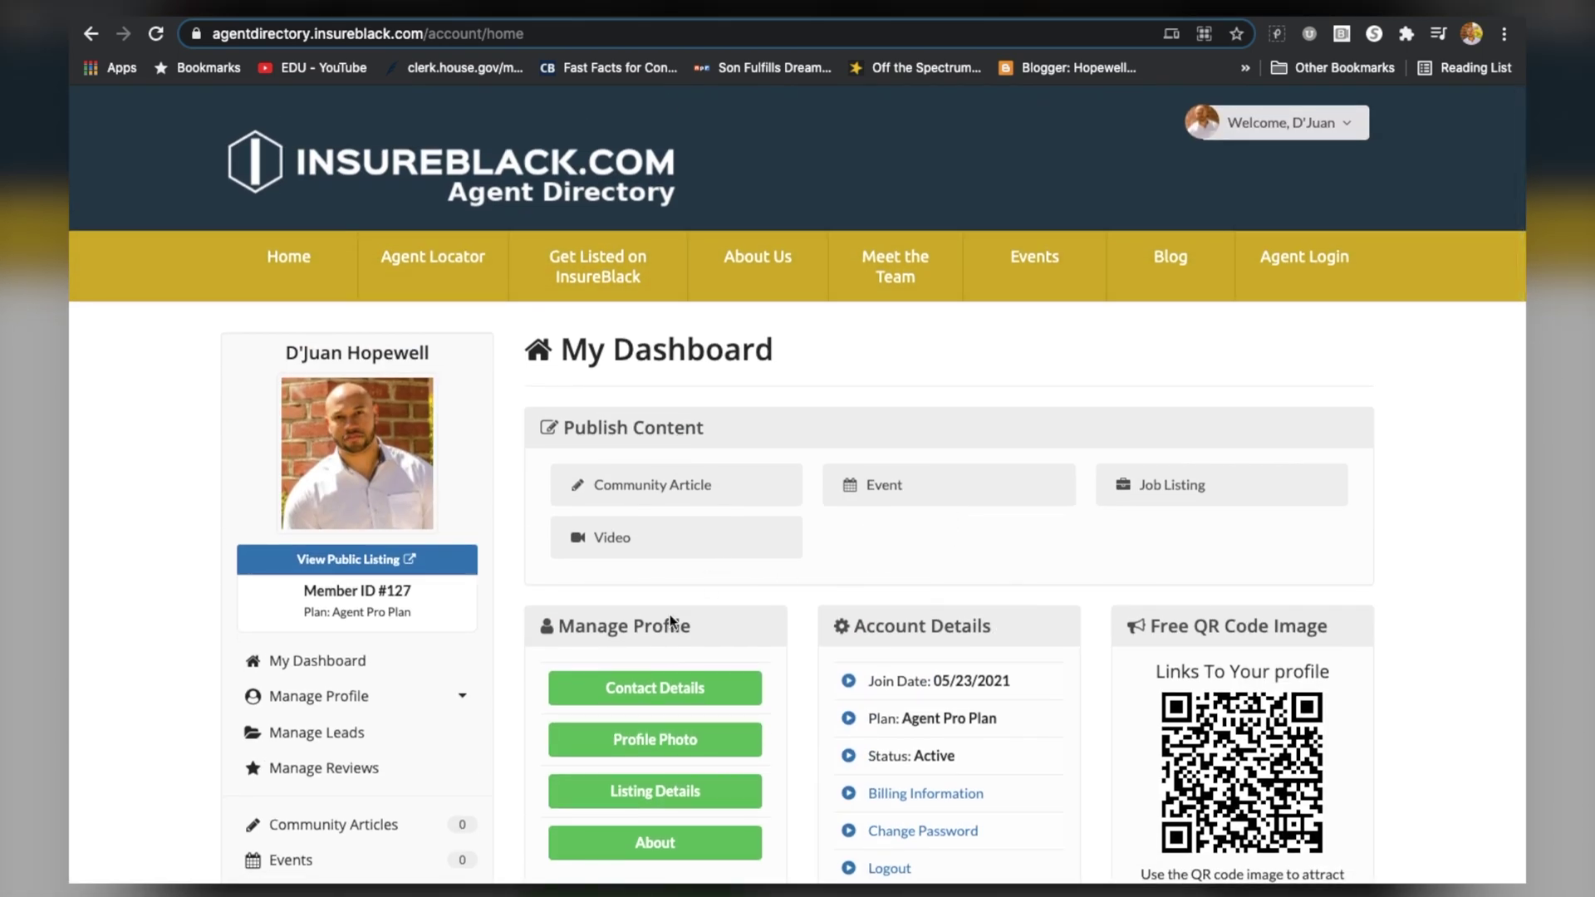
scroll(671, 702, down, 3)
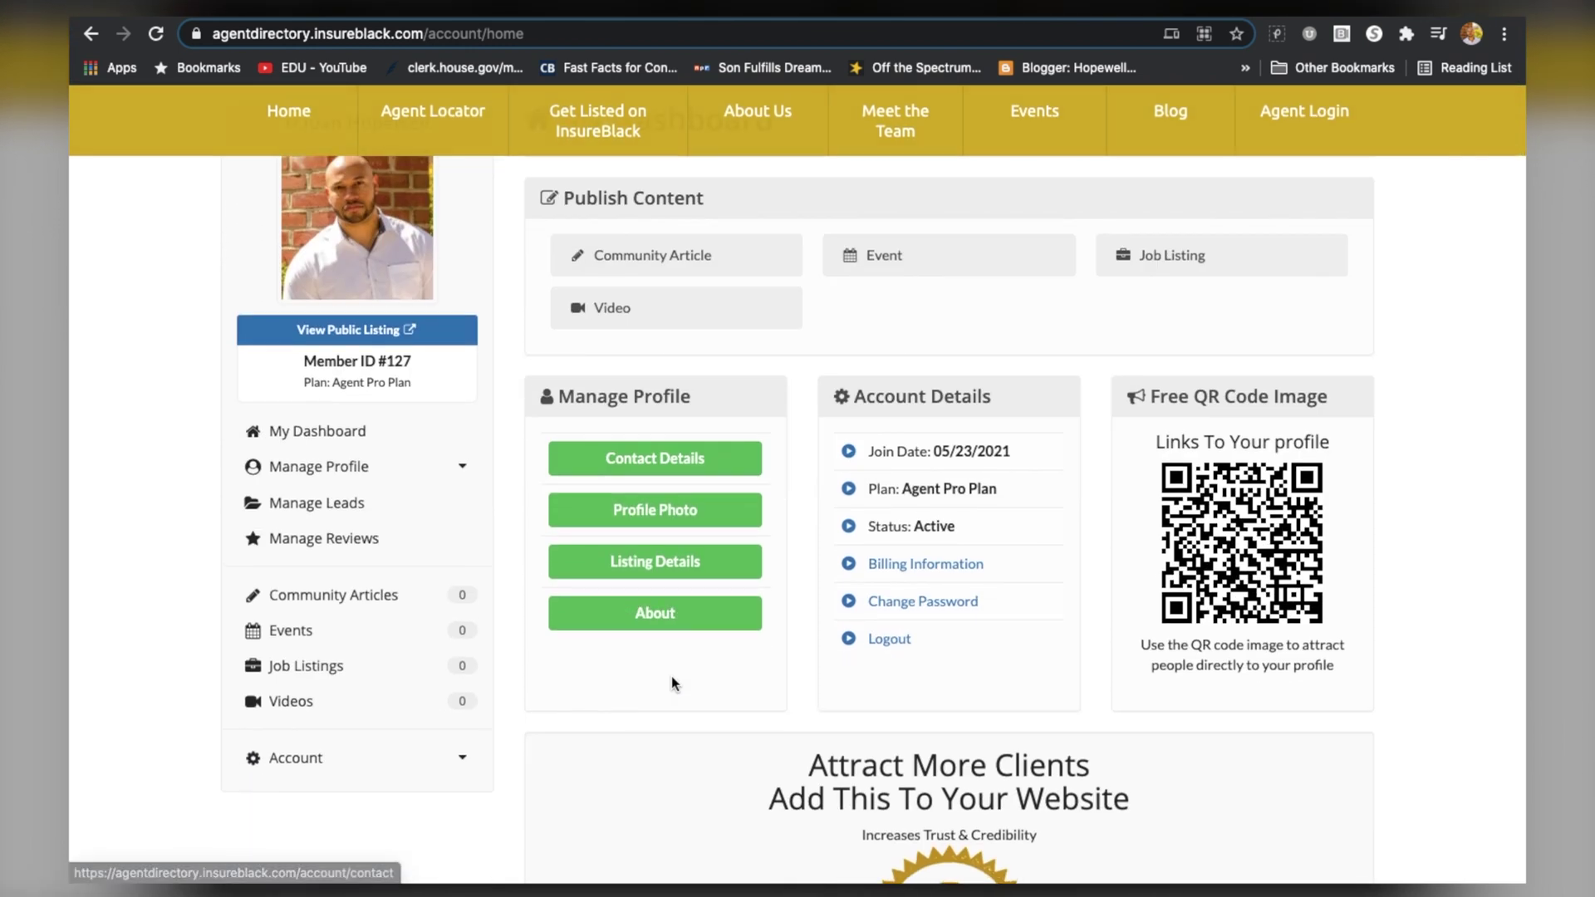
scroll(673, 683, up, 3)
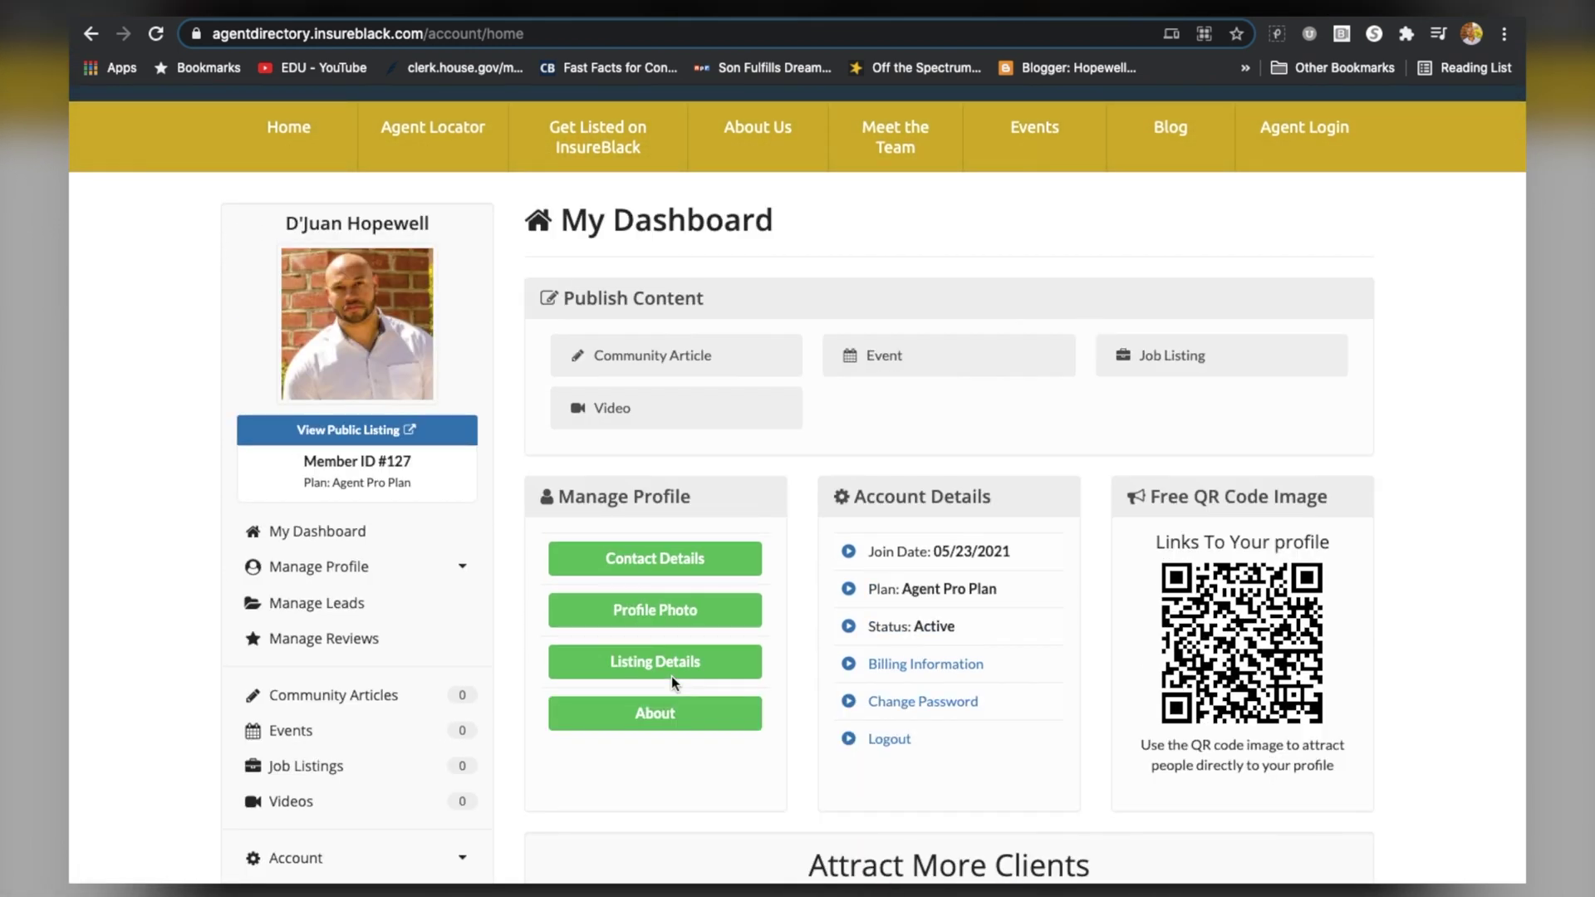
scroll(656, 723, down, 2)
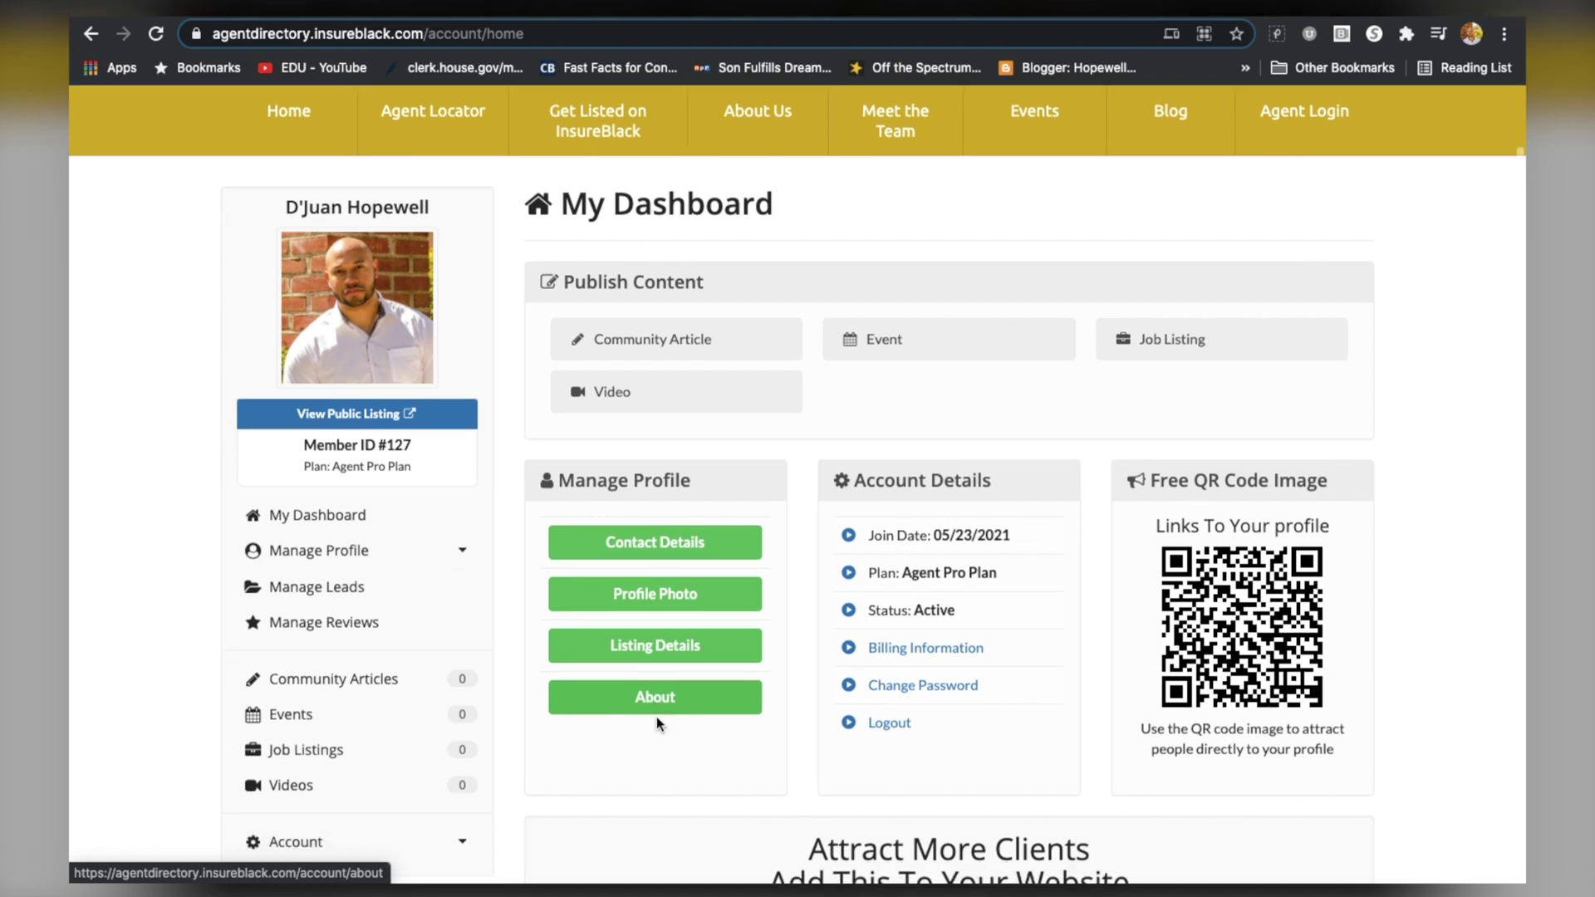
scroll(656, 716, up, 2)
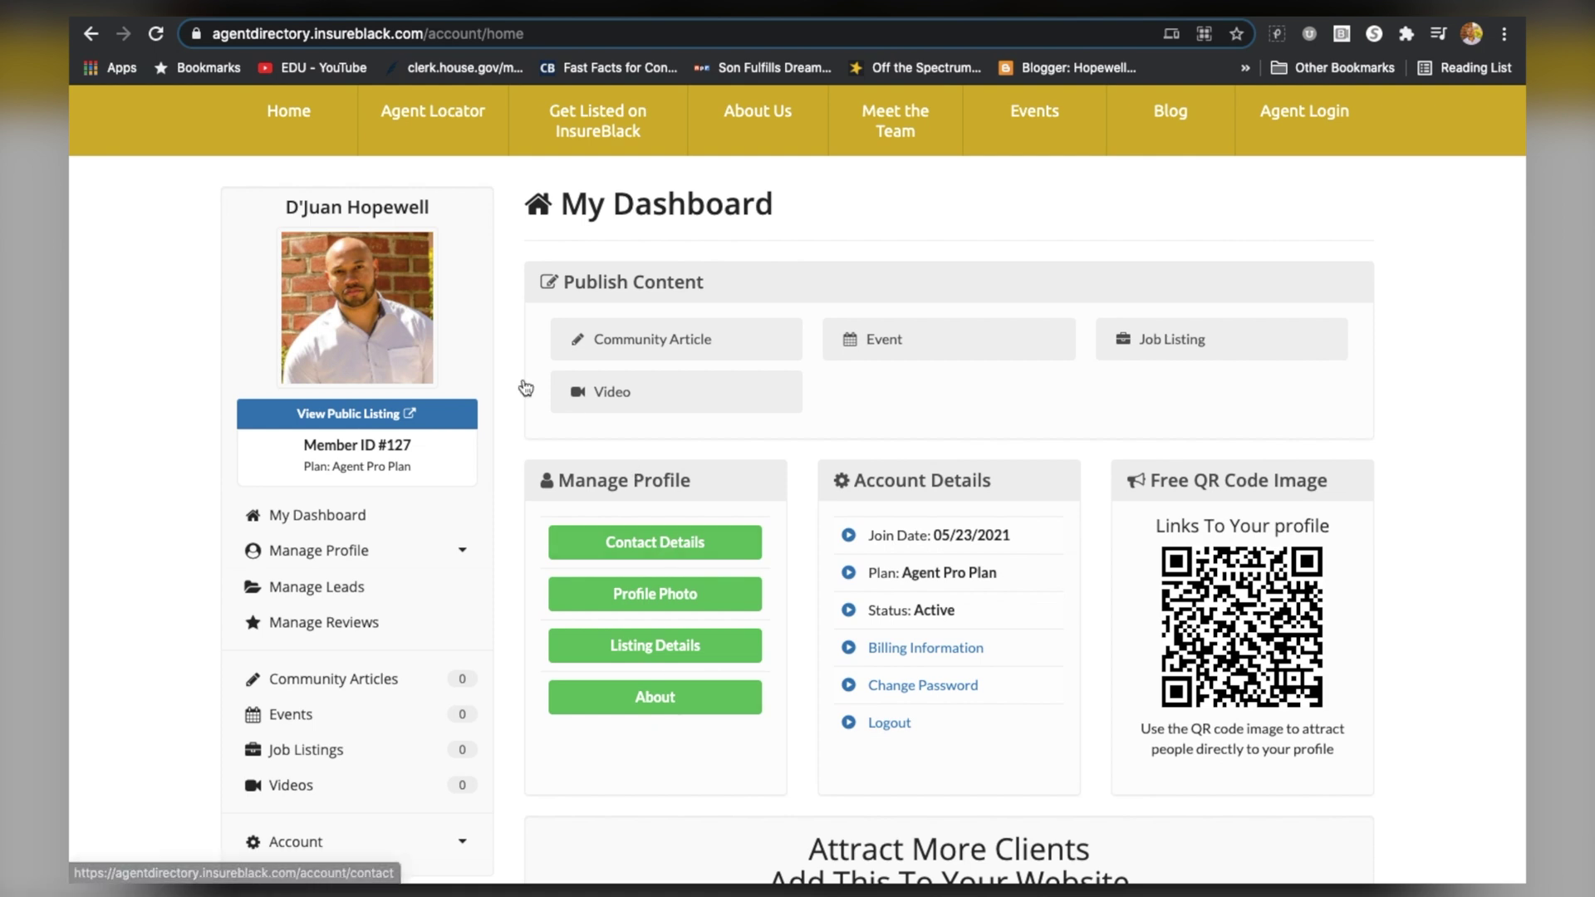
click(455, 131)
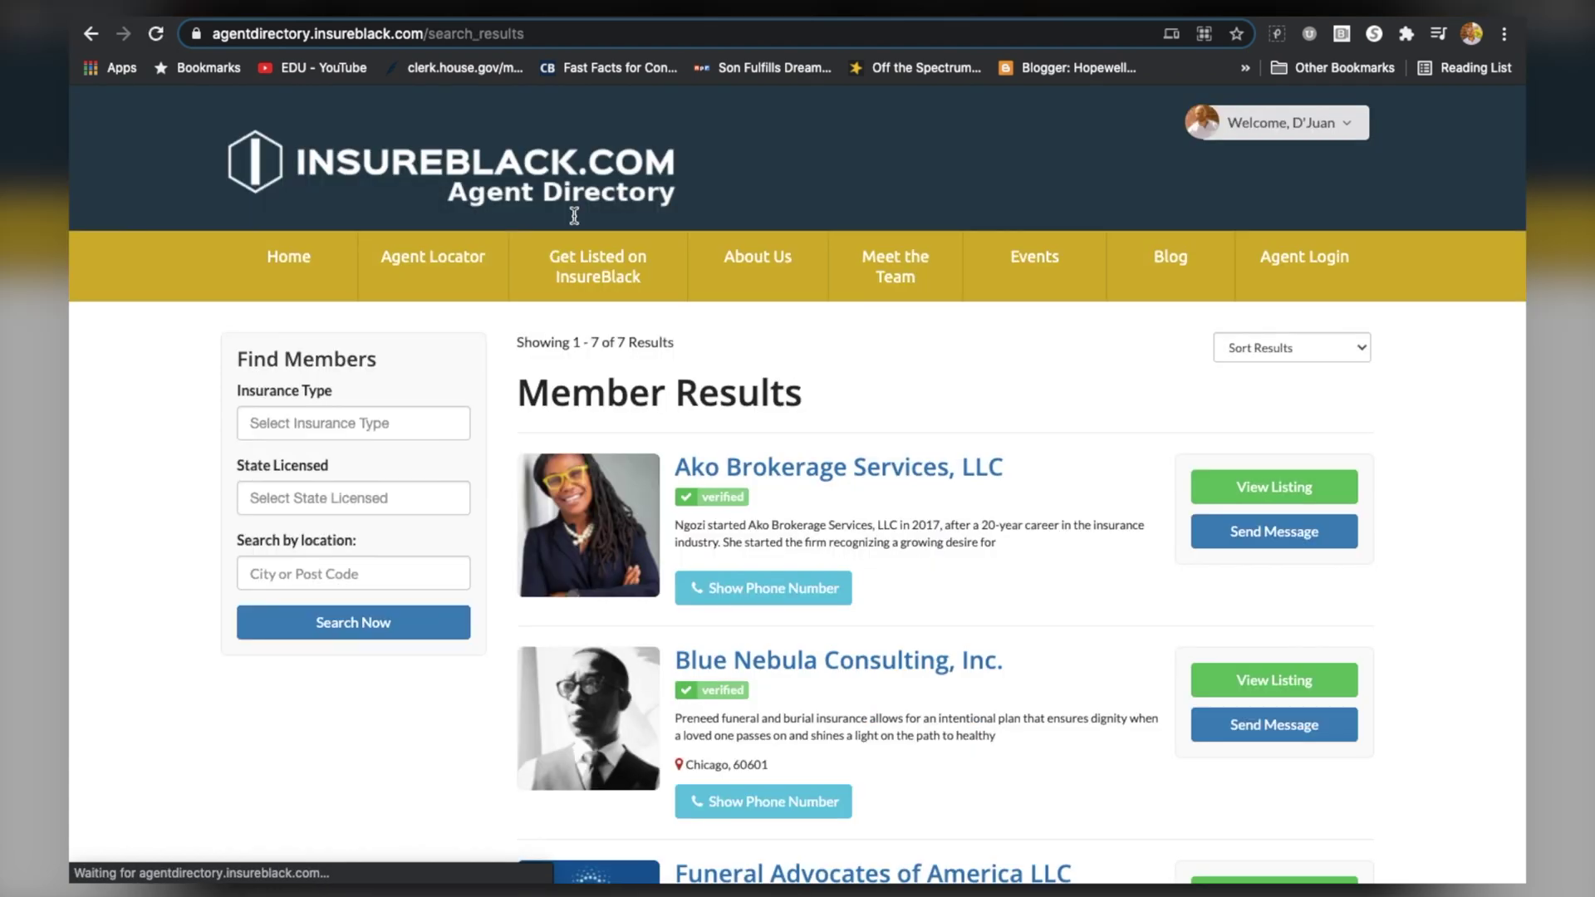
Show the phone number on the new agent's directory entry
scroll(675, 502, down, 7)
scroll(675, 505, down, 5)
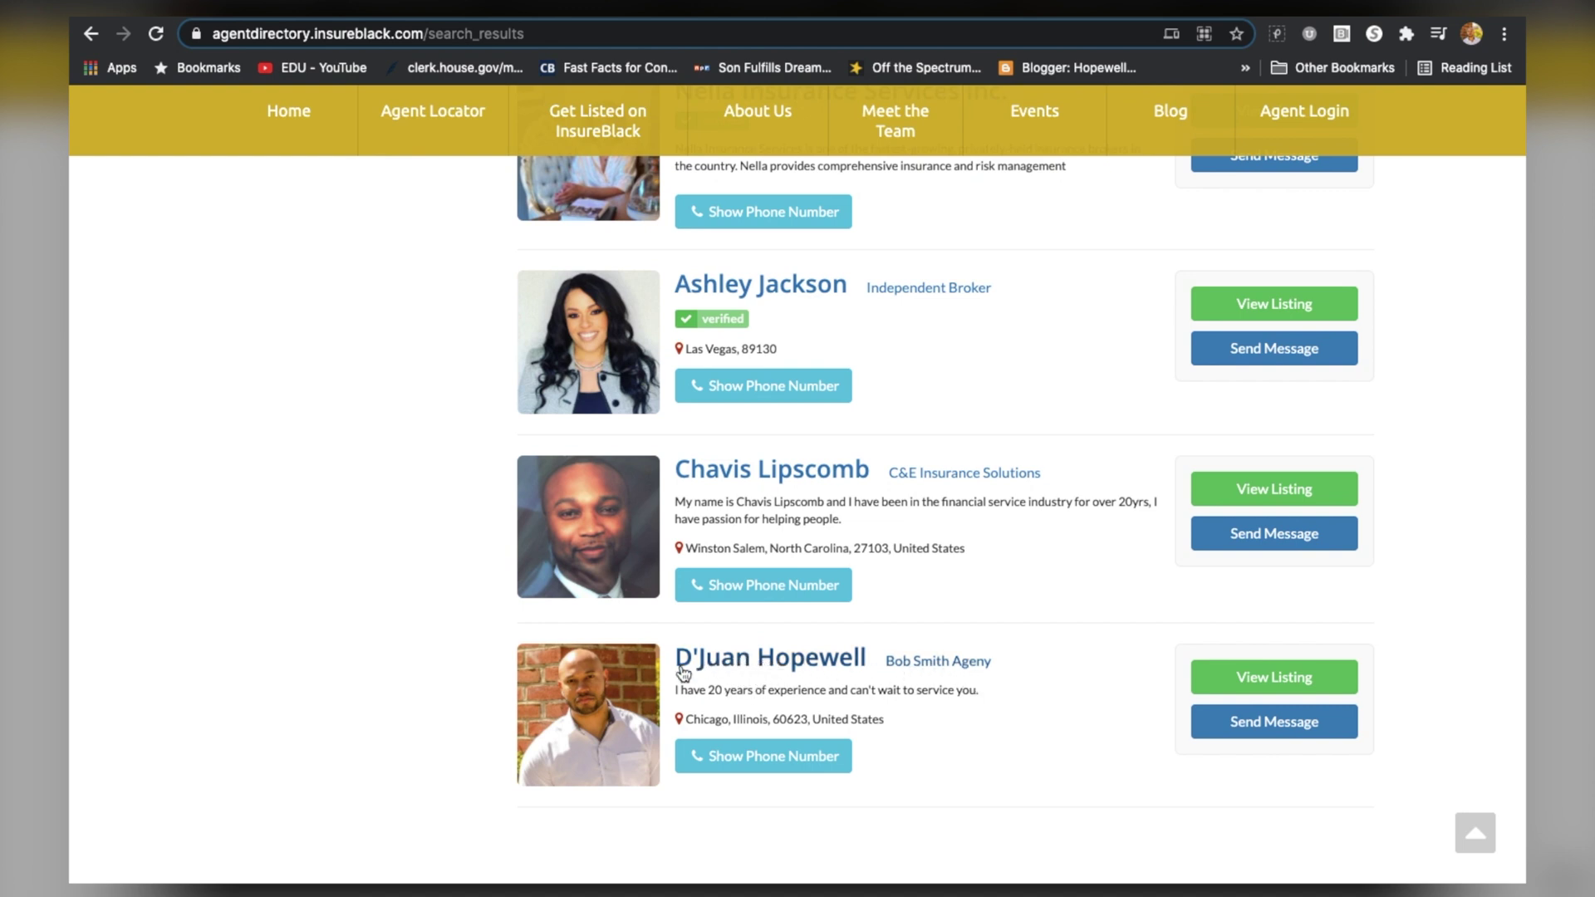
click(746, 756)
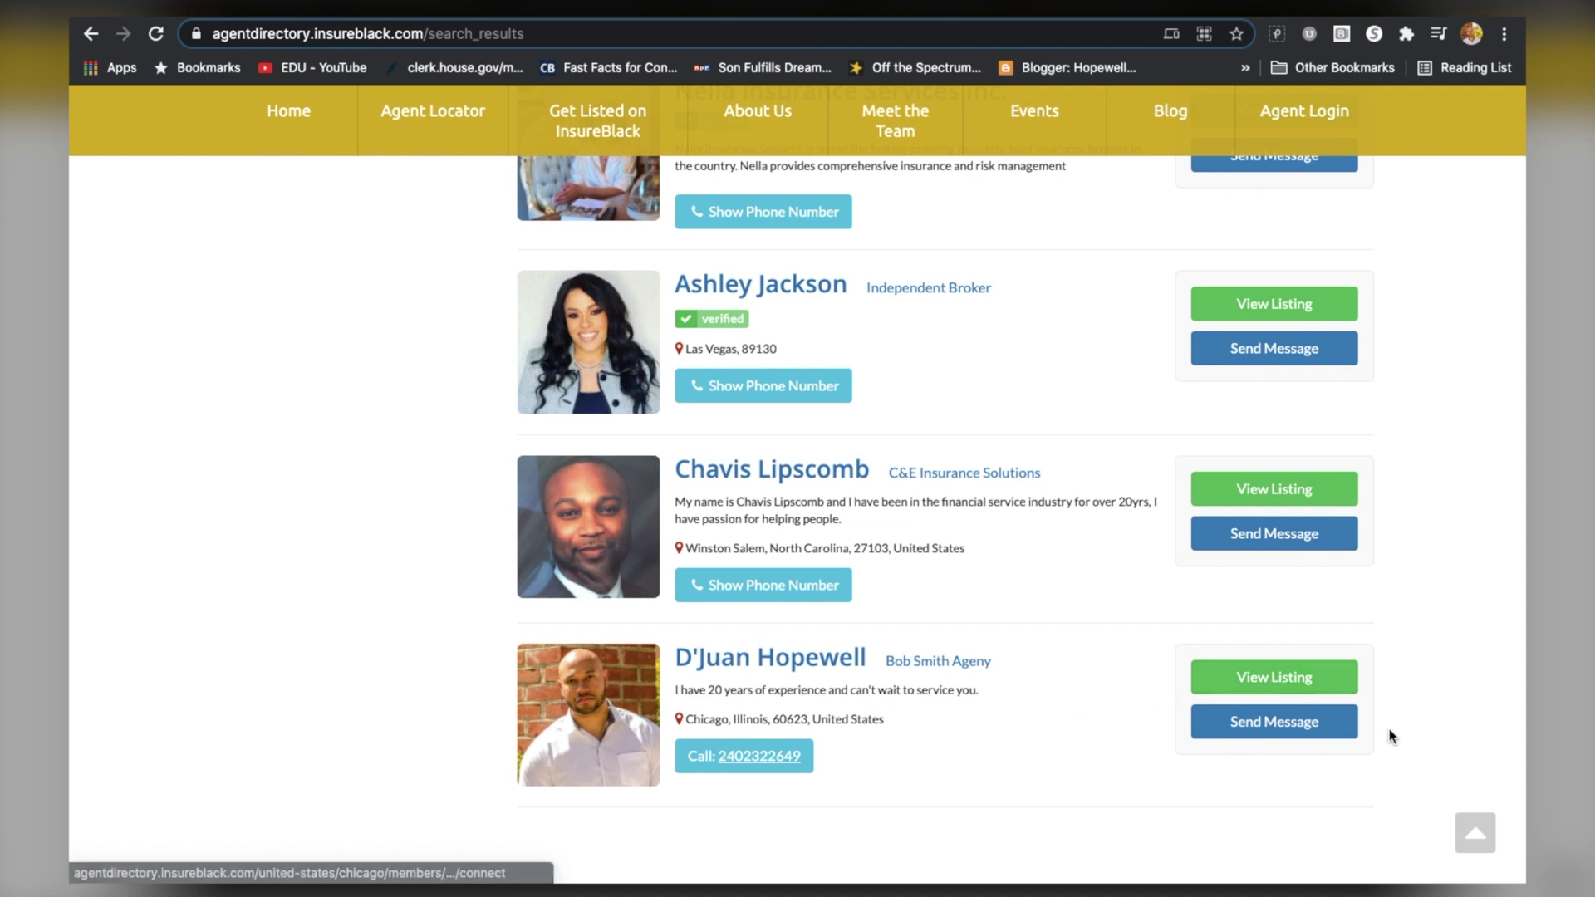
Scroll back to the top and go to the main InsureBlack home page
scroll(899, 713, up, 1)
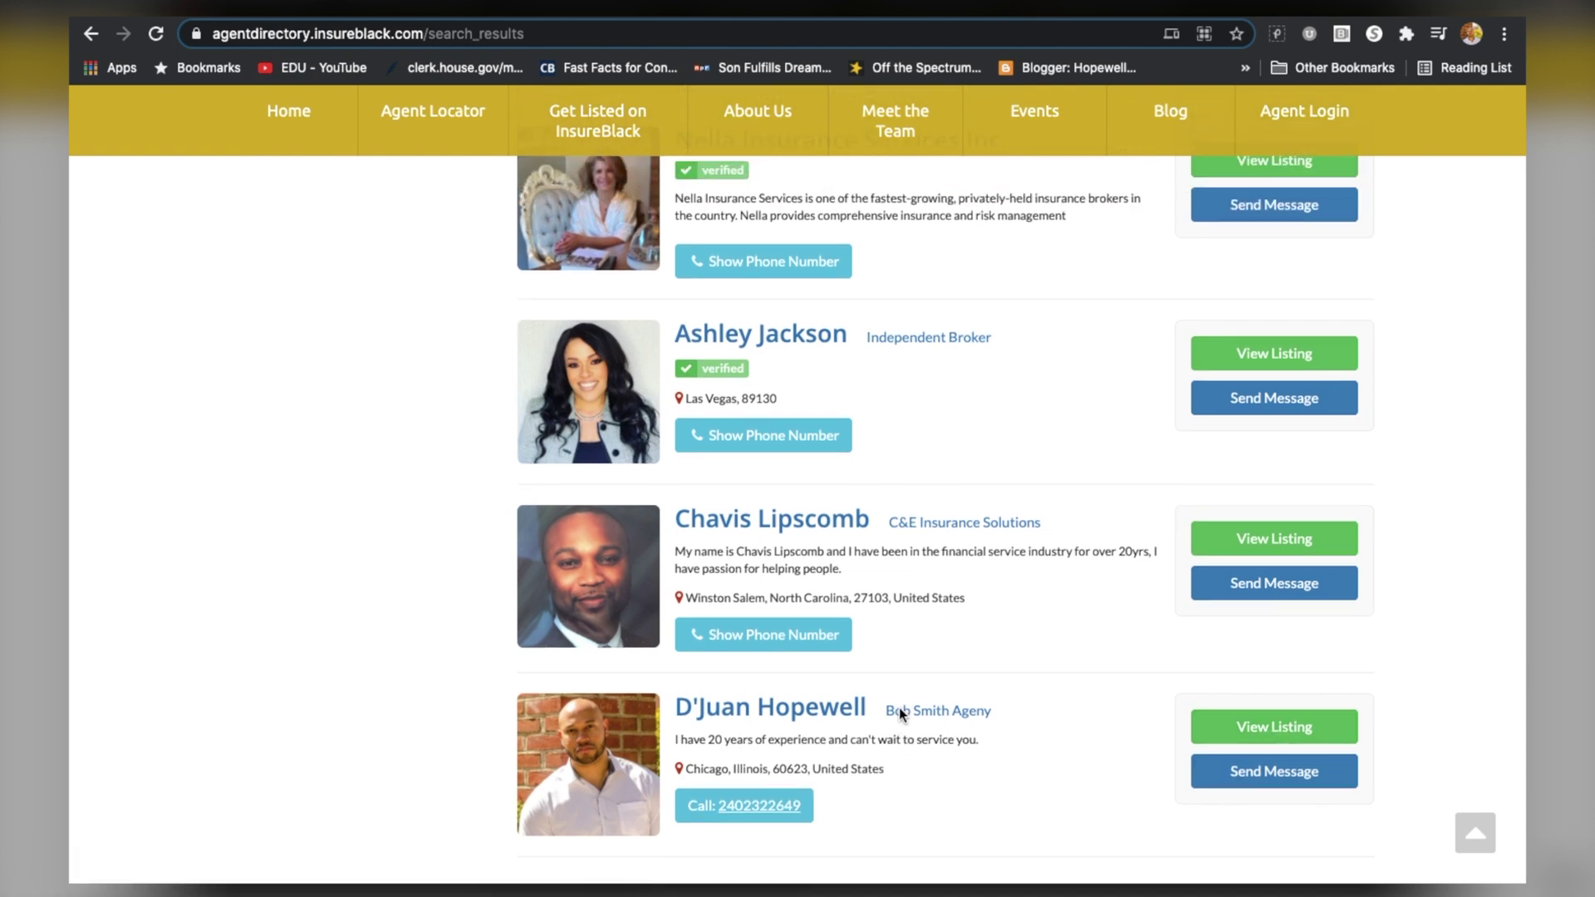
scroll(898, 706, up, 1)
scroll(899, 706, up, 3)
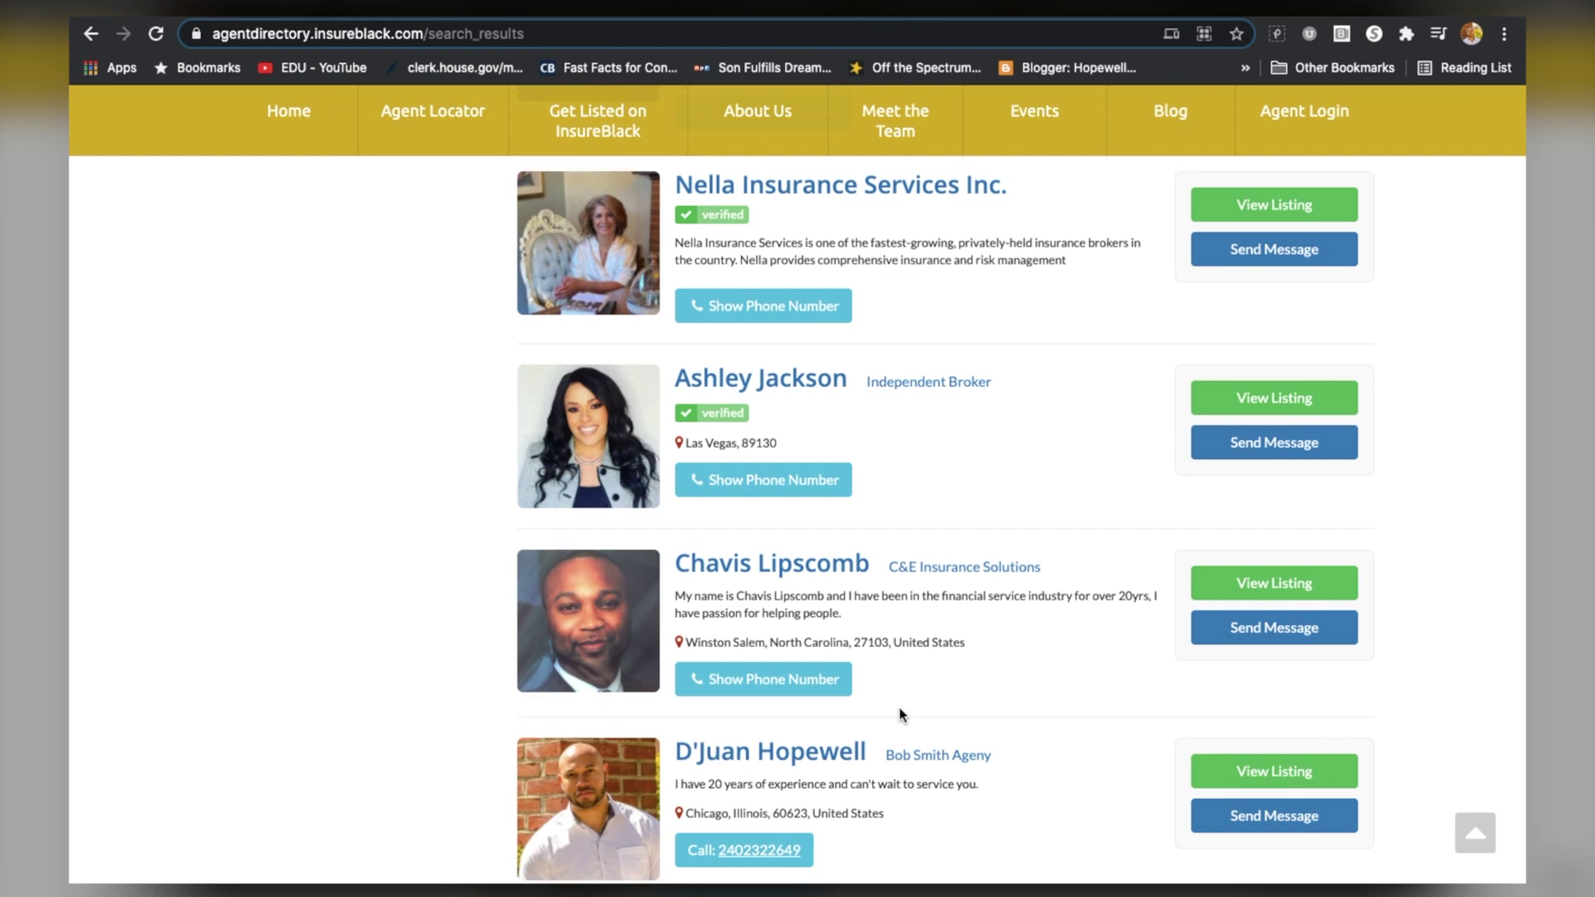
right_click(899, 706)
click(904, 810)
scroll(904, 810, up, 1)
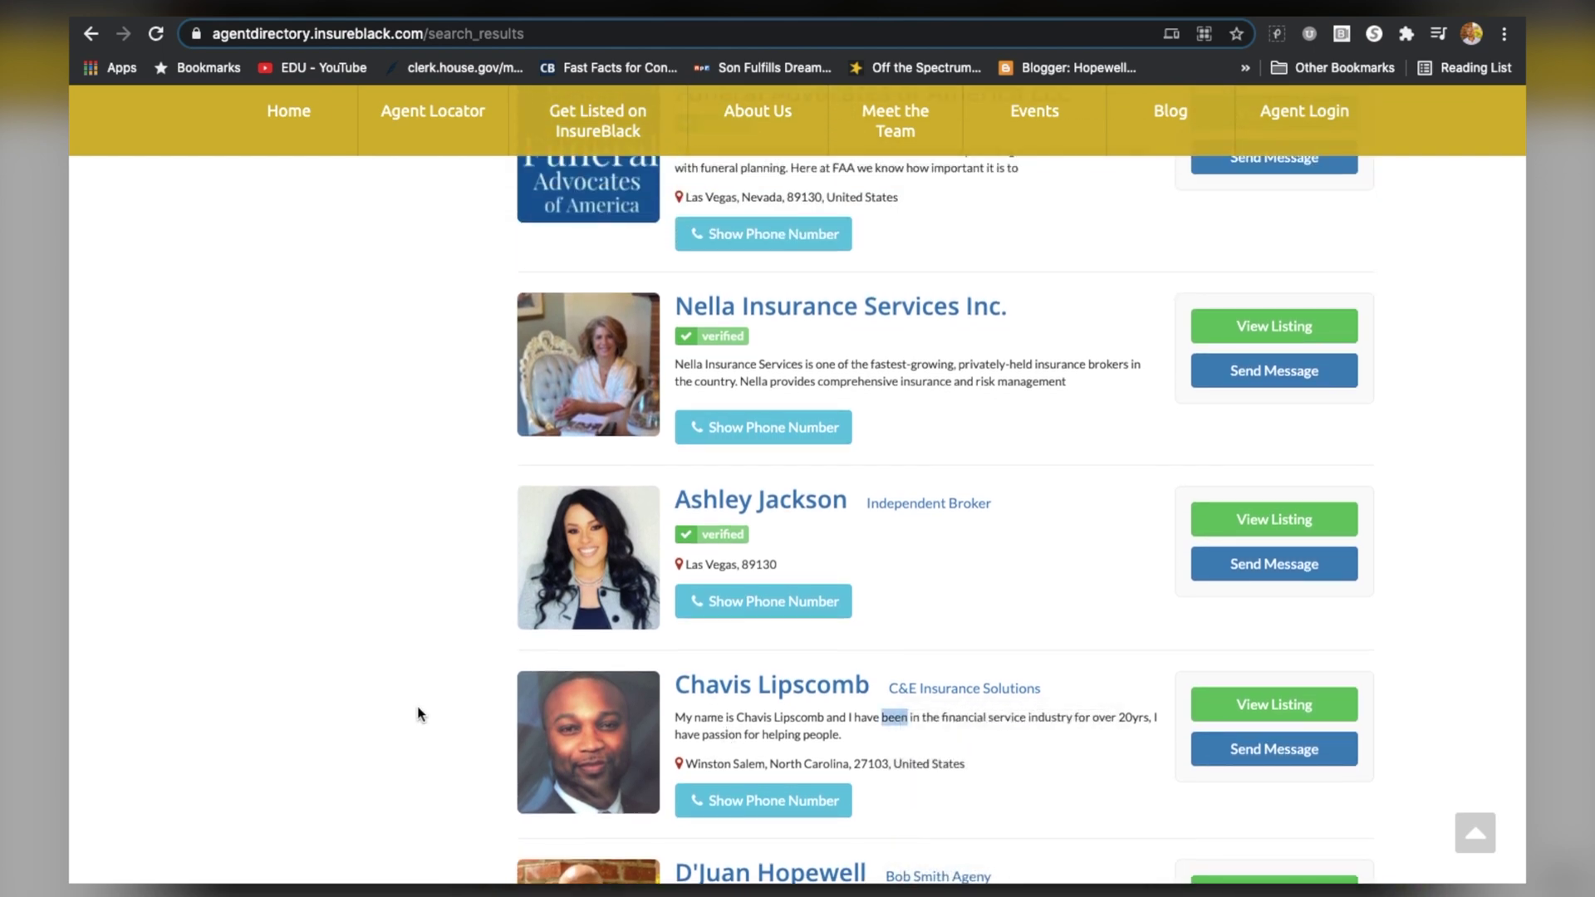
scroll(341, 696, up, 3)
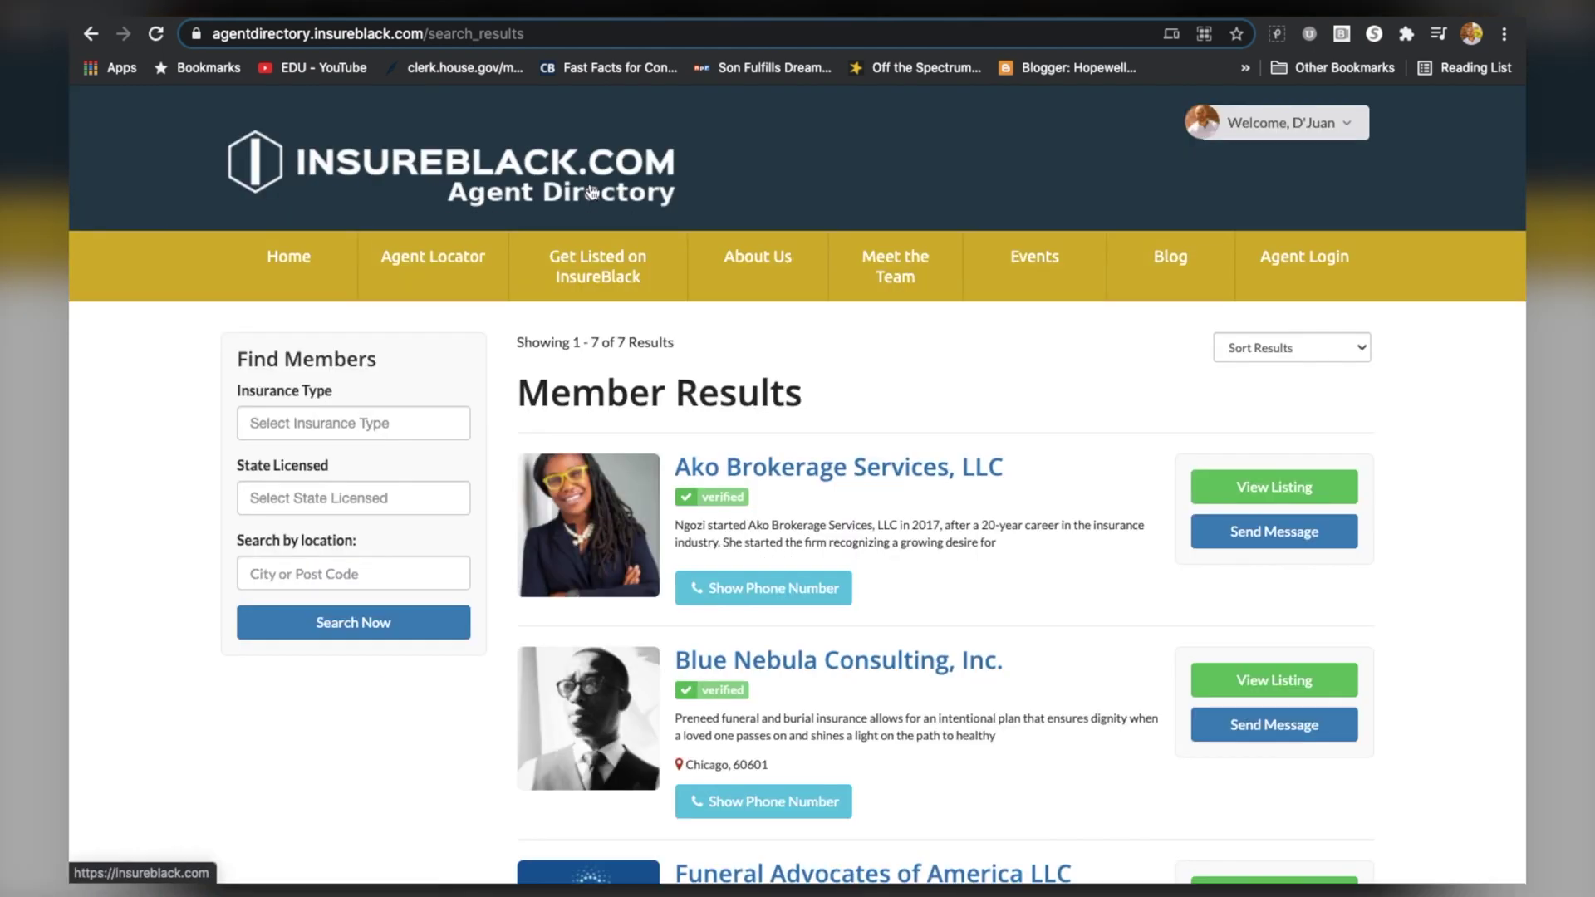
click(592, 192)
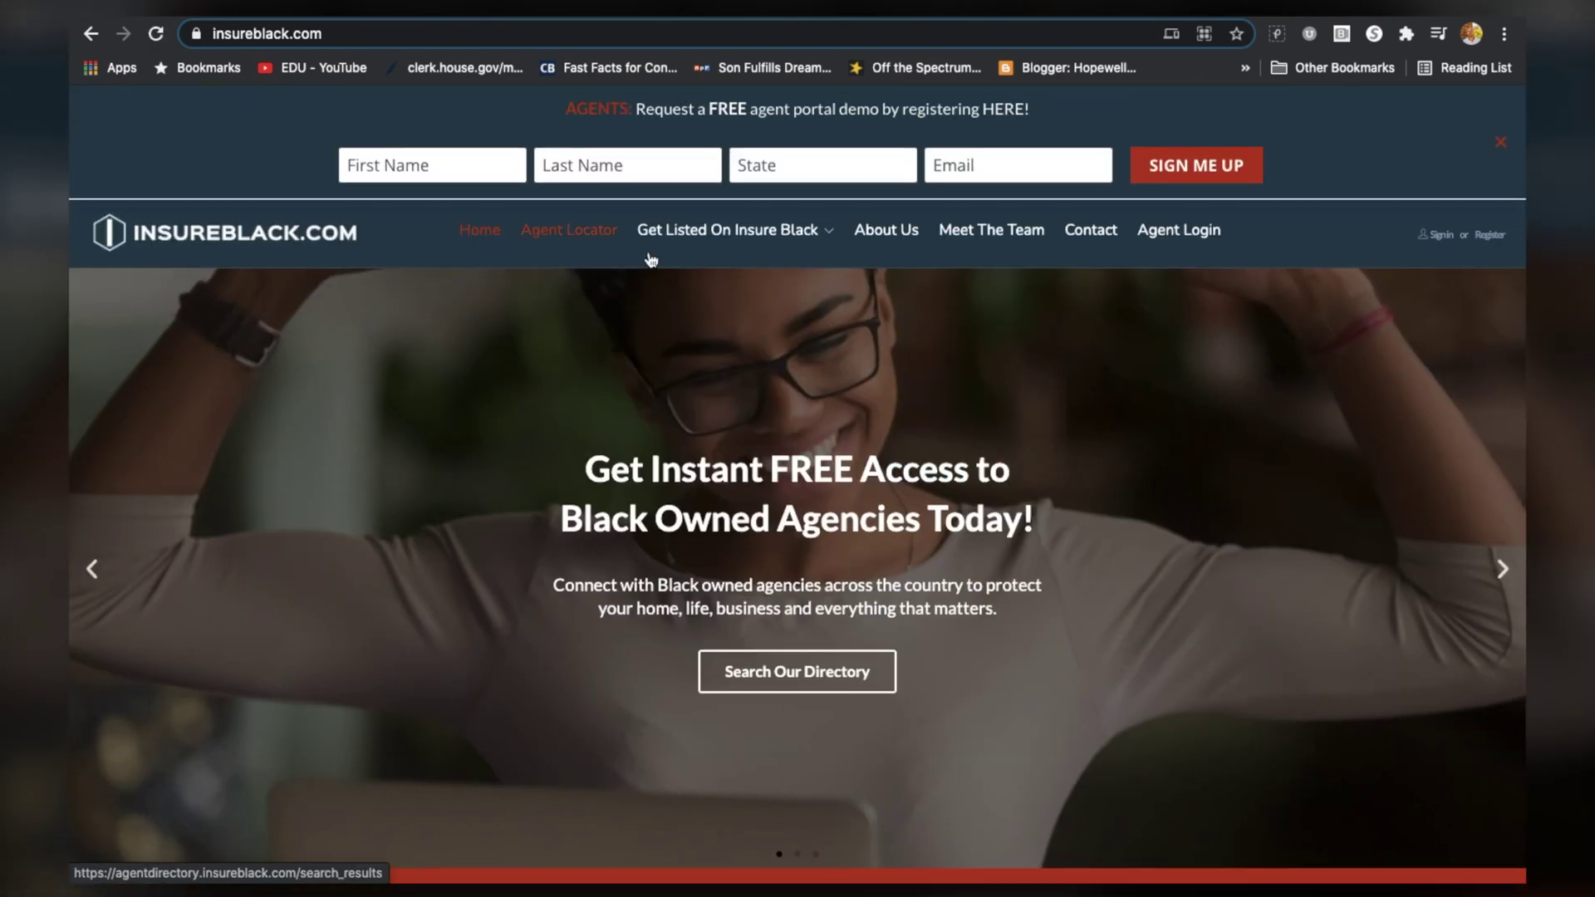
Scroll through the home page's Find Your Agent hero banner
scroll(1028, 422, down, 2)
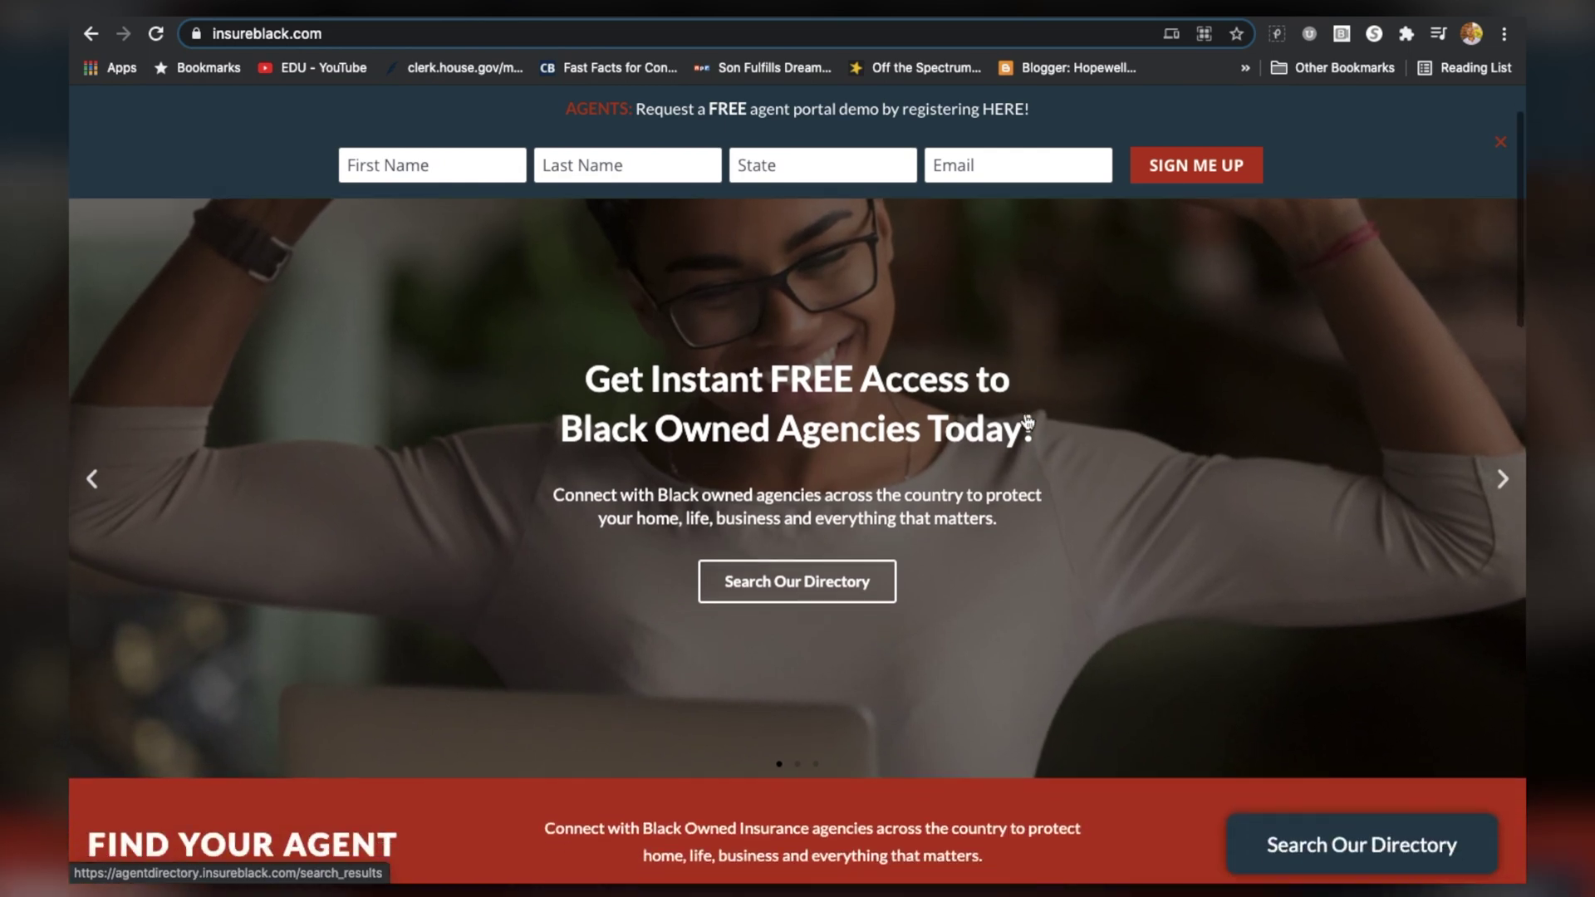
scroll(1028, 422, down, 1)
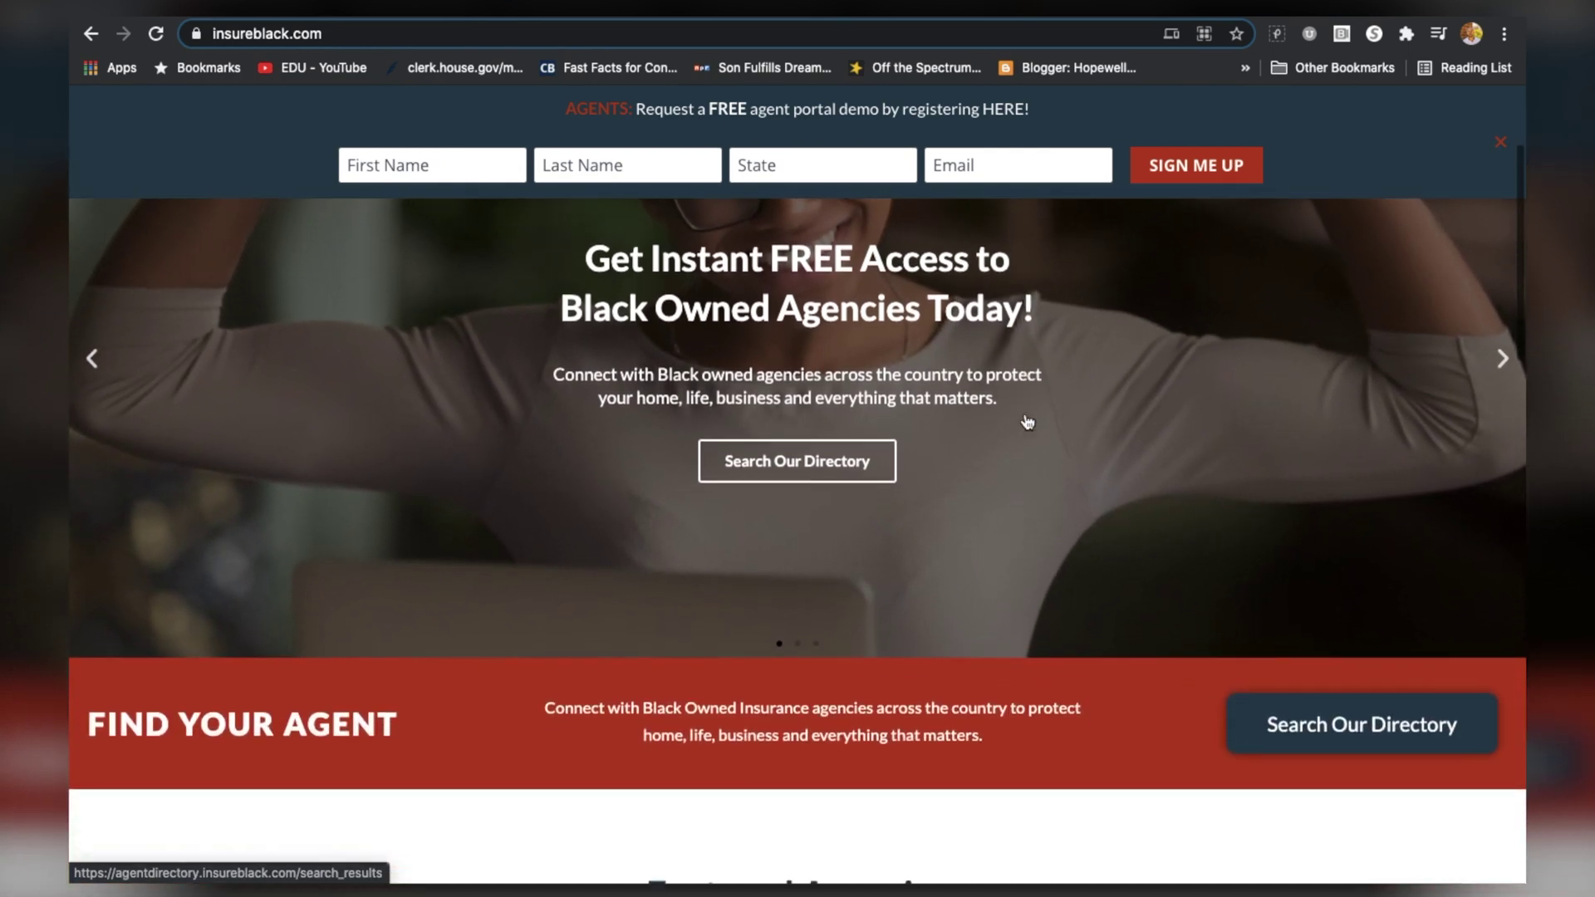
scroll(1028, 422, up, 4)
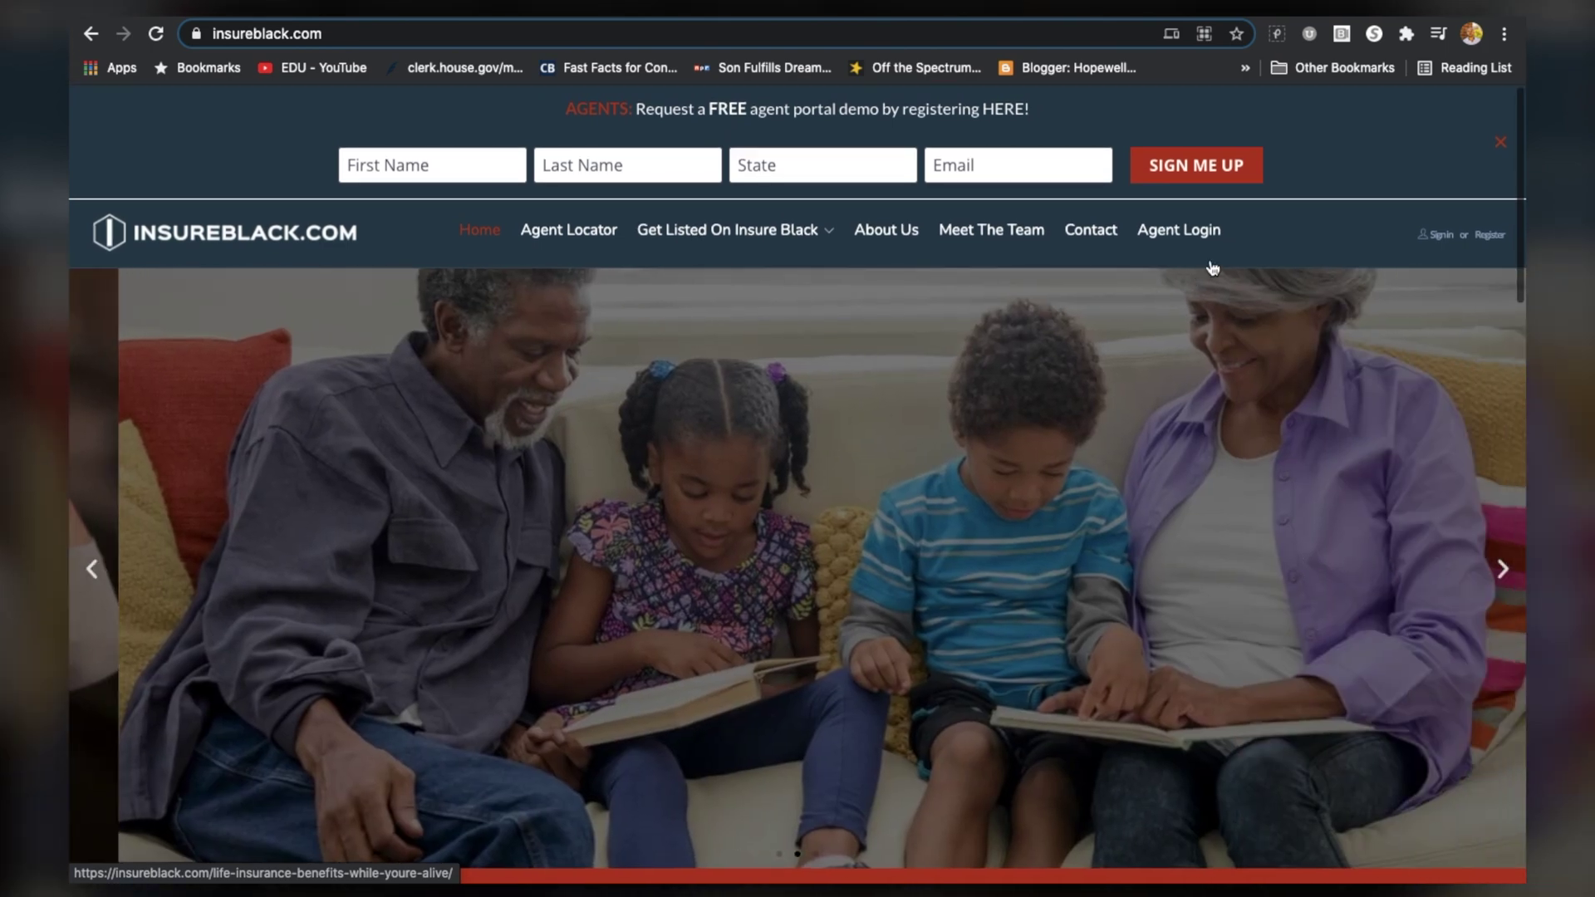